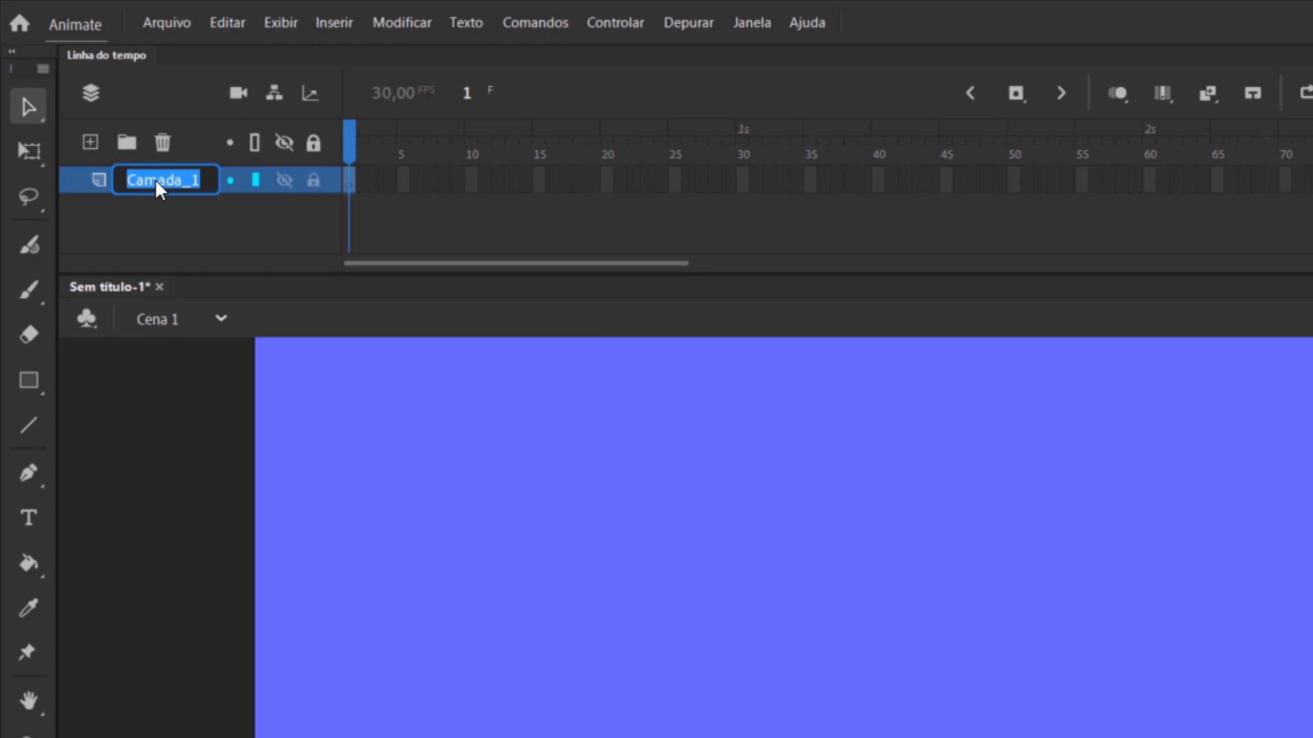
Confirm the first layer's name as asa and add a new layer named corpo above it.
{"action": "key", "text": "Return"}
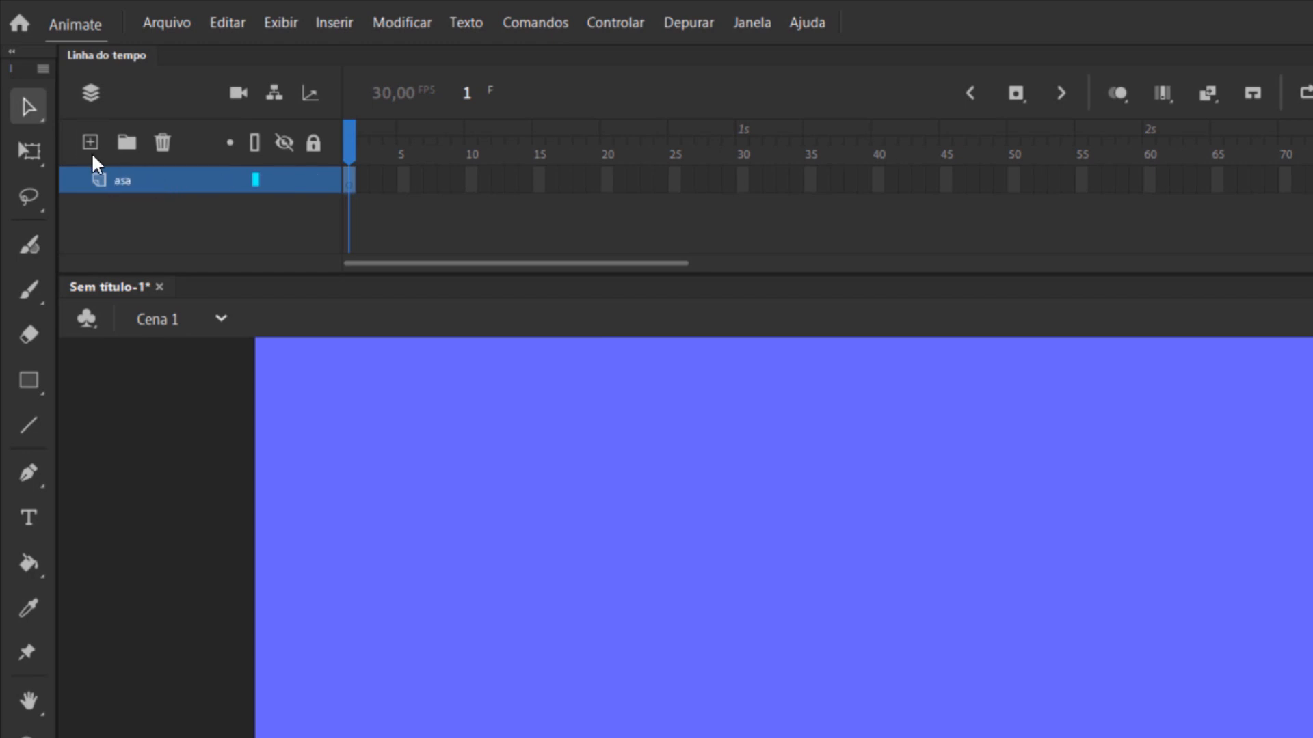
{"action": "left_click", "coordinate": [91, 143]}
{"action": "double_click", "coordinate": [138, 175]}
{"action": "type", "text": "corpo"}
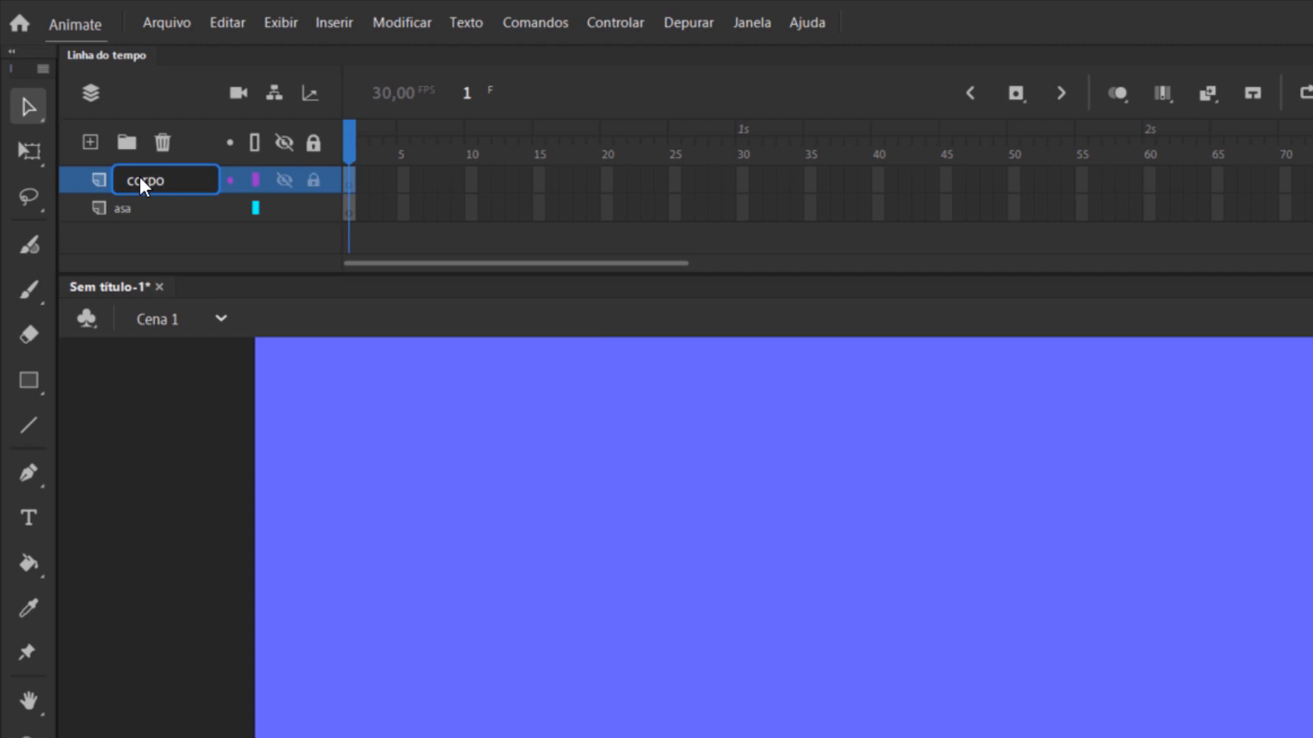
{"action": "key", "text": "Return"}
Add a third layer above corpo and name it asa.
{"action": "left_click", "coordinate": [91, 142]}
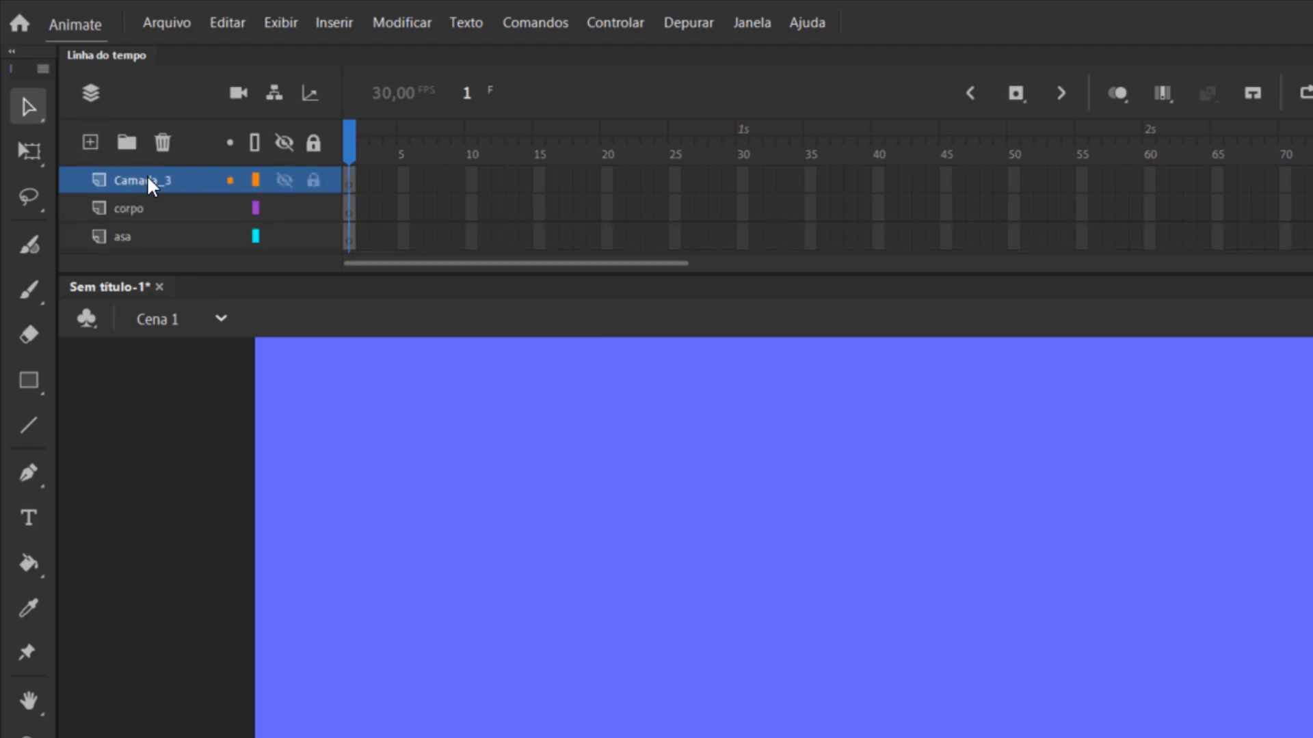
{"action": "double_click", "coordinate": [152, 181]}
{"action": "type", "text": "asa"}
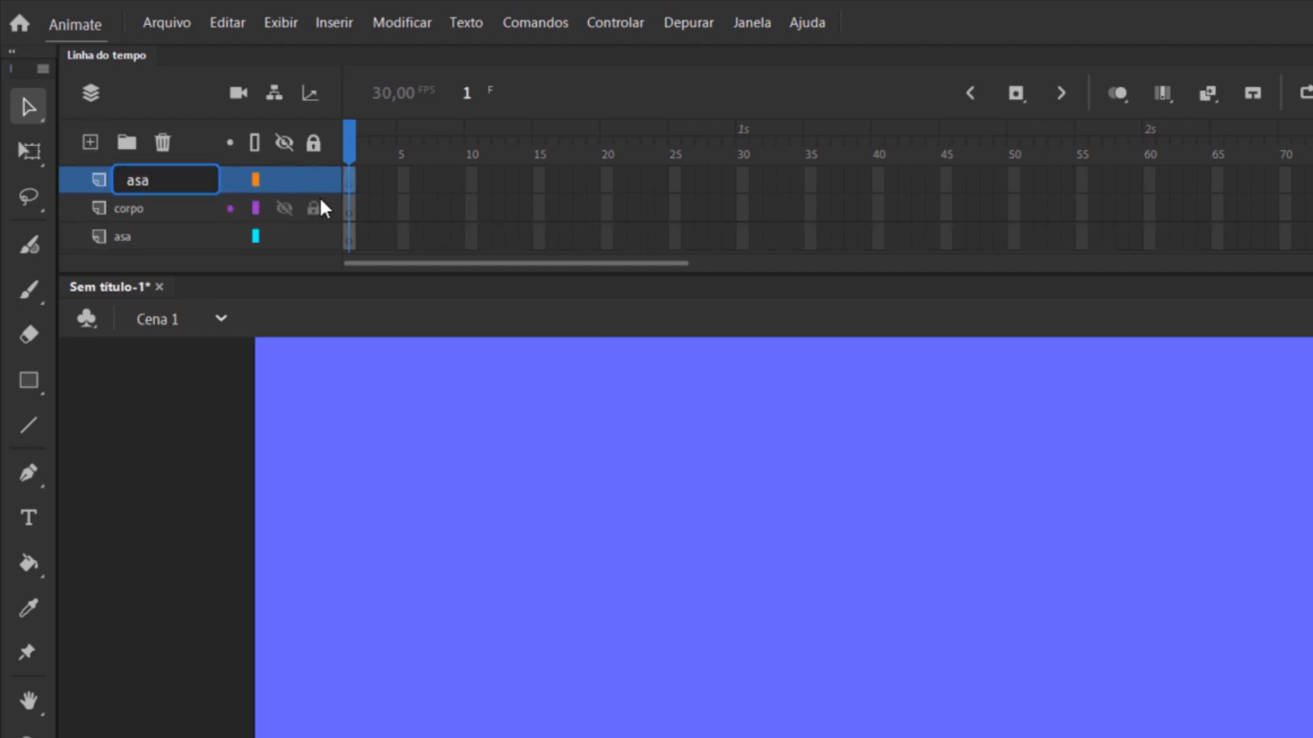
{"action": "key", "text": "Return"}
On frame 1 of the corpo layer, draw a curved bird body with a small beak using the white Pen tool and fill it white.
{"action": "left_click", "coordinate": [351, 218]}
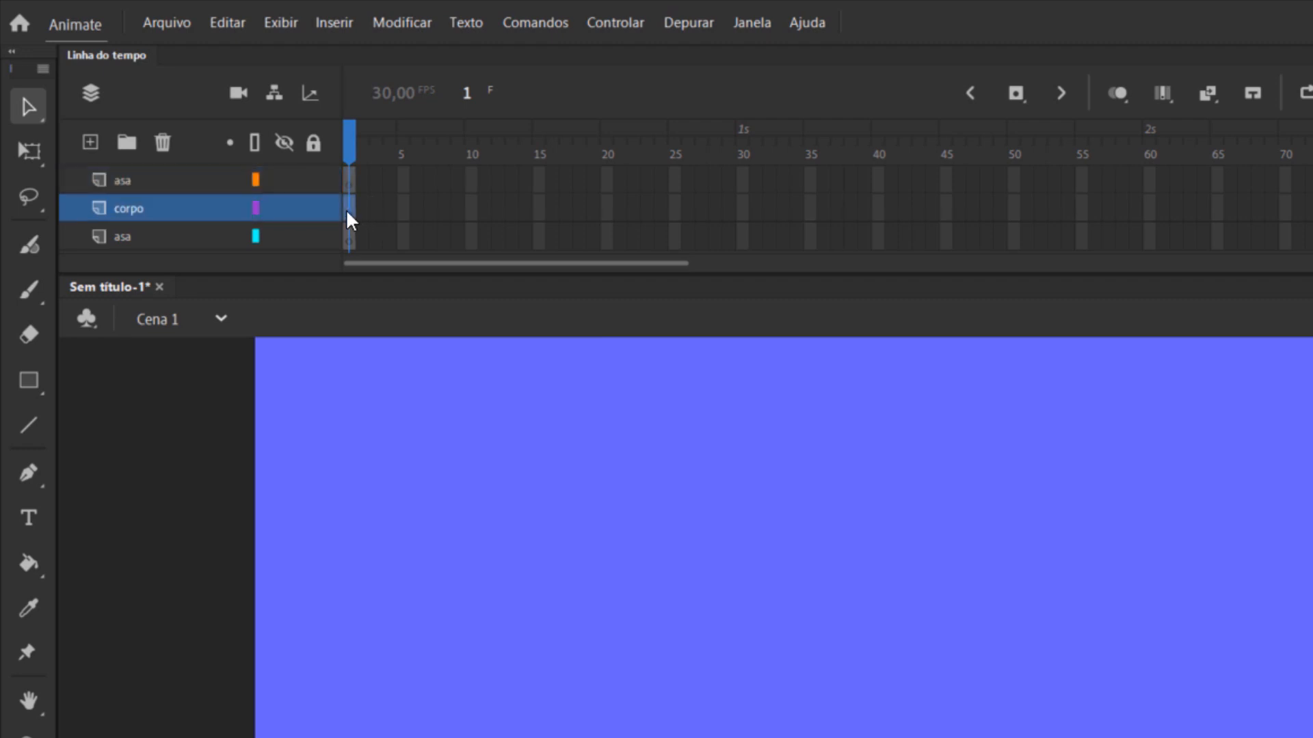
{"action": "left_click", "coordinate": [30, 477]}
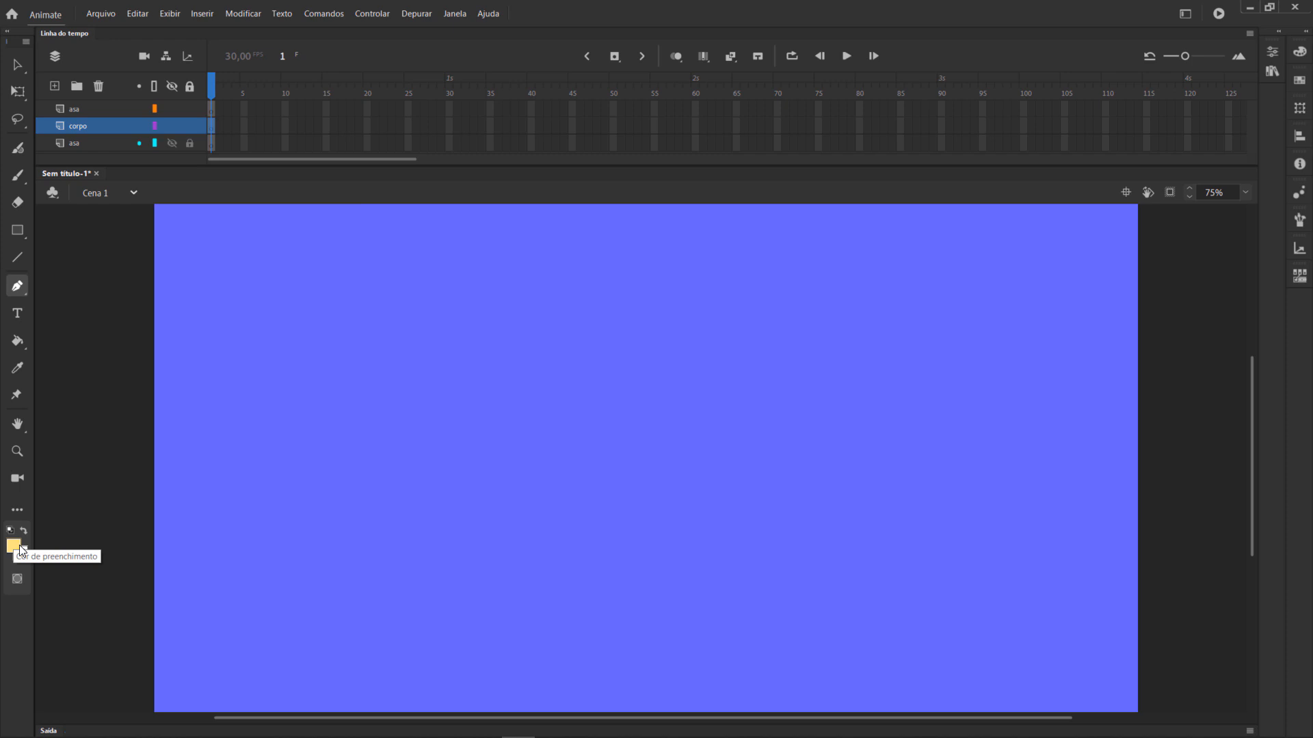
{"action": "left_click", "coordinate": [21, 550]}
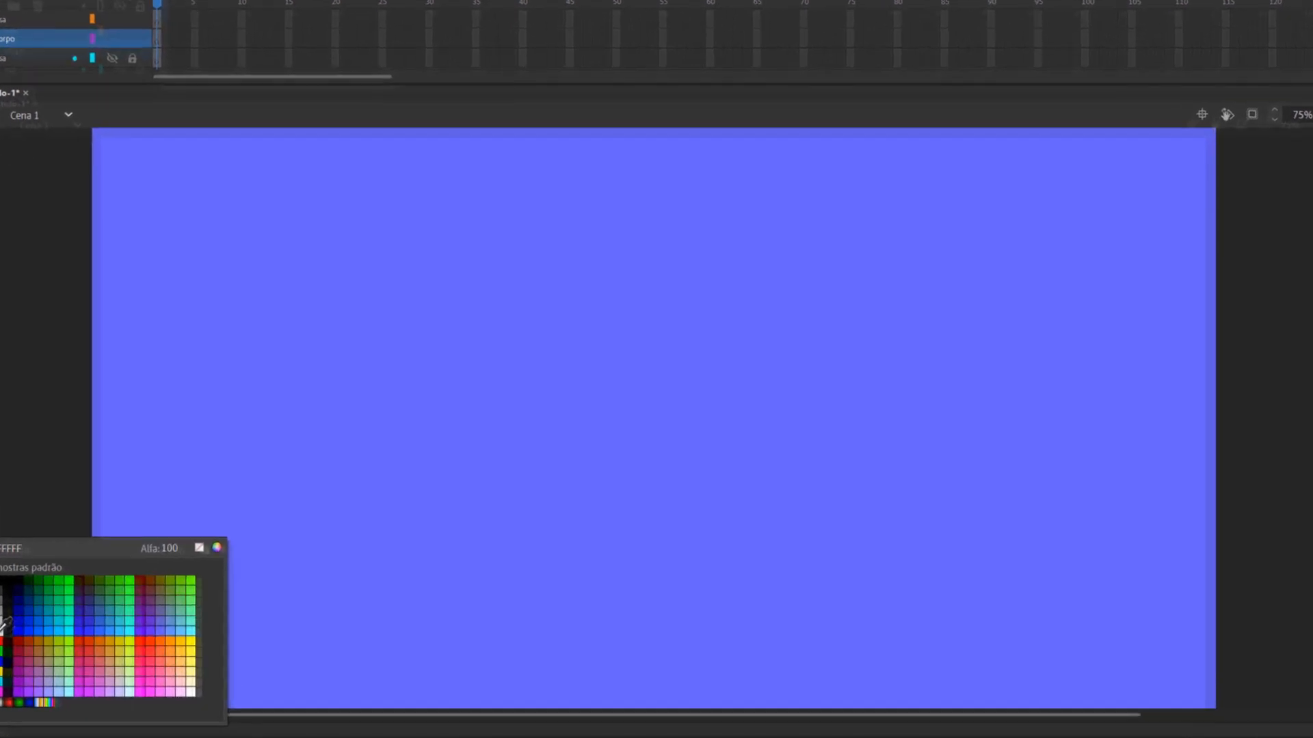
{"action": "left_click", "coordinate": [3, 624]}
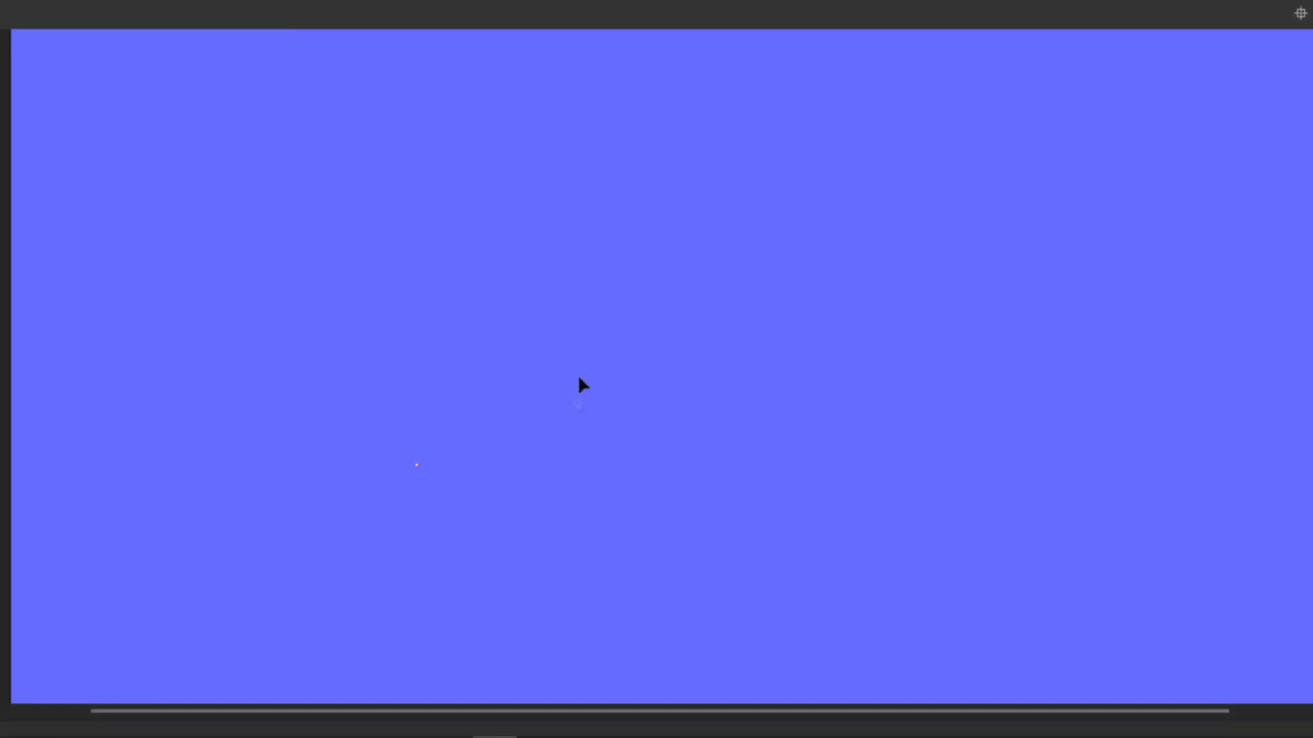
{"action": "left_click_drag", "start_coordinate": [664, 300], "coordinate": [663, 302]}
{"action": "left_click_drag", "start_coordinate": [807, 376], "coordinate": [810, 375]}
{"action": "left_click", "coordinate": [735, 339]}
{"action": "left_click", "coordinate": [713, 344]}
{"action": "left_click_drag", "start_coordinate": [252, 314], "coordinate": [231, 359]}
{"action": "left_click", "coordinate": [16, 341]}
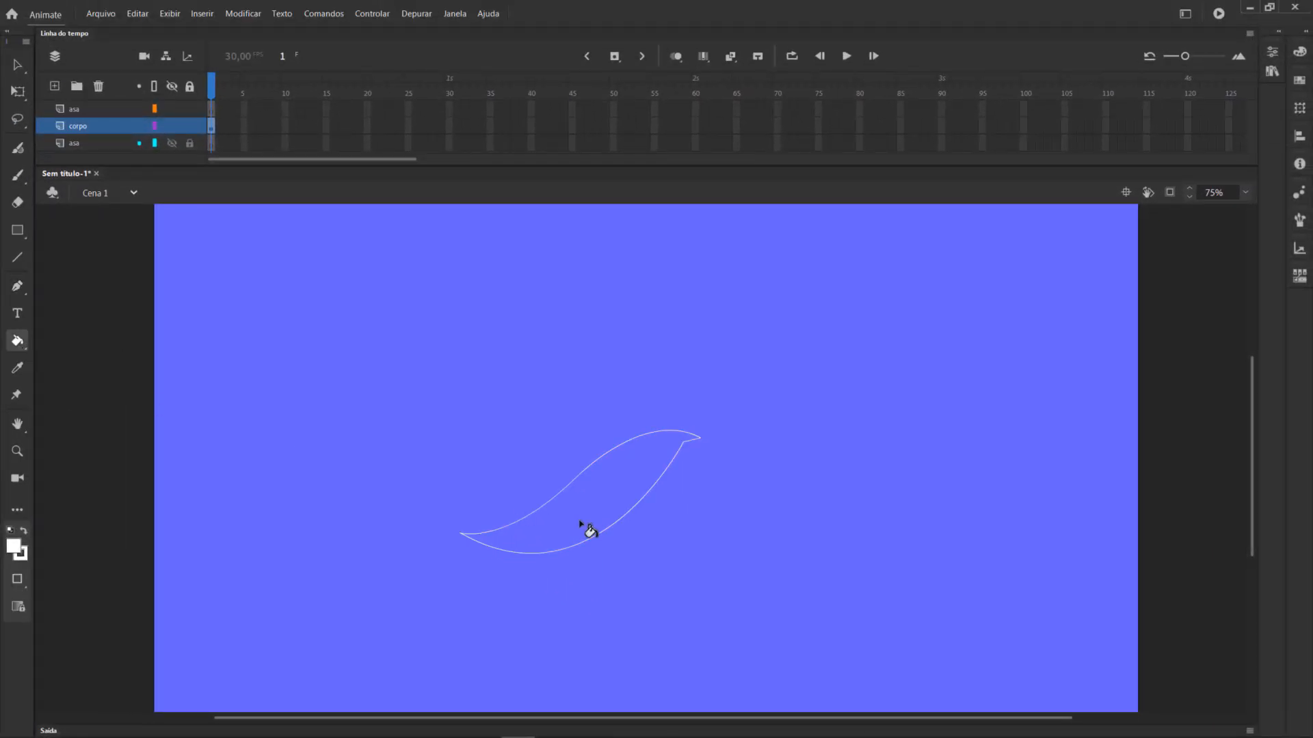
{"action": "left_click", "coordinate": [597, 505]}
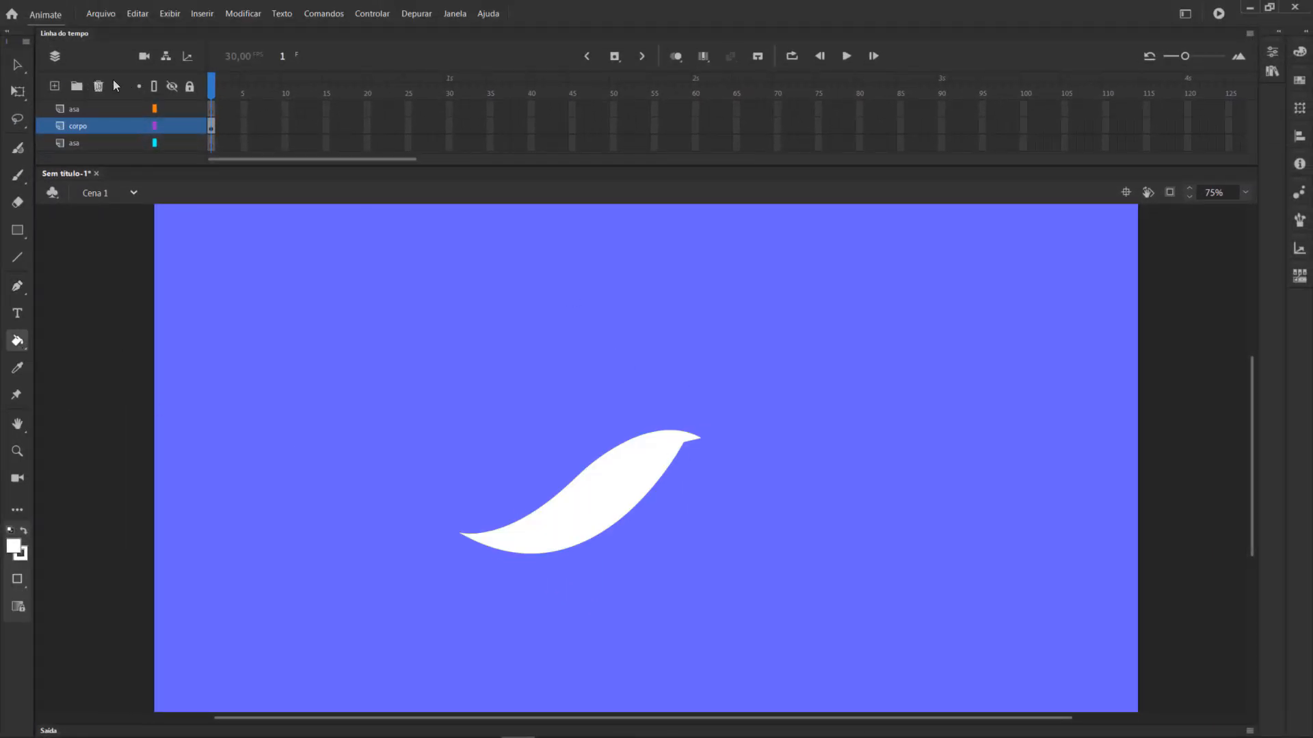
Select the whole bird body with Free Transform and set its stroke to no colour.
{"action": "left_click", "coordinate": [16, 91]}
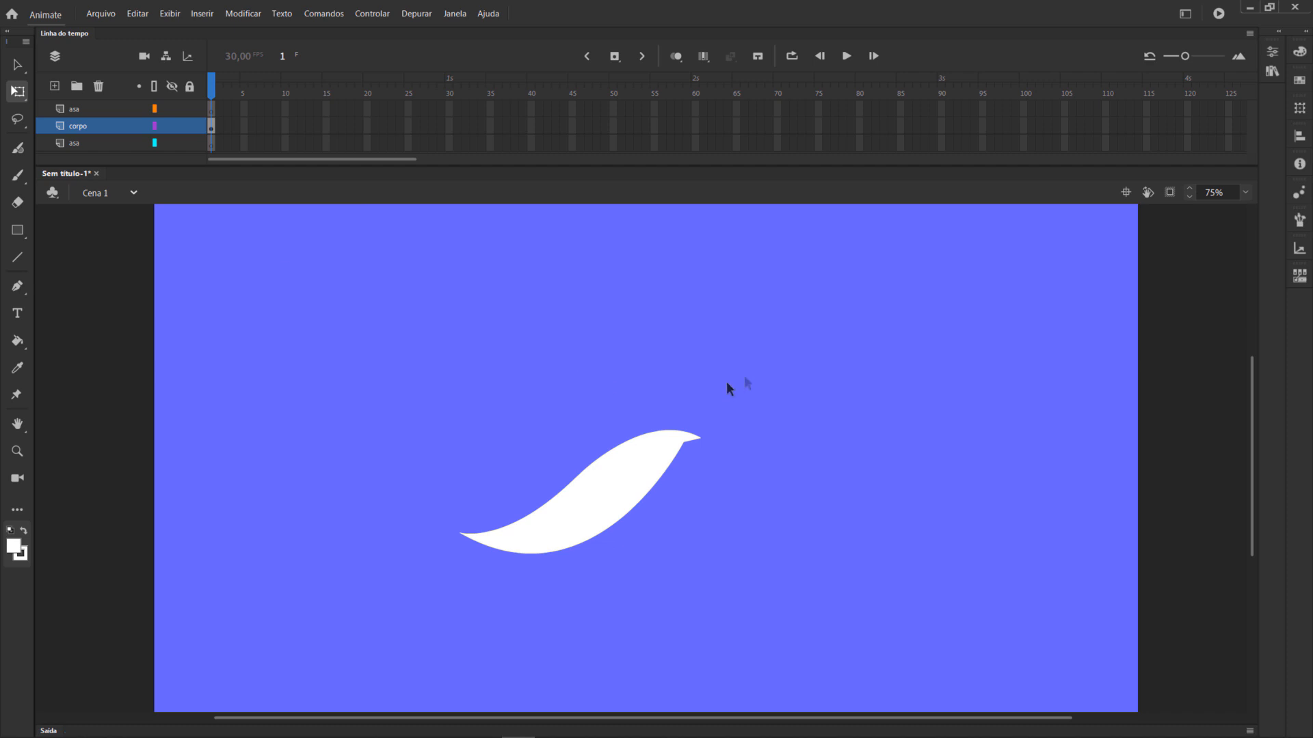
{"action": "left_click_drag", "start_coordinate": [777, 359], "coordinate": [381, 664]}
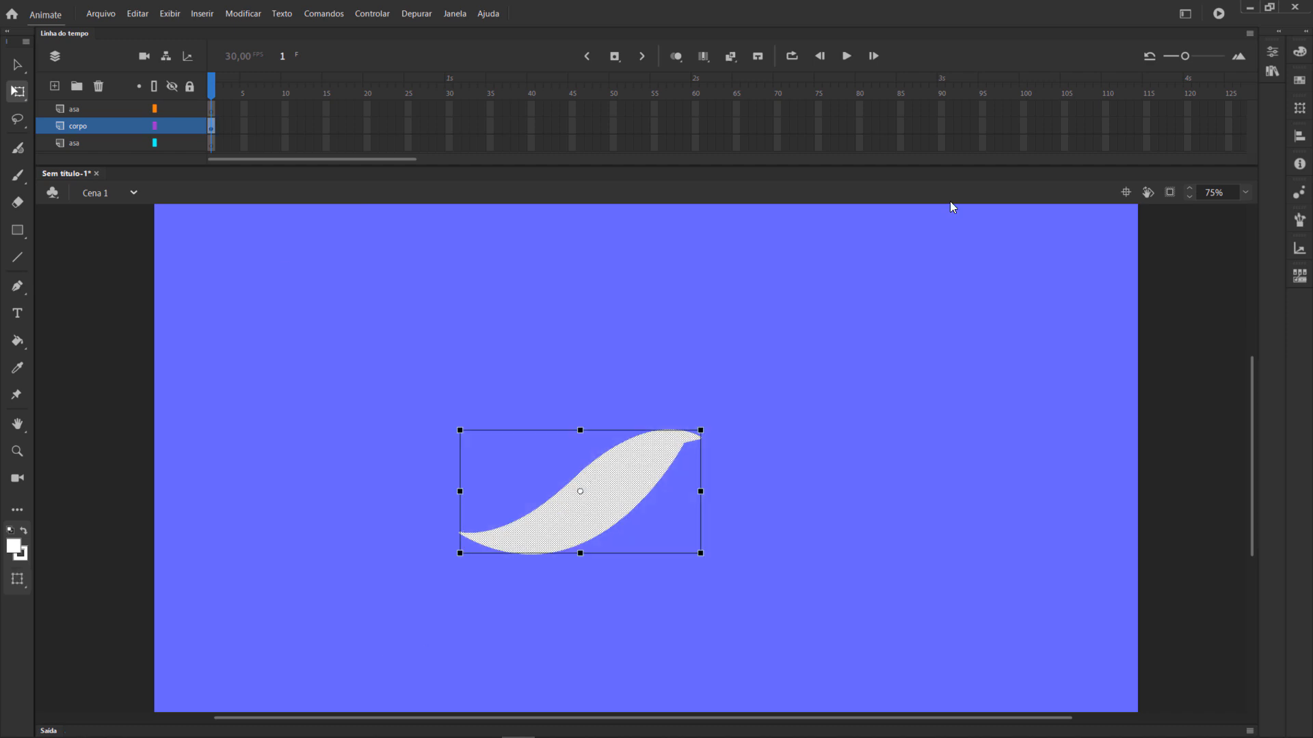
{"action": "left_click", "coordinate": [1272, 52]}
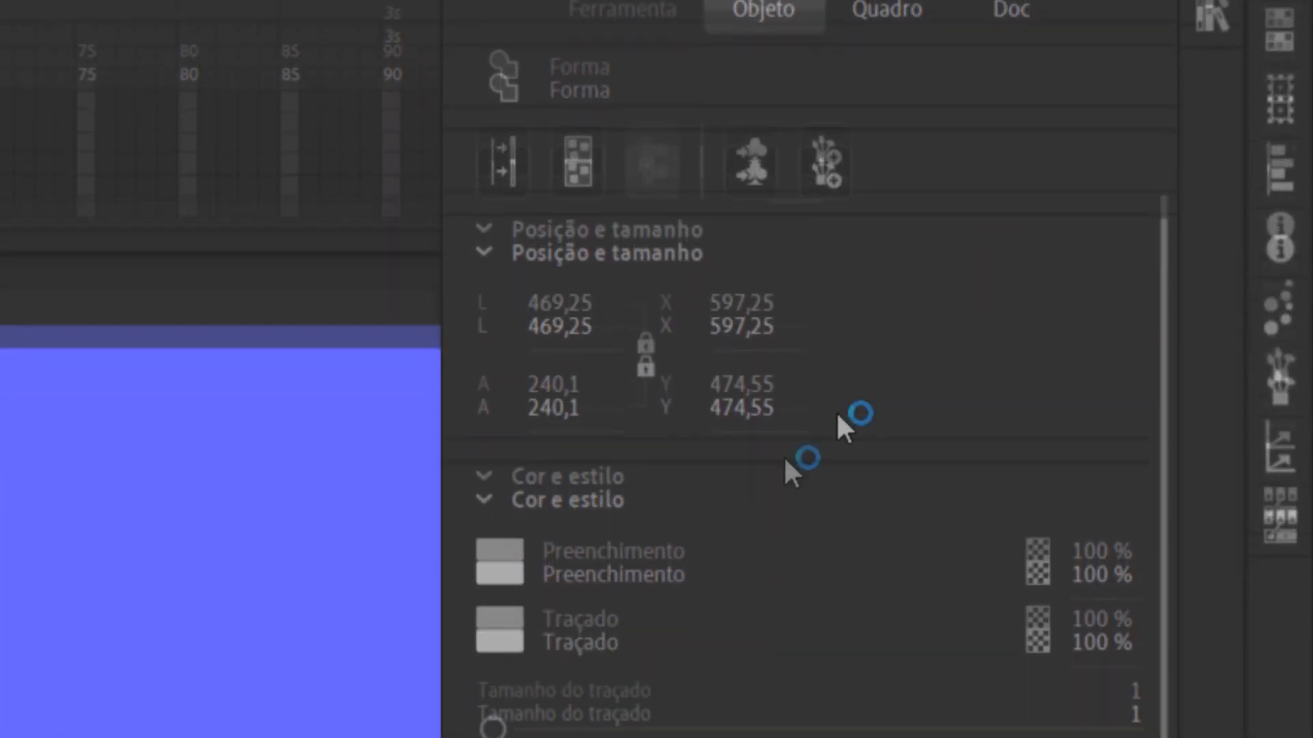
{"action": "left_click", "coordinate": [501, 655]}
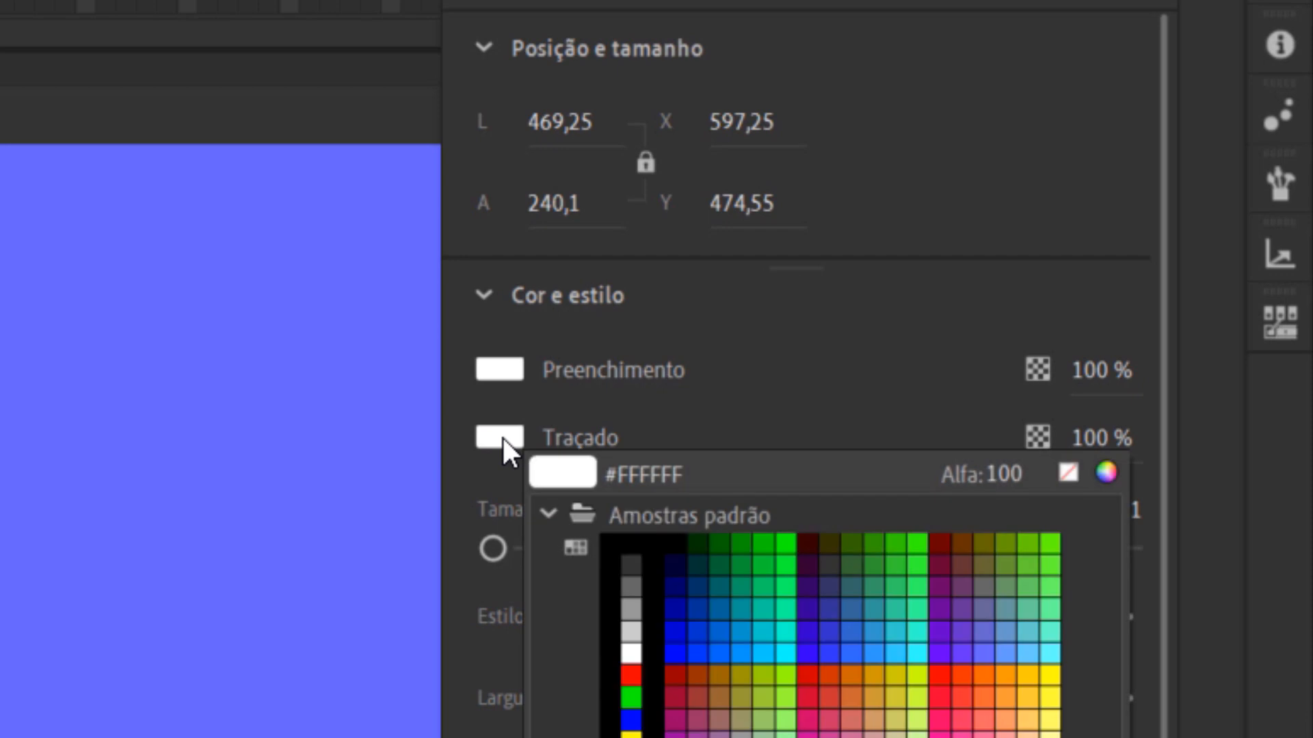
{"action": "left_click", "coordinate": [1068, 473]}
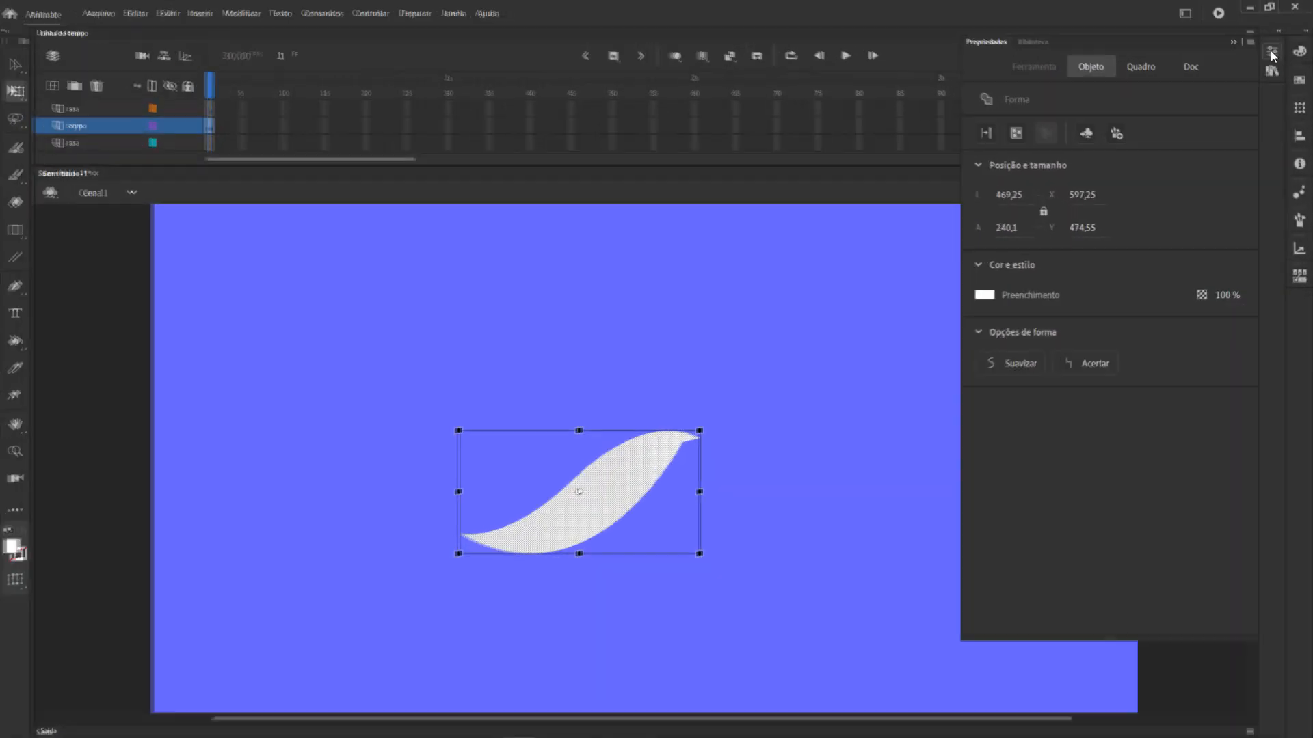
{"action": "left_click", "coordinate": [1271, 53]}
{"action": "left_click", "coordinate": [86, 385]}
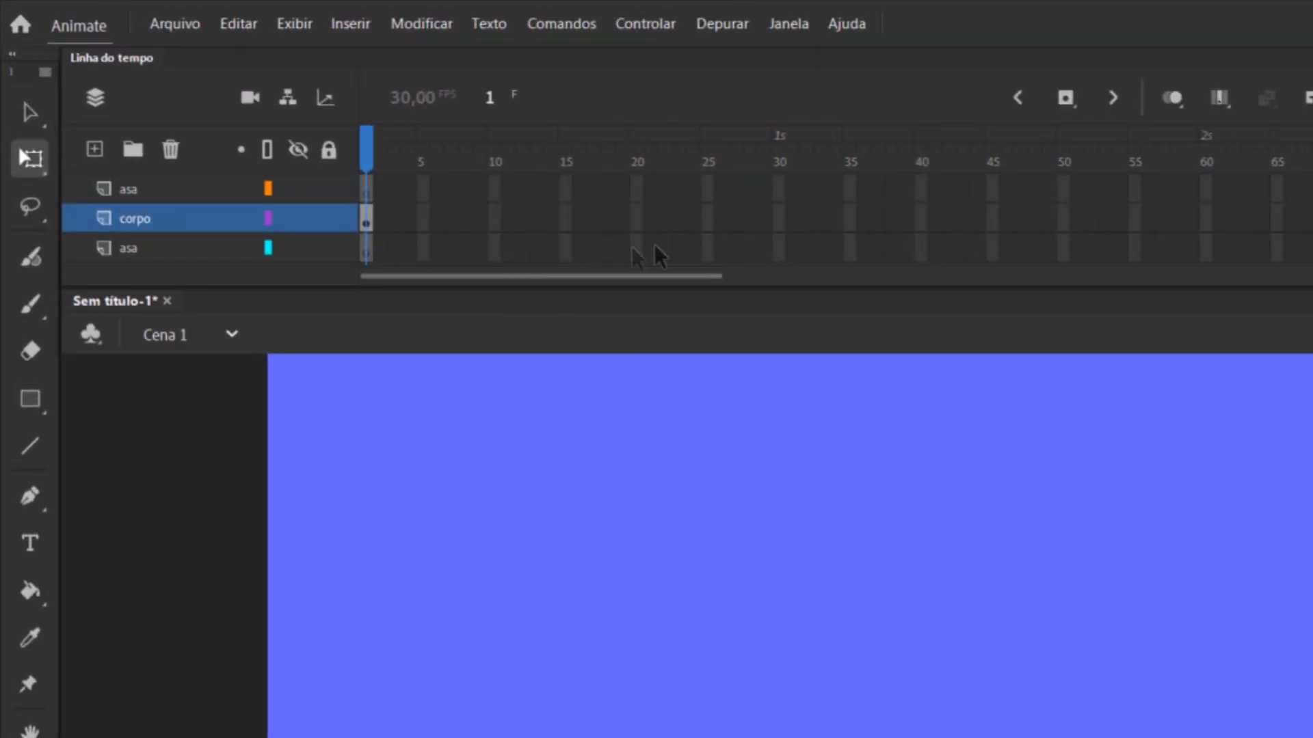
Extend the corpo layer by inserting a frame at frame 30, and lock the layer.
{"action": "left_click", "coordinate": [781, 227]}
{"action": "right_click", "coordinate": [782, 227]}
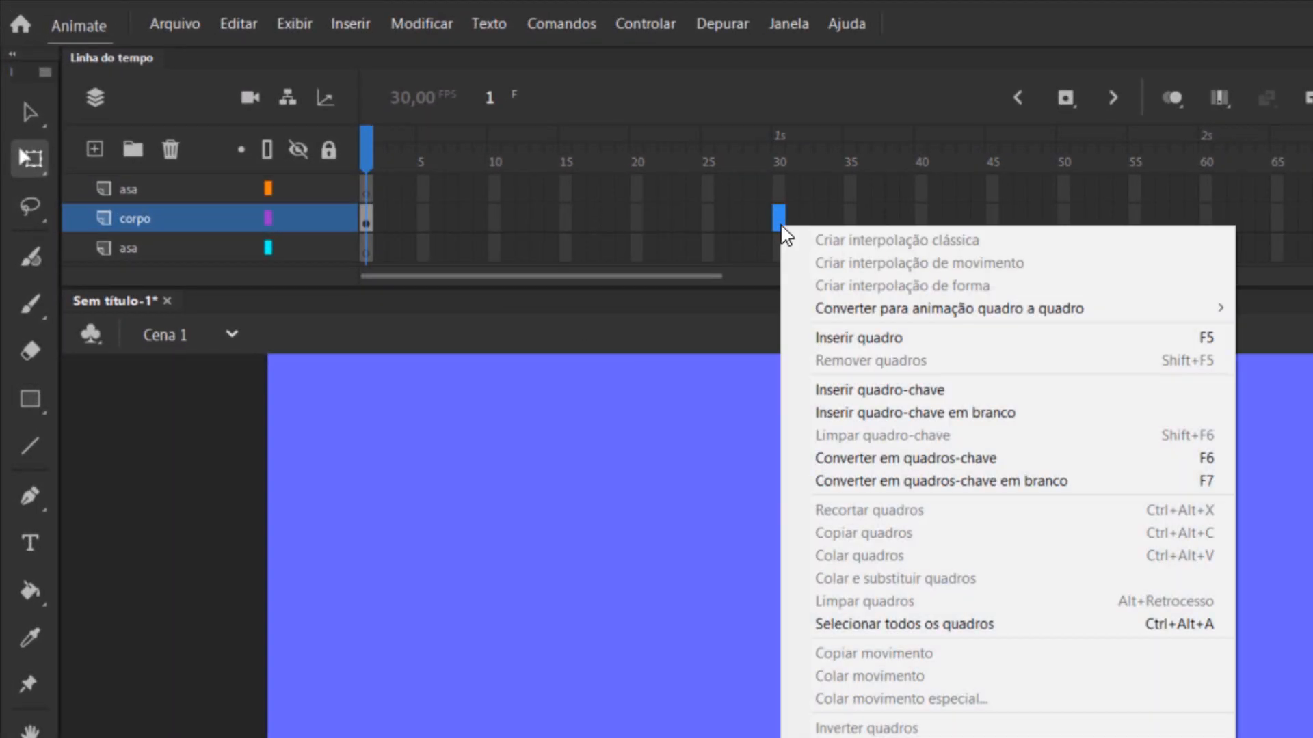
{"action": "left_click", "coordinate": [865, 345]}
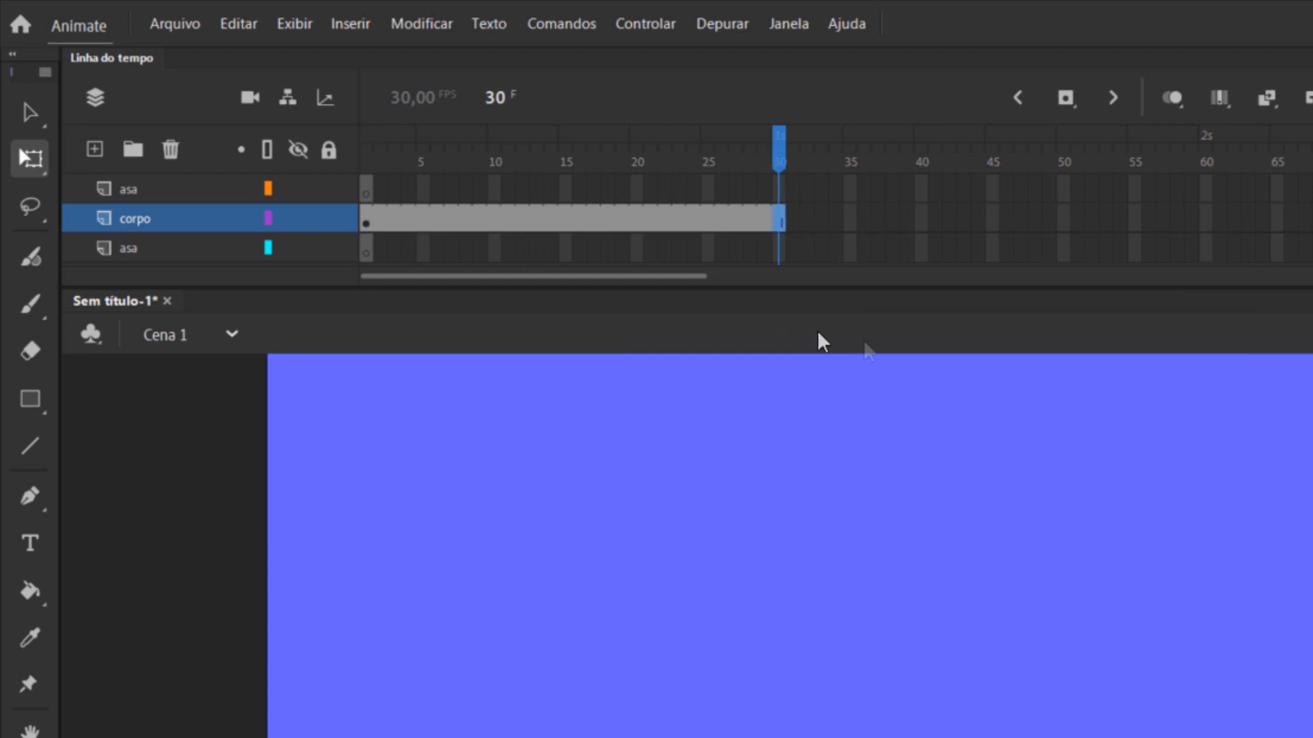
{"action": "left_click", "coordinate": [331, 223]}
On frame 1 of the asa layer below corpo, draw a pointed wing rising from the bird's back near its head and fill it white.
{"action": "left_click", "coordinate": [364, 247]}
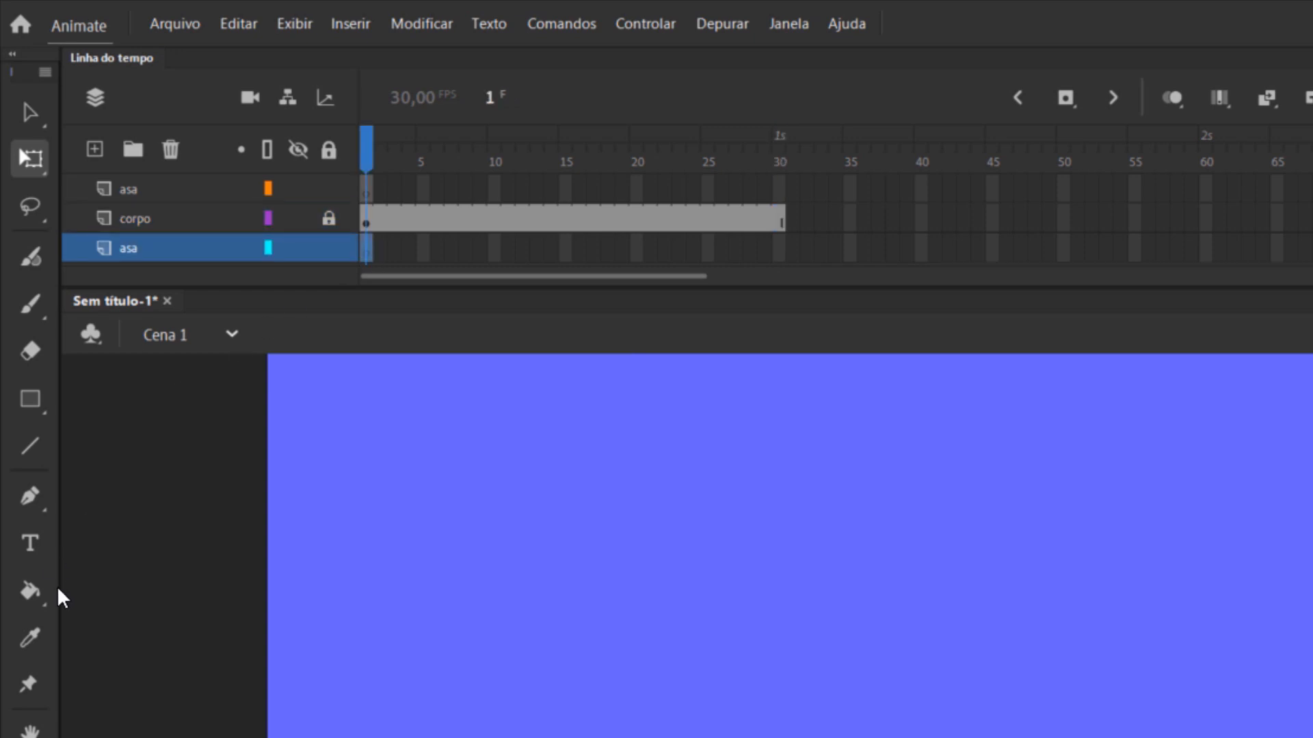
{"action": "left_click", "coordinate": [30, 497]}
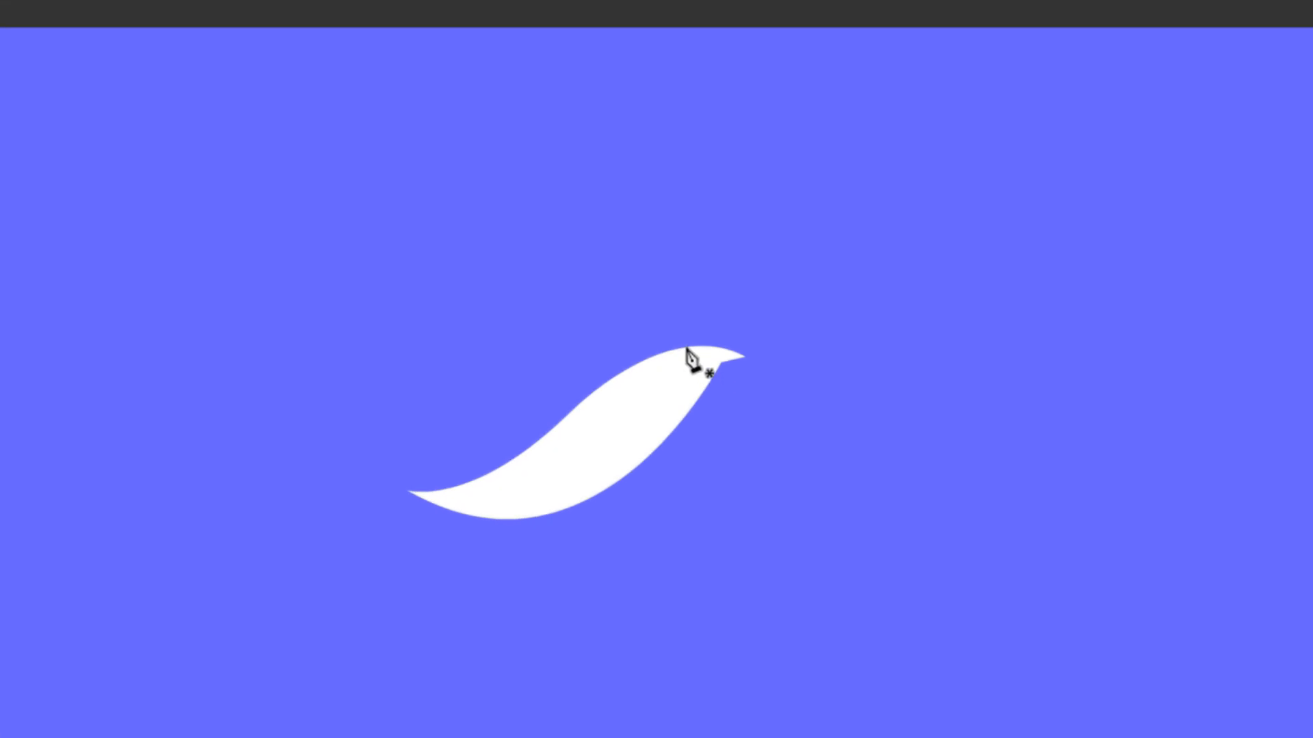
{"action": "left_click", "coordinate": [687, 355]}
{"action": "left_click_drag", "start_coordinate": [764, 114], "coordinate": [714, 28]}
{"action": "left_click_drag", "start_coordinate": [637, 303], "coordinate": [561, 346]}
{"action": "left_click", "coordinate": [621, 384]}
{"action": "left_click", "coordinate": [687, 355]}
{"action": "key", "text": "k"}
{"action": "left_click", "coordinate": [912, 294]}
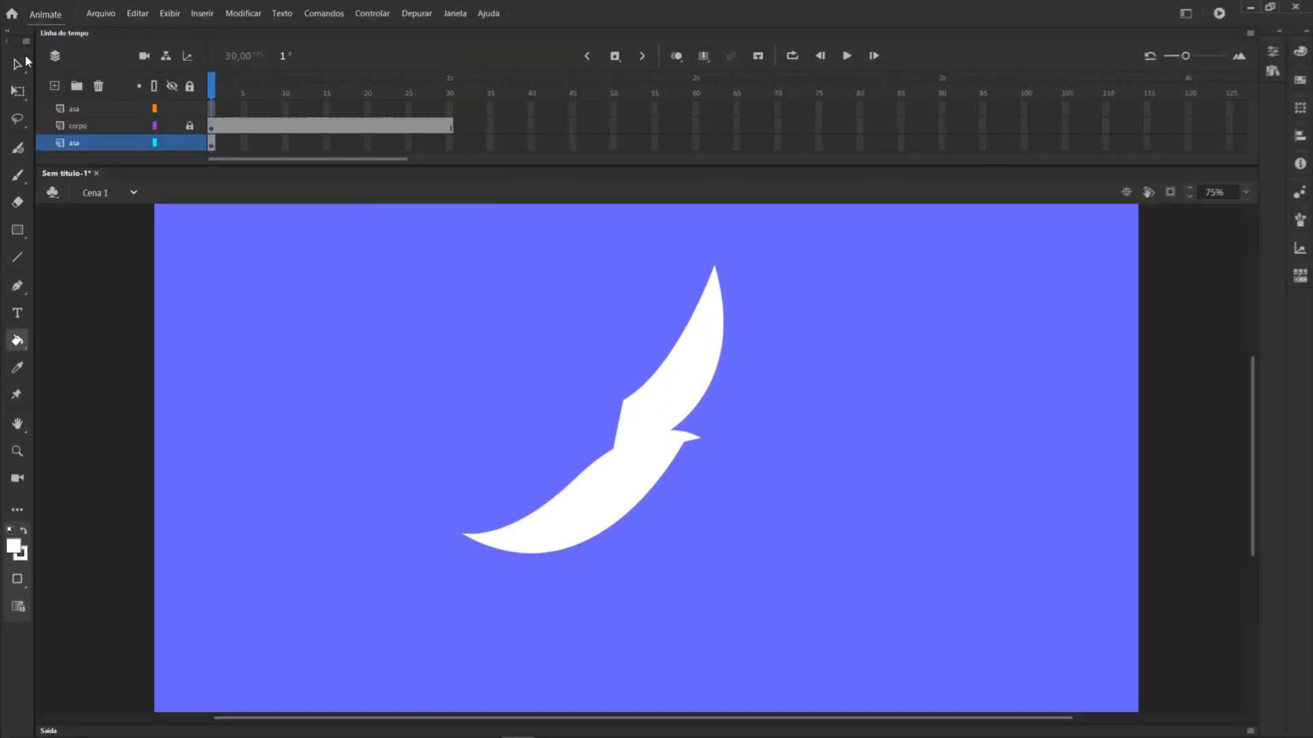
Select the wing on the lower asa layer and set its stroke to no colour.
{"action": "left_click", "coordinate": [18, 62]}
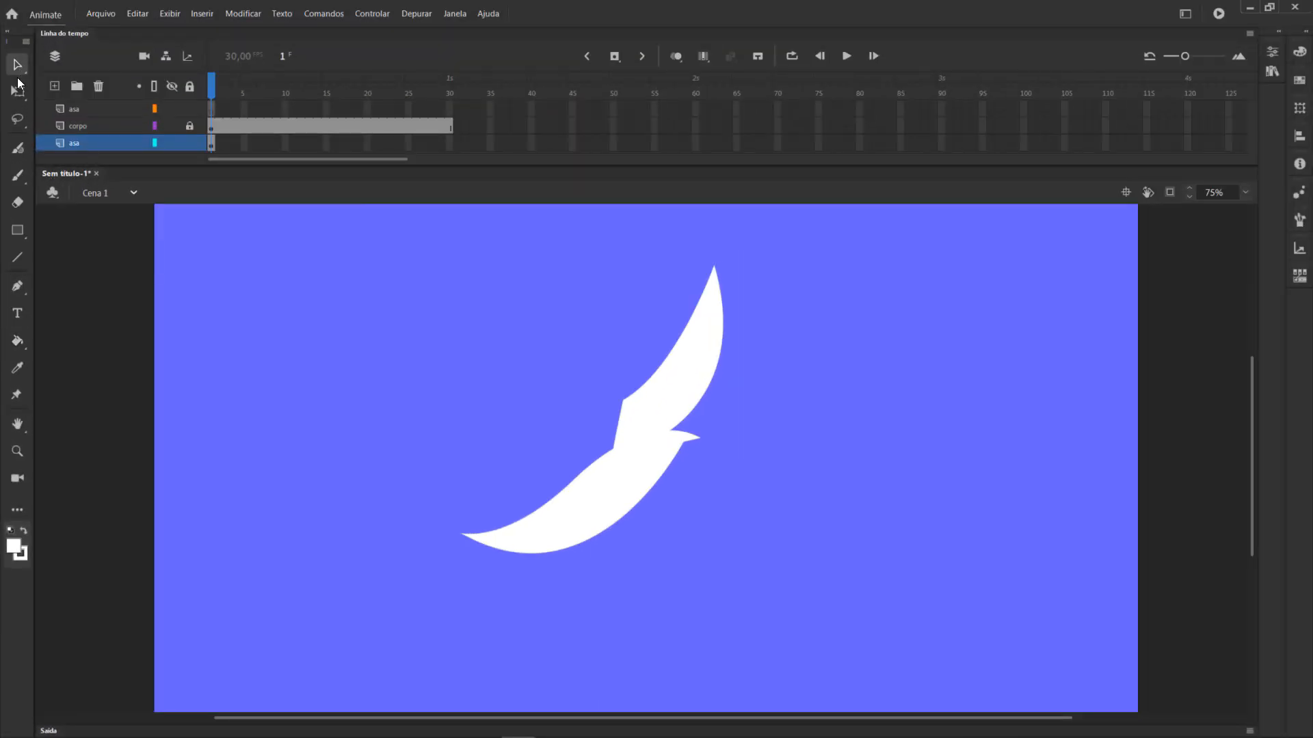
{"action": "left_click", "coordinate": [18, 90]}
{"action": "left_click", "coordinate": [688, 391]}
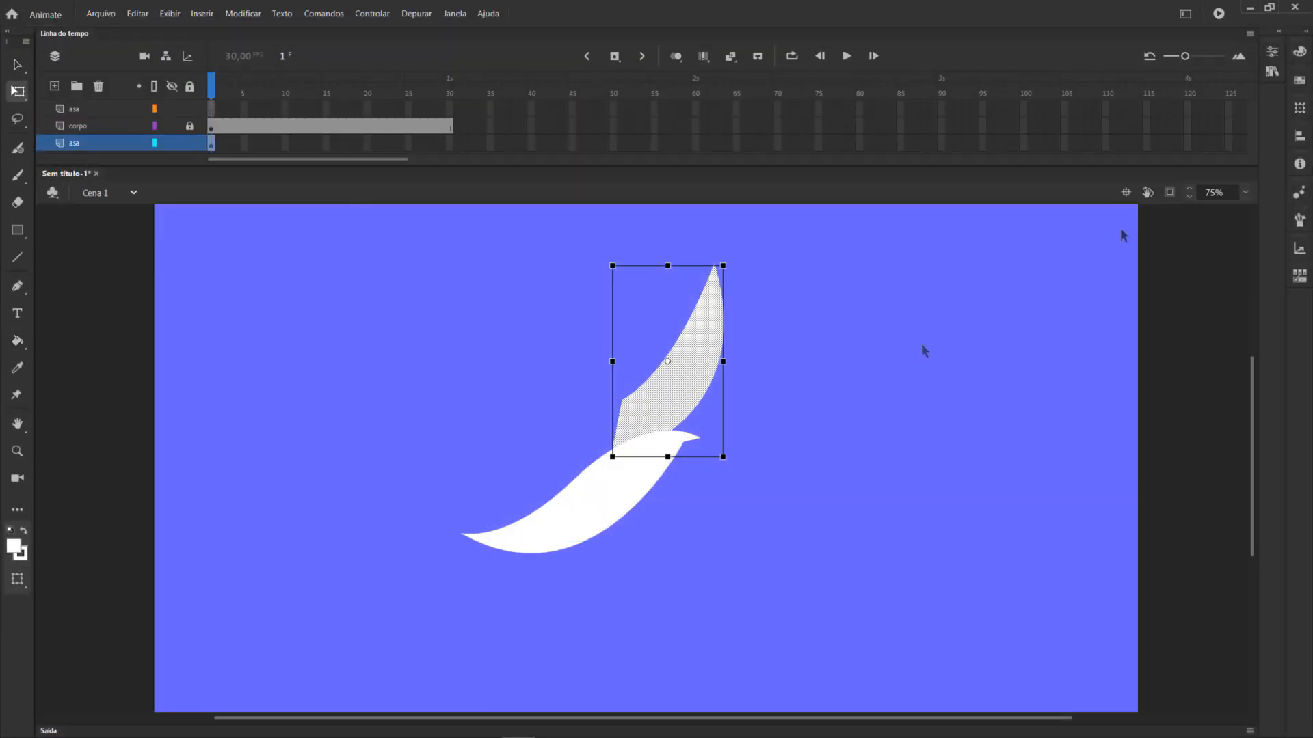
{"action": "left_click", "coordinate": [1272, 52]}
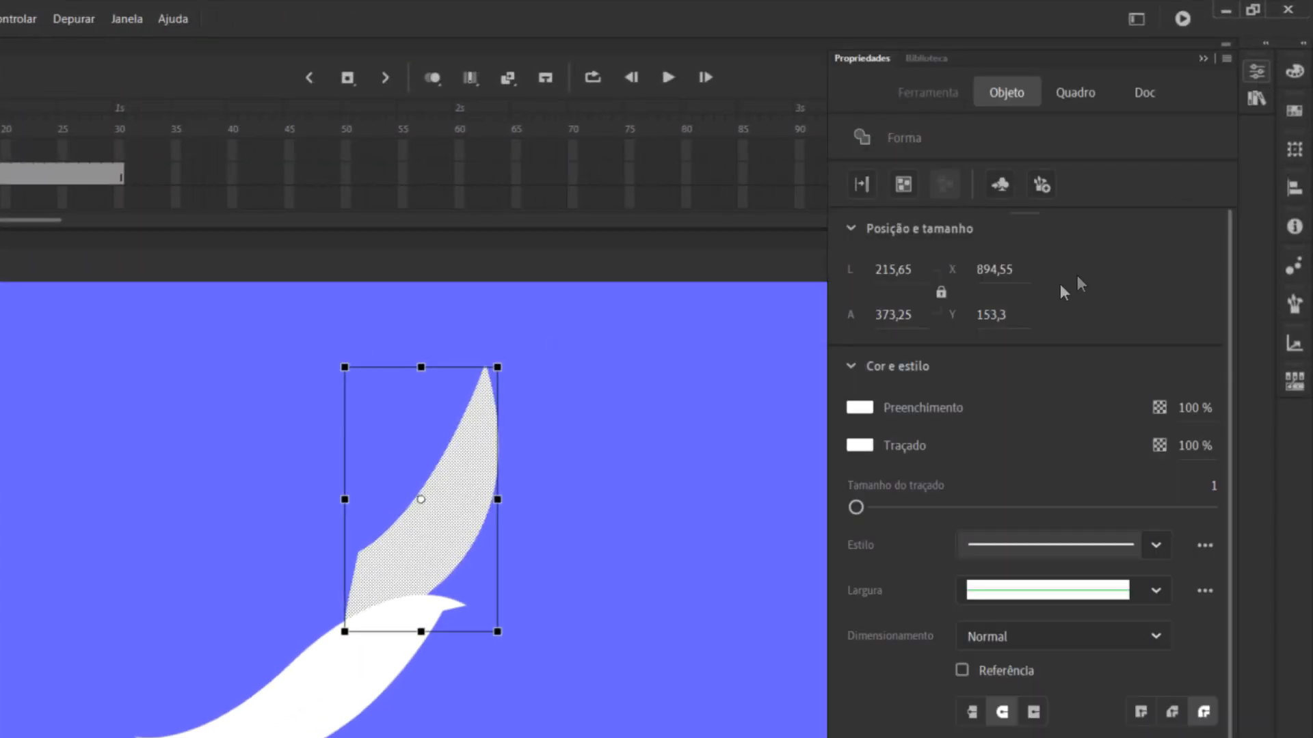
{"action": "left_click", "coordinate": [860, 446]}
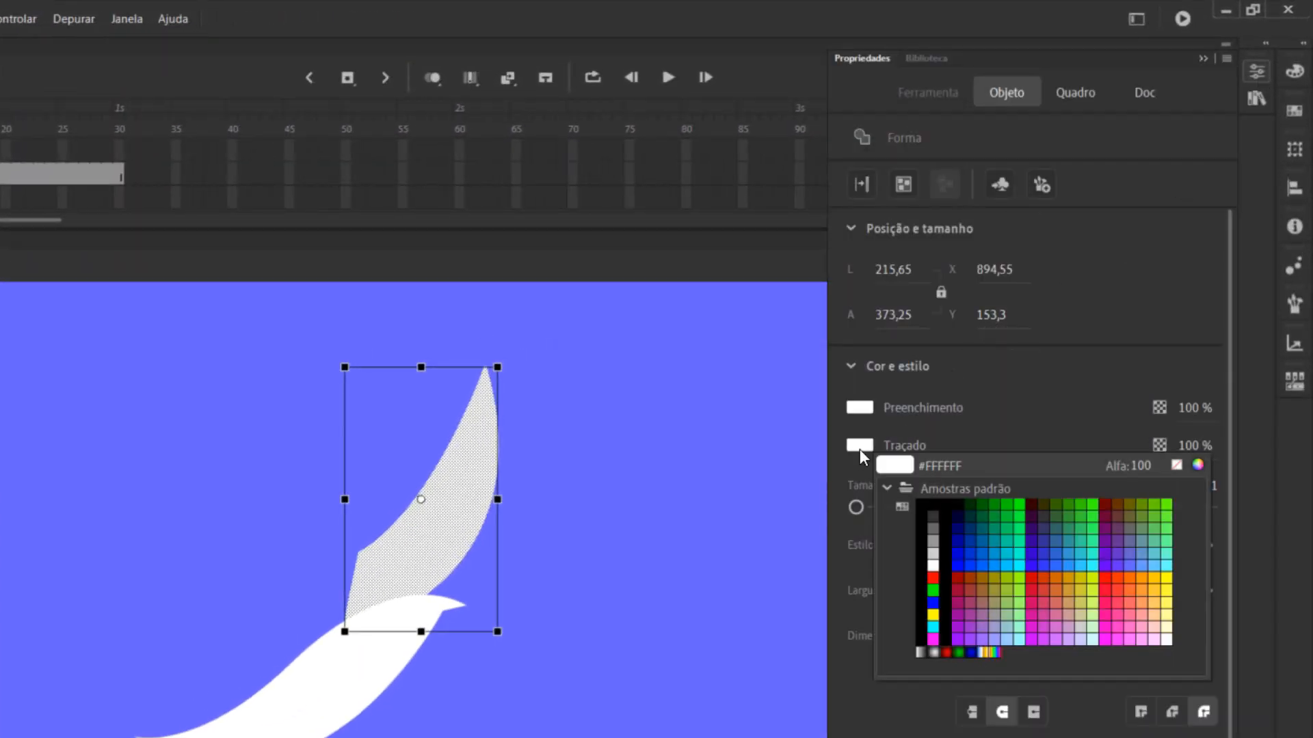
{"action": "left_click", "coordinate": [1176, 465]}
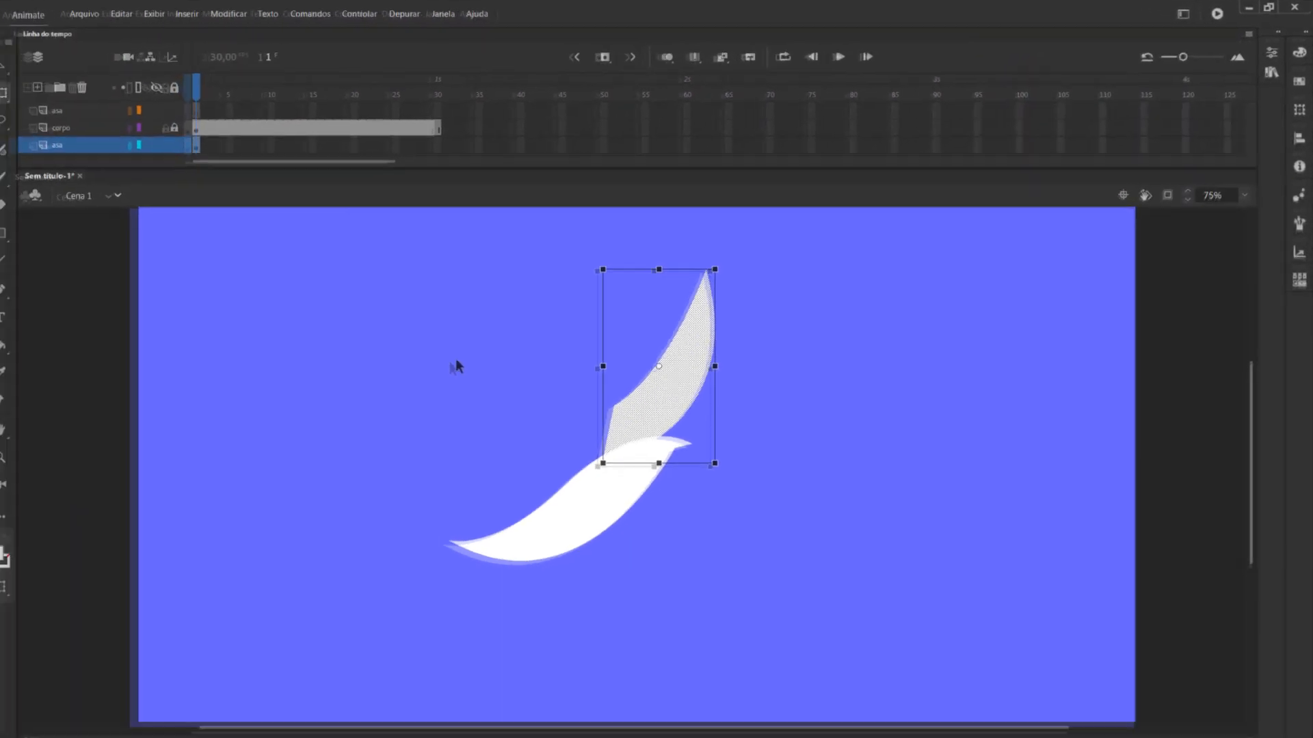
{"action": "left_click", "coordinate": [146, 496]}
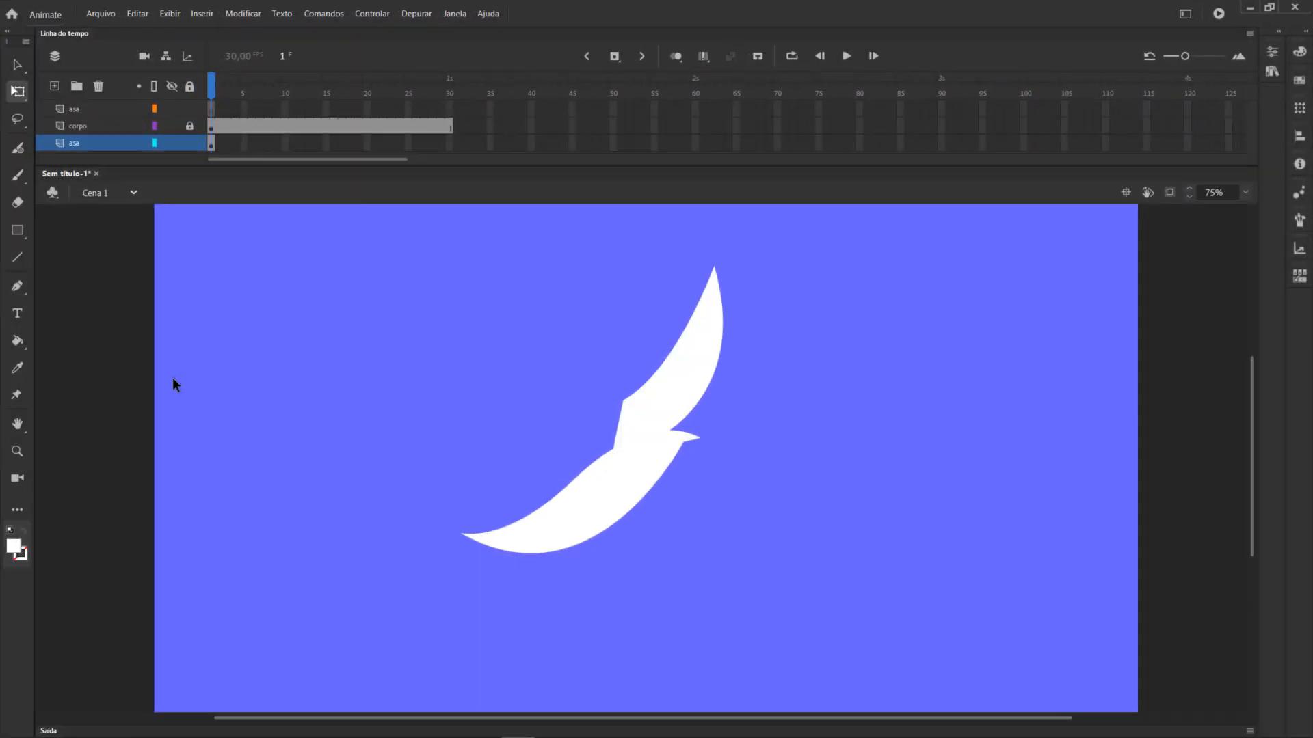
On frame 1 of the upper asa layer, draw a second pointed wing sweeping up and backwards from the body and fill it white.
{"action": "left_click", "coordinate": [19, 286]}
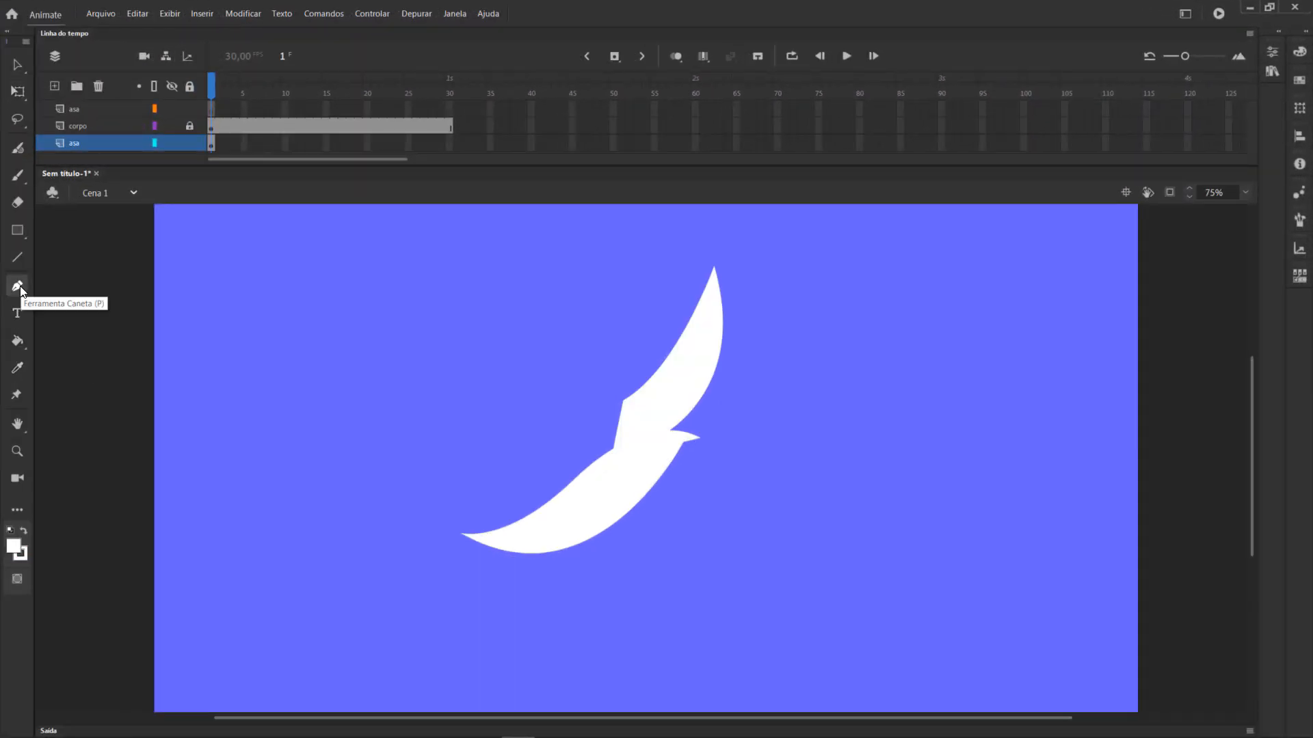
{"action": "left_click", "coordinate": [212, 109]}
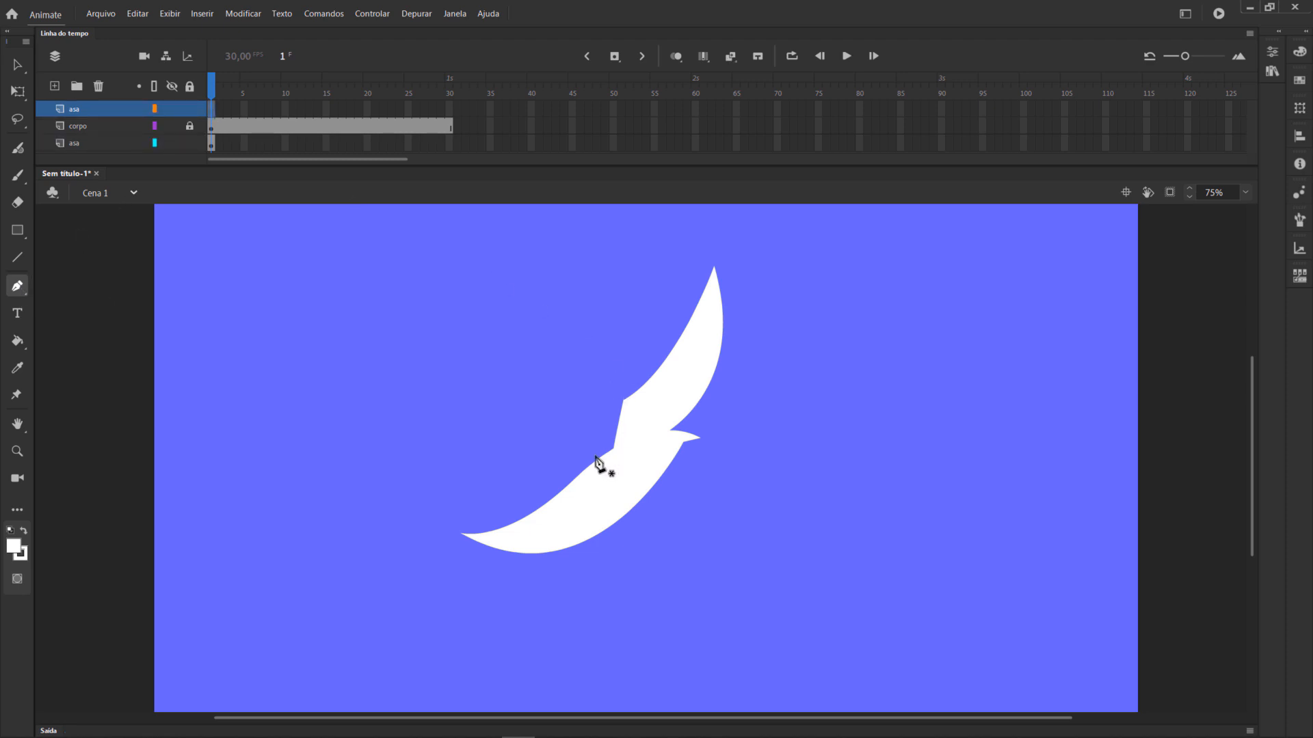
{"action": "left_click", "coordinate": [603, 454]}
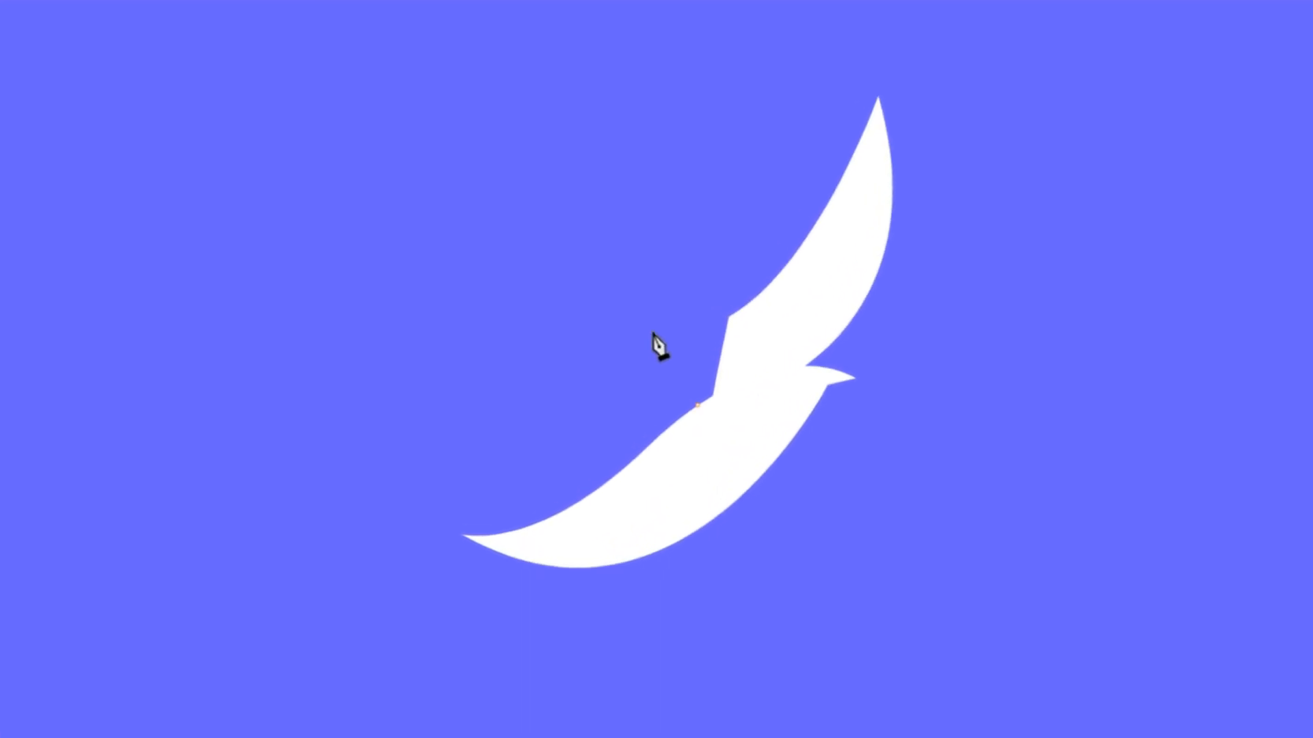
{"action": "left_click", "coordinate": [633, 358]}
{"action": "left_click_drag", "start_coordinate": [377, 127], "coordinate": [274, 0]}
{"action": "left_click", "coordinate": [377, 127]}
{"action": "left_click_drag", "start_coordinate": [586, 415], "coordinate": [798, 461]}
{"action": "left_click", "coordinate": [588, 415]}
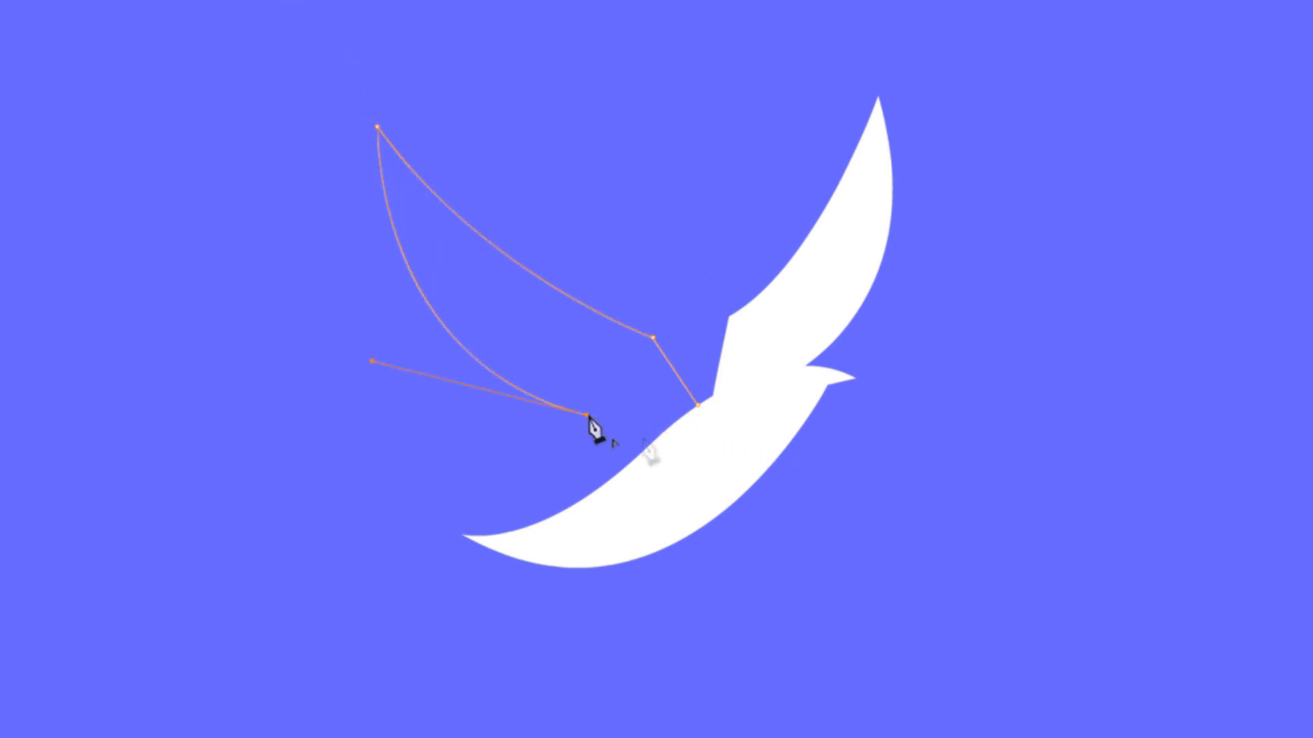
{"action": "left_click", "coordinate": [645, 458]}
{"action": "left_click", "coordinate": [715, 414]}
{"action": "left_click", "coordinate": [698, 406]}
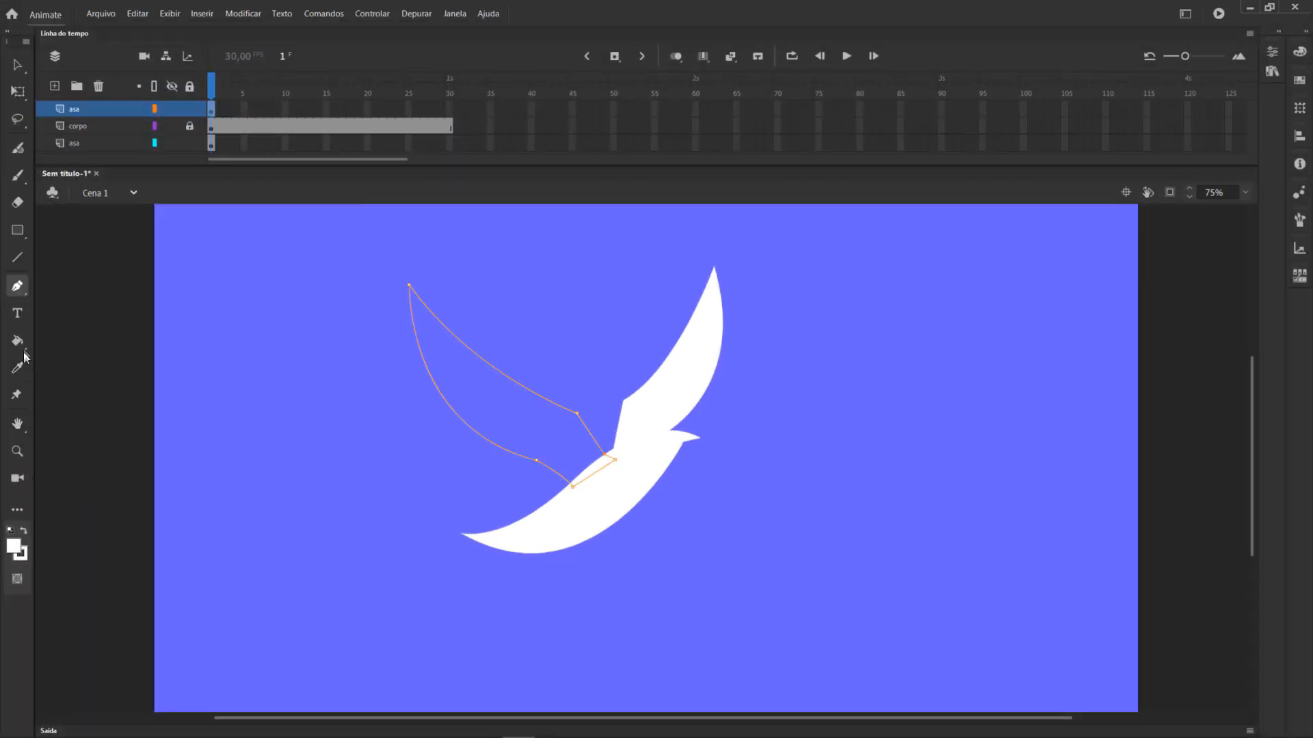
{"action": "left_click", "coordinate": [18, 340]}
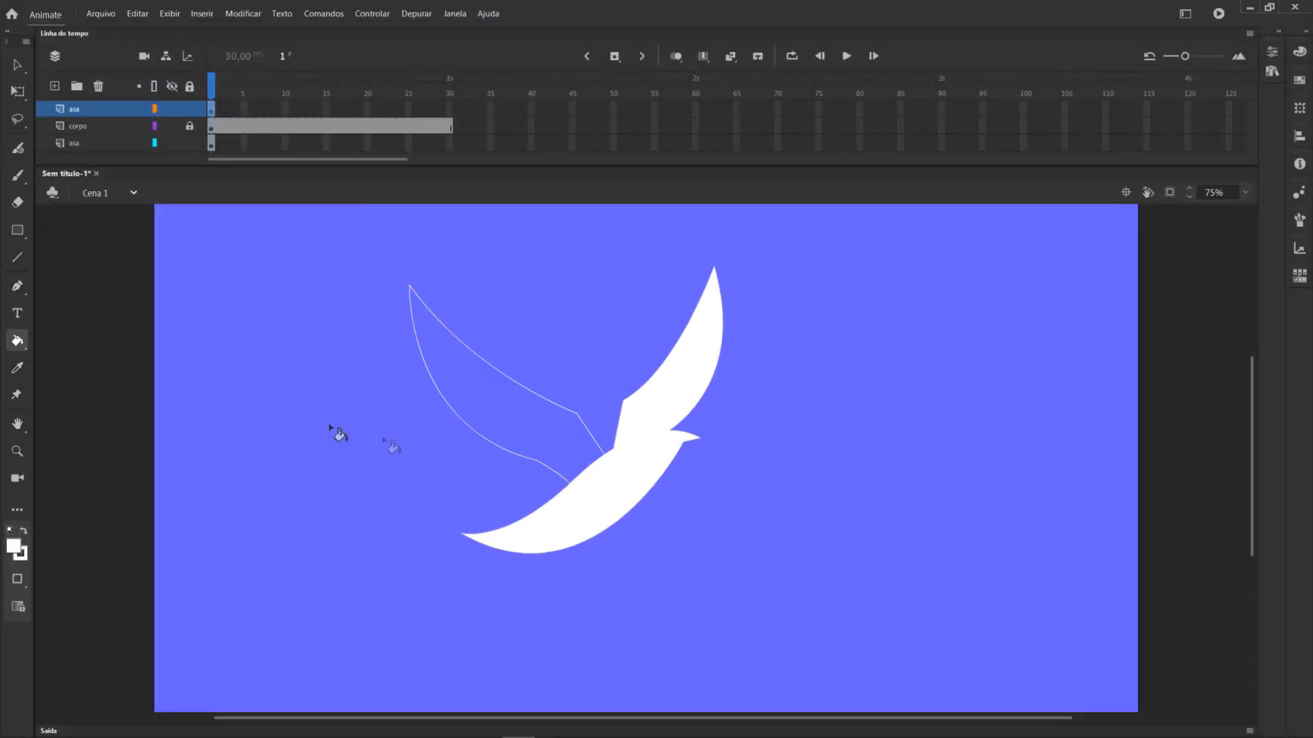
{"action": "left_click", "coordinate": [522, 419]}
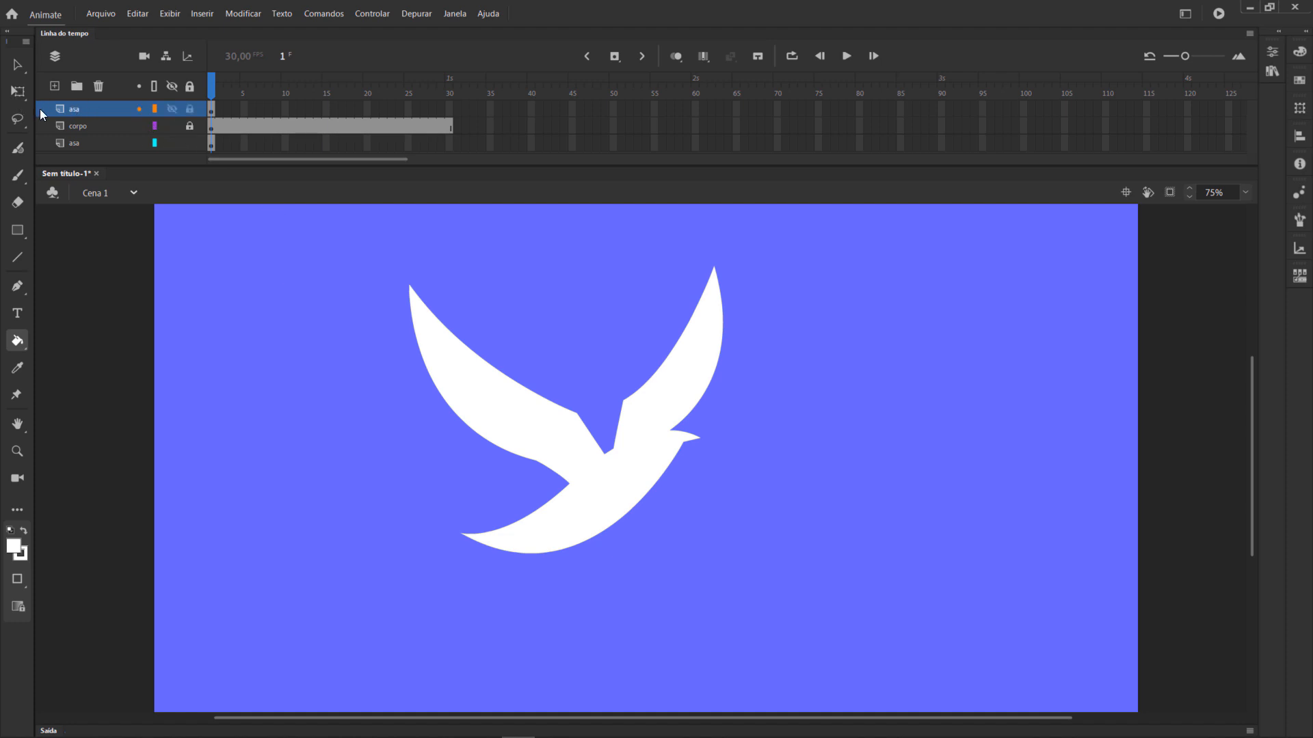
Select the wings on both asa layers and set their stroke to no colour.
{"action": "left_click", "coordinate": [19, 91]}
{"action": "left_click_drag", "start_coordinate": [352, 250], "coordinate": [685, 585]}
{"action": "left_click", "coordinate": [1272, 52]}
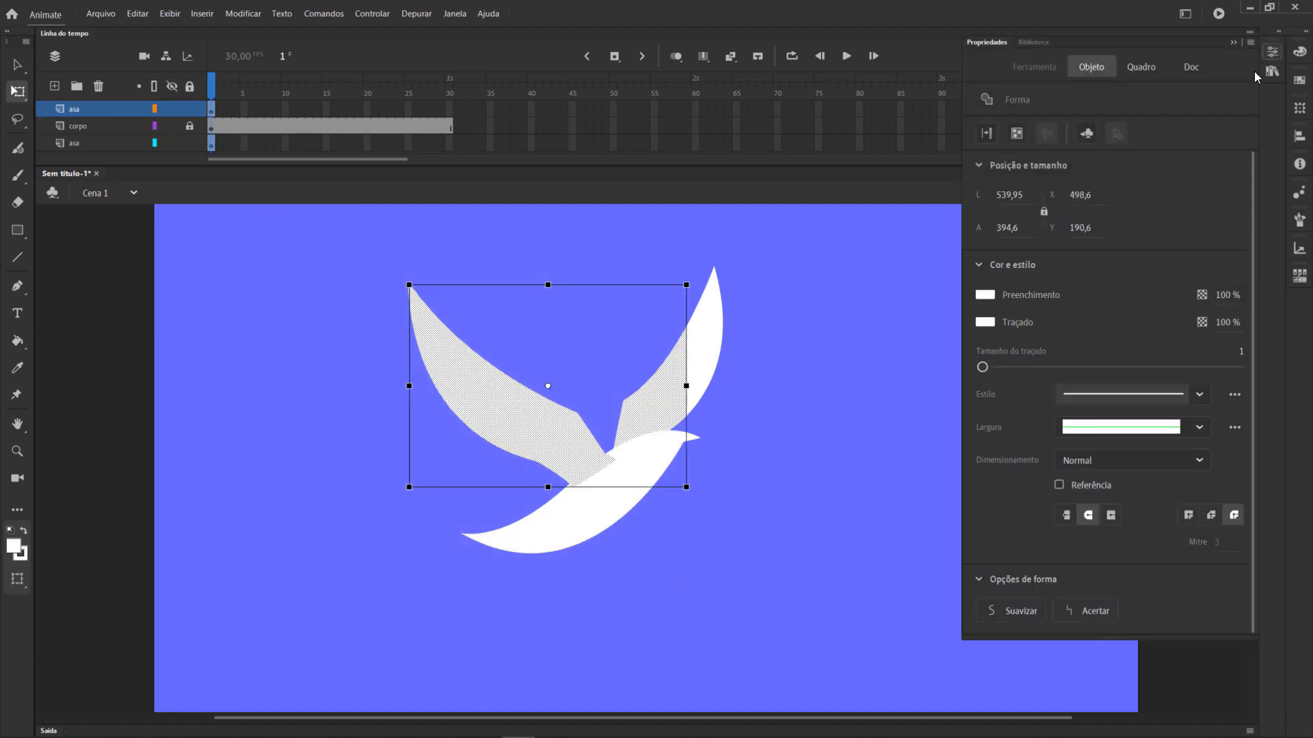
{"action": "left_click", "coordinate": [990, 323]}
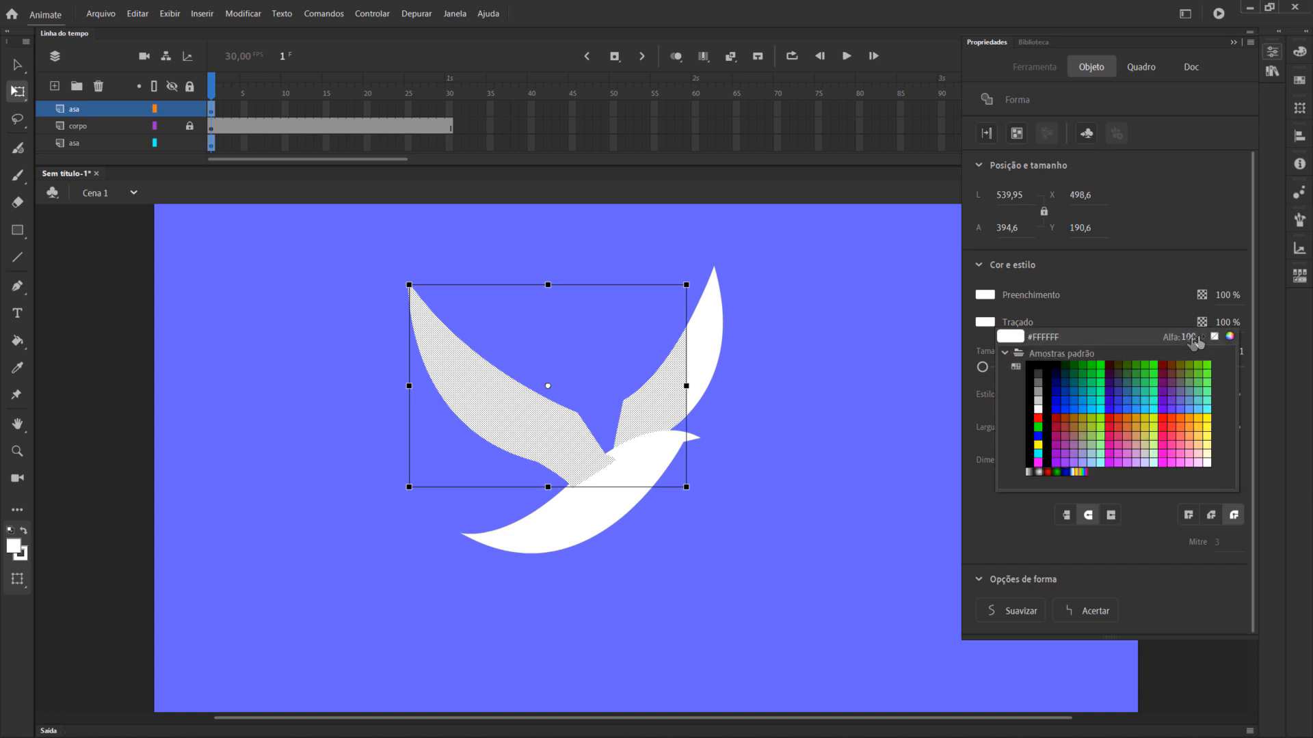
{"action": "left_click", "coordinate": [1215, 335]}
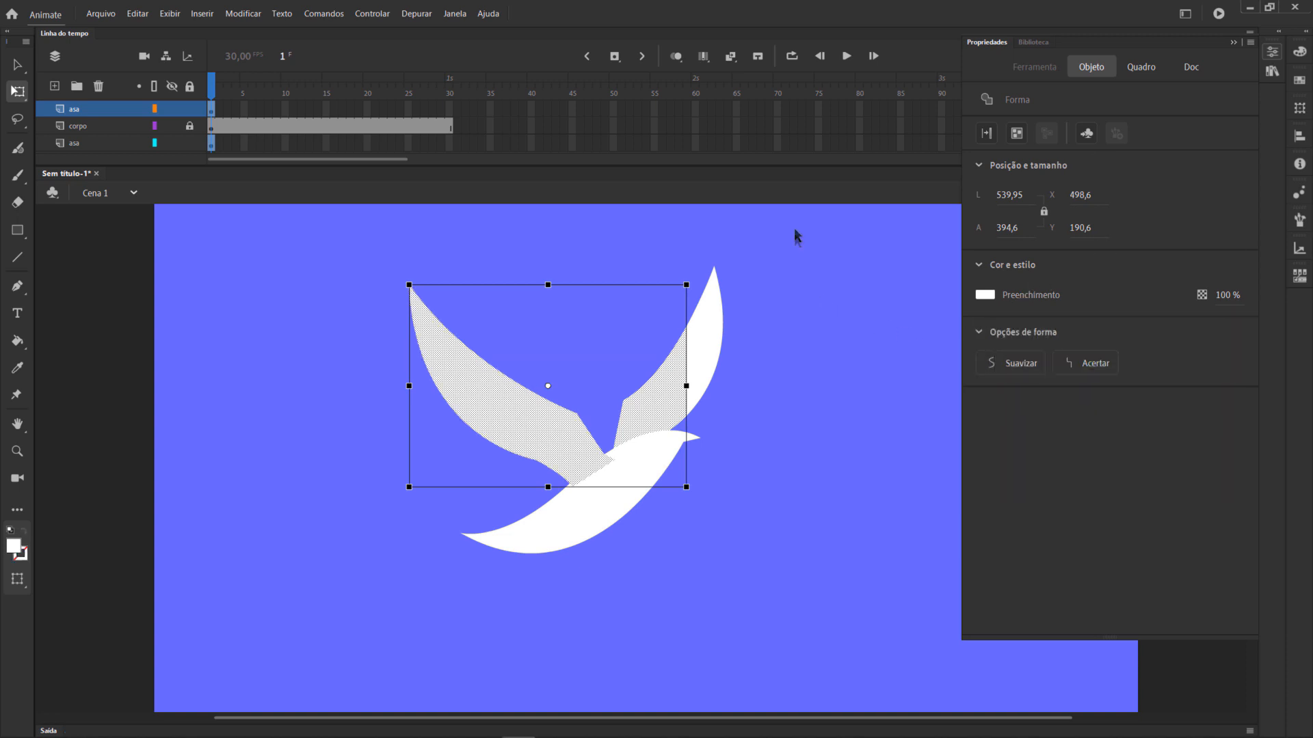
{"action": "left_click", "coordinate": [788, 199]}
{"action": "left_click", "coordinate": [797, 474]}
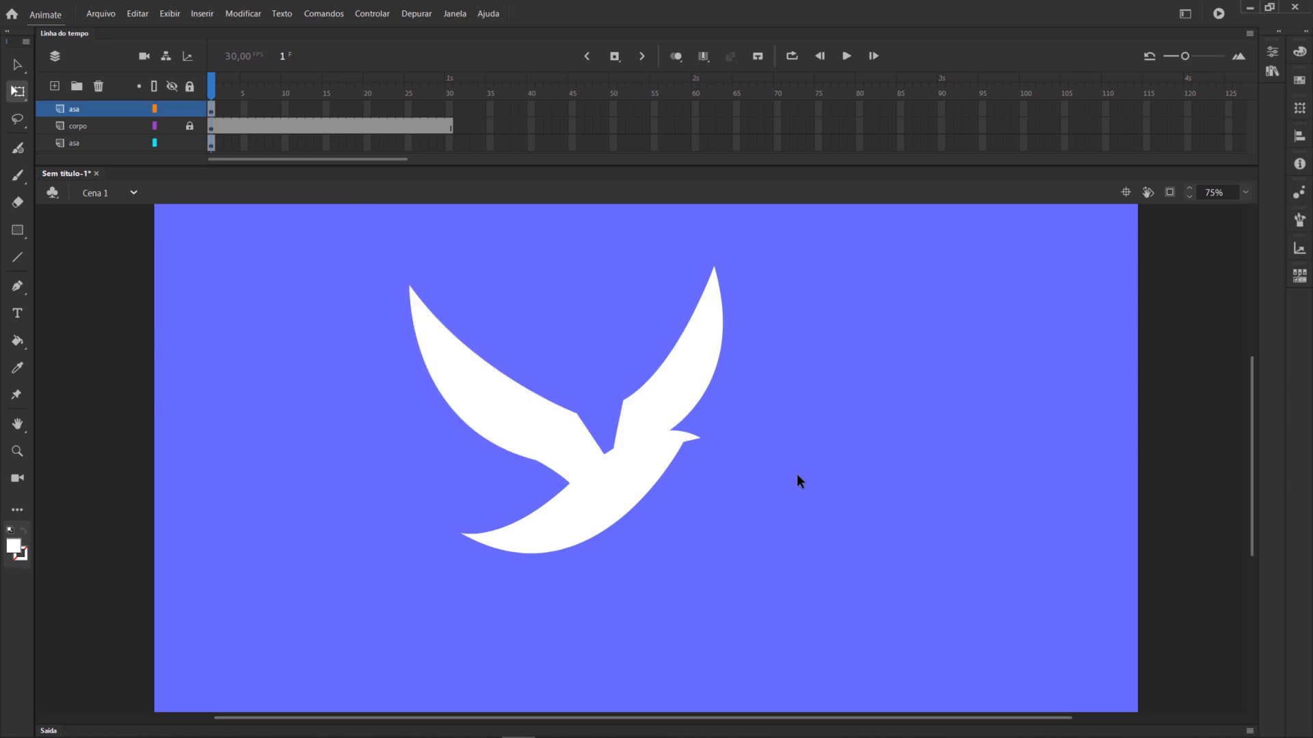
Insert a keyframe at frame 2 on both the upper and lower asa layers.
{"action": "left_click", "coordinate": [219, 111]}
{"action": "right_click", "coordinate": [219, 109]}
{"action": "left_click", "coordinate": [274, 204]}
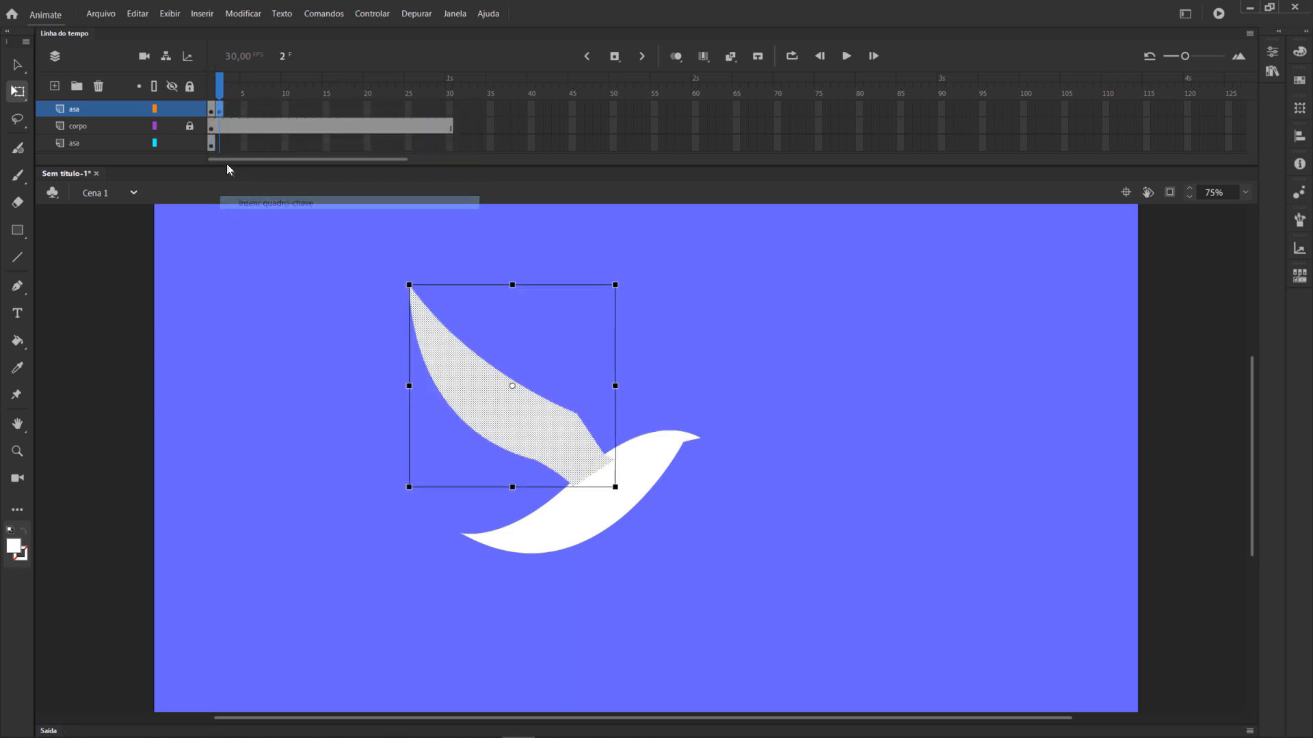
{"action": "left_click", "coordinate": [223, 140]}
{"action": "right_click", "coordinate": [223, 140]}
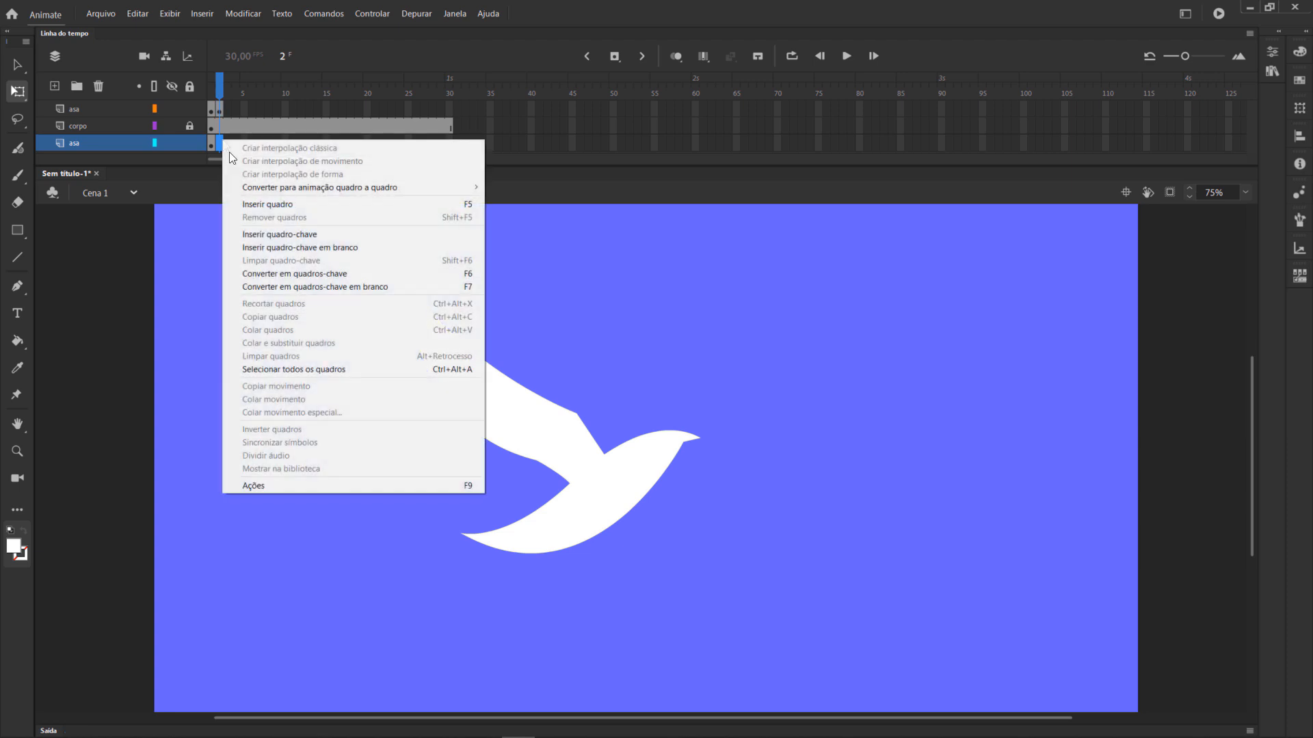
{"action": "left_click", "coordinate": [294, 234]}
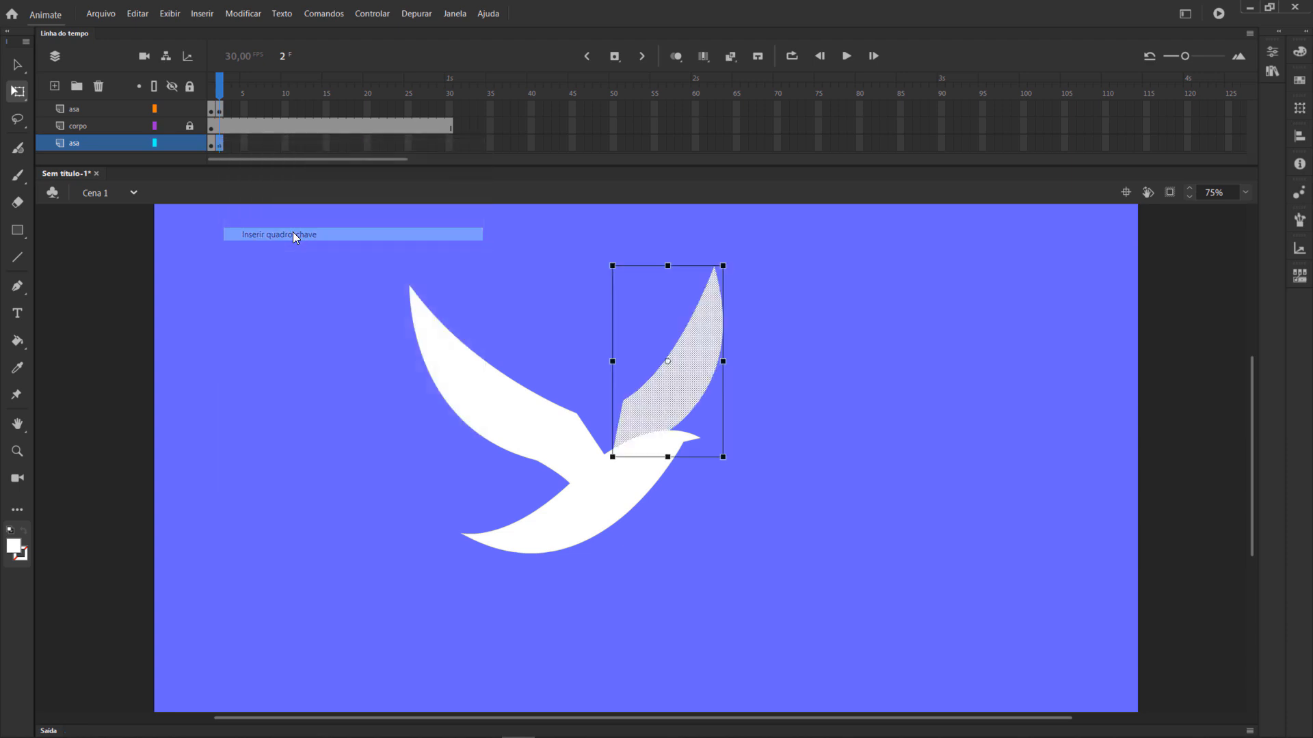
On frame 2, move each wing's transformation point to its base and rotate both wings slightly outward and down.
{"action": "left_click", "coordinate": [687, 321]}
{"action": "left_click", "coordinate": [670, 369]}
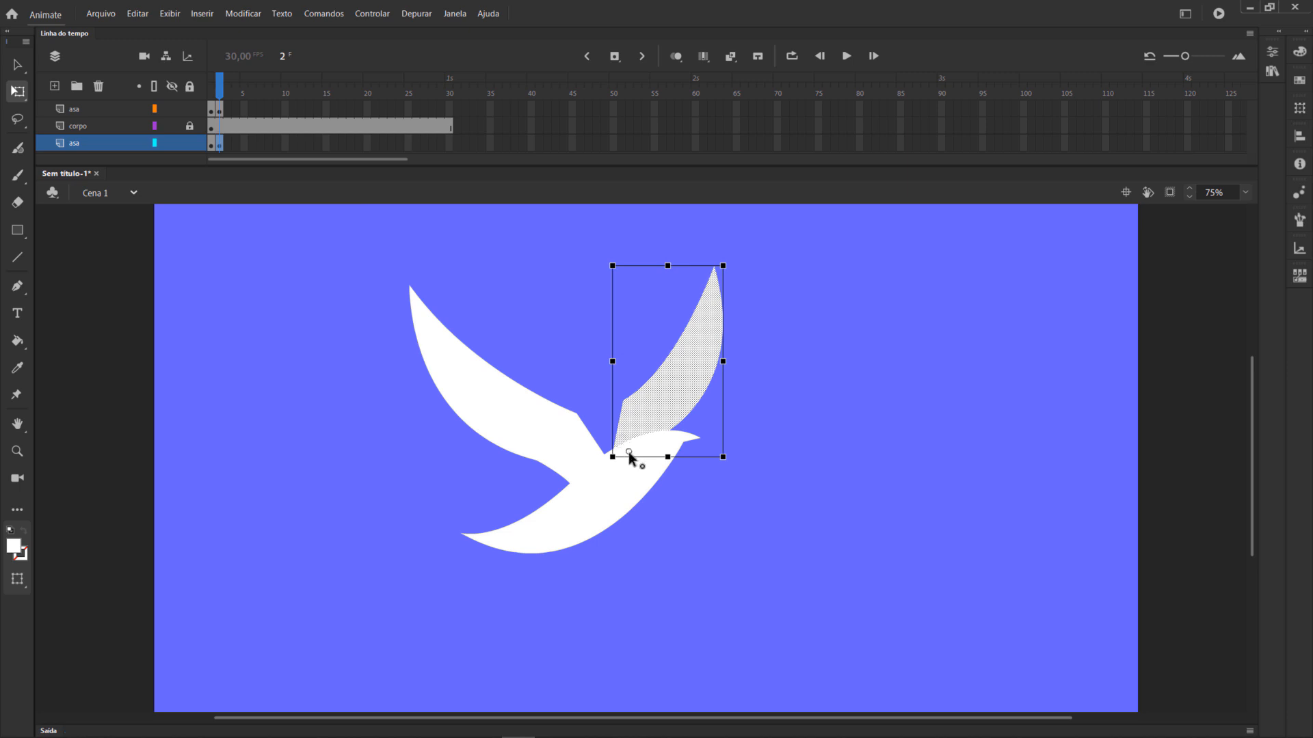
{"action": "left_click_drag", "start_coordinate": [737, 269], "coordinate": [756, 284]}
{"action": "left_click", "coordinate": [538, 431]}
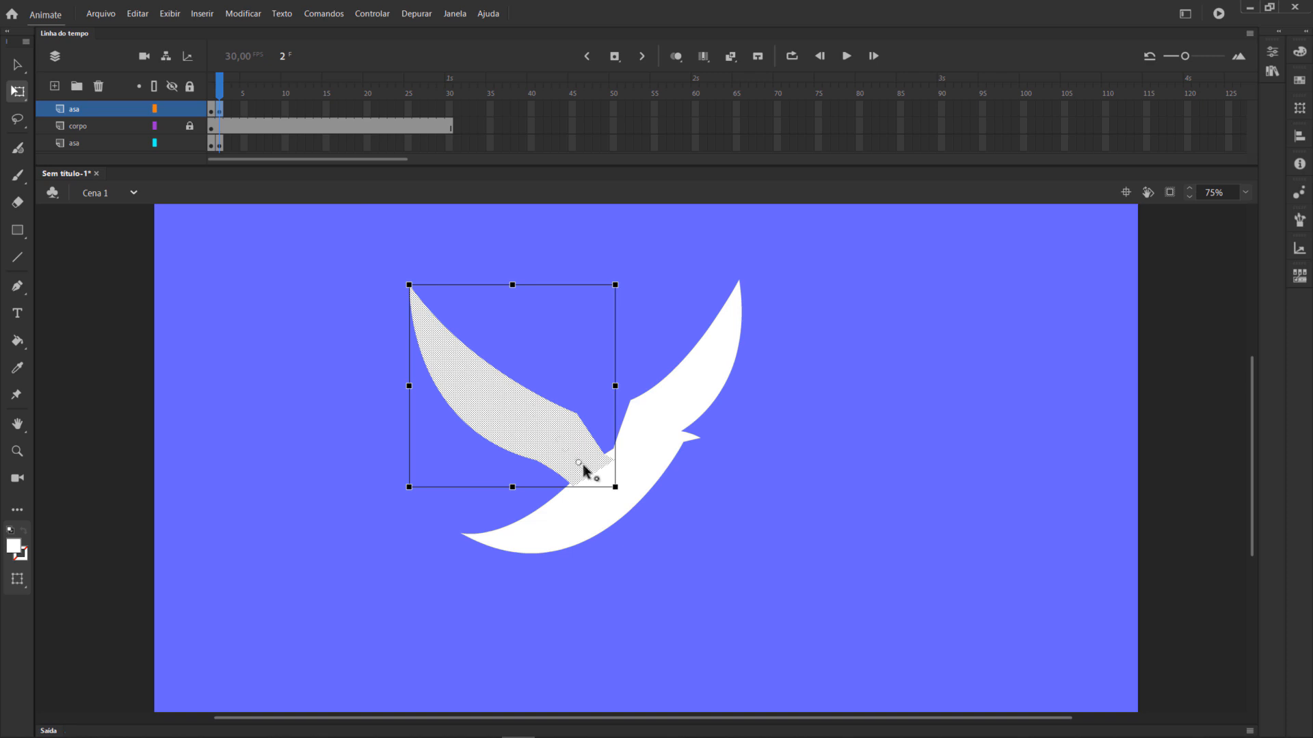
{"action": "left_click_drag", "start_coordinate": [410, 283], "coordinate": [380, 296]}
Insert a keyframe at frame 4 on both the upper and lower asa layers.
{"action": "left_click_drag", "start_coordinate": [220, 92], "coordinate": [219, 94]}
{"action": "left_click", "coordinate": [234, 108]}
{"action": "right_click", "coordinate": [235, 108]}
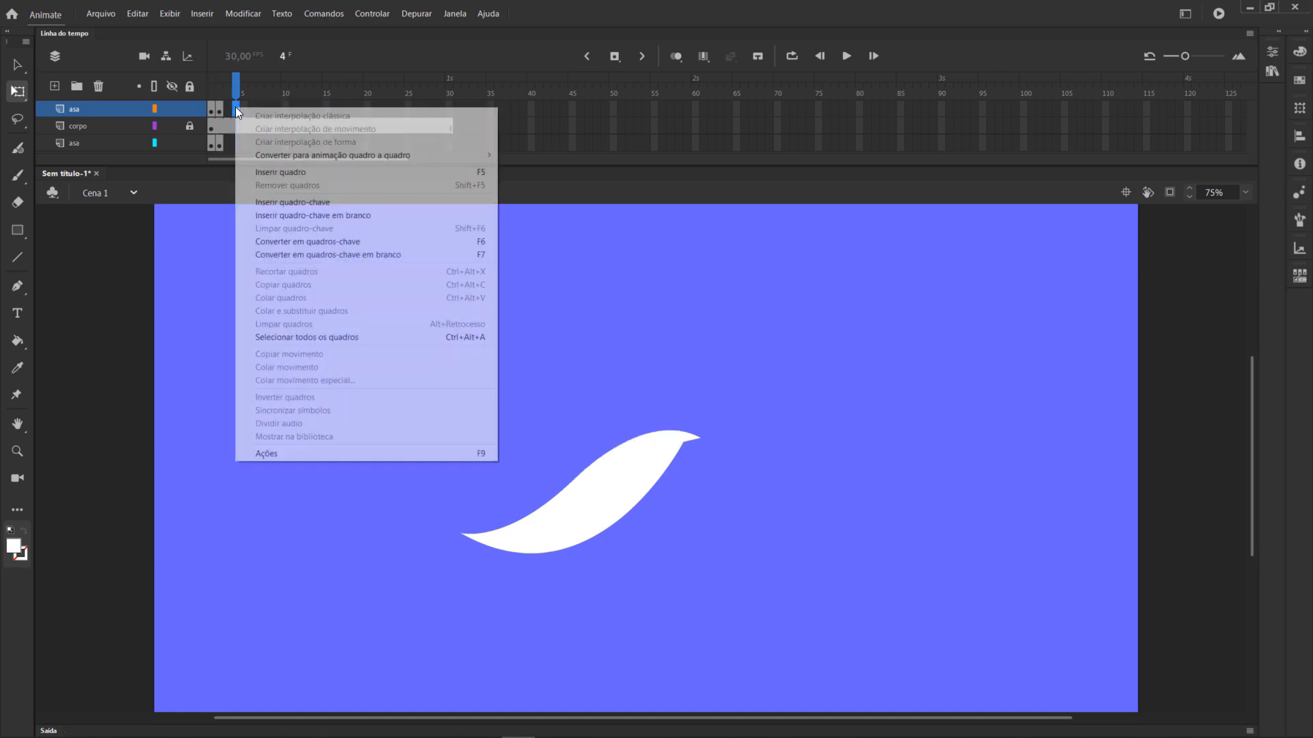
{"action": "left_click", "coordinate": [318, 202]}
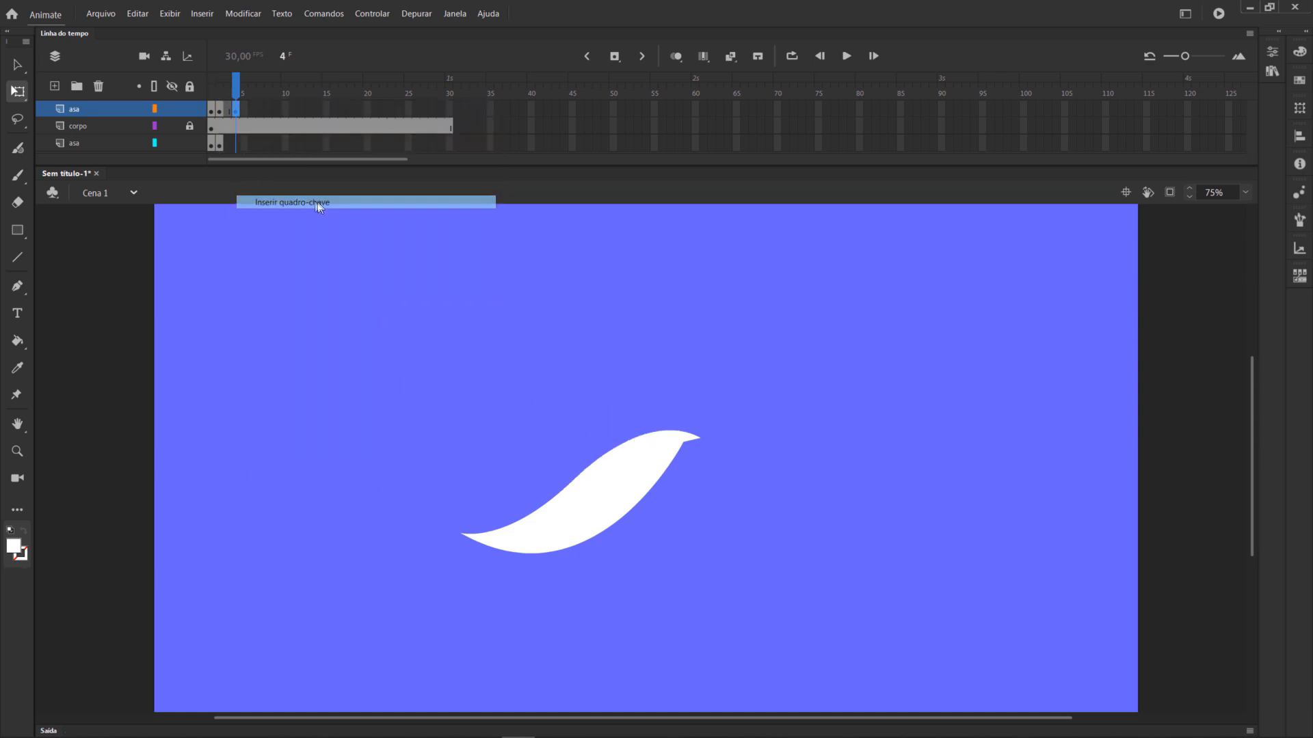
{"action": "right_click", "coordinate": [235, 144]}
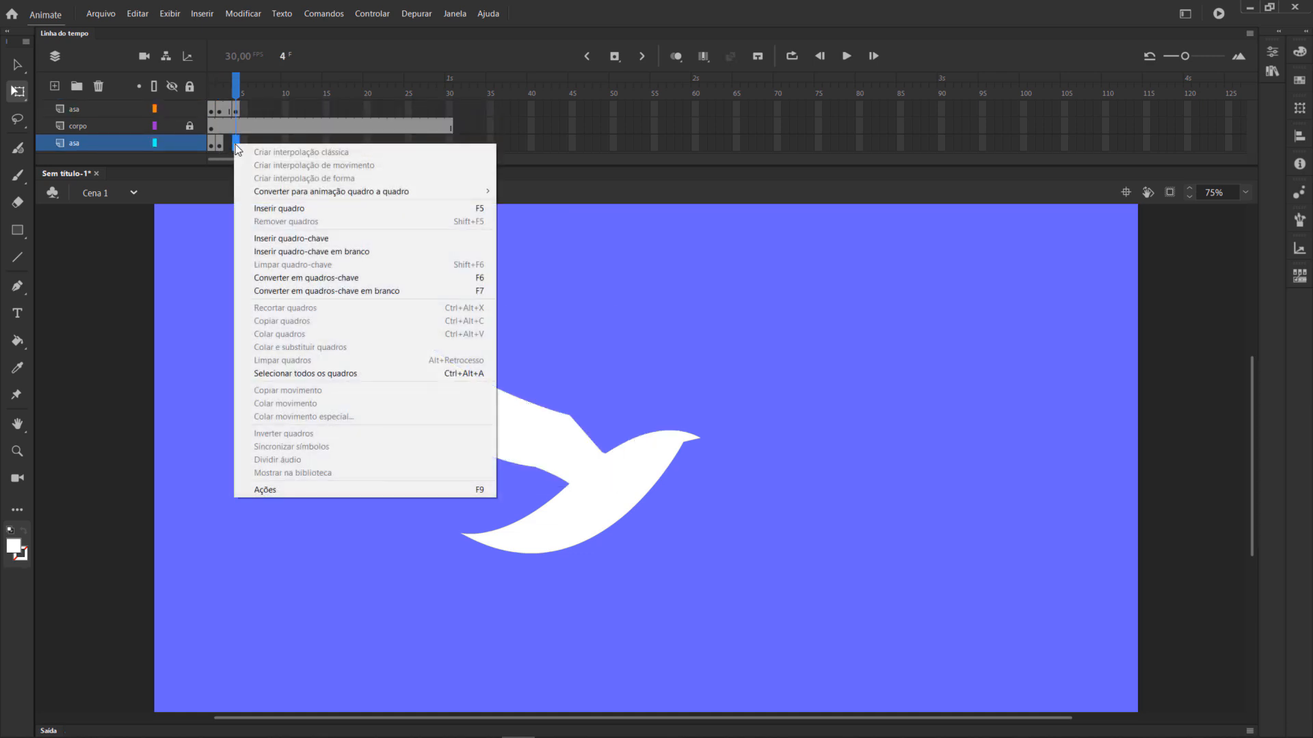
{"action": "left_click", "coordinate": [312, 240]}
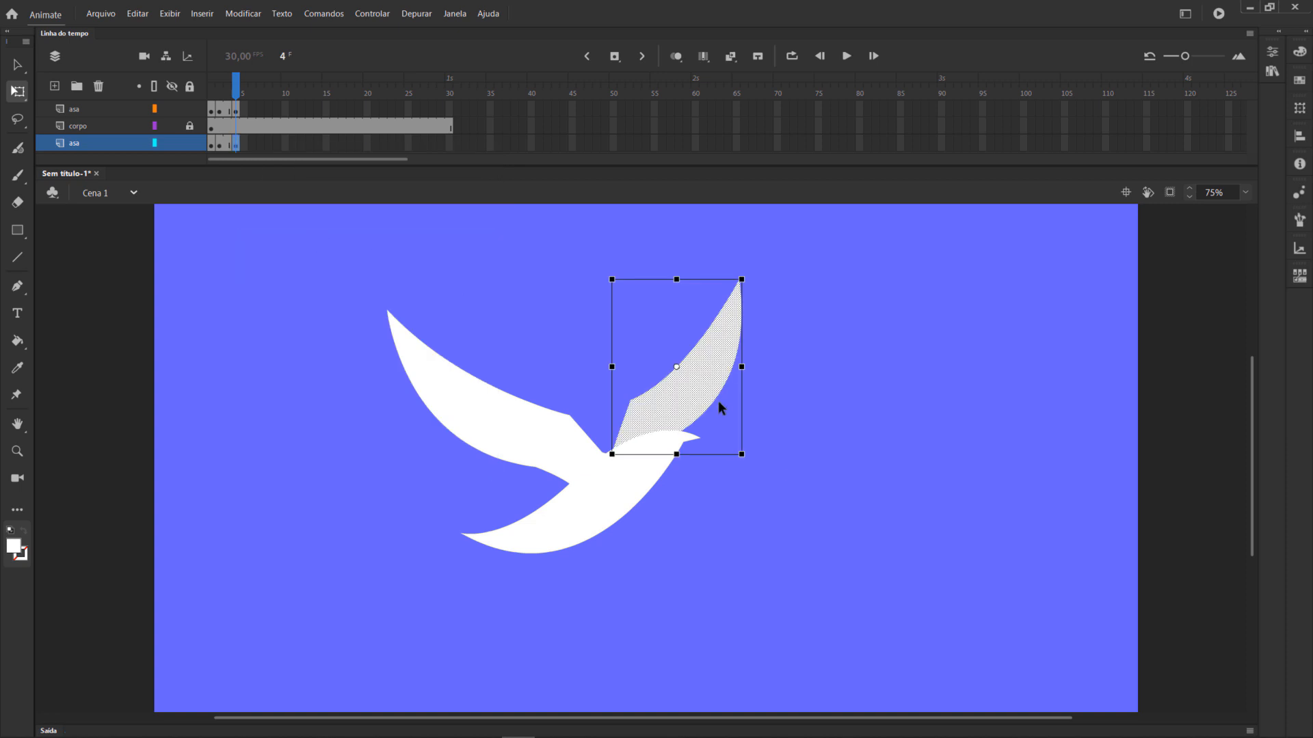
On frame 4, set each wing's pivot at its base and rotate both wings a little further outward and down.
{"action": "left_click_drag", "start_coordinate": [676, 367], "coordinate": [631, 447]}
{"action": "left_click_drag", "start_coordinate": [750, 276], "coordinate": [763, 293]}
{"action": "left_click", "coordinate": [542, 452]}
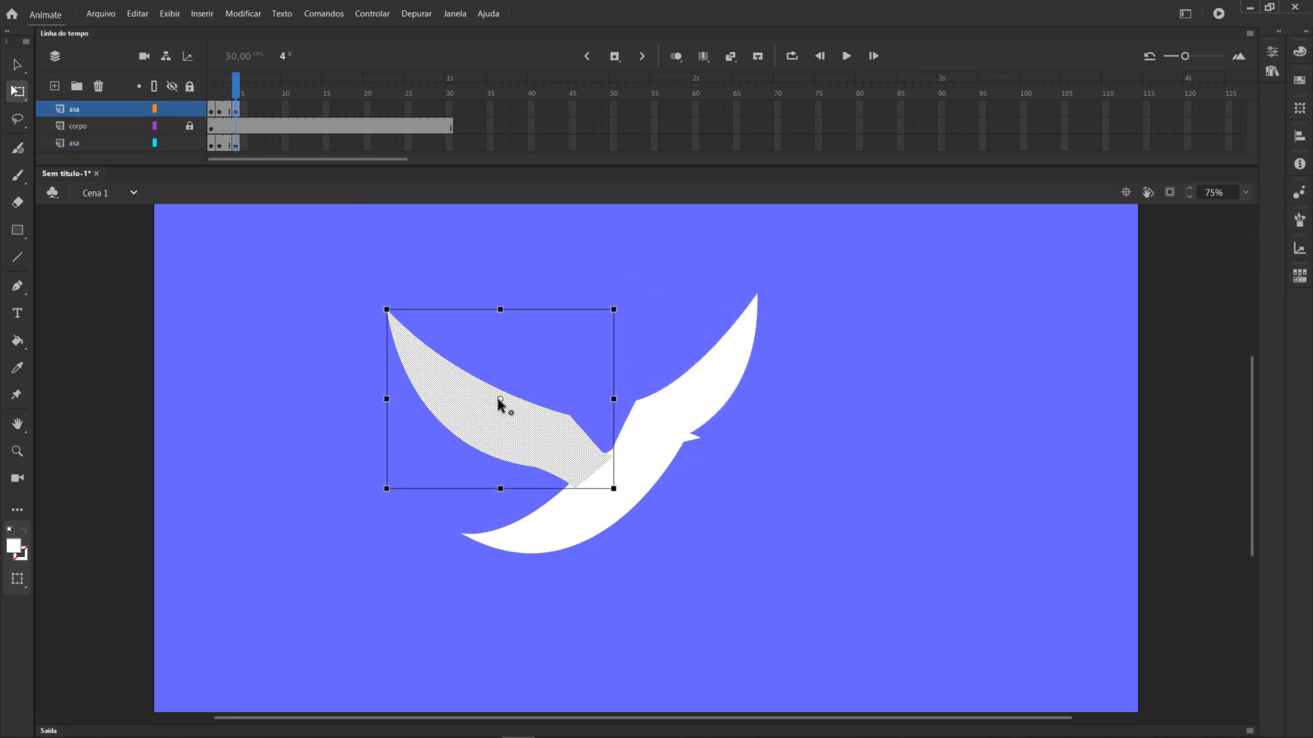
{"action": "left_click_drag", "start_coordinate": [575, 473], "coordinate": [588, 473]}
{"action": "left_click_drag", "start_coordinate": [387, 309], "coordinate": [376, 333]}
{"action": "left_click", "coordinate": [809, 396]}
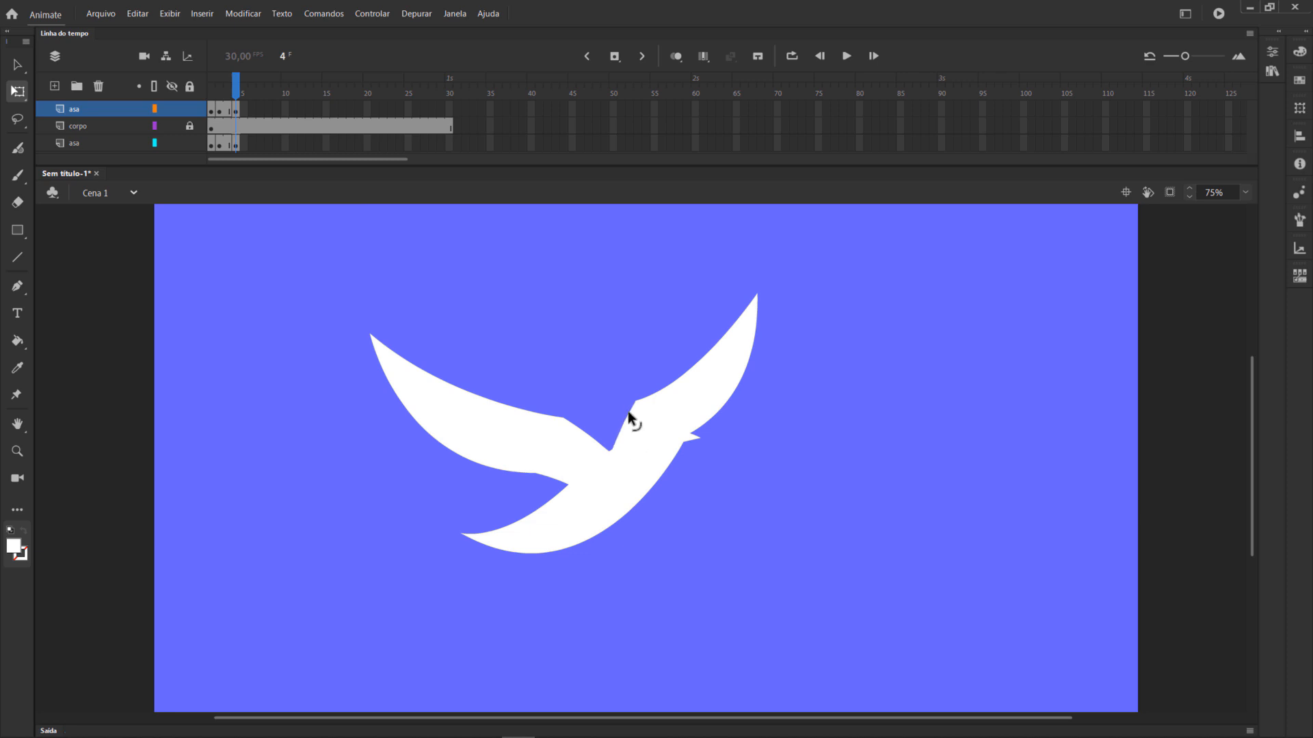
Insert a keyframe at frame 6 on both the upper and lower asa layers.
{"action": "mouse_move", "coordinate": [235, 89]}
{"action": "left_mouse_down"}
{"action": "mouse_move", "coordinate": [198, 99]}
{"action": "mouse_move", "coordinate": [250, 108]}
{"action": "left_mouse_up"}
{"action": "right_click", "coordinate": [251, 109]}
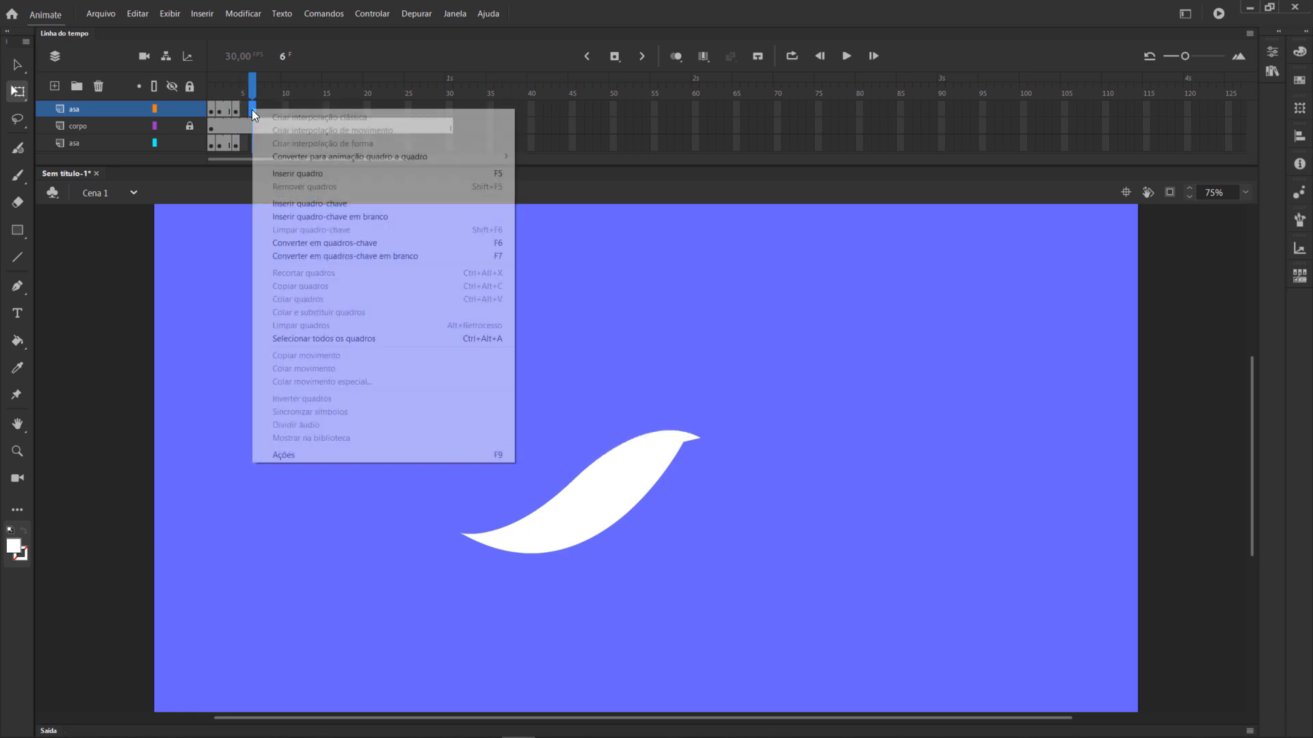
{"action": "left_click", "coordinate": [314, 202]}
{"action": "left_click", "coordinate": [250, 144]}
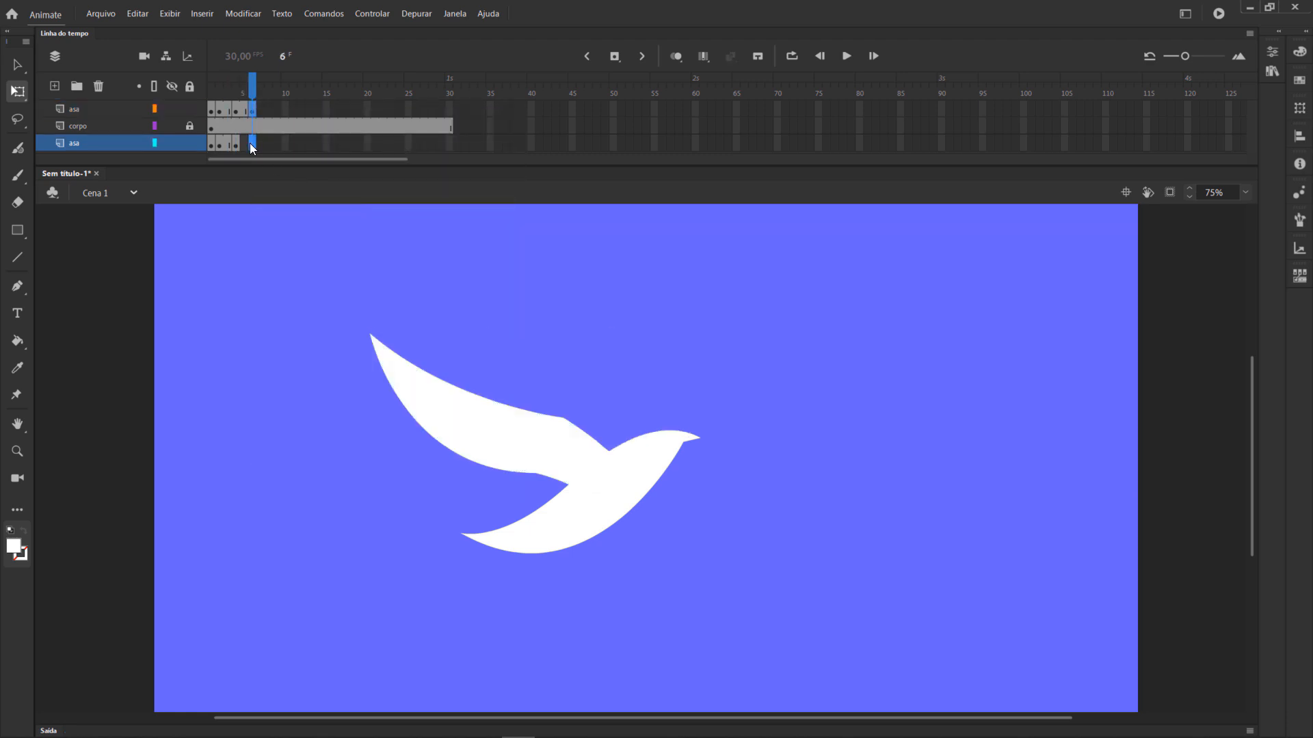
{"action": "right_click", "coordinate": [251, 145]}
{"action": "left_click", "coordinate": [307, 237]}
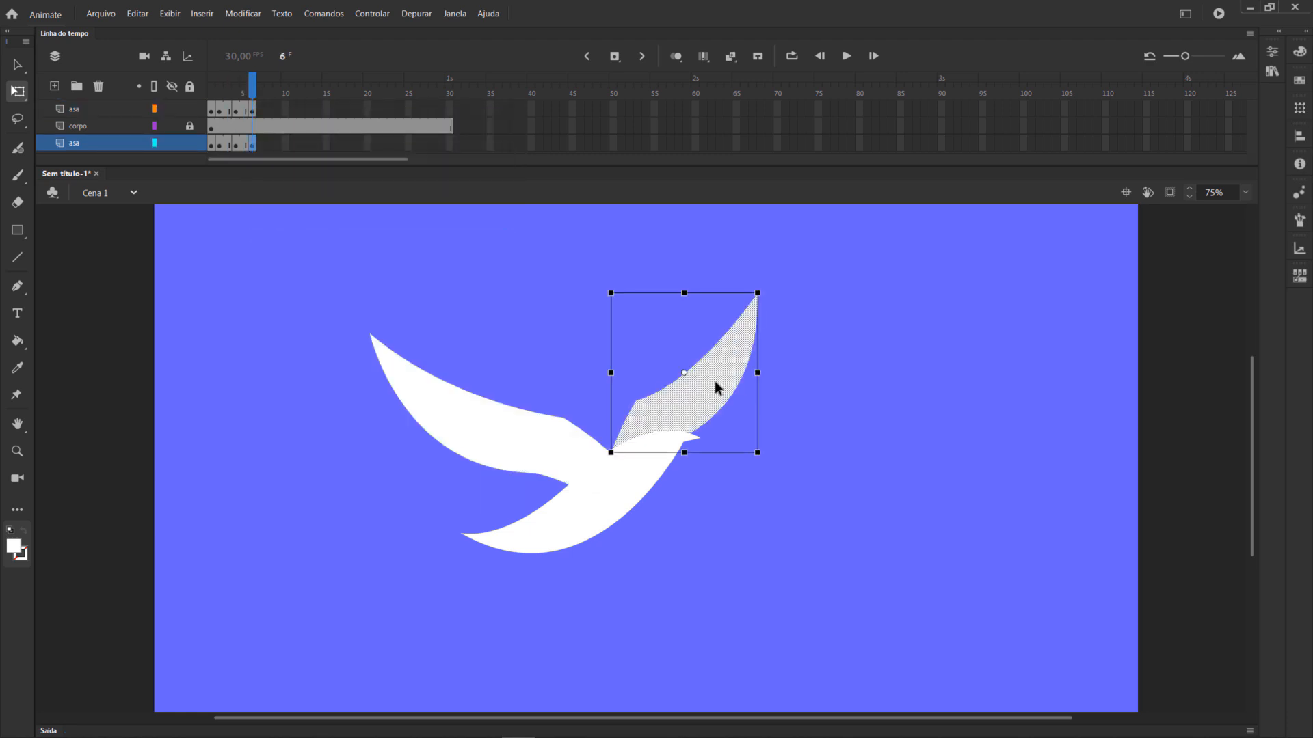
On frame 6, move the head-side wing's pivot to its base and rotate the wing clockwise.
{"action": "left_click_drag", "start_coordinate": [684, 372], "coordinate": [623, 449]}
{"action": "left_click_drag", "start_coordinate": [761, 289], "coordinate": [779, 322]}
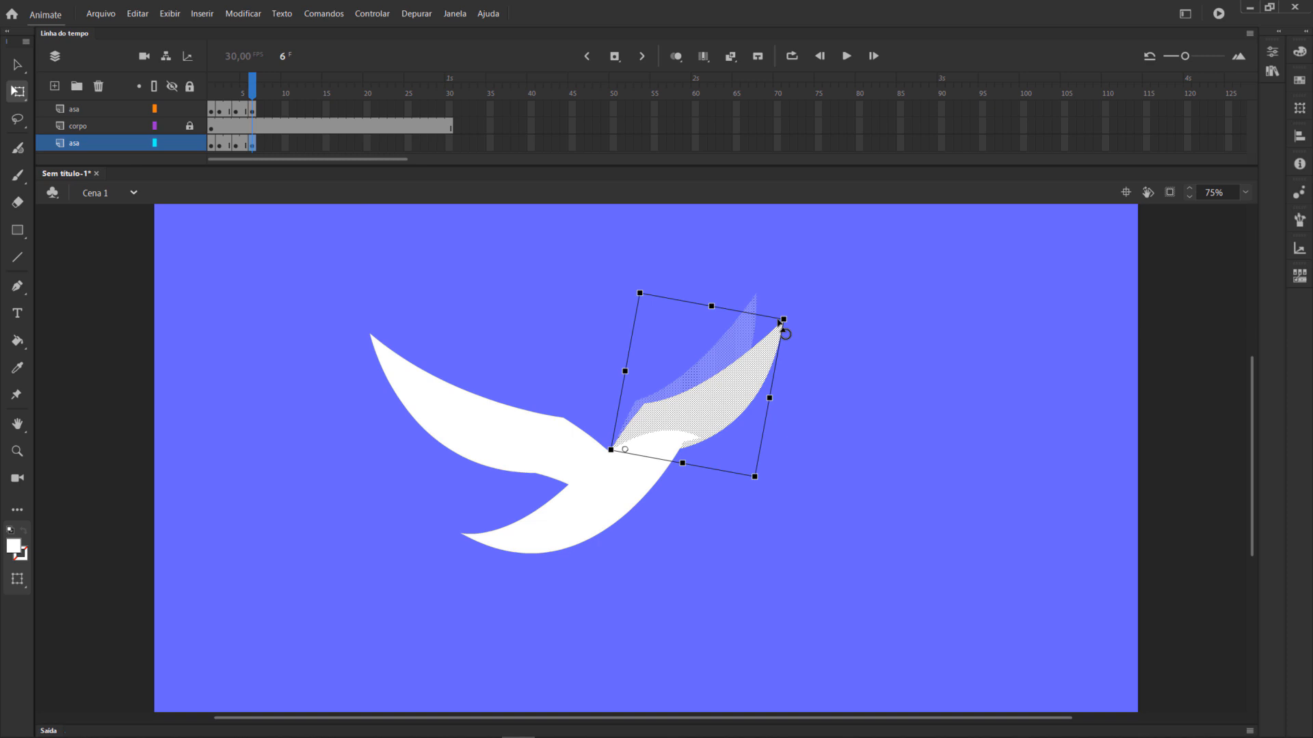
{"action": "left_click_drag", "start_coordinate": [782, 327], "coordinate": [787, 329]}
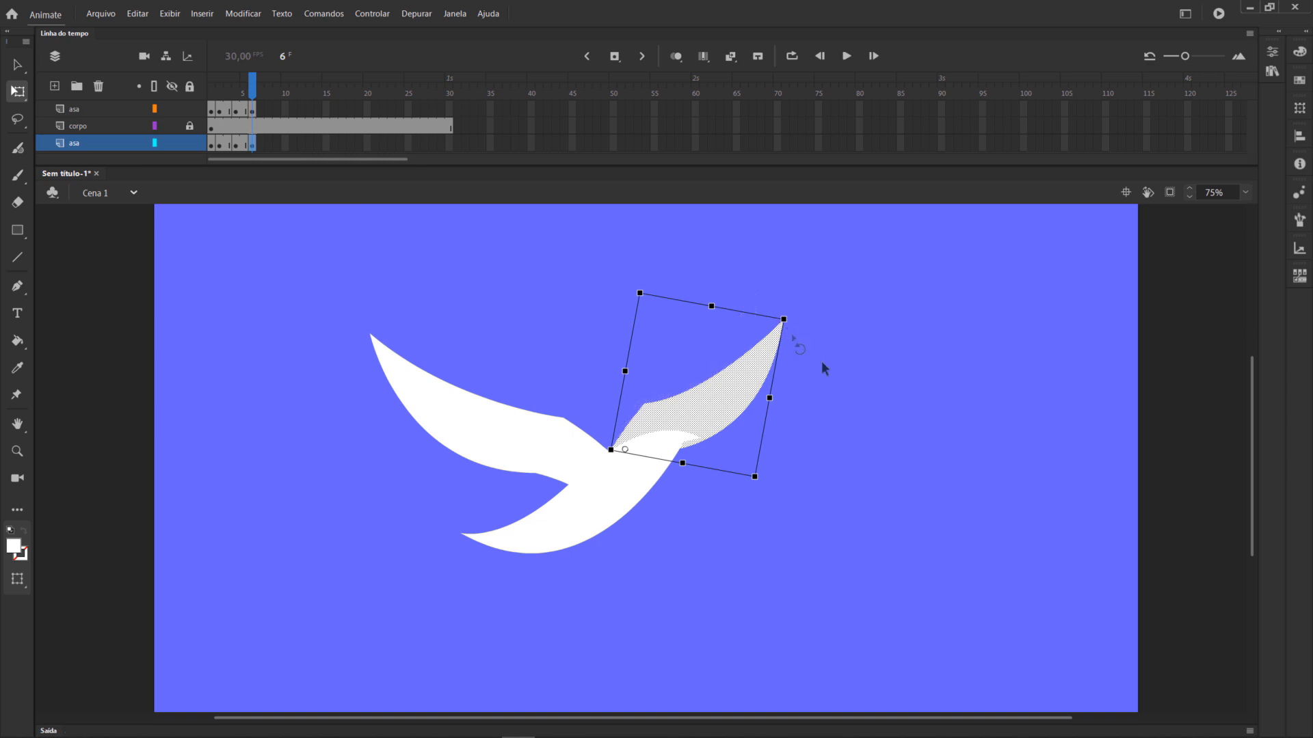
{"action": "left_click", "coordinate": [797, 331]}
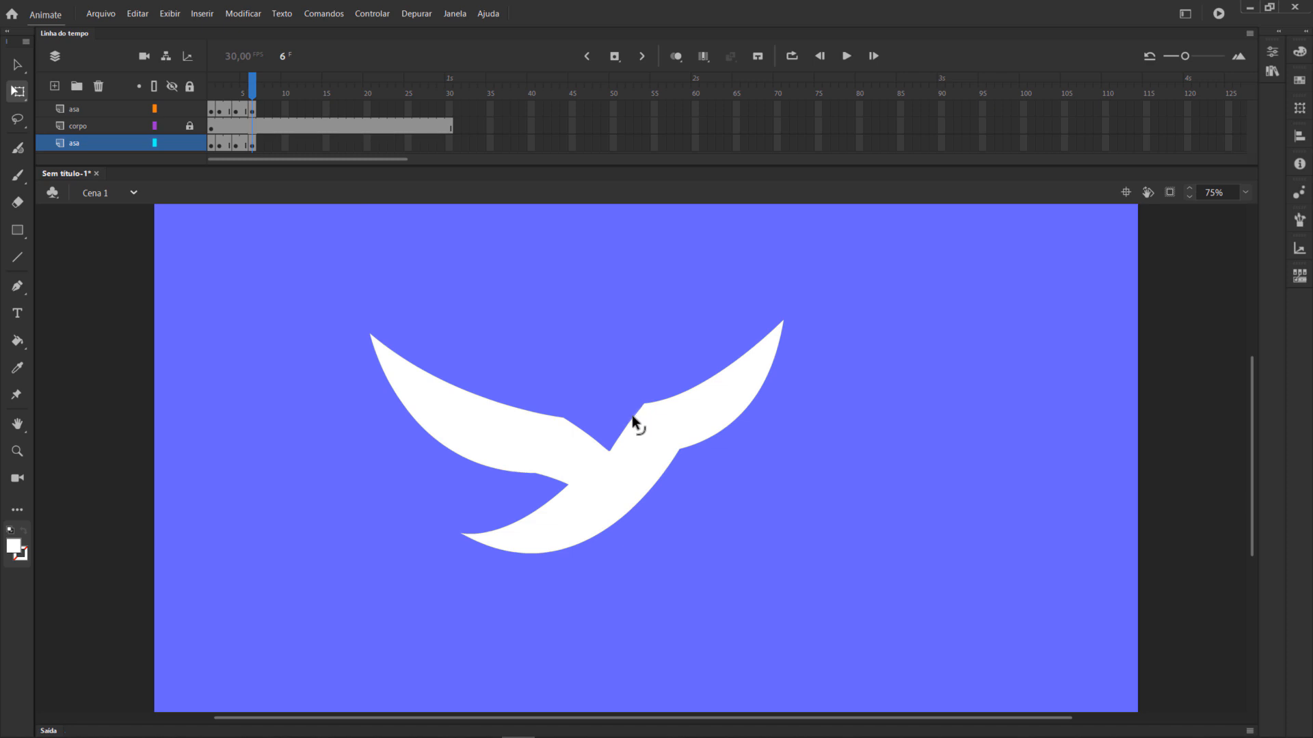
On frame 6, rotate the rear wing counterclockwise about its base and lower the head-side wing slightly more.
{"action": "left_click", "coordinate": [458, 419]}
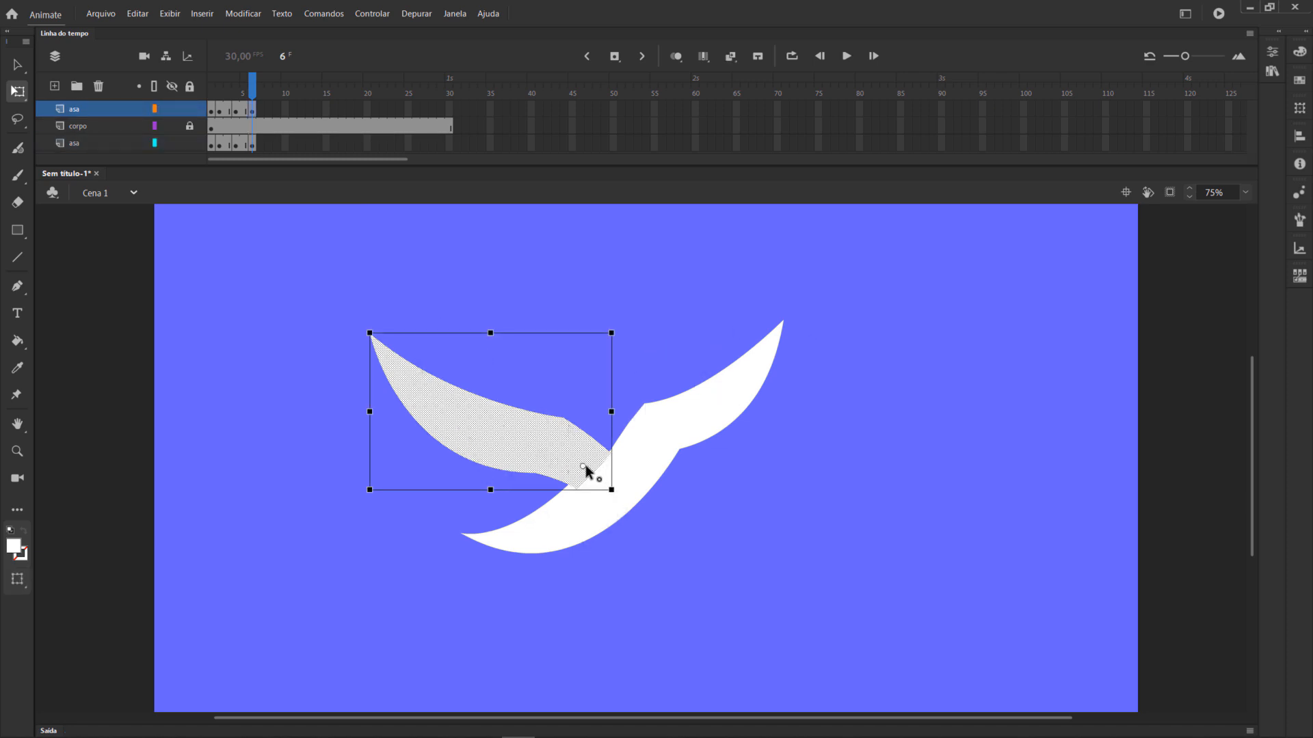
{"action": "left_click_drag", "start_coordinate": [590, 466], "coordinate": [597, 472]}
{"action": "mouse_move", "coordinate": [377, 333]}
{"action": "left_mouse_down"}
{"action": "mouse_move", "coordinate": [351, 354]}
{"action": "mouse_move", "coordinate": [351, 376]}
{"action": "mouse_move", "coordinate": [364, 356]}
{"action": "left_mouse_up"}
{"action": "left_click", "coordinate": [749, 400]}
{"action": "mouse_move", "coordinate": [798, 331]}
{"action": "left_mouse_down"}
{"action": "mouse_move", "coordinate": [798, 319]}
{"action": "mouse_move", "coordinate": [803, 334]}
{"action": "left_mouse_up"}
{"action": "left_click", "coordinate": [903, 349]}
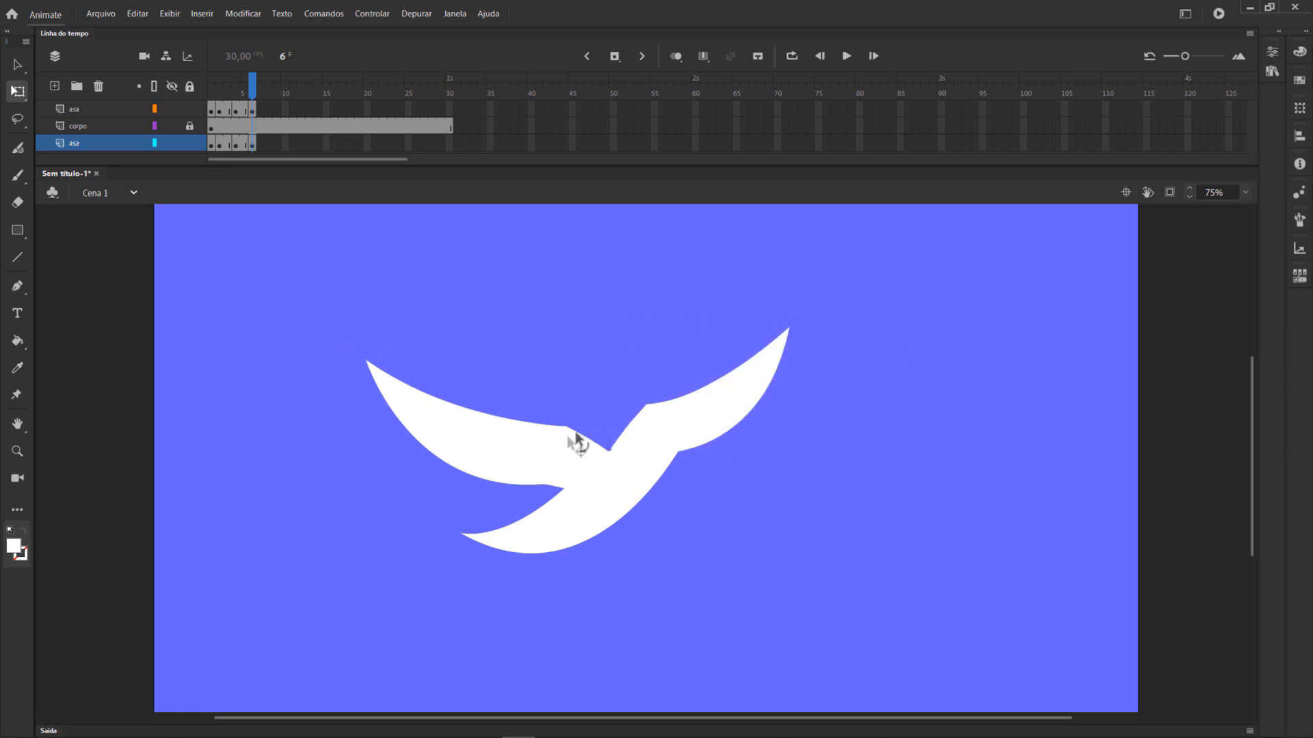
{"action": "left_click", "coordinate": [702, 419]}
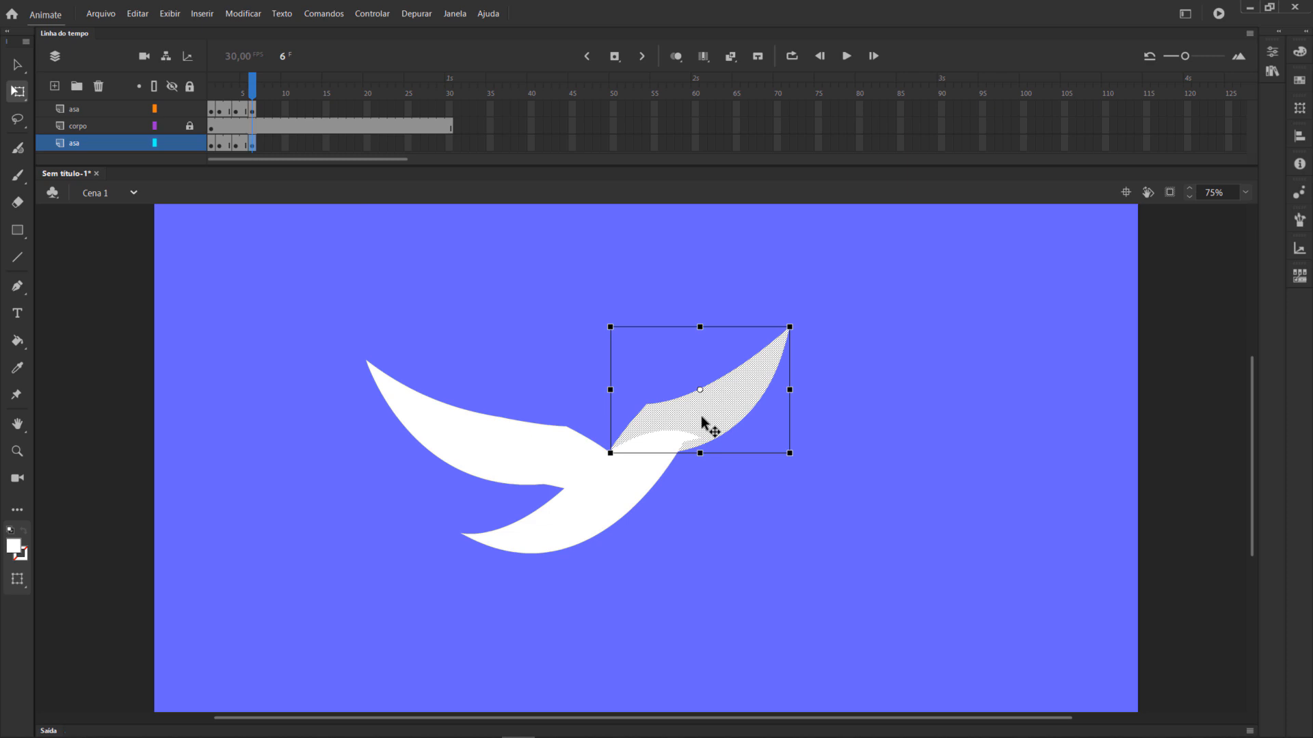
{"action": "left_click", "coordinate": [836, 420]}
Insert a keyframe at frame 8 on both the upper and lower asa layers.
{"action": "mouse_move", "coordinate": [257, 88]}
{"action": "left_mouse_down"}
{"action": "mouse_move", "coordinate": [211, 87]}
{"action": "mouse_move", "coordinate": [262, 89]}
{"action": "left_mouse_up"}
{"action": "right_click", "coordinate": [269, 108]}
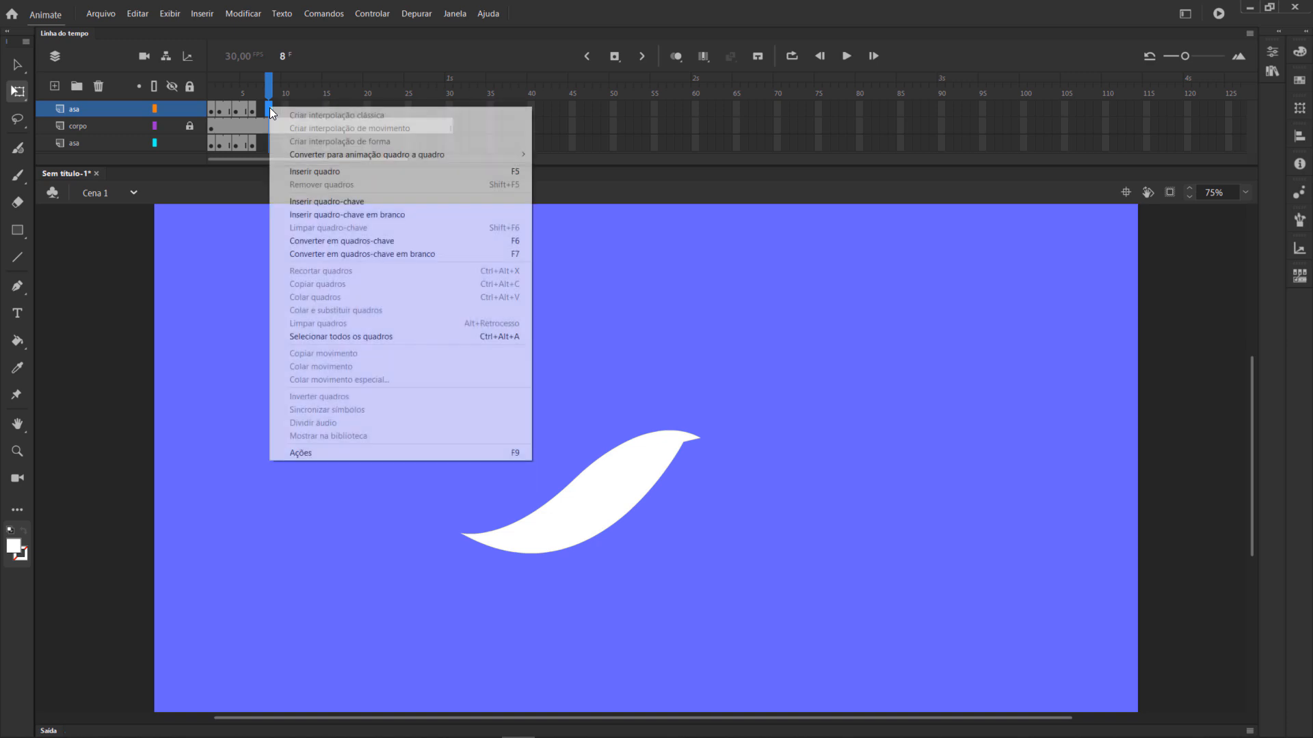
{"action": "left_click", "coordinate": [328, 202]}
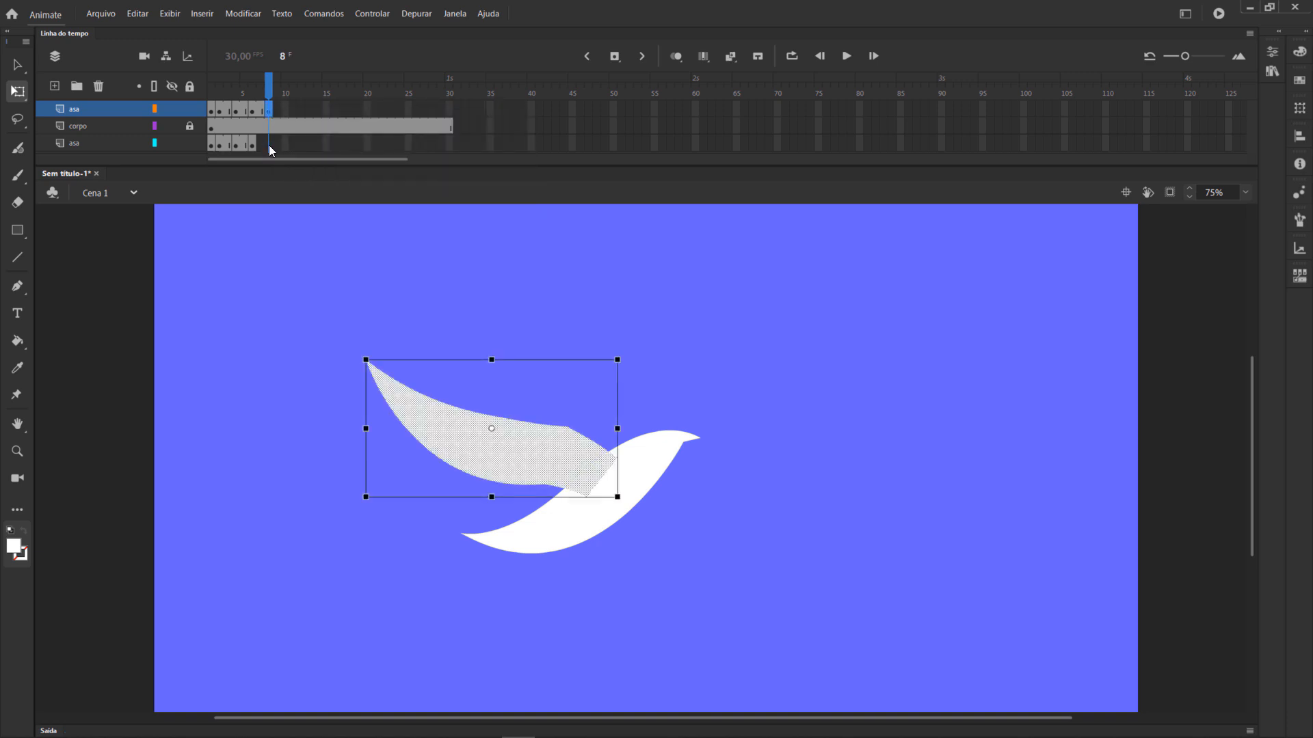
{"action": "right_click", "coordinate": [270, 145]}
{"action": "left_click", "coordinate": [347, 239]}
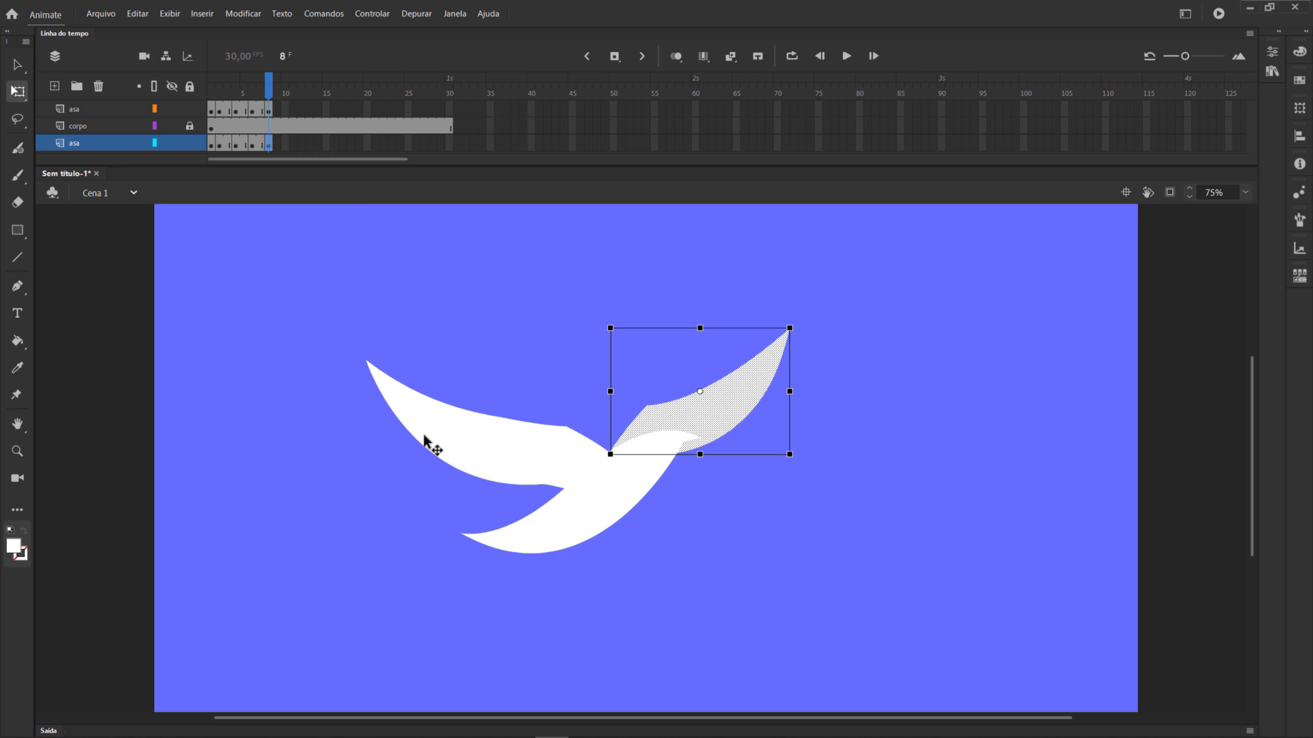
On frame 8, rotate the head-side wing clockwise about its base, nudge it down and left, and curve its upper edge downward.
{"action": "left_click_drag", "start_coordinate": [699, 391], "coordinate": [629, 451]}
{"action": "left_click_drag", "start_coordinate": [803, 328], "coordinate": [834, 391]}
{"action": "key", "text": "shift+Down"}
{"action": "key", "text": "shift+Down"}
{"action": "key", "text": "shift+Down"}
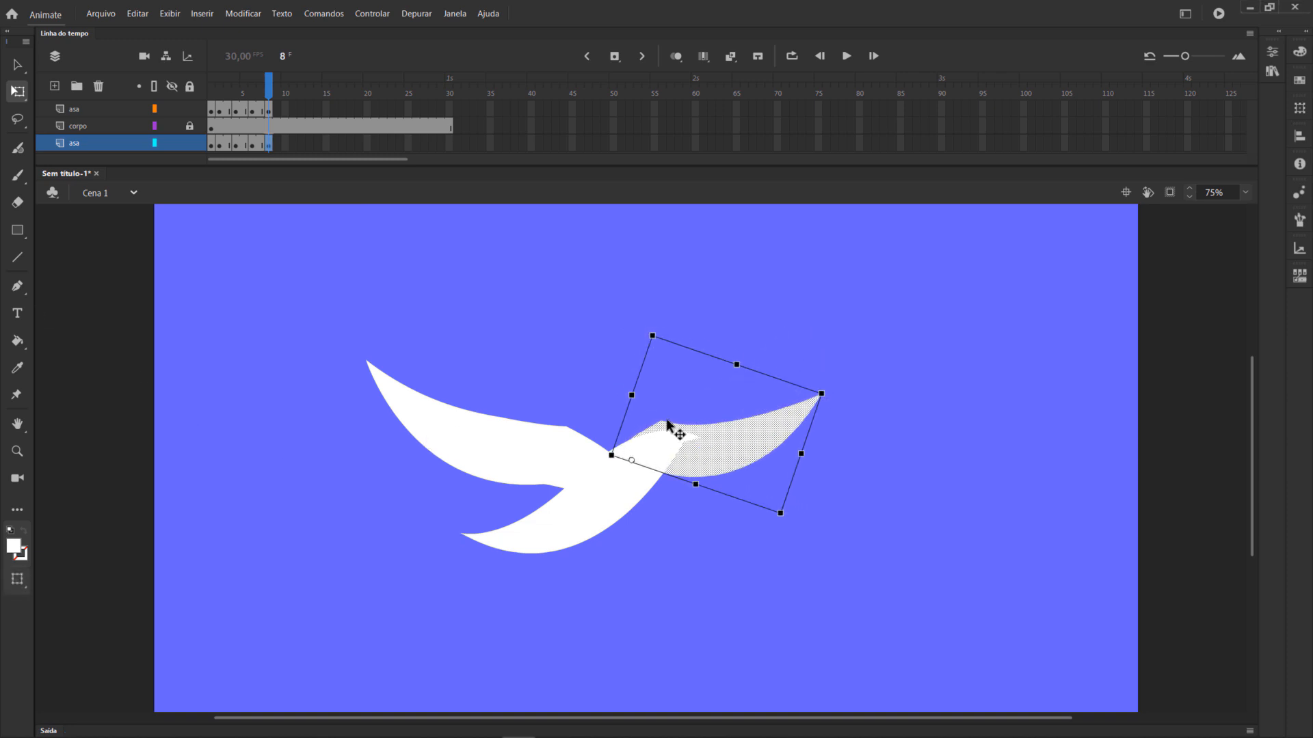
{"action": "key", "text": "shift+Left"}
{"action": "left_click", "coordinate": [728, 433]}
{"action": "left_click_drag", "start_coordinate": [728, 435], "coordinate": [740, 441]}
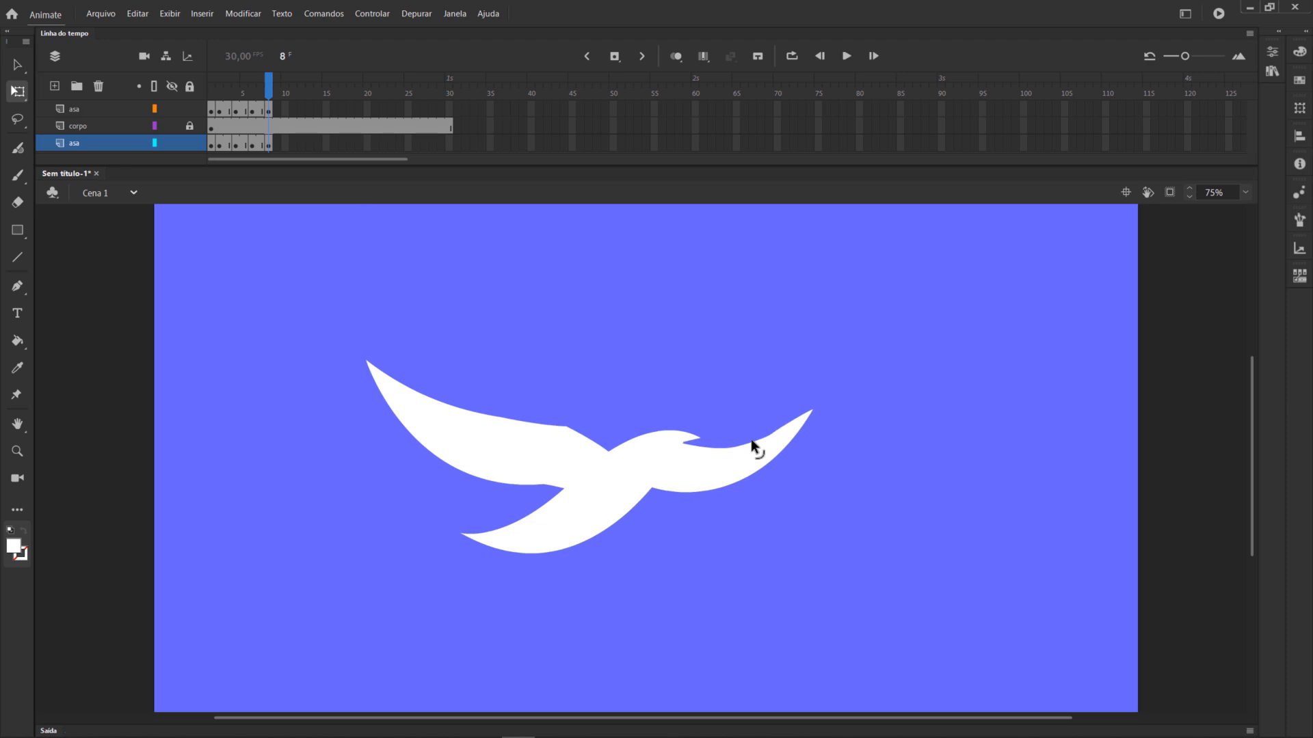
On frame 8, rotate the rear wing counterclockwise about its base and bend its upper edge slightly downward.
{"action": "left_click", "coordinate": [418, 436]}
{"action": "left_click_drag", "start_coordinate": [492, 428], "coordinate": [601, 476]}
{"action": "left_click_drag", "start_coordinate": [369, 357], "coordinate": [364, 406]}
{"action": "left_click", "coordinate": [477, 350]}
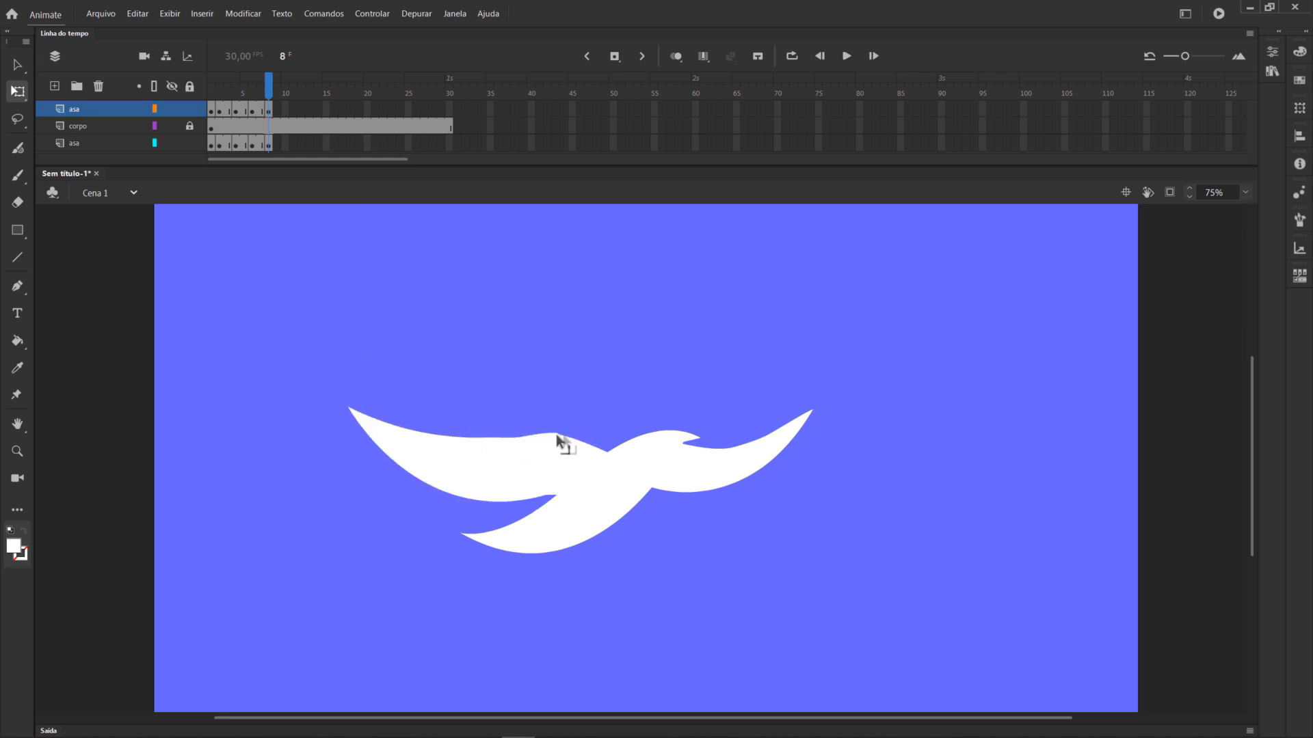
{"action": "left_click_drag", "start_coordinate": [482, 440], "coordinate": [482, 444]}
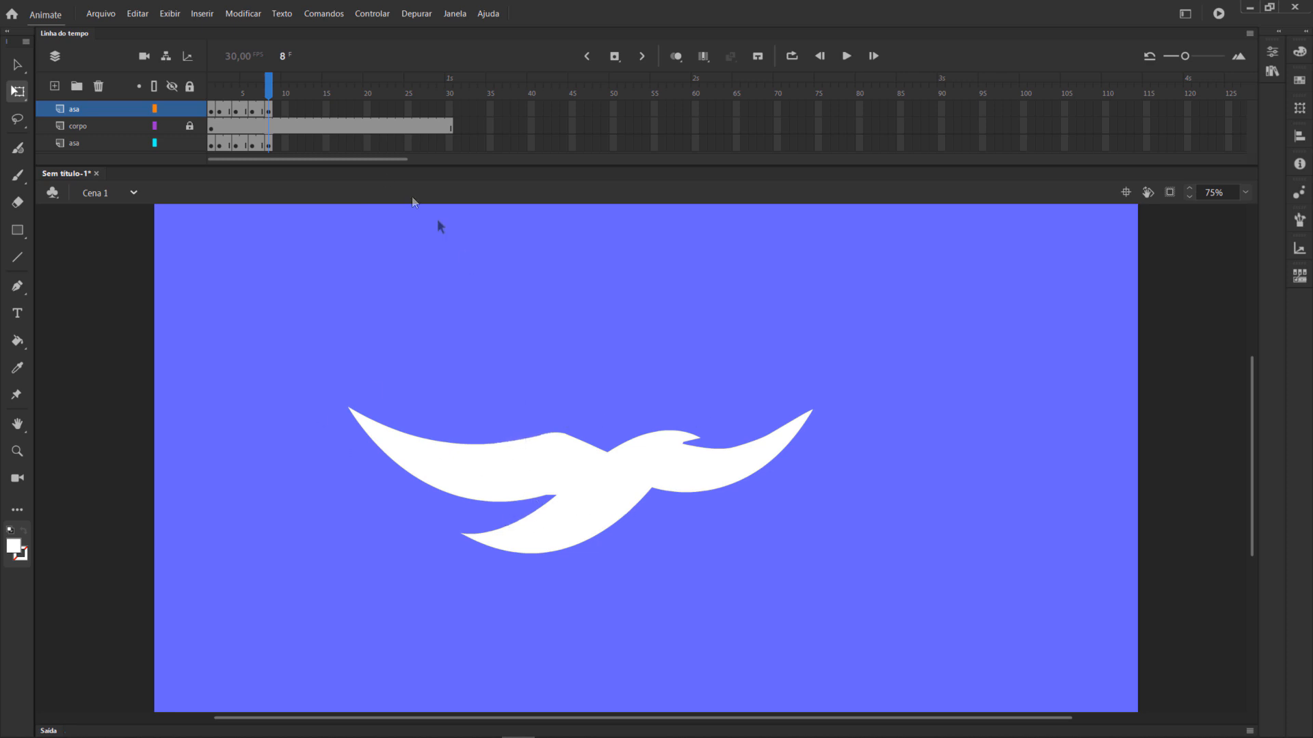
Insert a keyframe at frame 10 on both the upper and lower asa layers.
{"action": "left_click_drag", "start_coordinate": [270, 87], "coordinate": [271, 133]}
{"action": "right_click", "coordinate": [283, 109]}
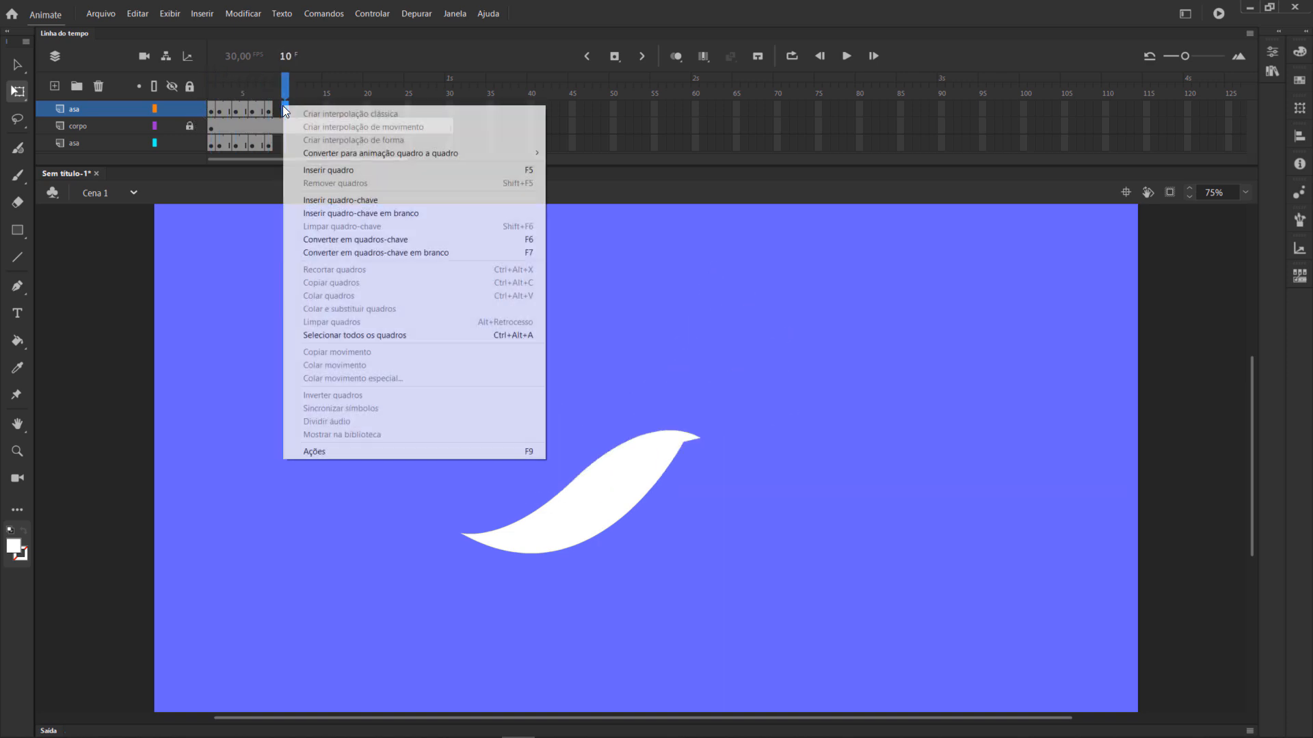
{"action": "left_click", "coordinate": [350, 201]}
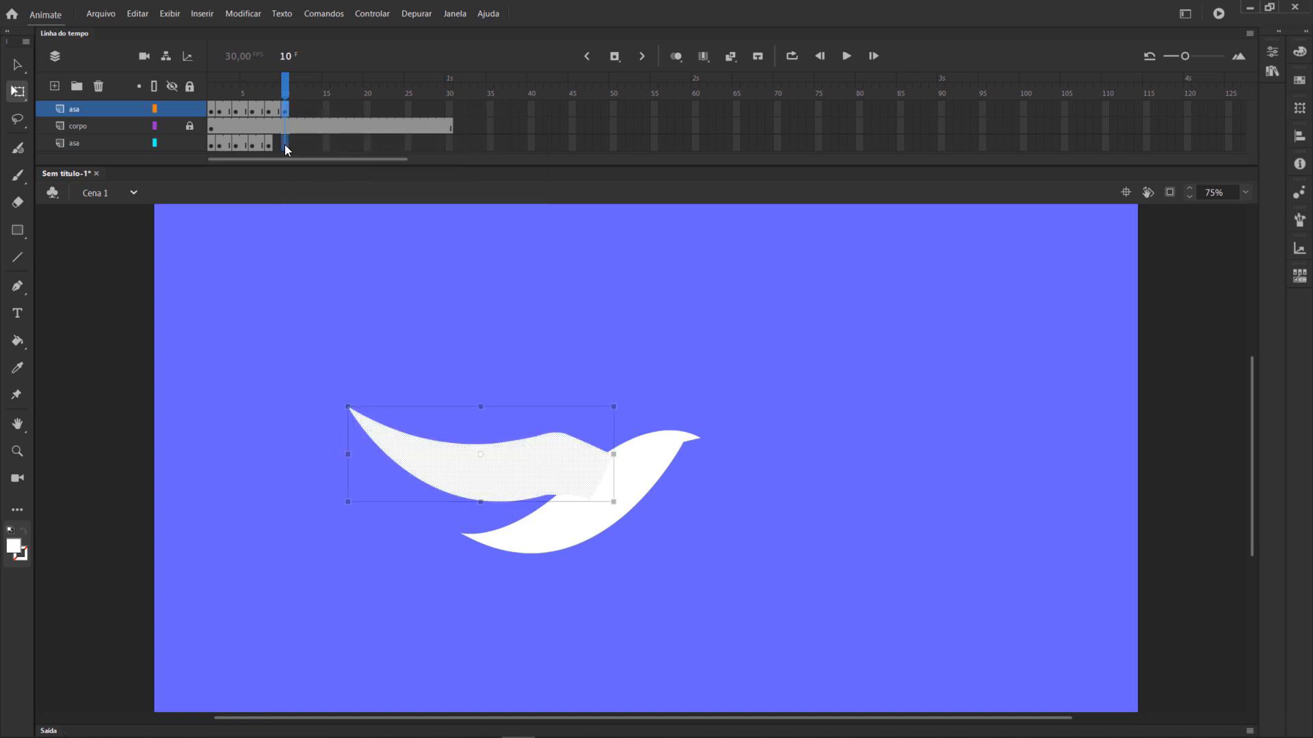
{"action": "right_click", "coordinate": [284, 144]}
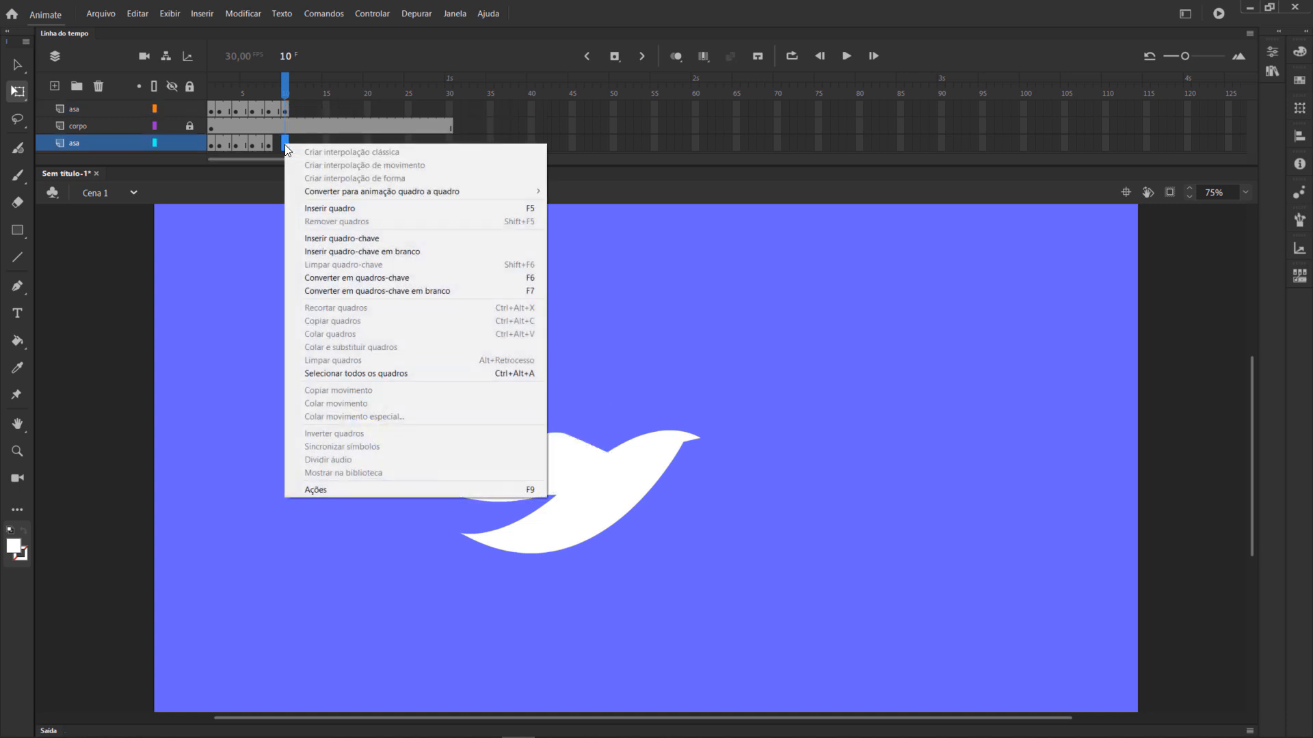
{"action": "left_click", "coordinate": [374, 239]}
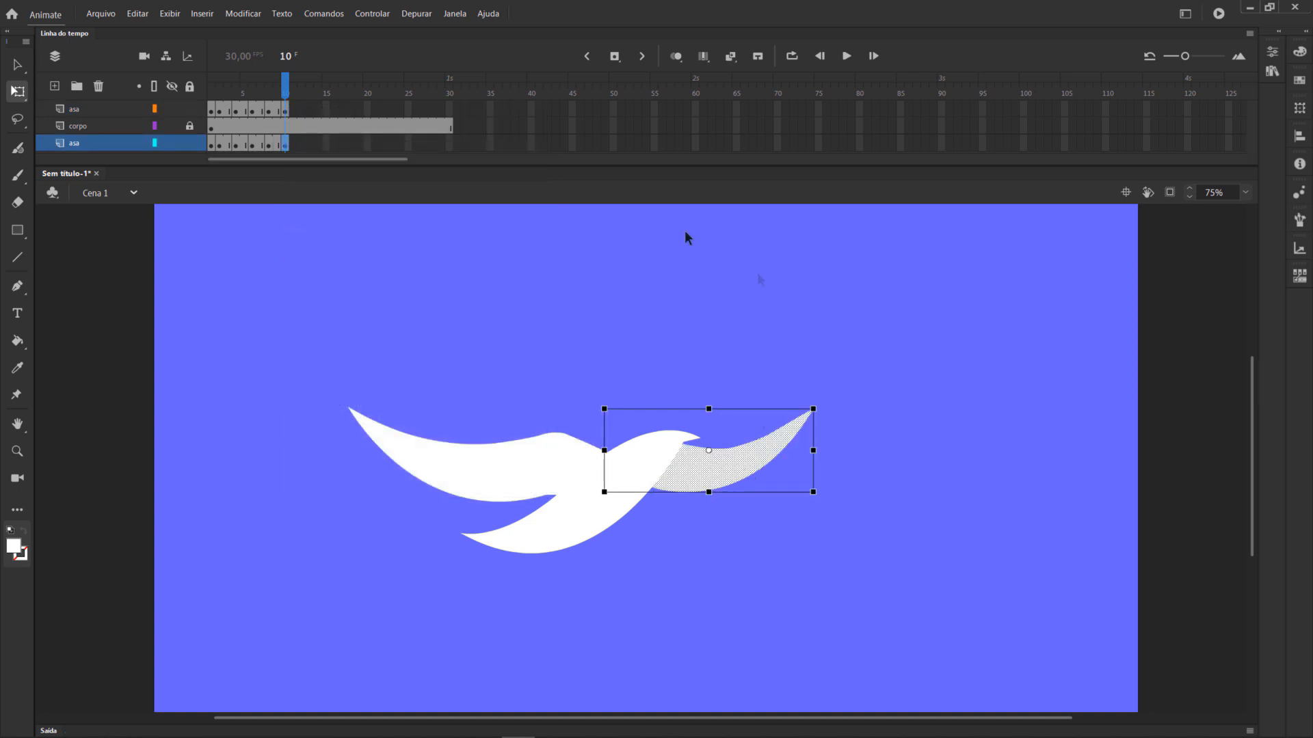
On frame 10, rotate the head-side wing clockwise and the rear wing counterclockwise about their bases so both point downward.
{"action": "left_click_drag", "start_coordinate": [817, 406], "coordinate": [802, 568]}
{"action": "left_click", "coordinate": [574, 480]}
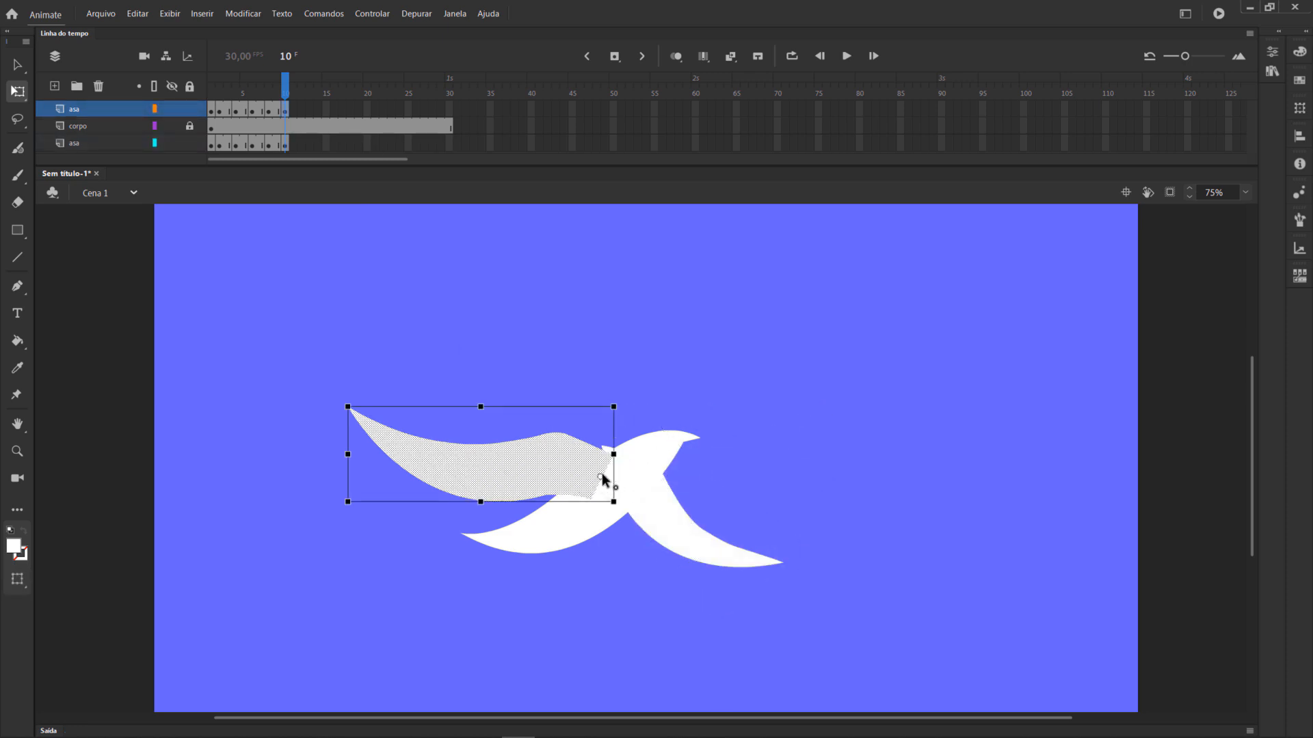
{"action": "left_click_drag", "start_coordinate": [350, 401], "coordinate": [386, 625]}
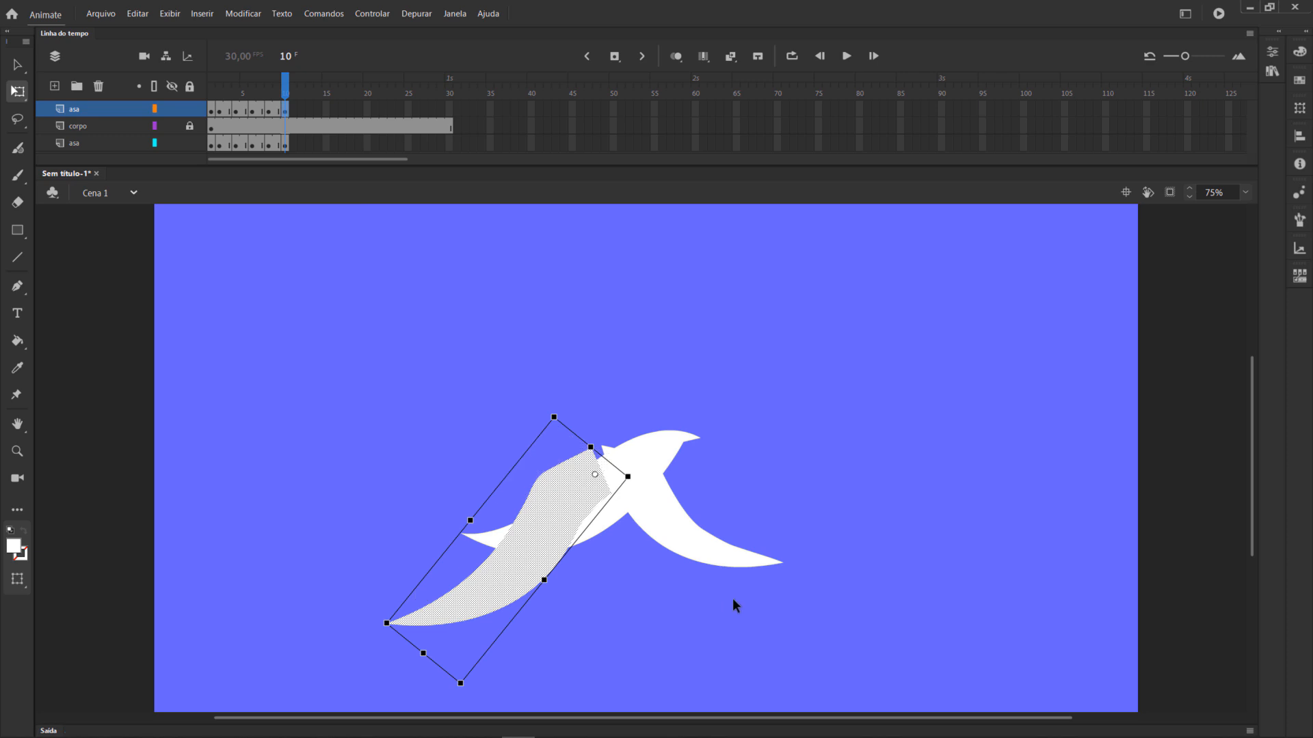
{"action": "left_click", "coordinate": [758, 557]}
{"action": "left_click_drag", "start_coordinate": [797, 571], "coordinate": [799, 583]}
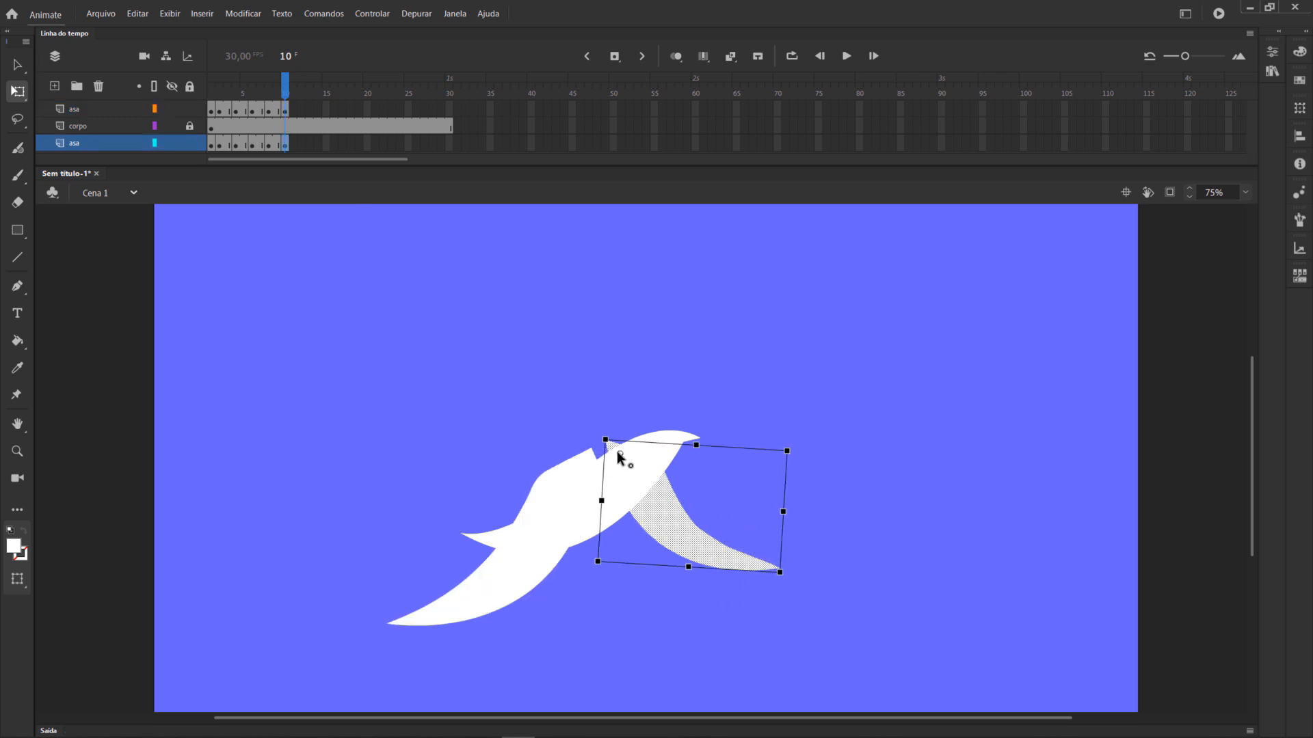
{"action": "left_click", "coordinate": [649, 341]}
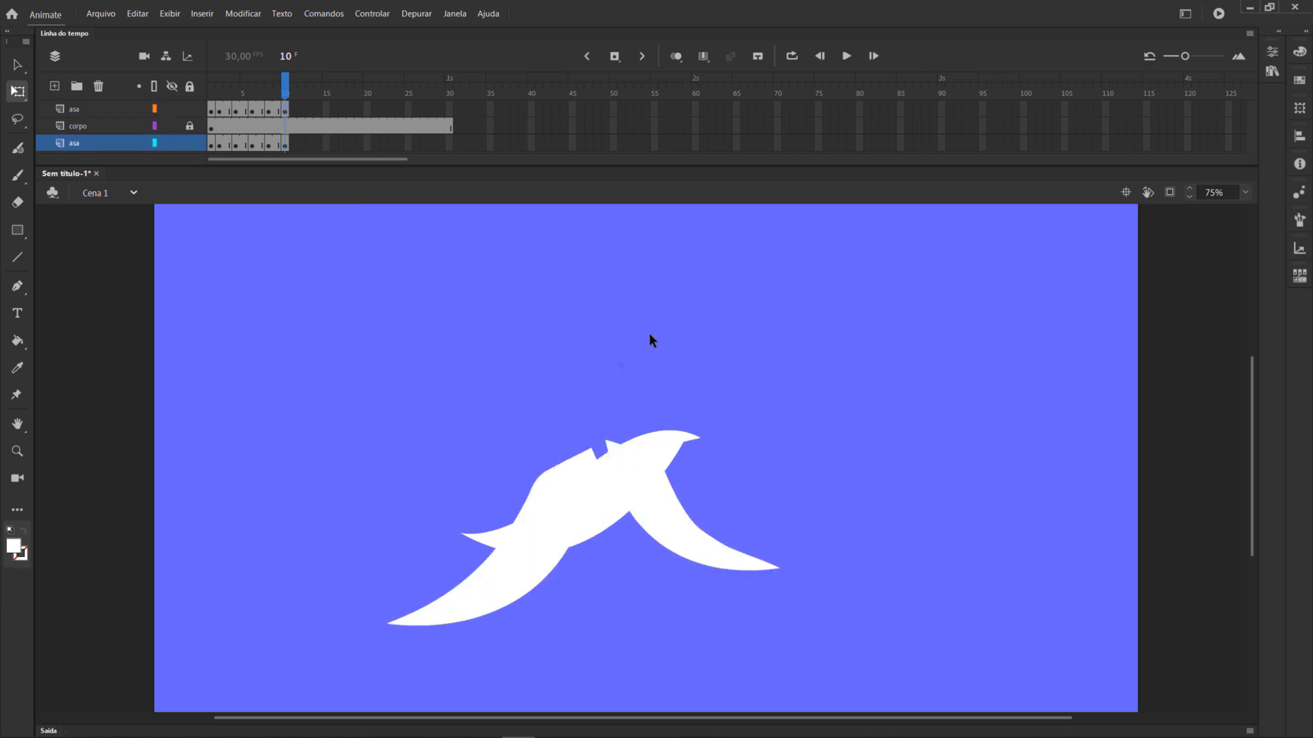
Try to trim the rear wing's upper edge on frame 10 with the Eraser tool.
{"action": "left_click", "coordinate": [20, 203]}
{"action": "right_click", "coordinate": [550, 458]}
{"action": "left_click", "coordinate": [1271, 52]}
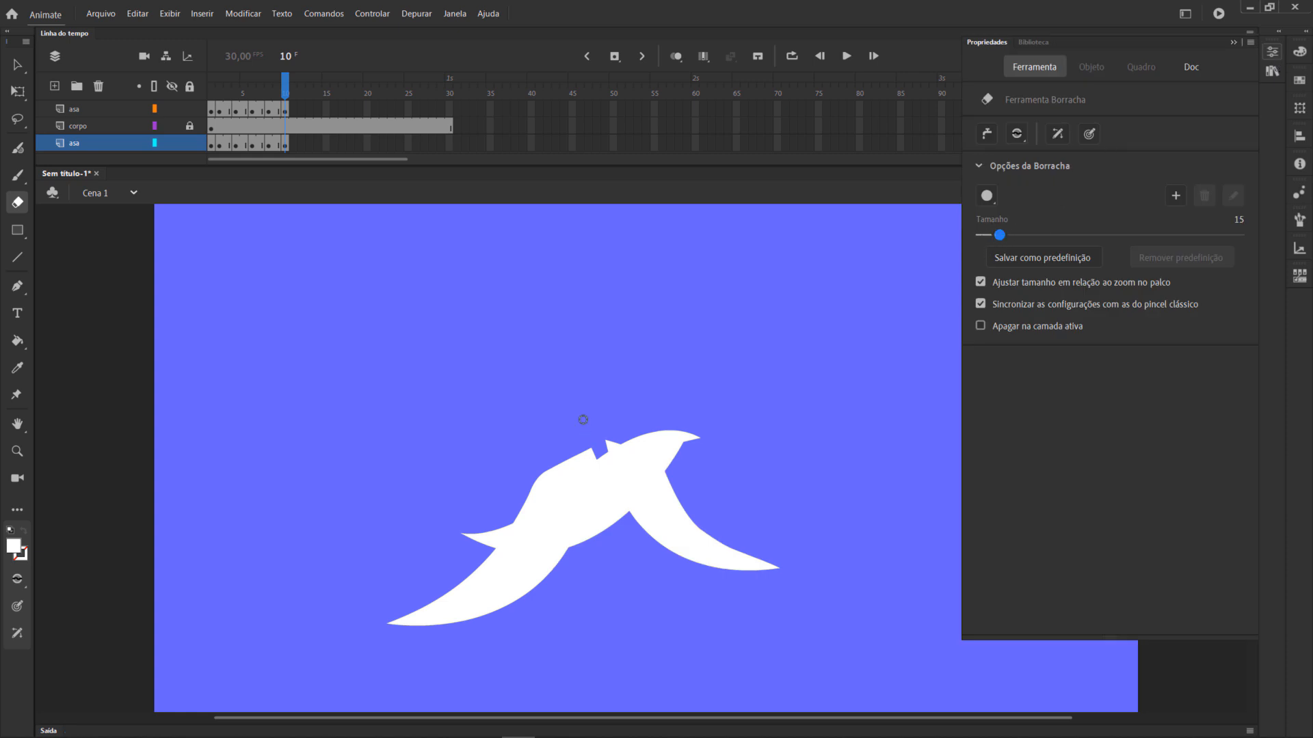
{"action": "mouse_move", "coordinate": [582, 451]}
{"action": "left_mouse_down"}
{"action": "mouse_move", "coordinate": [542, 468]}
{"action": "mouse_move", "coordinate": [616, 450]}
{"action": "mouse_move", "coordinate": [625, 435]}
{"action": "mouse_move", "coordinate": [627, 480]}
{"action": "mouse_move", "coordinate": [598, 452]}
{"action": "mouse_move", "coordinate": [574, 476]}
{"action": "mouse_move", "coordinate": [560, 467]}
{"action": "mouse_move", "coordinate": [610, 438]}
{"action": "mouse_move", "coordinate": [698, 437]}
{"action": "mouse_move", "coordinate": [555, 461]}
{"action": "mouse_move", "coordinate": [529, 484]}
{"action": "mouse_move", "coordinate": [574, 463]}
{"action": "left_mouse_up"}
{"action": "left_click_drag", "start_coordinate": [544, 473], "coordinate": [553, 467]}
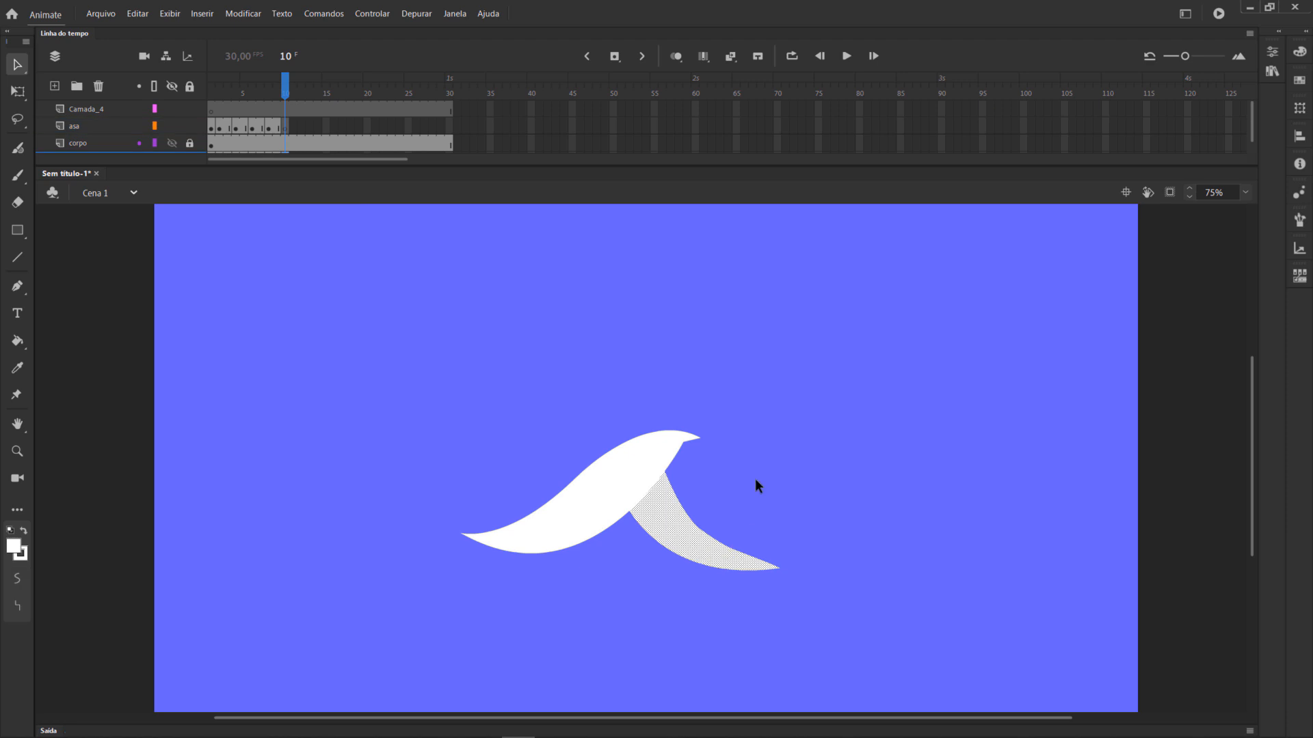
Show the rulers and place two vertical guides marking where the wings join the body on frame 8.
{"action": "key", "text": "p"}
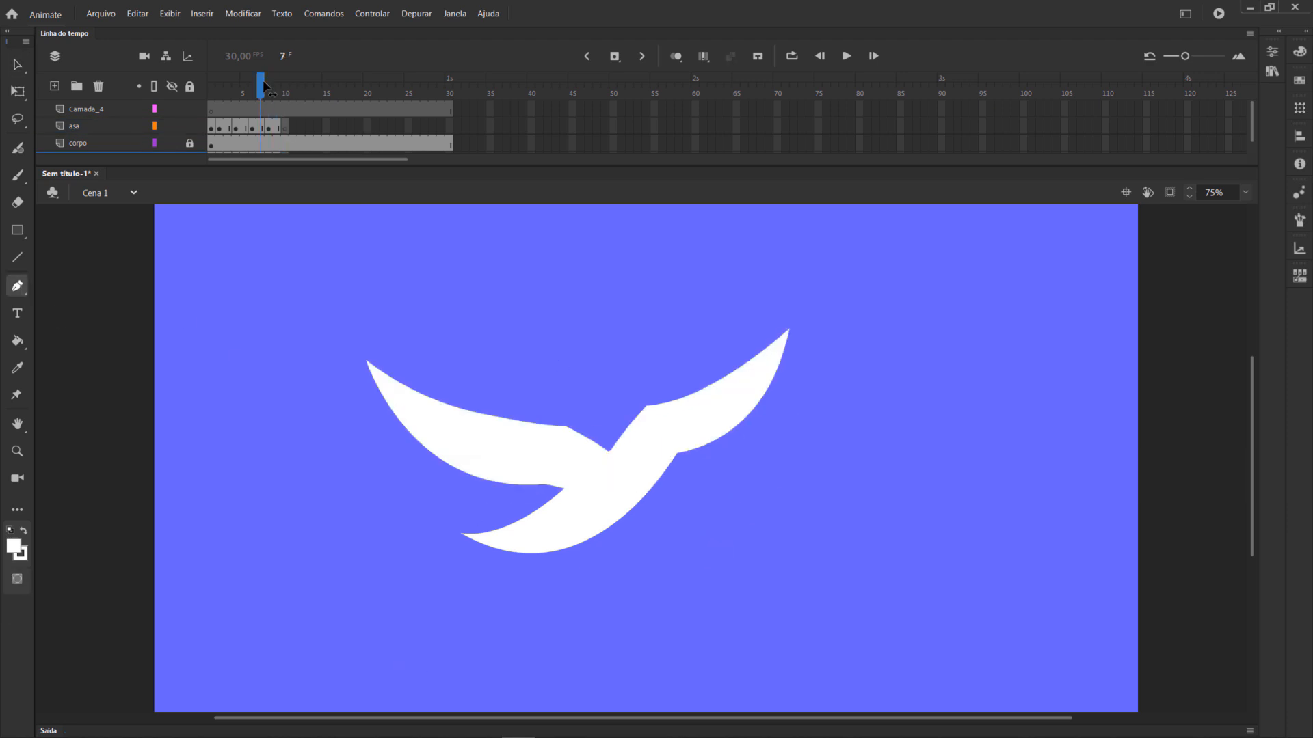
{"action": "left_click", "coordinate": [169, 13]}
{"action": "left_click", "coordinate": [179, 104]}
{"action": "left_click_drag", "start_coordinate": [527, 209], "coordinate": [615, 318]}
{"action": "left_click_drag", "start_coordinate": [43, 256], "coordinate": [661, 355]}
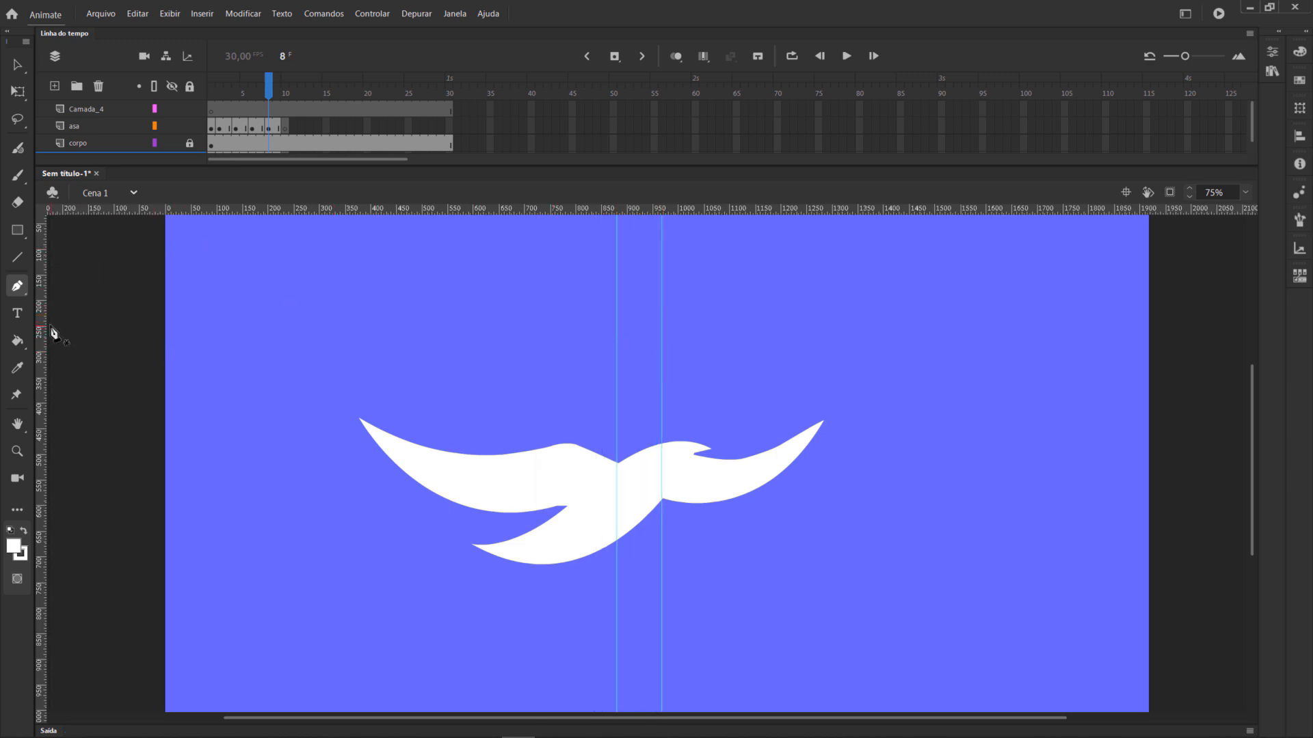
Return to frame 10 and delete the Camada_4 layer.
{"action": "left_click", "coordinate": [285, 129]}
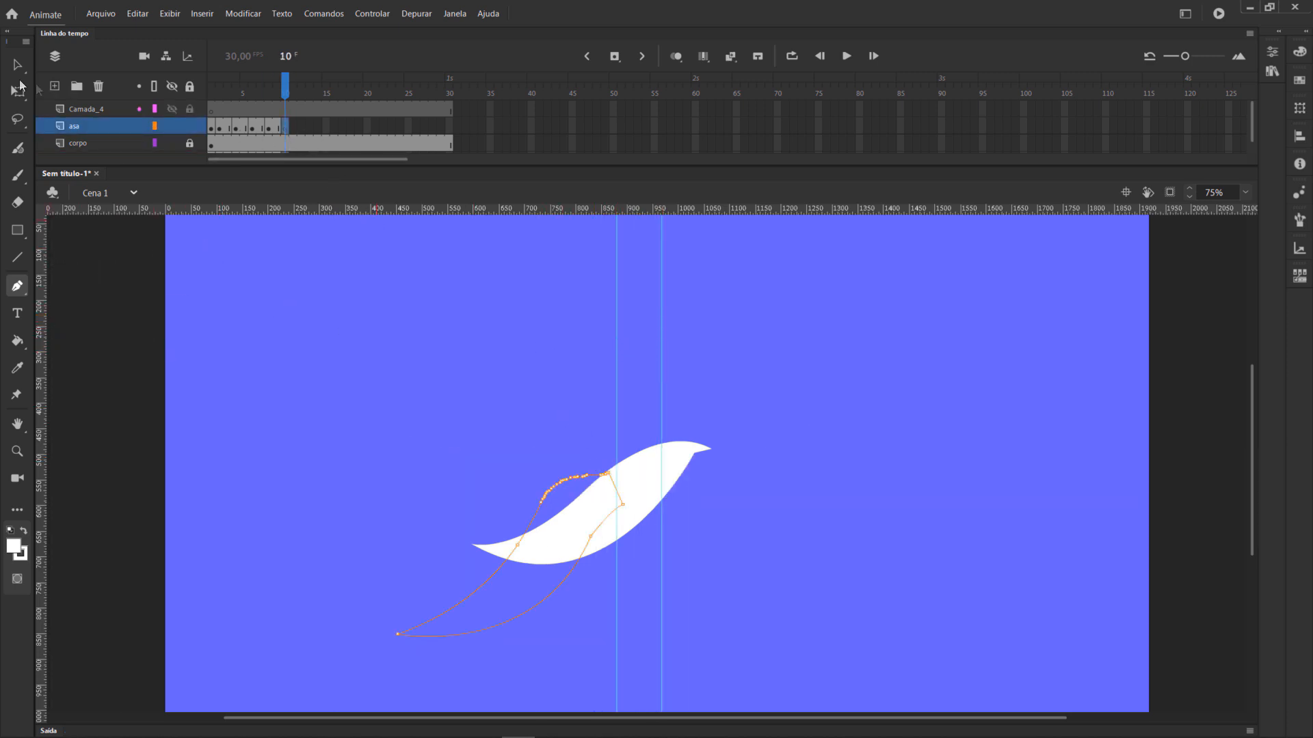
{"action": "left_click", "coordinate": [81, 108]}
{"action": "left_click", "coordinate": [98, 86]}
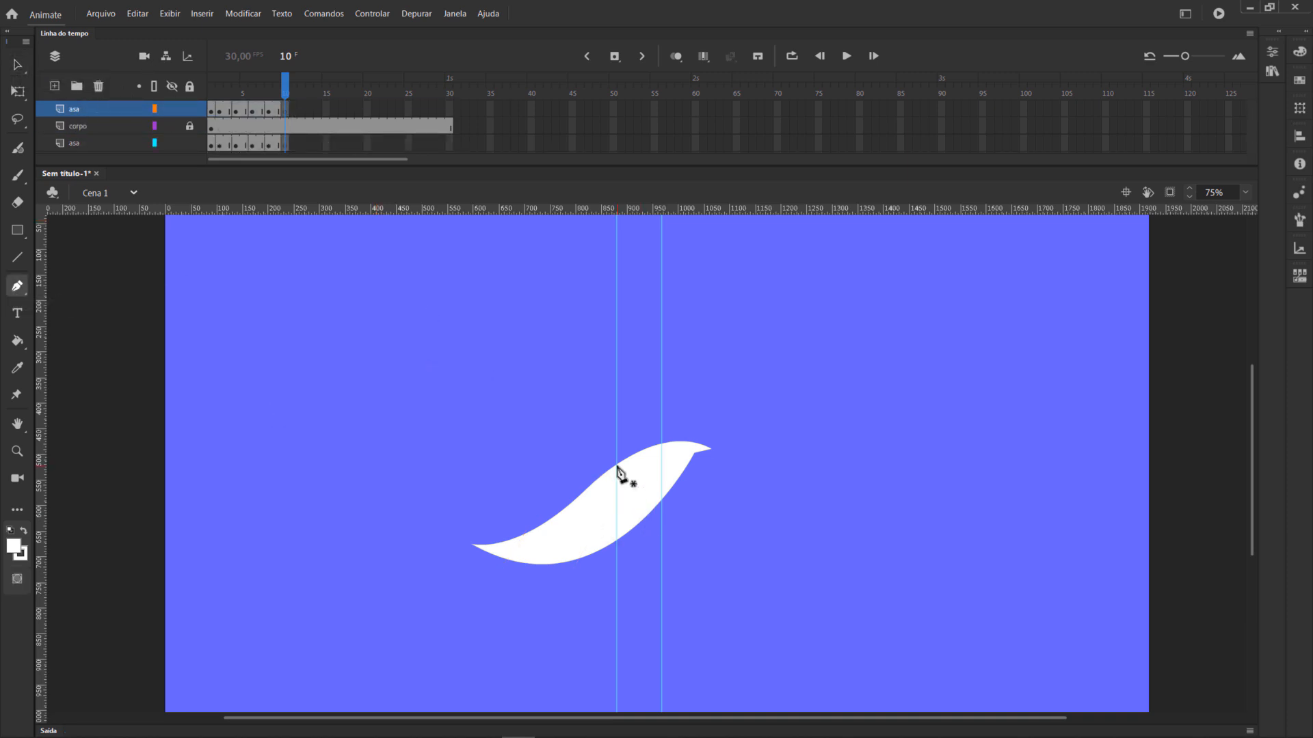
On frame 10 of the upper asa layer, draw a downward-pointing rear wing from the first vertical guide with the Pen tool and fill it white.
{"action": "left_click_drag", "start_coordinate": [554, 481], "coordinate": [529, 537]}
{"action": "scroll", "coordinate": [560, 483], "scroll_direction": "down", "scroll_amount": 3}
{"action": "left_click", "coordinate": [555, 333]}
{"action": "left_click_drag", "start_coordinate": [496, 494], "coordinate": [462, 519]}
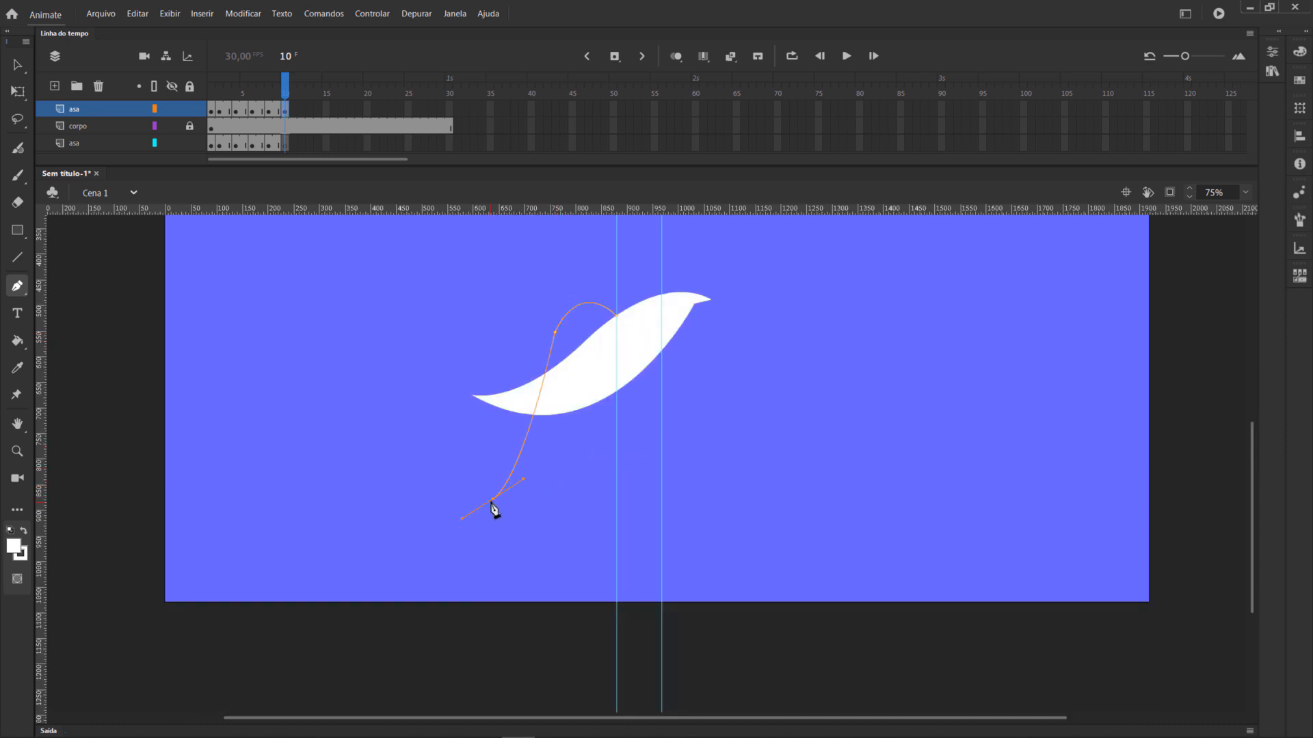
{"action": "left_click_drag", "start_coordinate": [615, 315], "coordinate": [632, 264]}
{"action": "key", "text": "k"}
{"action": "left_click", "coordinate": [600, 369]}
Select the newly drawn rear wing and remove its stroke.
{"action": "left_click", "coordinate": [17, 64]}
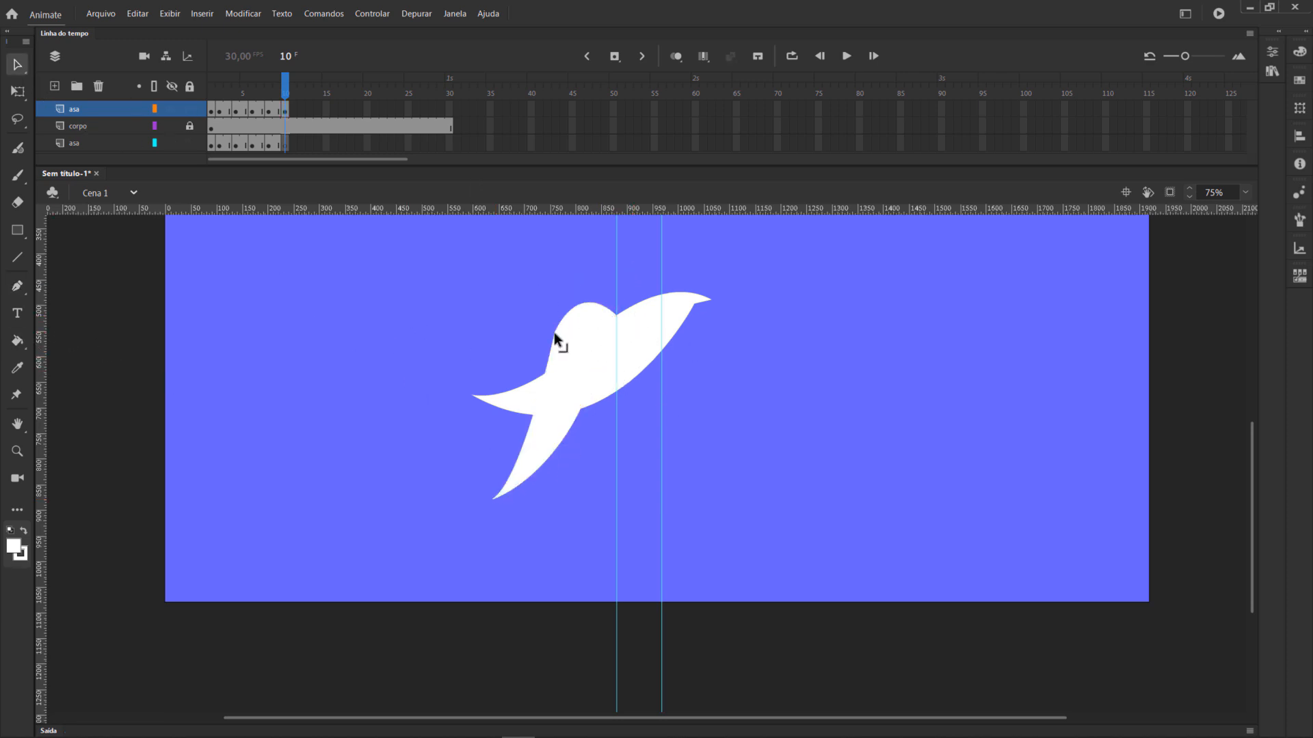
{"action": "mouse_move", "coordinate": [429, 252]}
{"action": "left_mouse_down"}
{"action": "mouse_move", "coordinate": [622, 447]}
{"action": "mouse_move", "coordinate": [646, 587]}
{"action": "left_mouse_up"}
{"action": "left_click", "coordinate": [1271, 52]}
{"action": "left_click", "coordinate": [988, 320]}
{"action": "left_click", "coordinate": [1214, 337]}
{"action": "left_click", "coordinate": [670, 348]}
Place a horizontal guide level with the rear wing's tip, then draw a downward-pointing head-side wing with the Pen tool and fill it white.
{"action": "left_click", "coordinate": [23, 291]}
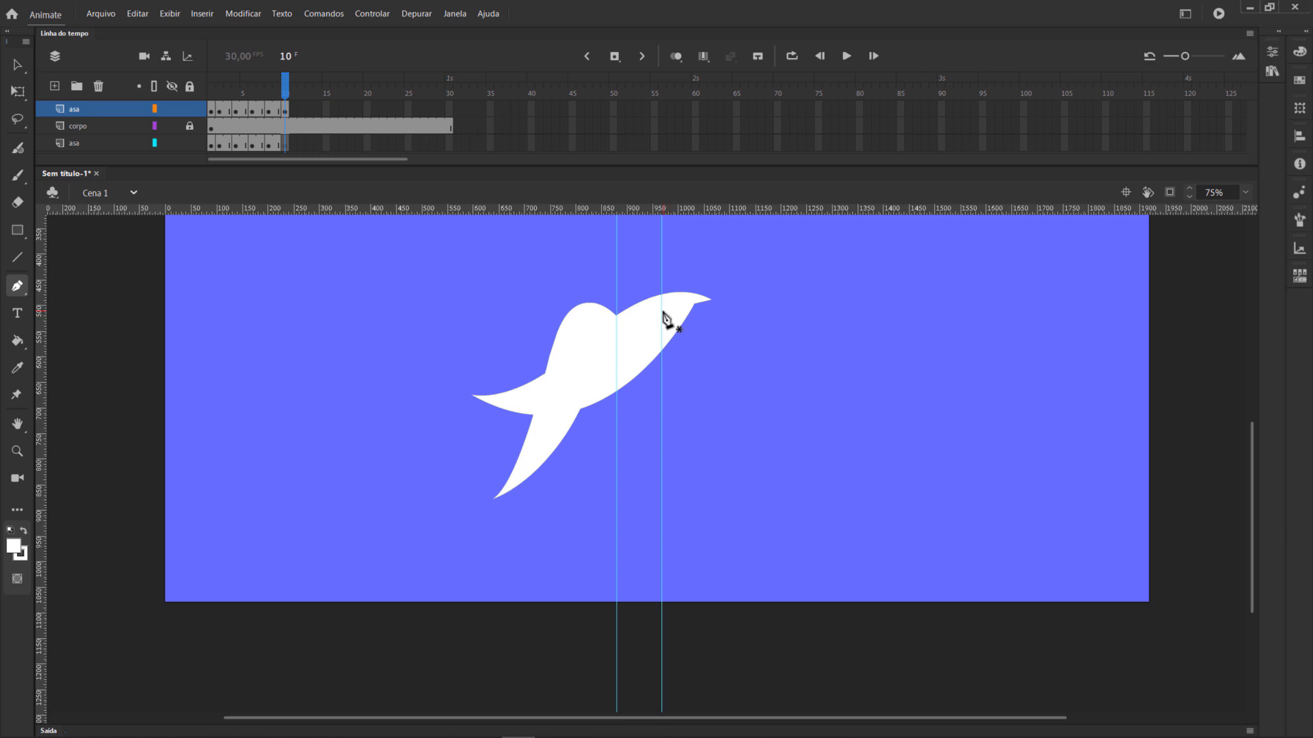
{"action": "left_click_drag", "start_coordinate": [745, 208], "coordinate": [759, 500]}
{"action": "left_click", "coordinate": [661, 313]}
{"action": "left_click_drag", "start_coordinate": [715, 386], "coordinate": [729, 472]}
{"action": "left_click", "coordinate": [716, 388]}
{"action": "left_click_drag", "start_coordinate": [743, 486], "coordinate": [763, 522]}
{"action": "left_click", "coordinate": [744, 487]}
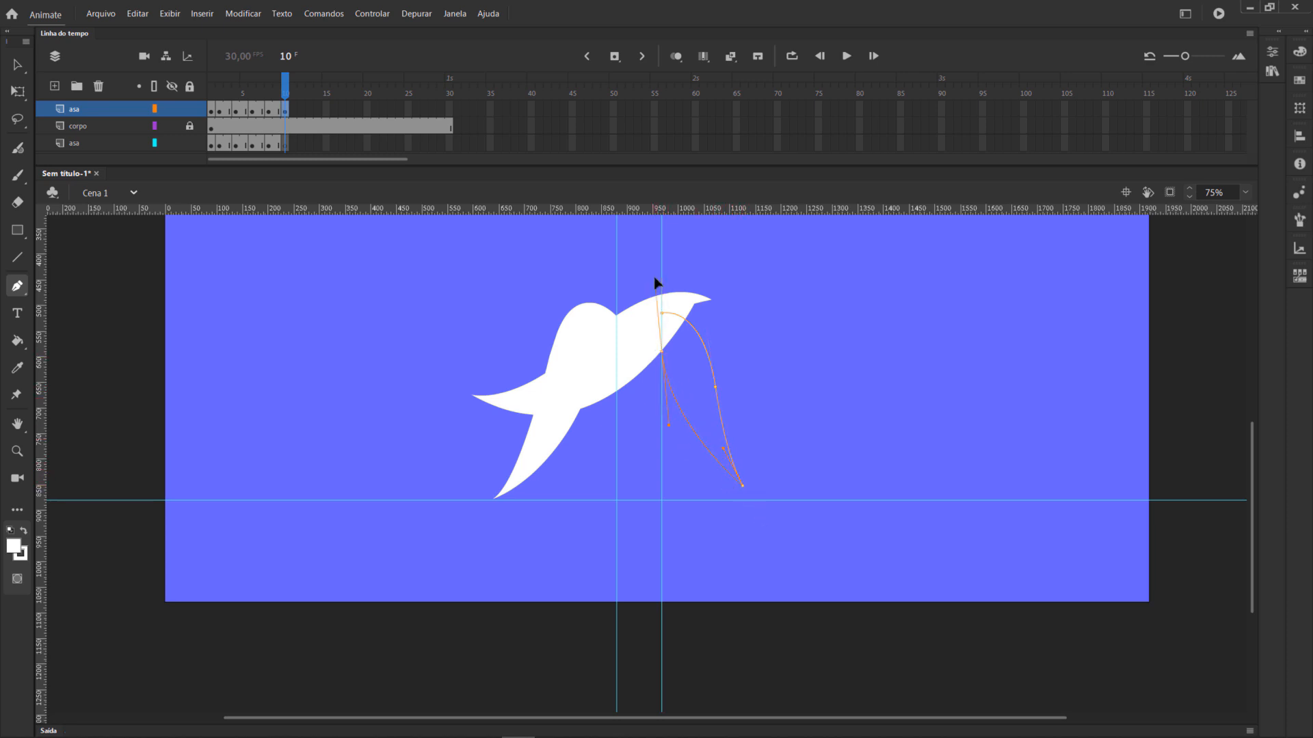
{"action": "left_click_drag", "start_coordinate": [660, 355], "coordinate": [651, 314]}
{"action": "left_click", "coordinate": [661, 355]}
{"action": "left_click", "coordinate": [661, 313]}
{"action": "left_click", "coordinate": [17, 340]}
{"action": "left_click", "coordinate": [698, 387]}
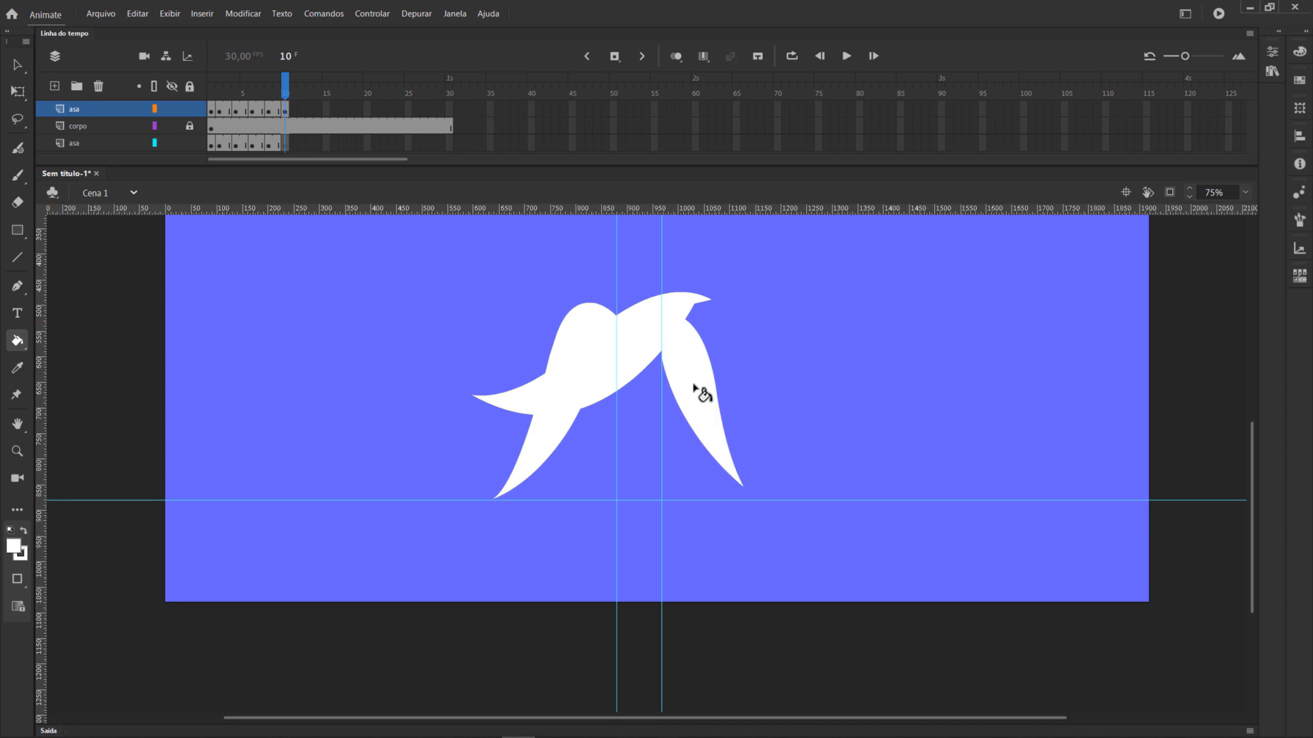
Select the newly drawn head-side wing and remove its stroke.
{"action": "left_click", "coordinate": [17, 64]}
{"action": "left_click_drag", "start_coordinate": [793, 242], "coordinate": [576, 615]}
{"action": "left_click", "coordinate": [1272, 51]}
{"action": "left_click", "coordinate": [986, 324]}
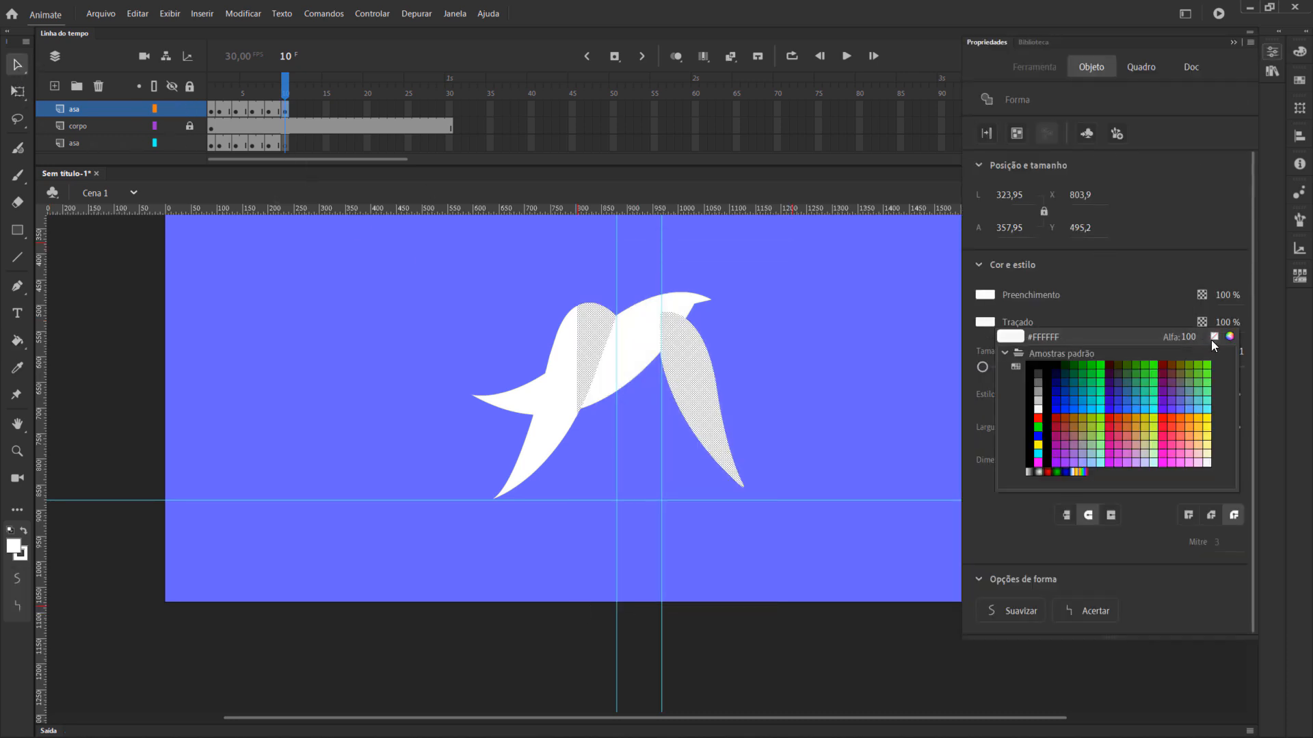
{"action": "left_click", "coordinate": [1211, 339]}
{"action": "left_click", "coordinate": [777, 362]}
{"action": "left_click", "coordinate": [759, 364]}
Move the head-side wing to frame 10 of the lower asa layer by cutting it and pasting it in place.
{"action": "left_click", "coordinate": [697, 387]}
{"action": "key", "text": "ctrl+x"}
{"action": "left_click", "coordinate": [286, 143]}
{"action": "key", "text": "ctrl+shift+v"}
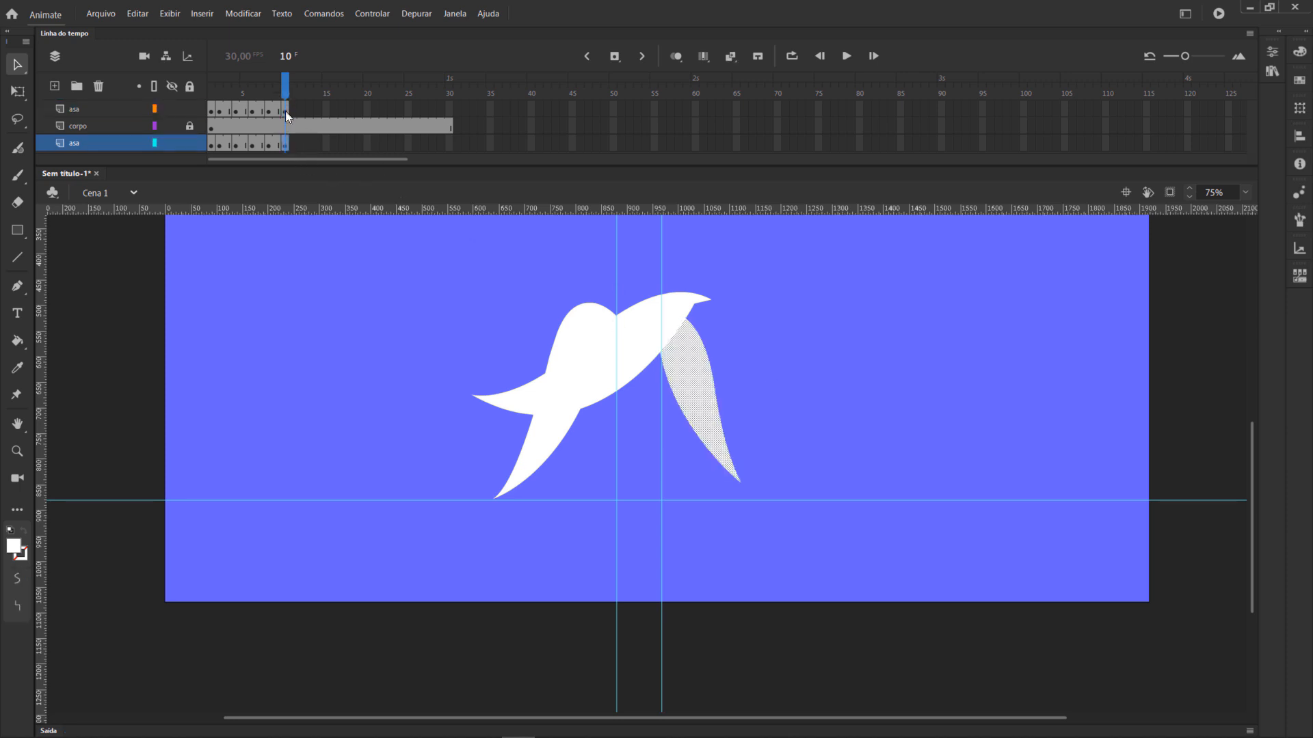
Insert a keyframe at frame 12 on both the upper and lower asa layers.
{"action": "left_click_drag", "start_coordinate": [283, 89], "coordinate": [301, 110]}
{"action": "left_click", "coordinate": [301, 107]}
{"action": "right_click", "coordinate": [301, 108]}
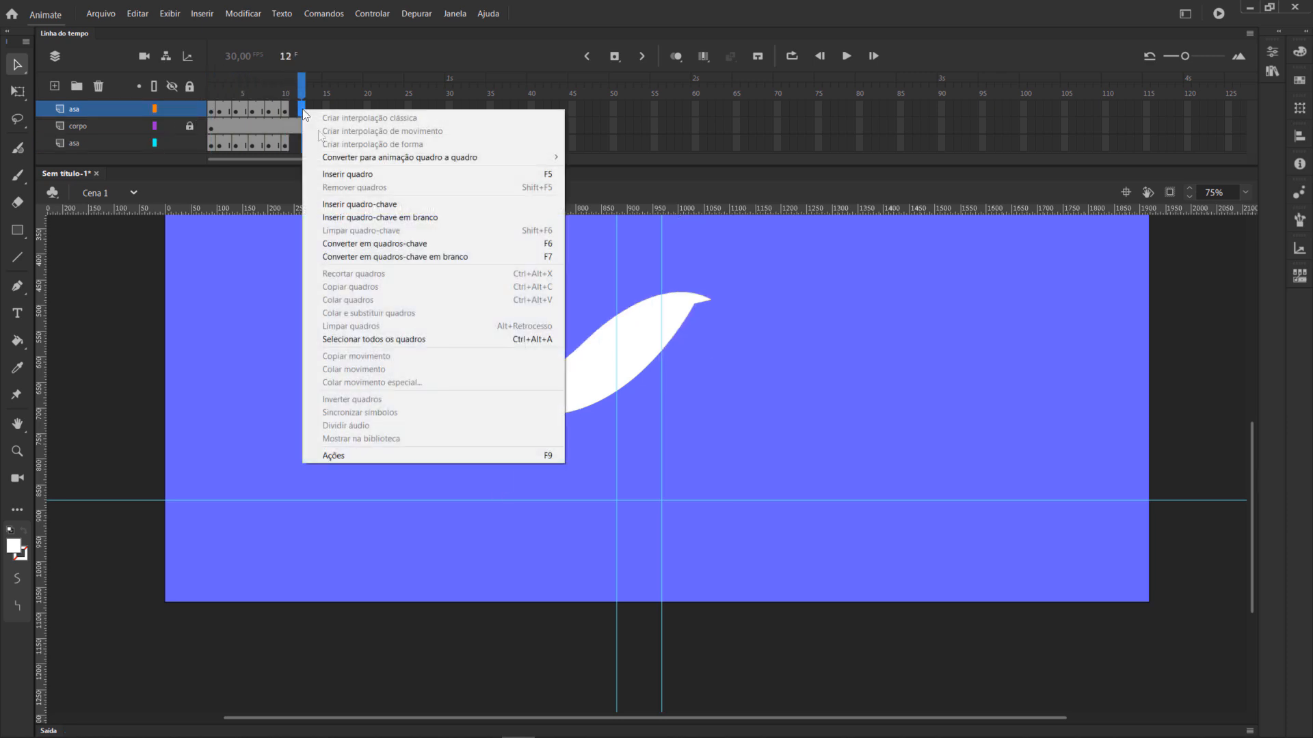
{"action": "left_click", "coordinate": [365, 203]}
{"action": "left_click", "coordinate": [303, 142]}
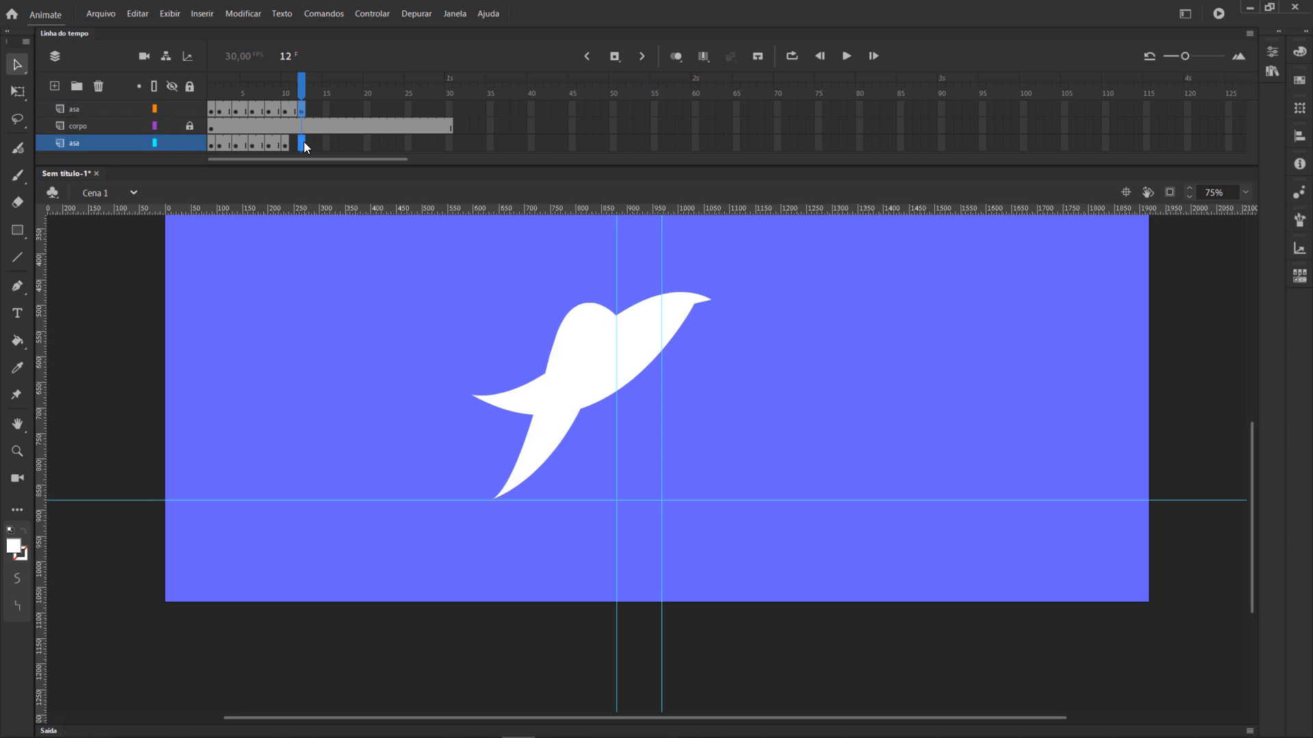
{"action": "right_click", "coordinate": [304, 141]}
{"action": "left_click", "coordinate": [361, 235]}
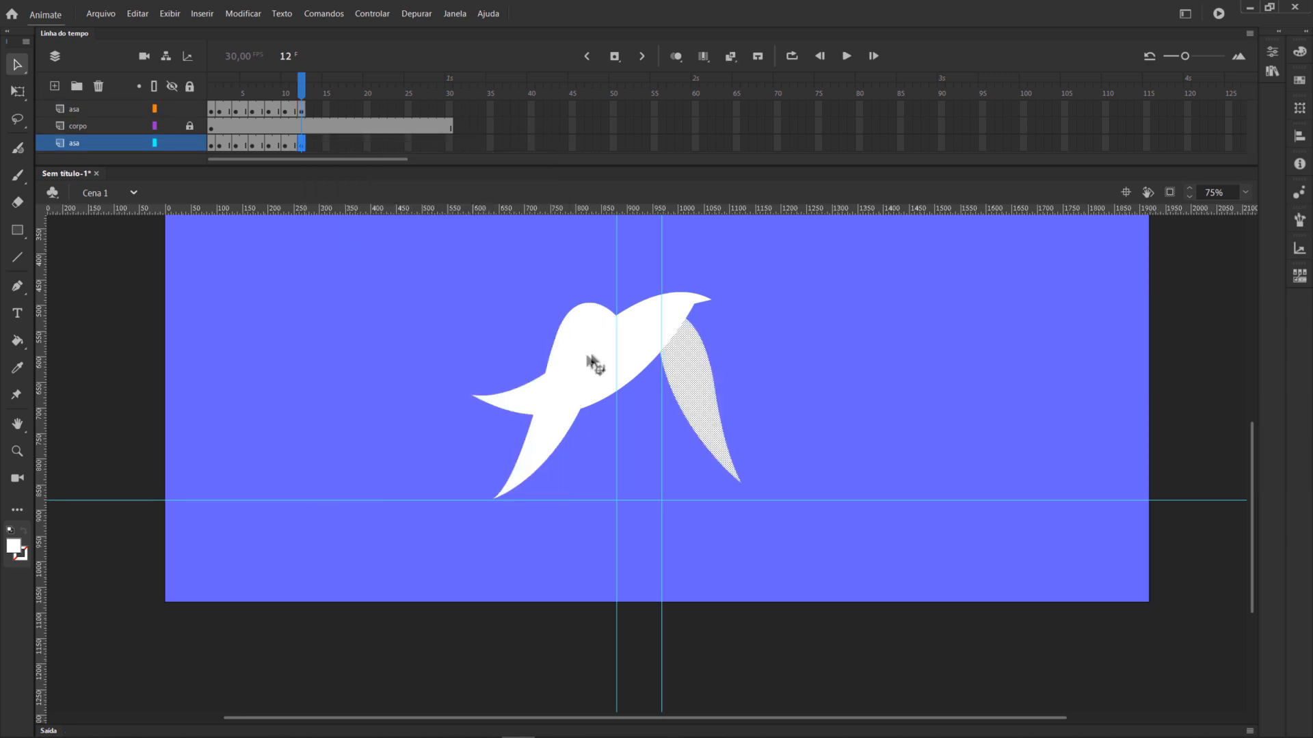
On frame 12, rotate the rear wing counterclockwise about its base until it points almost straight down.
{"action": "left_click", "coordinate": [582, 386]}
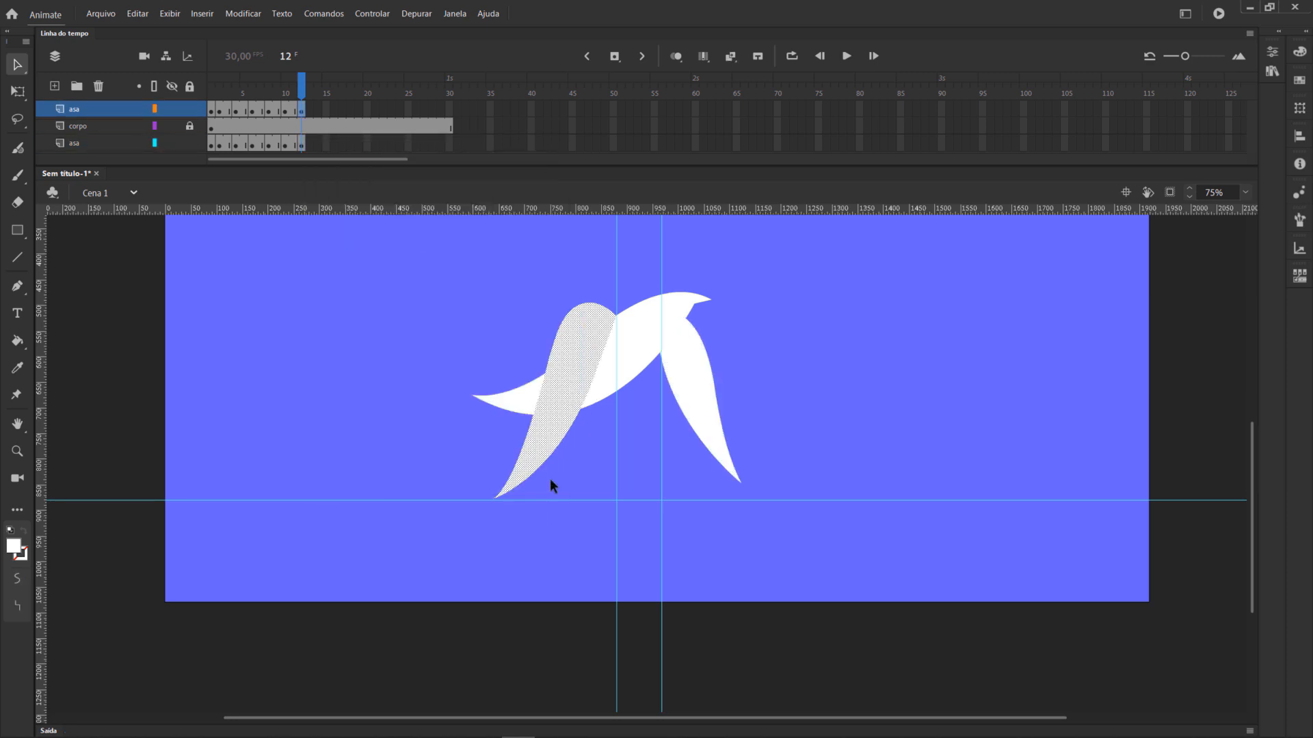
{"action": "key", "text": "q"}
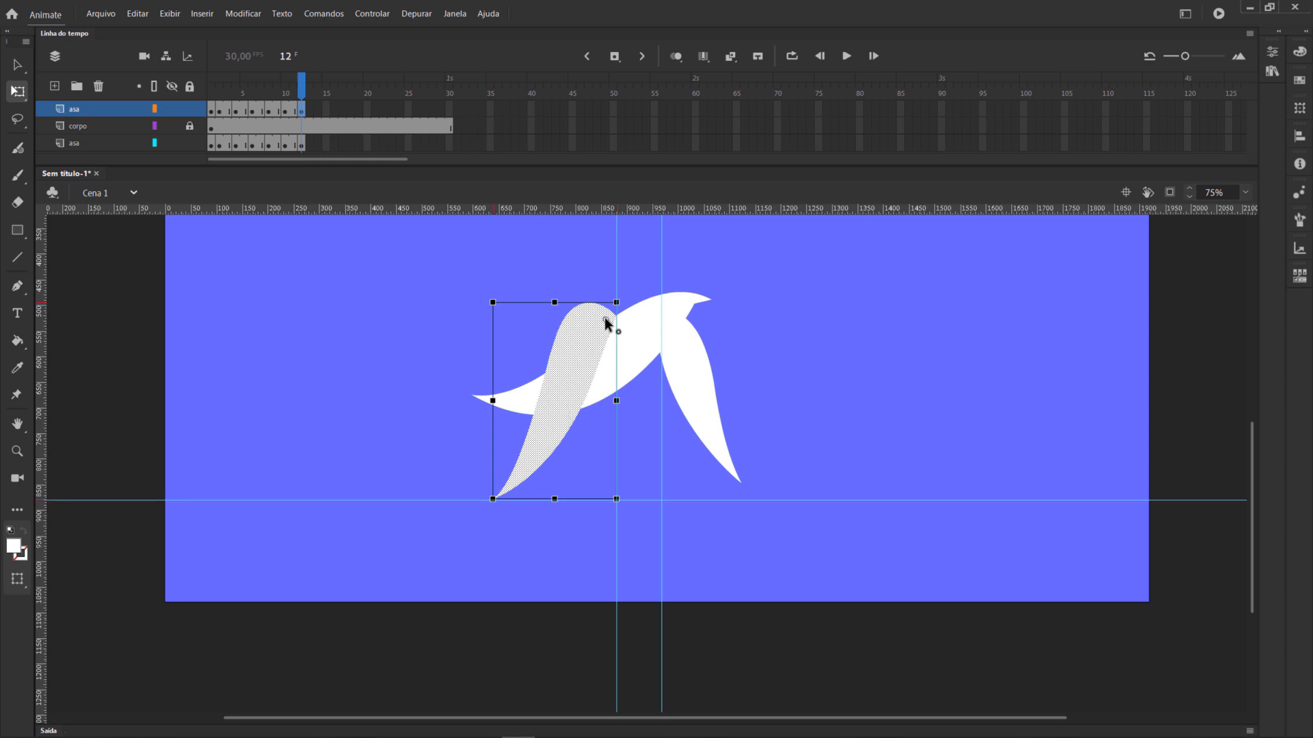
{"action": "left_click_drag", "start_coordinate": [495, 518], "coordinate": [546, 544]}
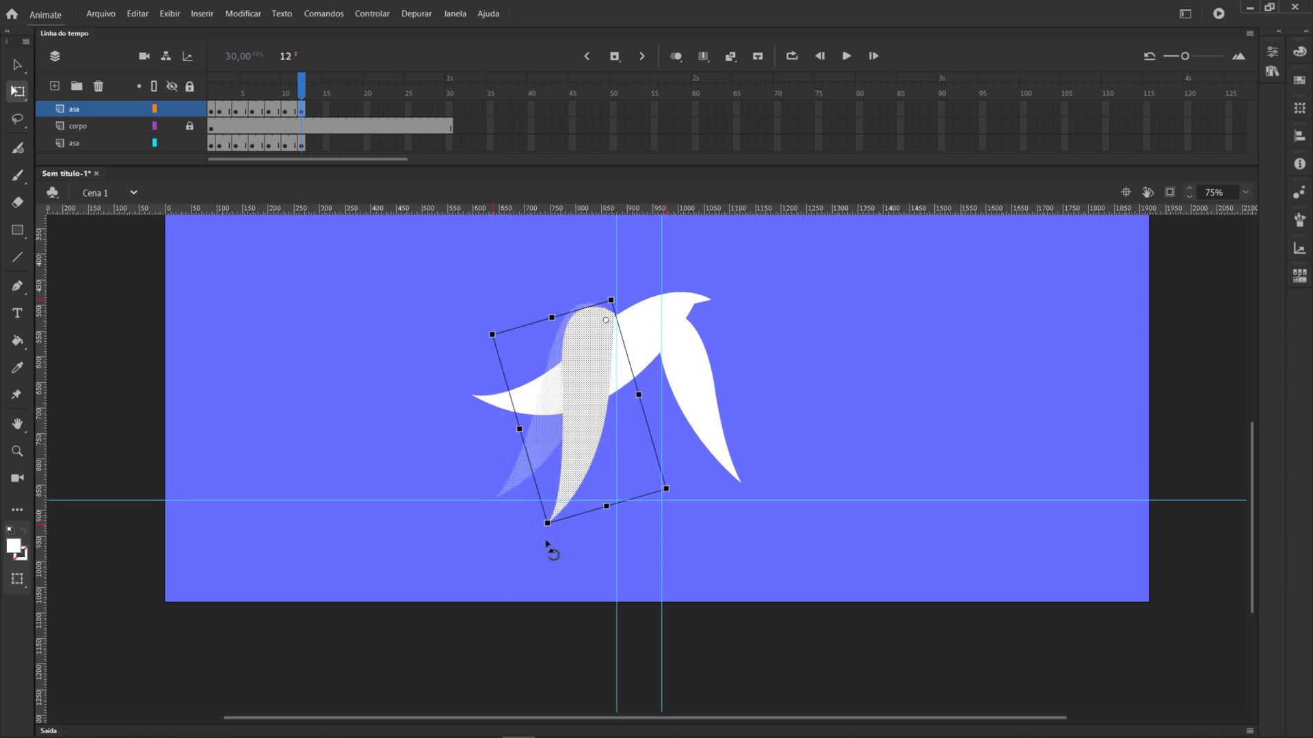
{"action": "left_click", "coordinate": [811, 294]}
Remove both vertical guides and curve the lower tail-side edge of the rear wing inward on frame 12.
{"action": "left_click_drag", "start_coordinate": [615, 314], "coordinate": [41, 301]}
{"action": "left_click_drag", "start_coordinate": [659, 282], "coordinate": [1258, 289]}
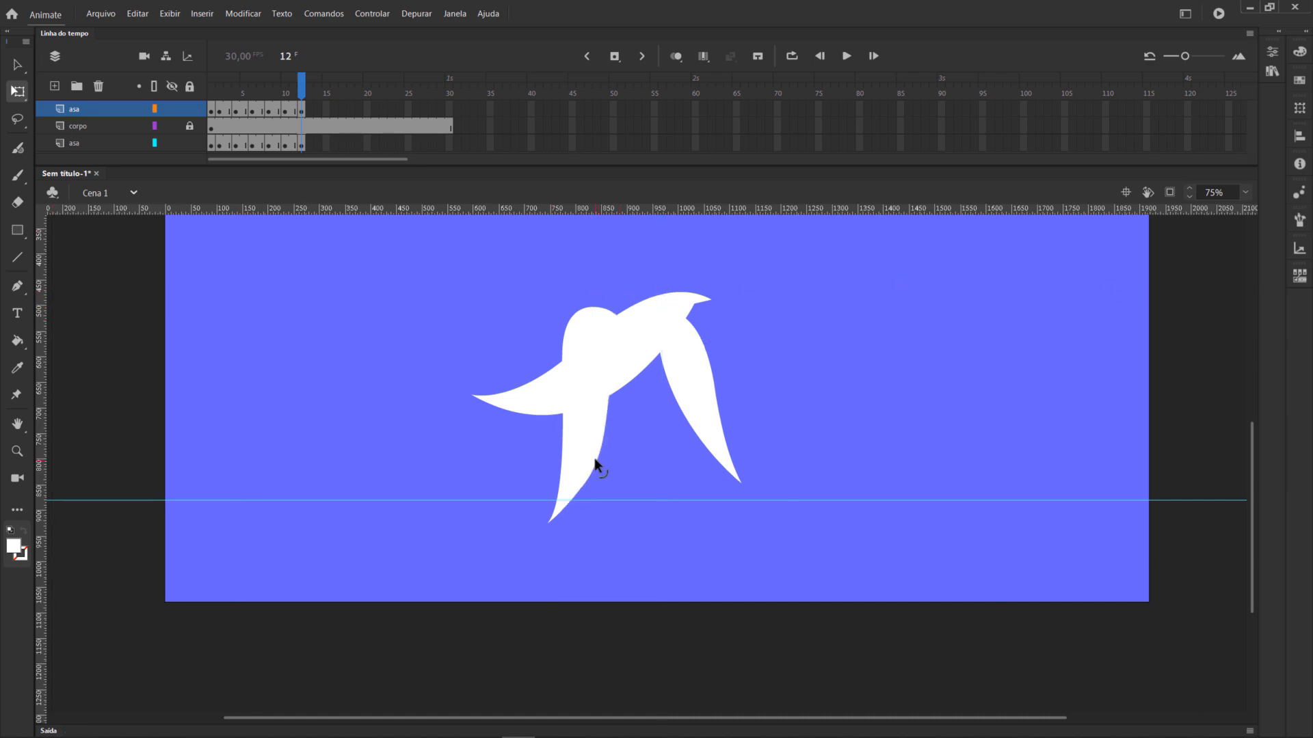
{"action": "left_click_drag", "start_coordinate": [560, 483], "coordinate": [564, 367]}
On frame 12, rotate the head-side wing clockwise about its base to point nearly straight down and reshape its lower edges.
{"action": "left_click", "coordinate": [699, 383]}
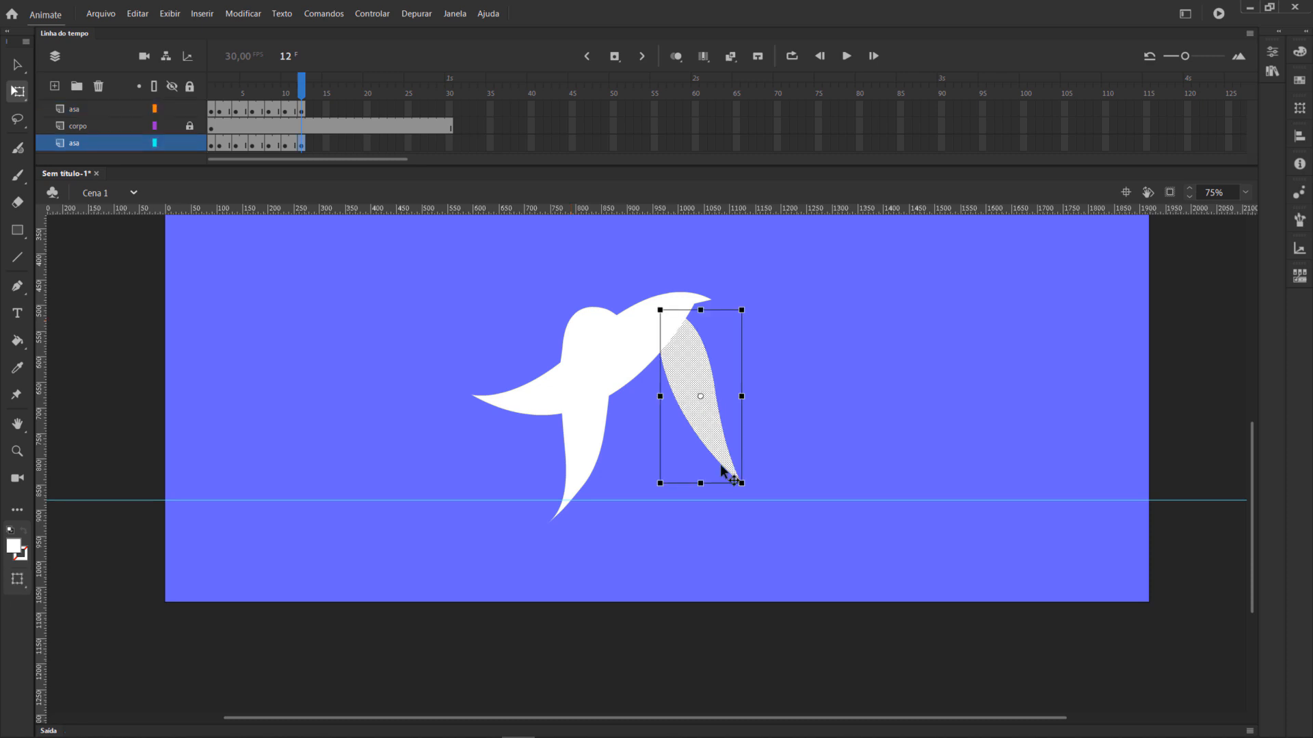
{"action": "left_click_drag", "start_coordinate": [754, 498], "coordinate": [707, 507]}
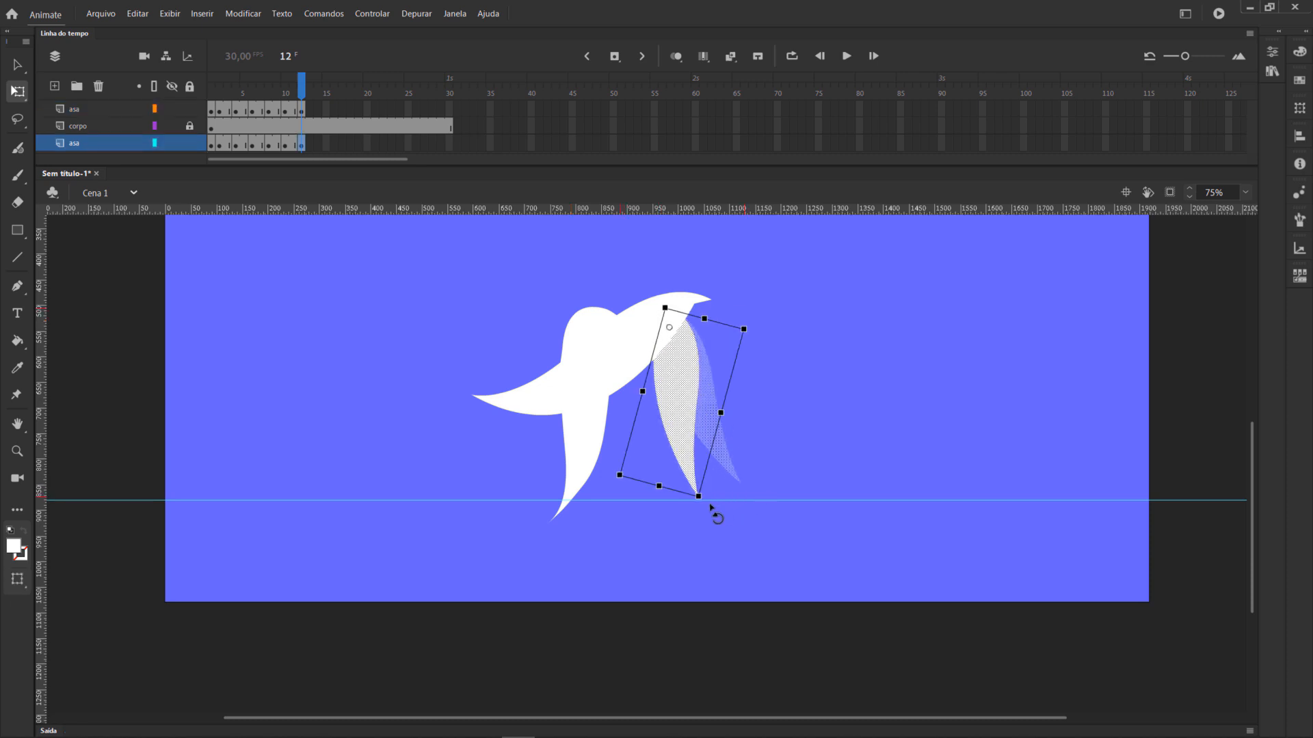
{"action": "left_click", "coordinate": [697, 514]}
{"action": "left_click_drag", "start_coordinate": [655, 372], "coordinate": [680, 470]}
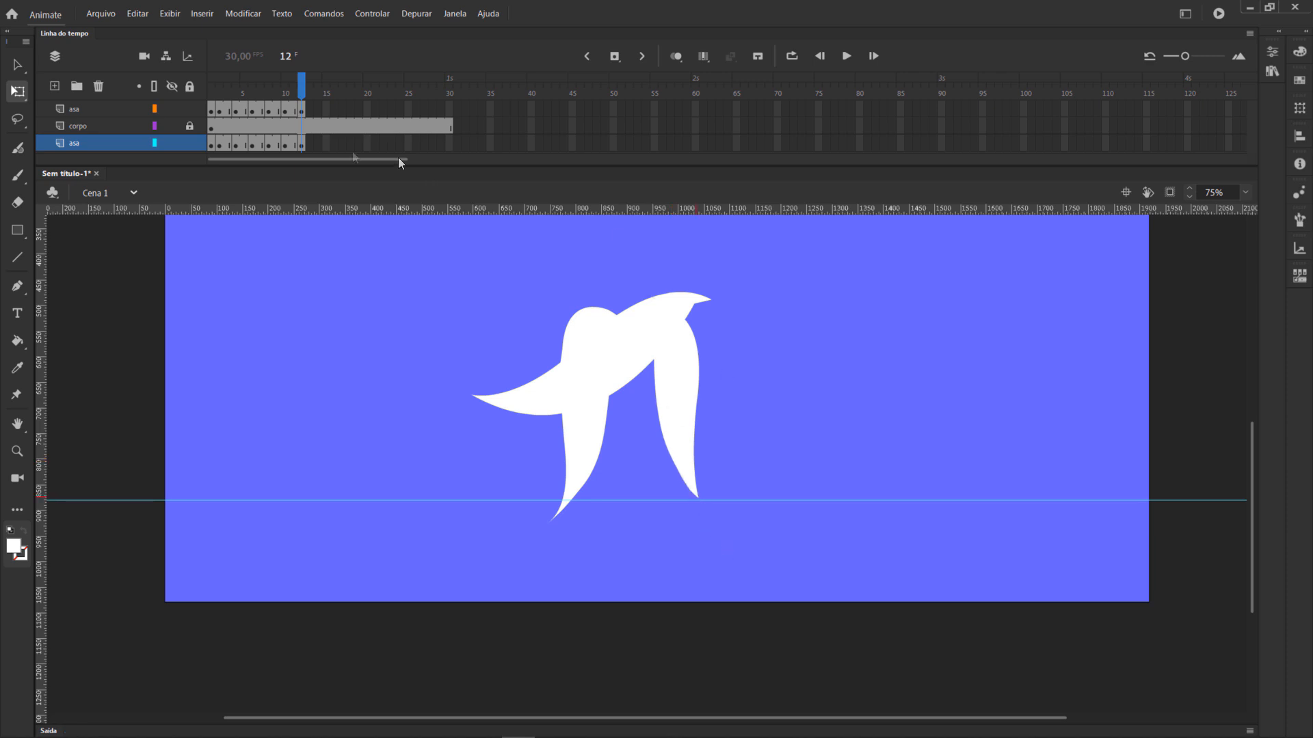
Insert a keyframe at frame 14 on both the upper and lower asa layers.
{"action": "left_click", "coordinate": [581, 374]}
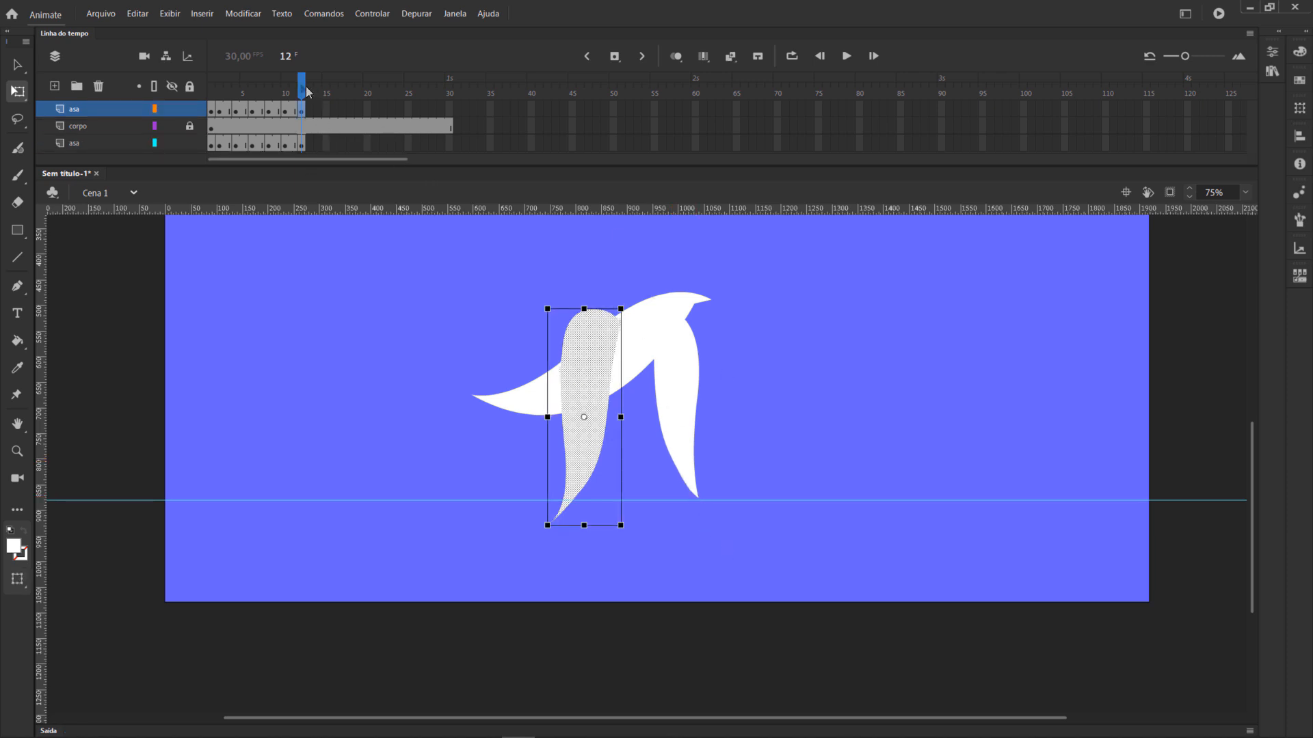
{"action": "left_click_drag", "start_coordinate": [301, 86], "coordinate": [318, 133]}
{"action": "right_click", "coordinate": [320, 109]}
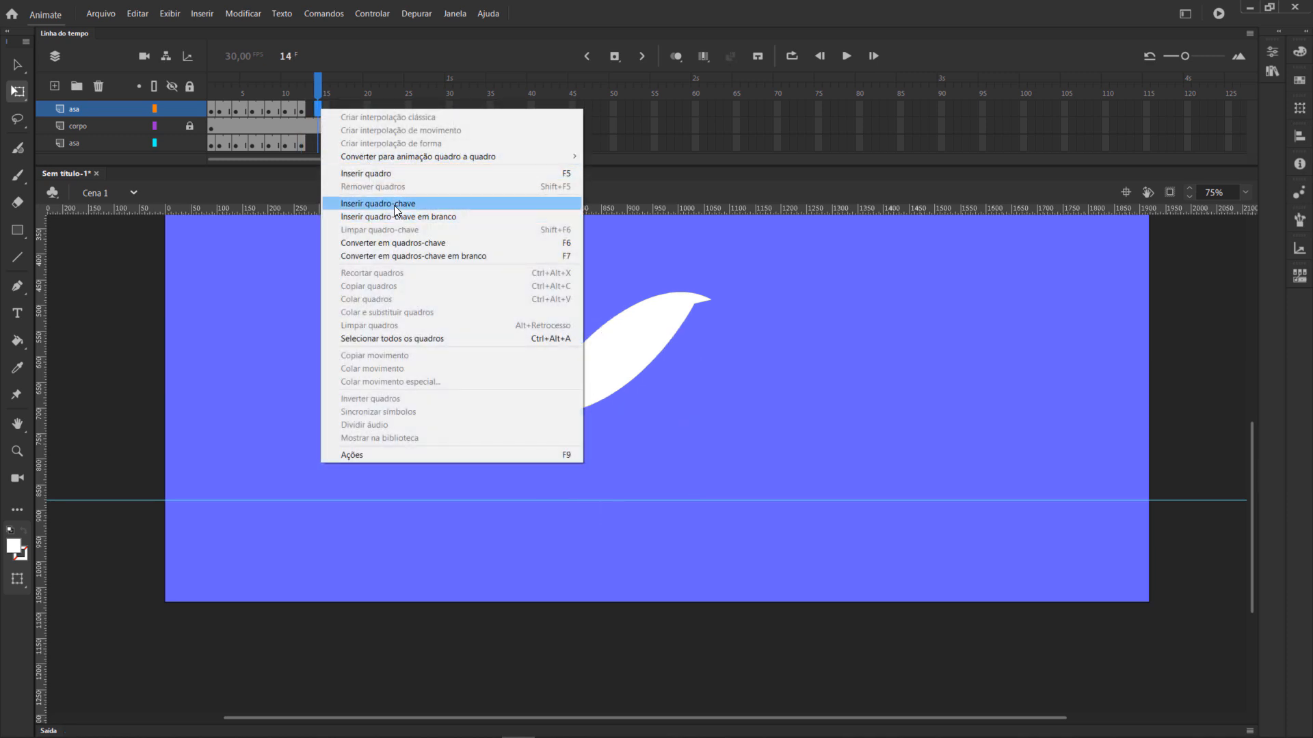
{"action": "left_click", "coordinate": [394, 205]}
{"action": "left_click", "coordinate": [318, 143]}
{"action": "right_click", "coordinate": [317, 142]}
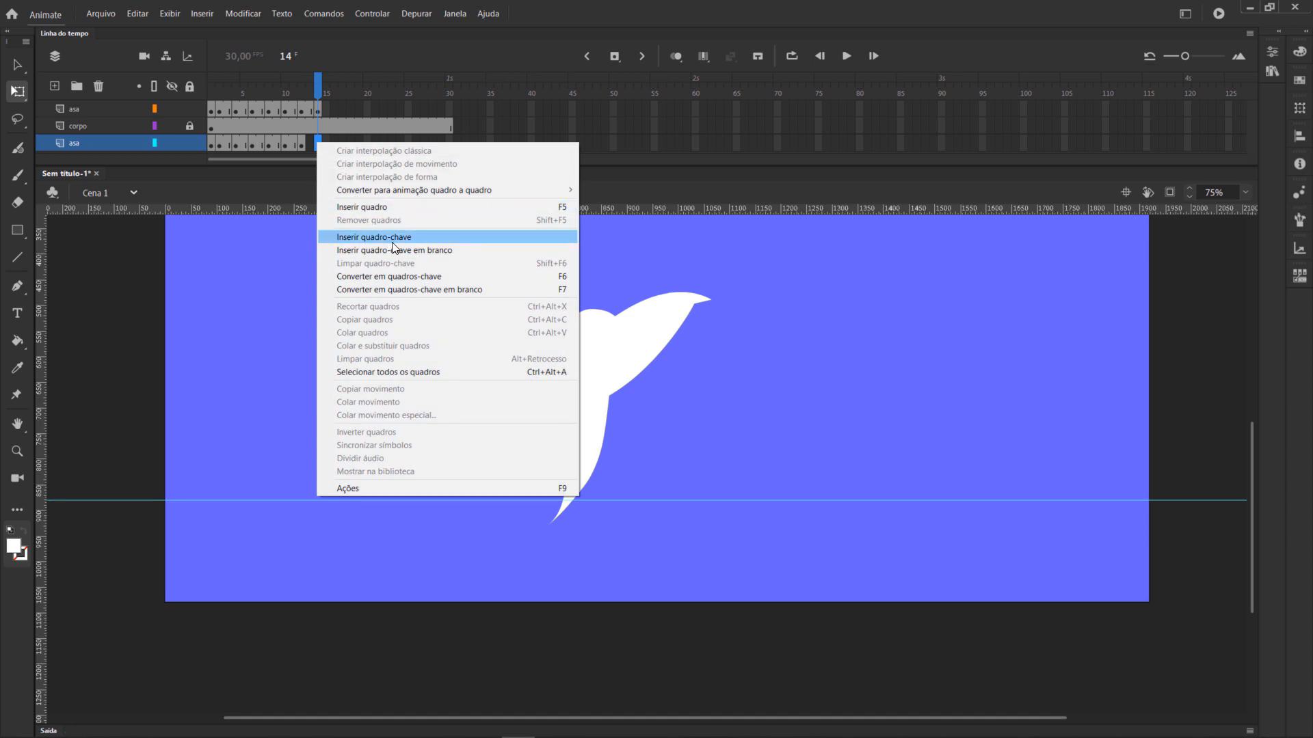
{"action": "left_click", "coordinate": [394, 238]}
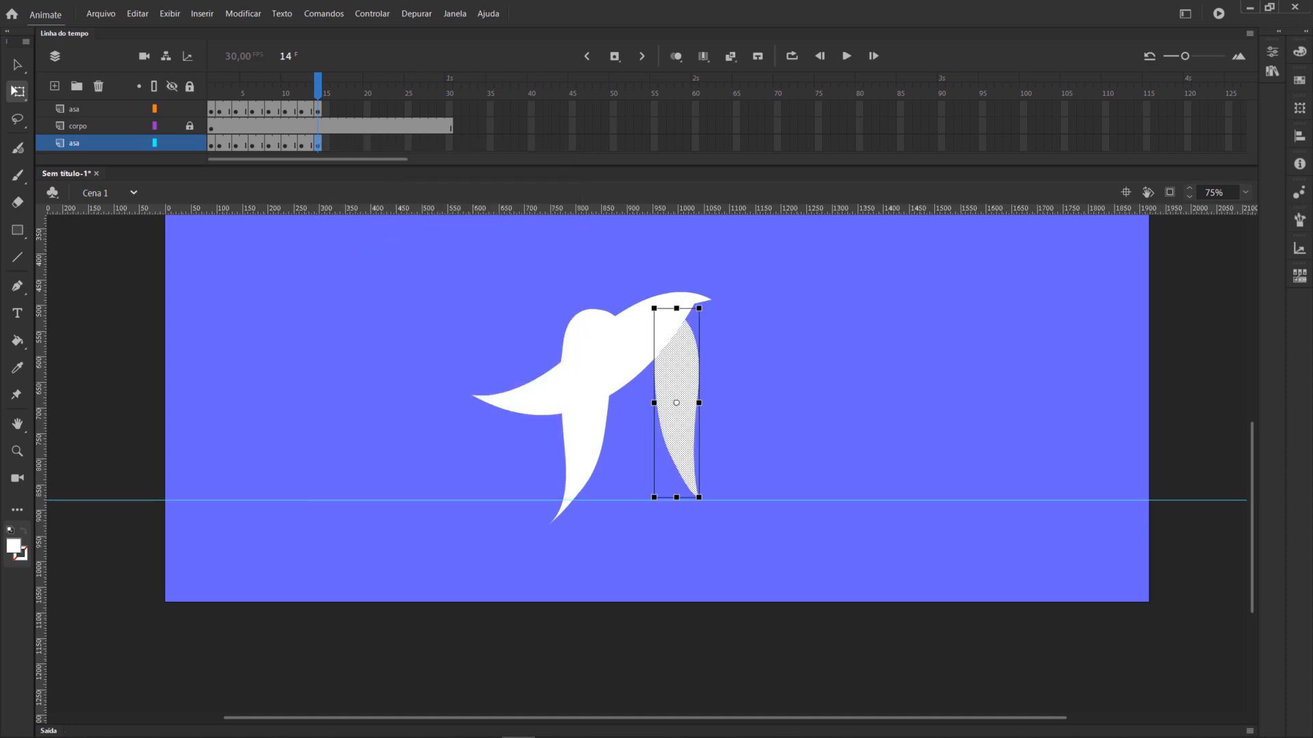
On frame 14, move the rear wing's pivot to its base and rotate the wing counterclockwise toward the head.
{"action": "left_click", "coordinate": [594, 422]}
{"action": "left_click_drag", "start_coordinate": [585, 419], "coordinate": [605, 321]}
{"action": "left_click_drag", "start_coordinate": [634, 551], "coordinate": [670, 543]}
On frame 14, rotate the head-side wing slightly clockwise about its base and curve its lower outer edge inward.
{"action": "left_click", "coordinate": [675, 352]}
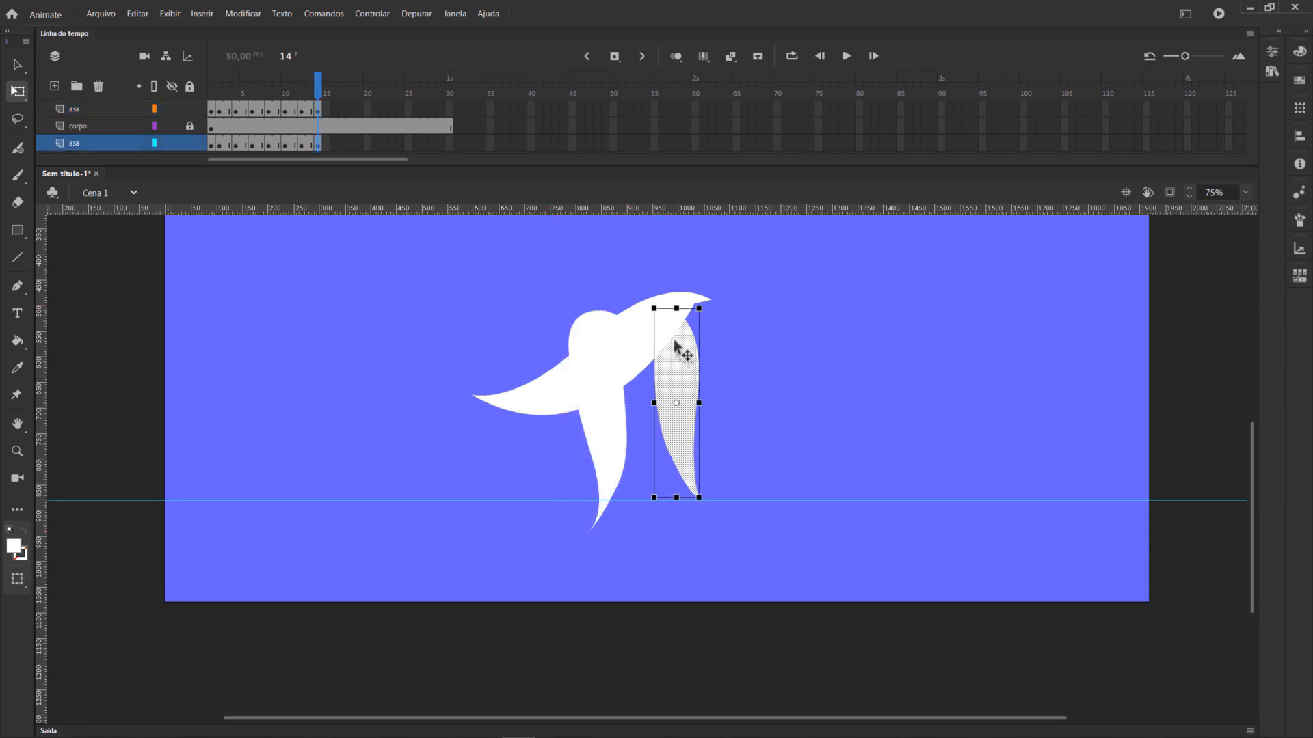
{"action": "left_click_drag", "start_coordinate": [712, 505], "coordinate": [698, 522]}
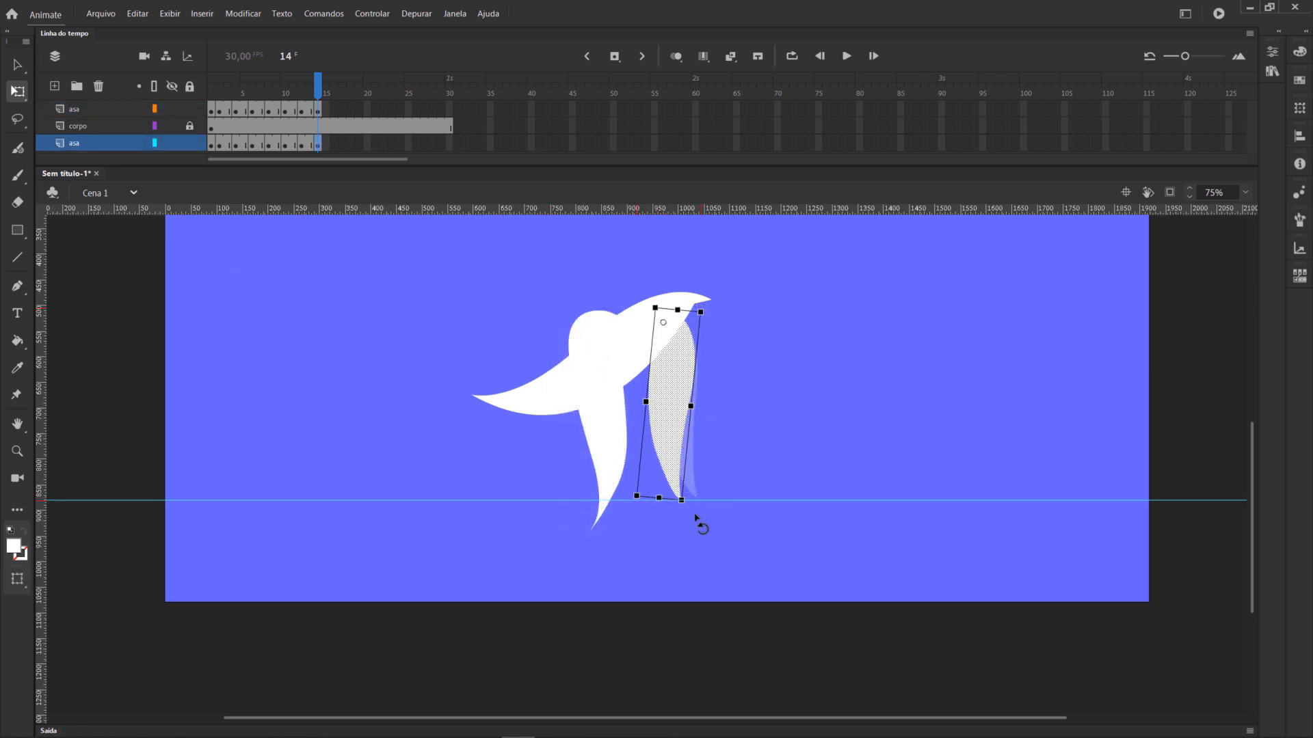
{"action": "left_click", "coordinate": [733, 453]}
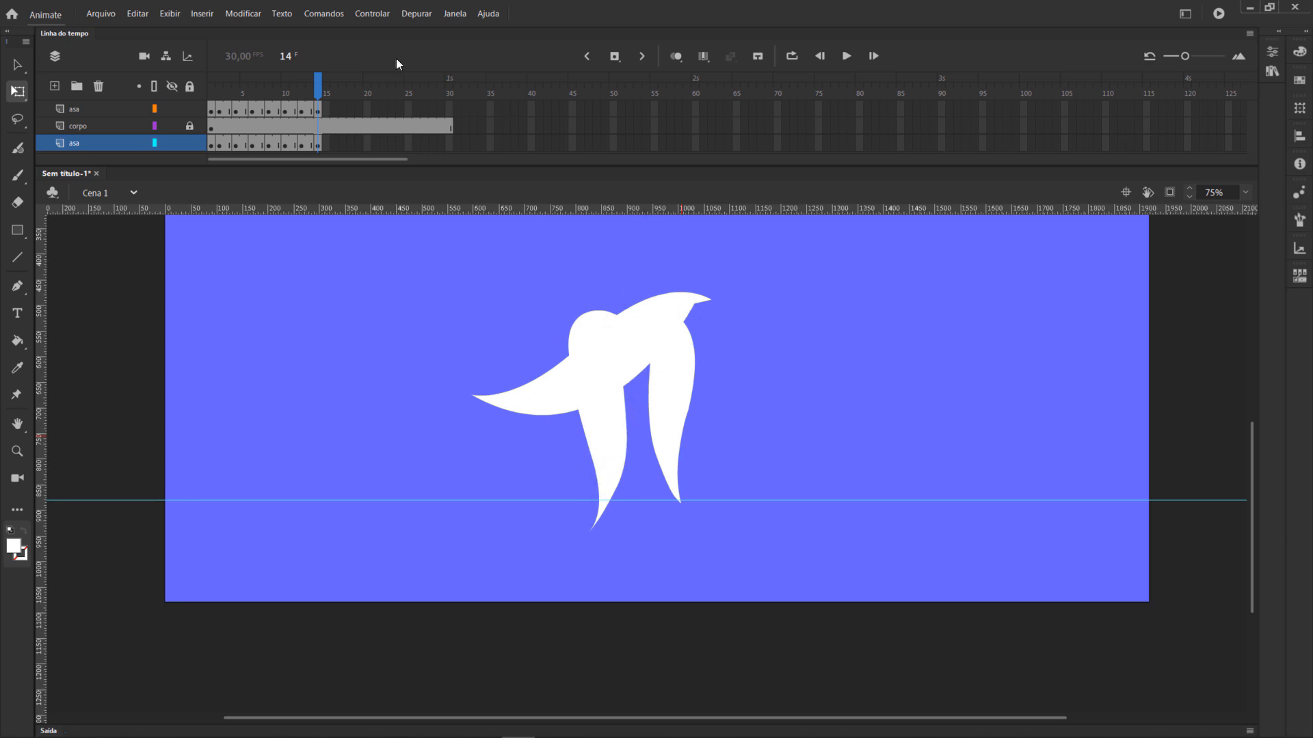
Insert a keyframe at frame 16 on both the upper and lower asa layers.
{"action": "right_click", "coordinate": [338, 108]}
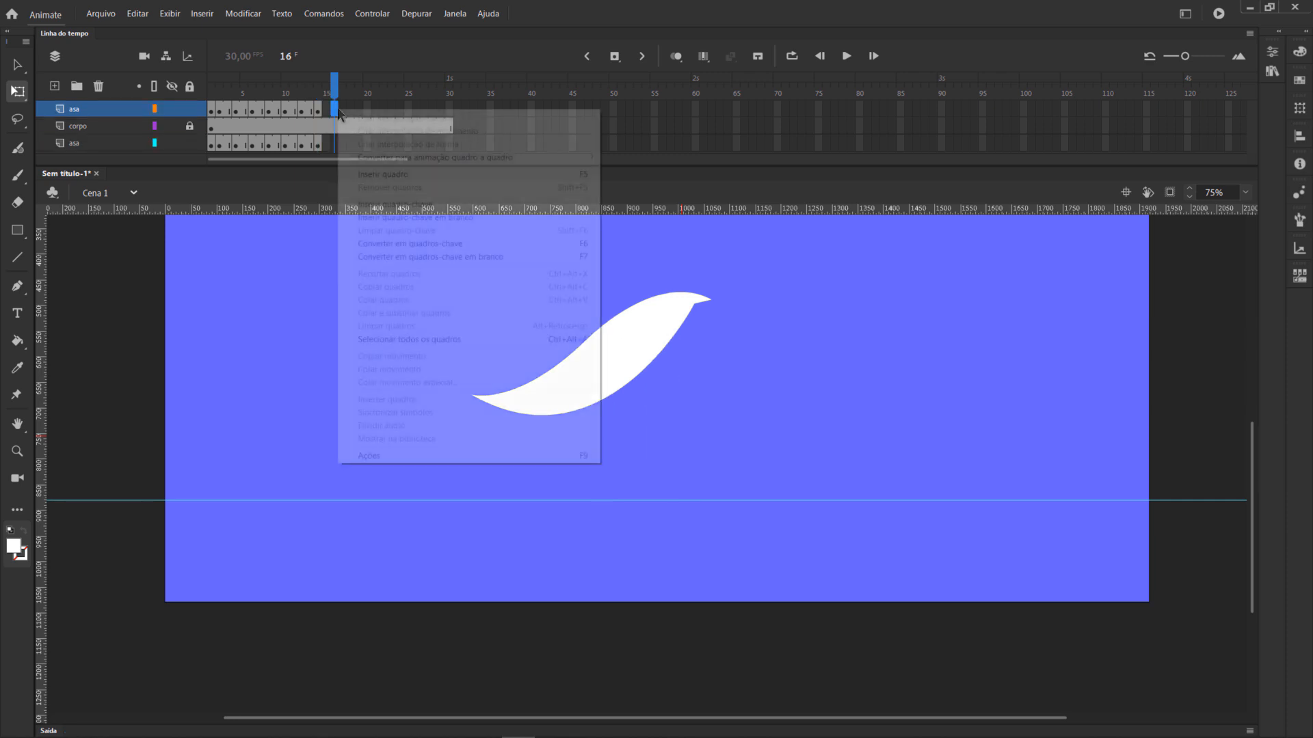
{"action": "left_click", "coordinate": [410, 204]}
{"action": "left_click", "coordinate": [335, 142]}
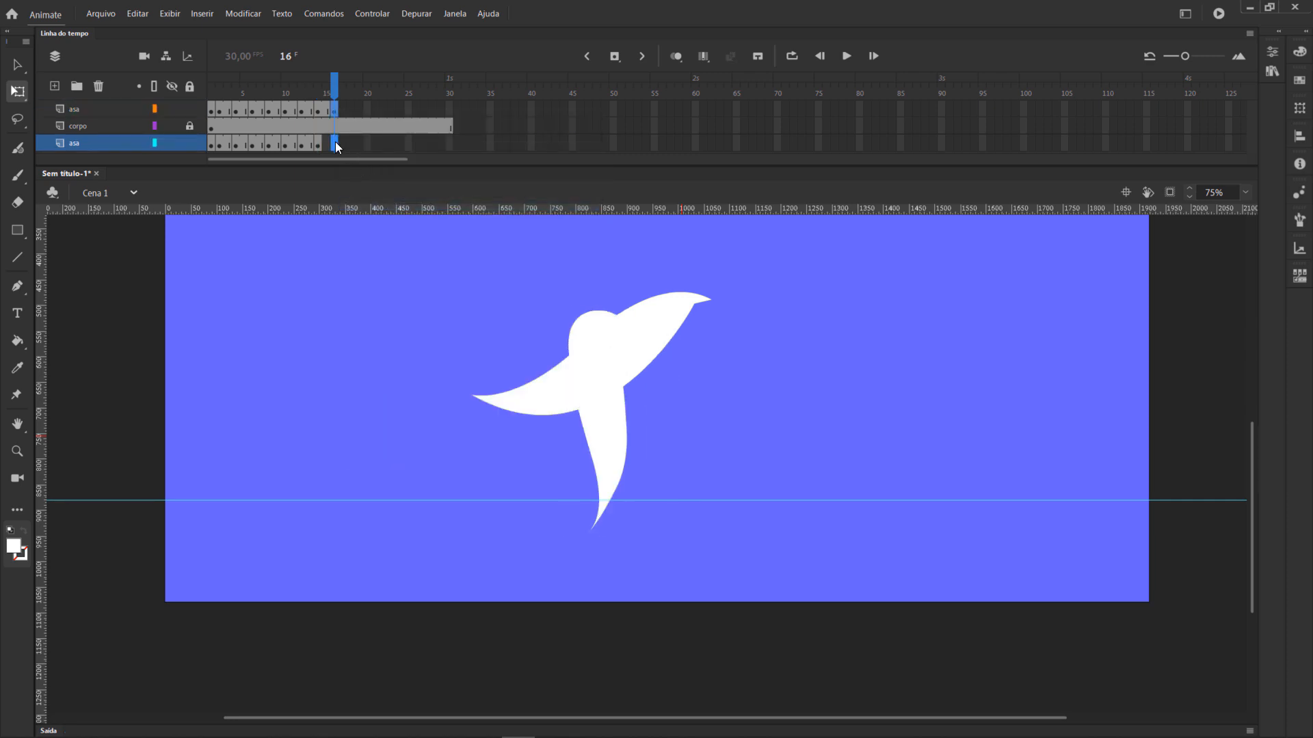
{"action": "right_click", "coordinate": [335, 142]}
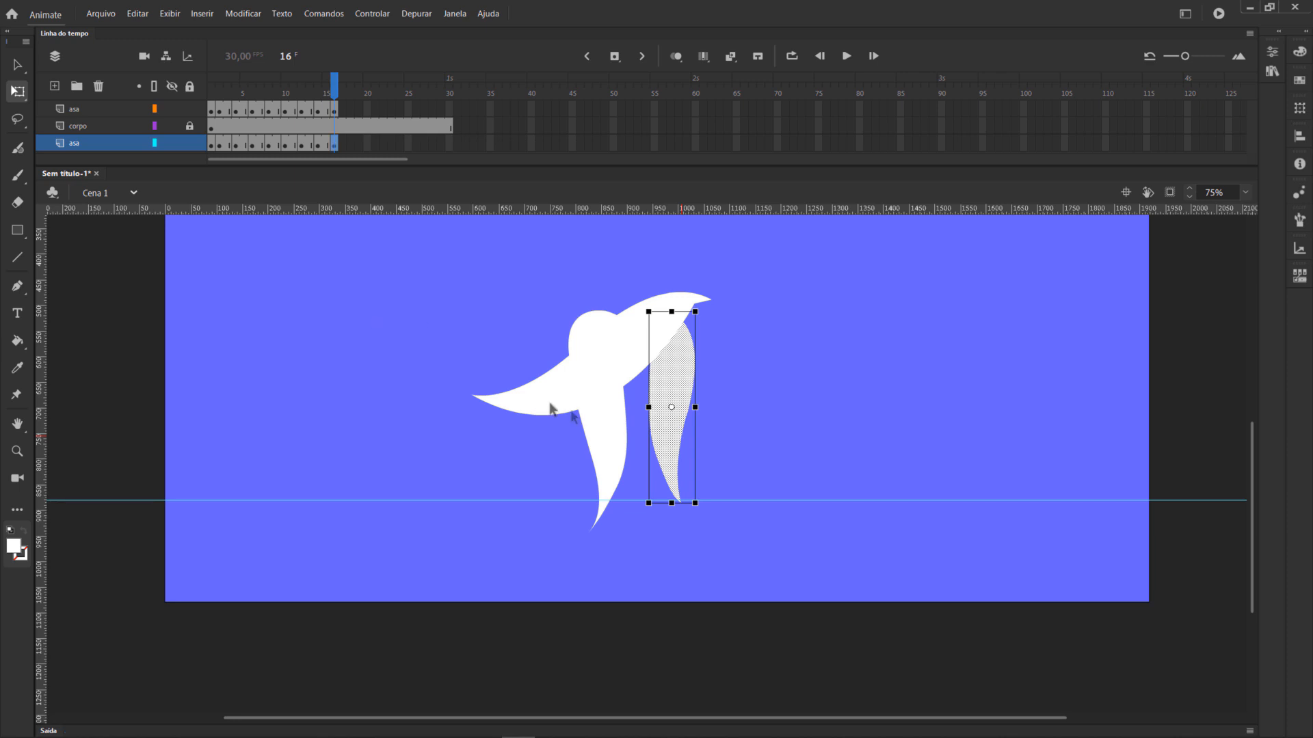
On frame 16, move the rear wing's pivot to its base and rotate the wing counterclockwise toward the head-side wing.
{"action": "left_click", "coordinate": [603, 432]}
{"action": "left_click_drag", "start_coordinate": [596, 419], "coordinate": [597, 319]}
{"action": "left_click_drag", "start_coordinate": [639, 547], "coordinate": [676, 544]}
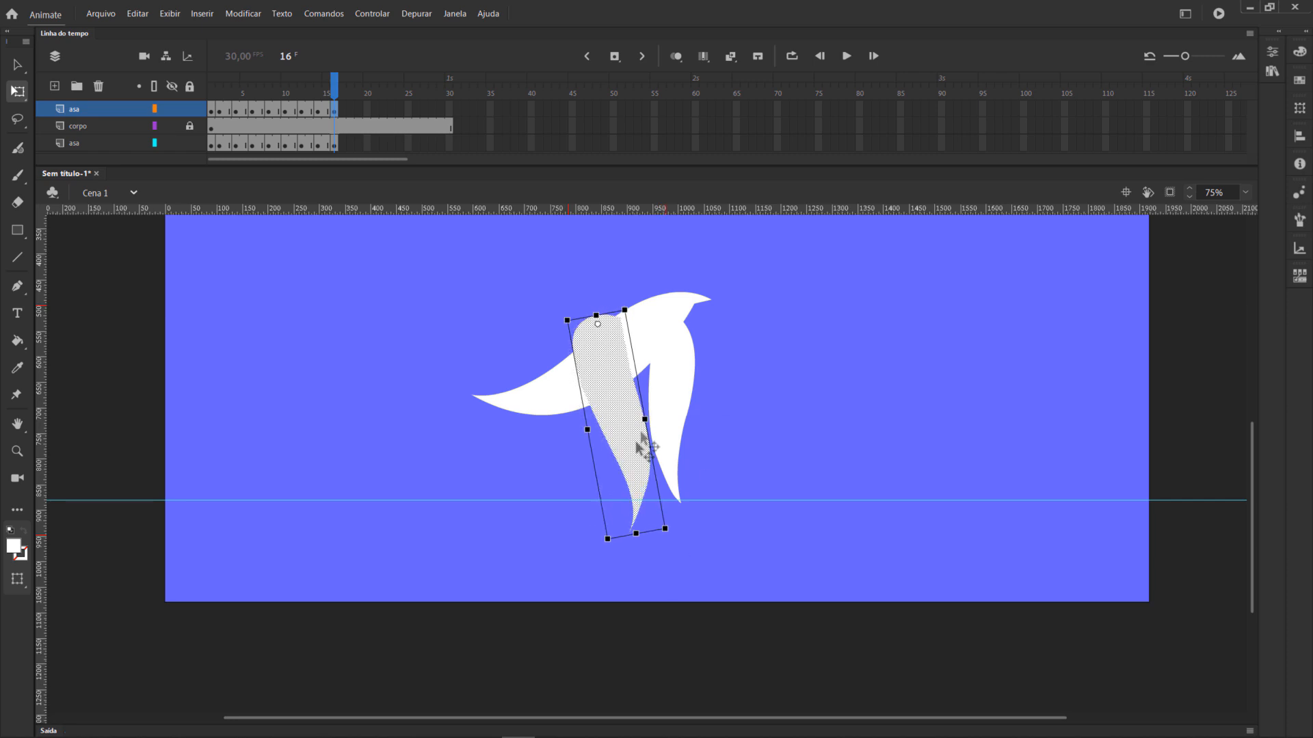
On frame 16, rotate the head-side wing clockwise about its base so its tip crosses behind the rear wing.
{"action": "left_click", "coordinate": [683, 383]}
{"action": "left_click_drag", "start_coordinate": [668, 331], "coordinate": [662, 324]}
{"action": "left_click_drag", "start_coordinate": [699, 511], "coordinate": [648, 514]}
{"action": "left_click", "coordinate": [794, 394]}
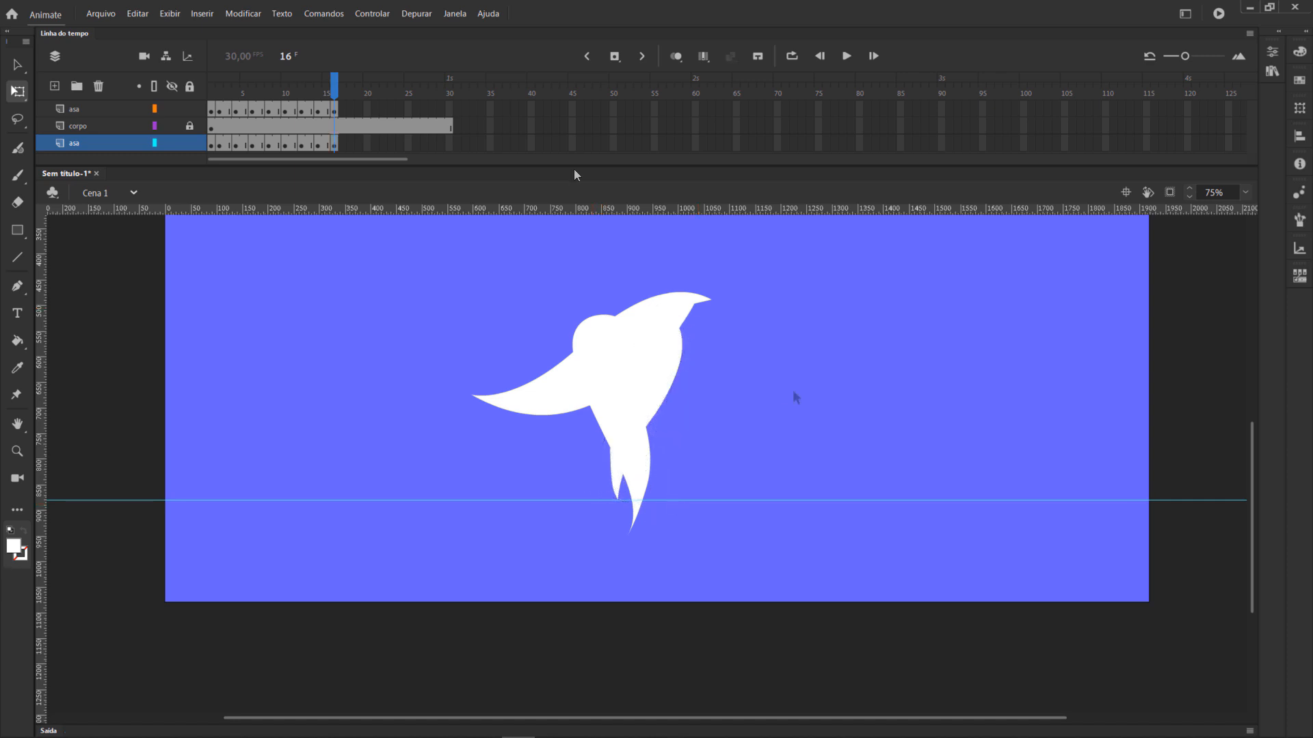
Insert a keyframe at frame 18 on both the upper and lower asa layers.
{"action": "left_click_drag", "start_coordinate": [328, 89], "coordinate": [351, 115]}
{"action": "right_click", "coordinate": [352, 106]}
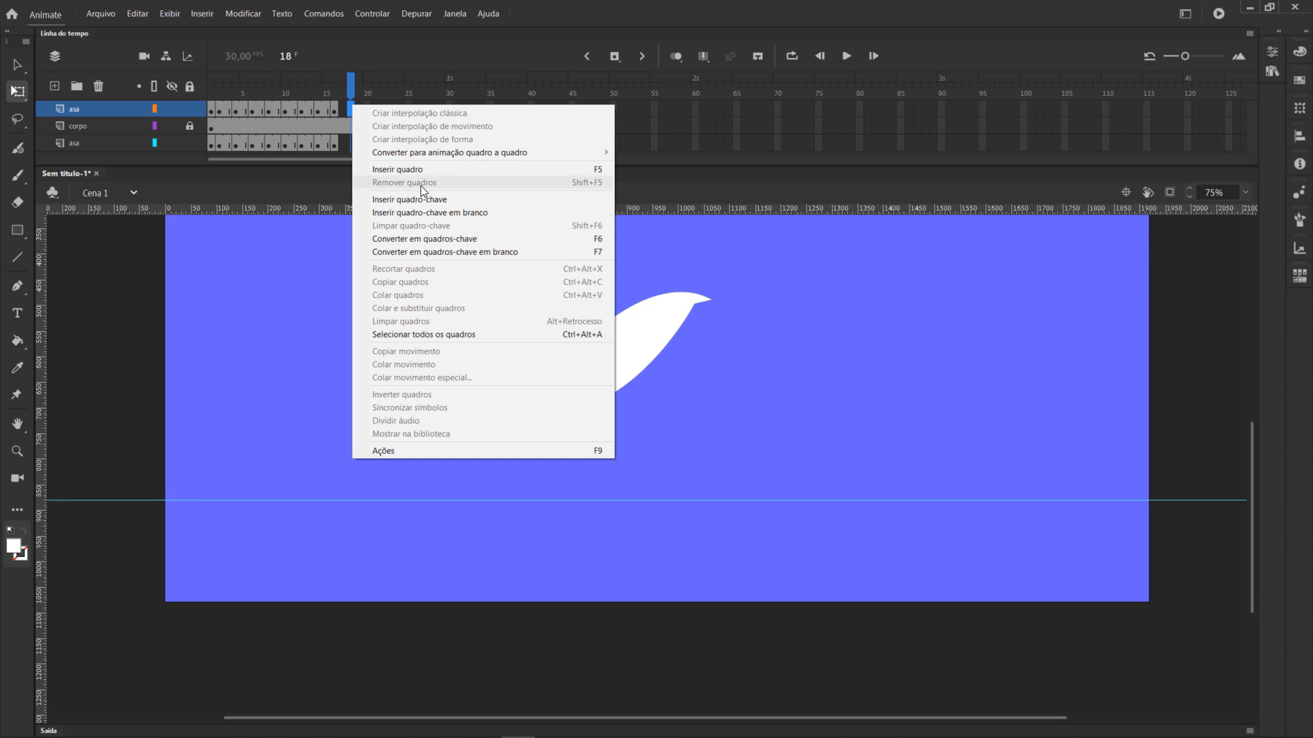
{"action": "left_click", "coordinate": [423, 200]}
{"action": "right_click", "coordinate": [351, 143]}
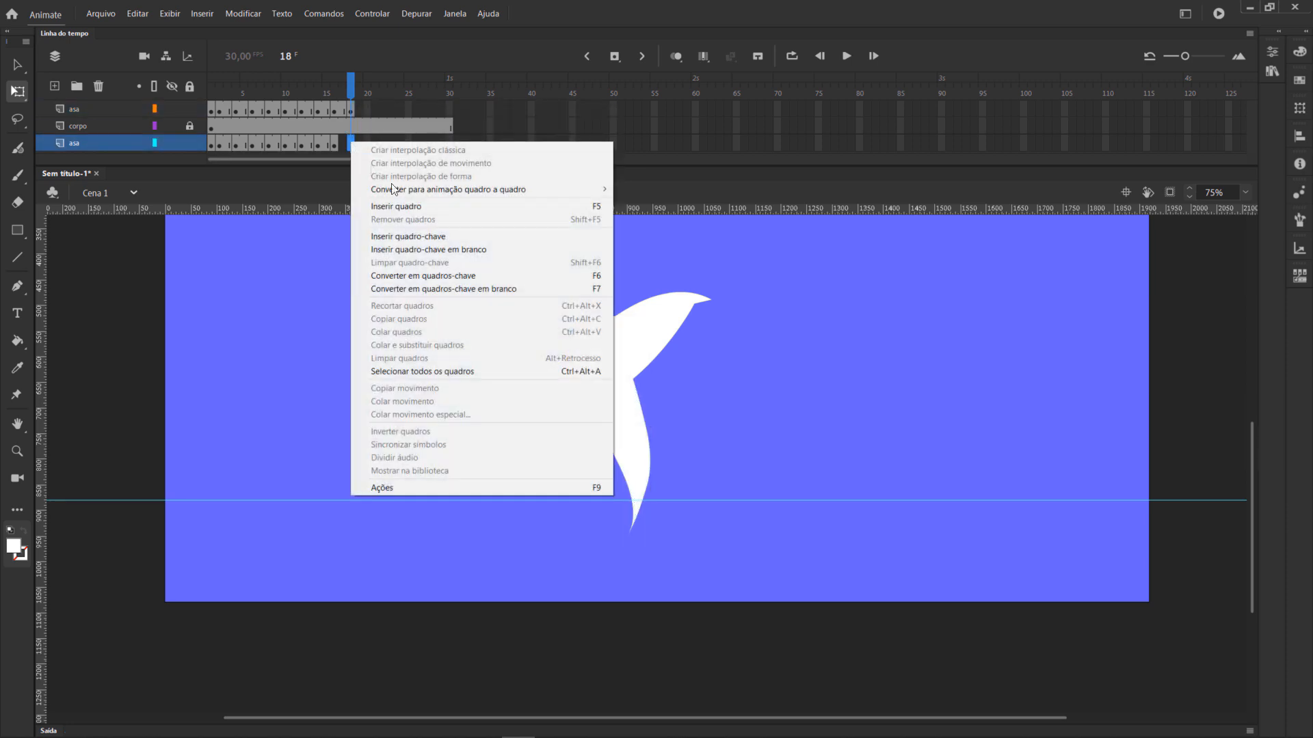
{"action": "left_click", "coordinate": [429, 240]}
On frame 18, move the rear wing's pivot to its base and rotate the wing clockwise toward the tail.
{"action": "left_click", "coordinate": [615, 427]}
{"action": "left_click_drag", "start_coordinate": [611, 425], "coordinate": [605, 321]}
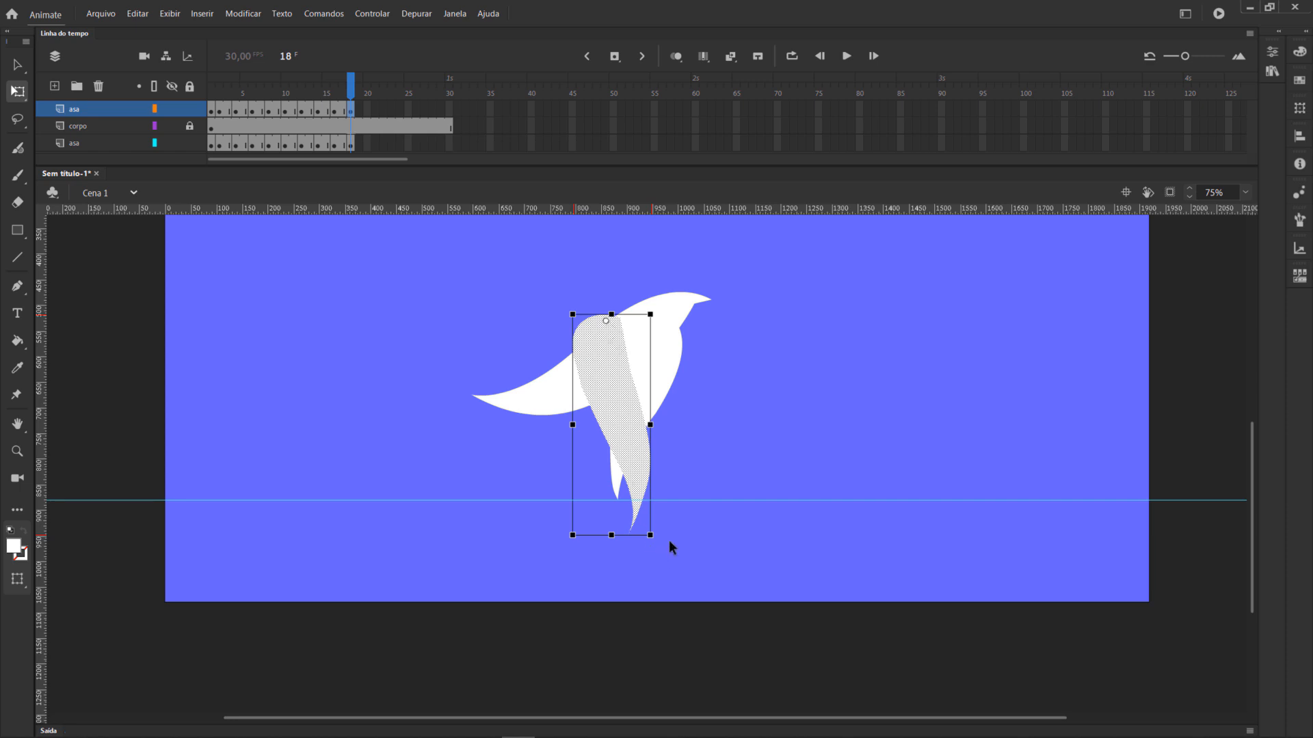
{"action": "left_click_drag", "start_coordinate": [653, 544], "coordinate": [594, 543]}
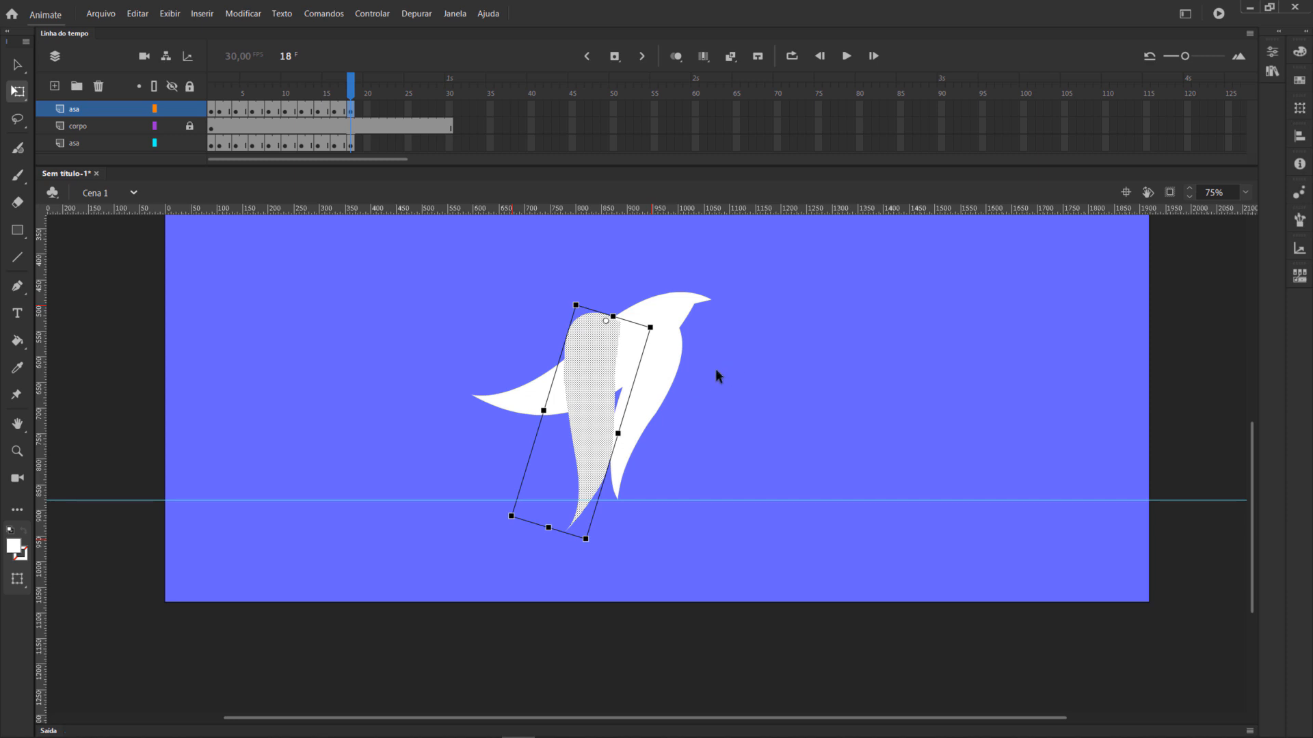
Add a layer above the wings with a blank keyframe at frame 18, and set up the Classic Brush with red fill and size 2.
{"action": "left_click", "coordinate": [54, 86]}
{"action": "right_click", "coordinate": [349, 112]}
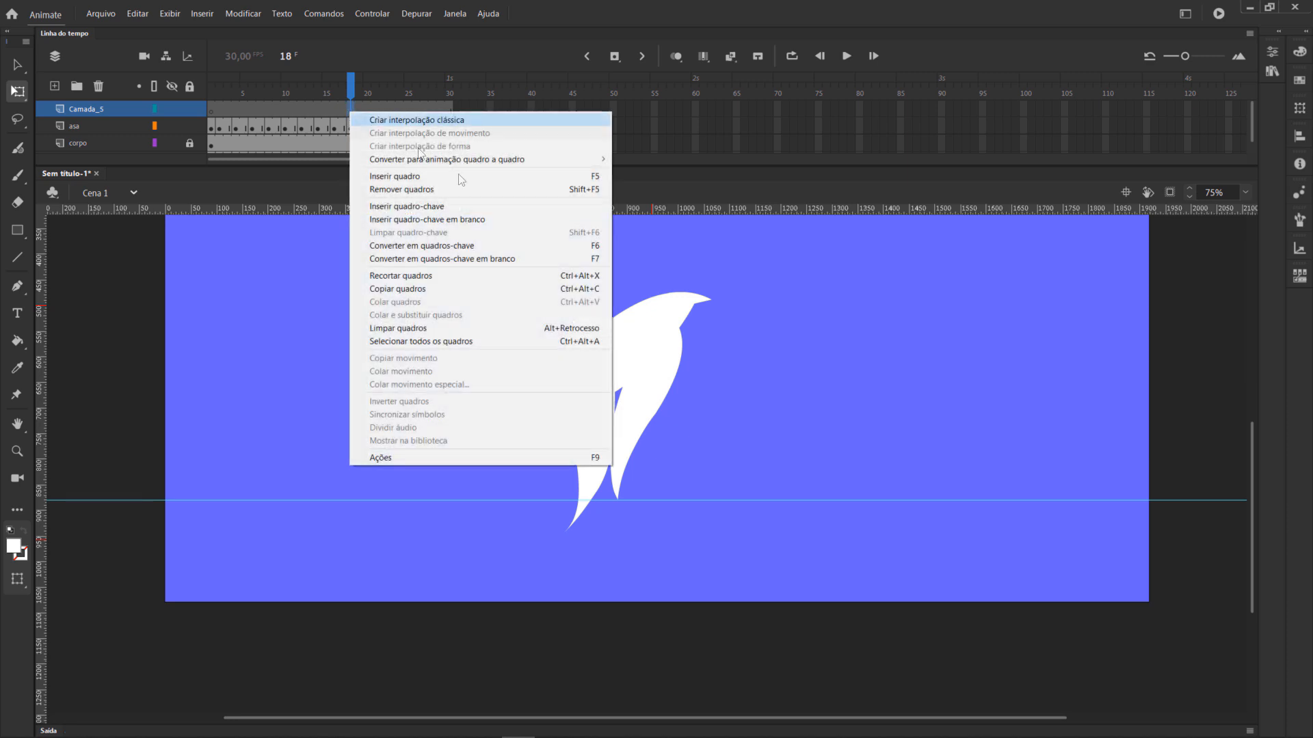
{"action": "left_click", "coordinate": [439, 217]}
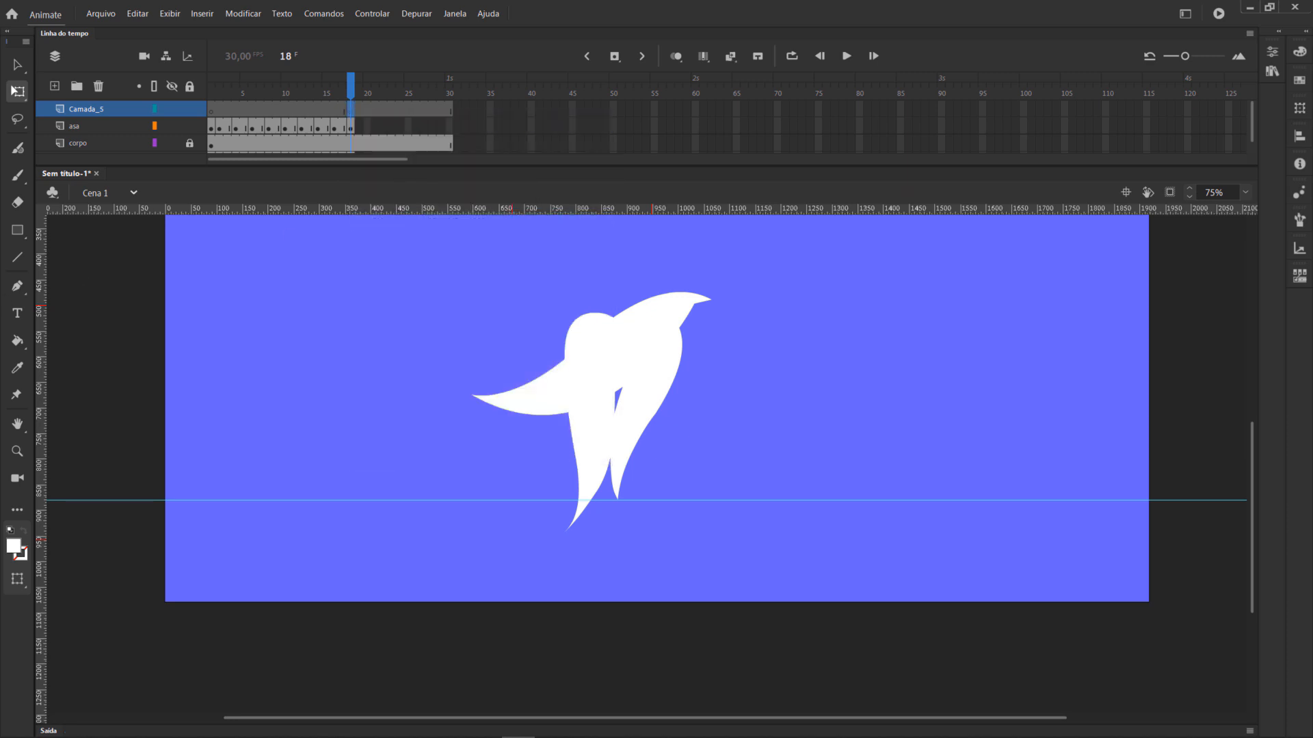
{"action": "left_click", "coordinate": [18, 546]}
{"action": "left_click", "coordinate": [72, 655]}
{"action": "left_click", "coordinate": [20, 176]}
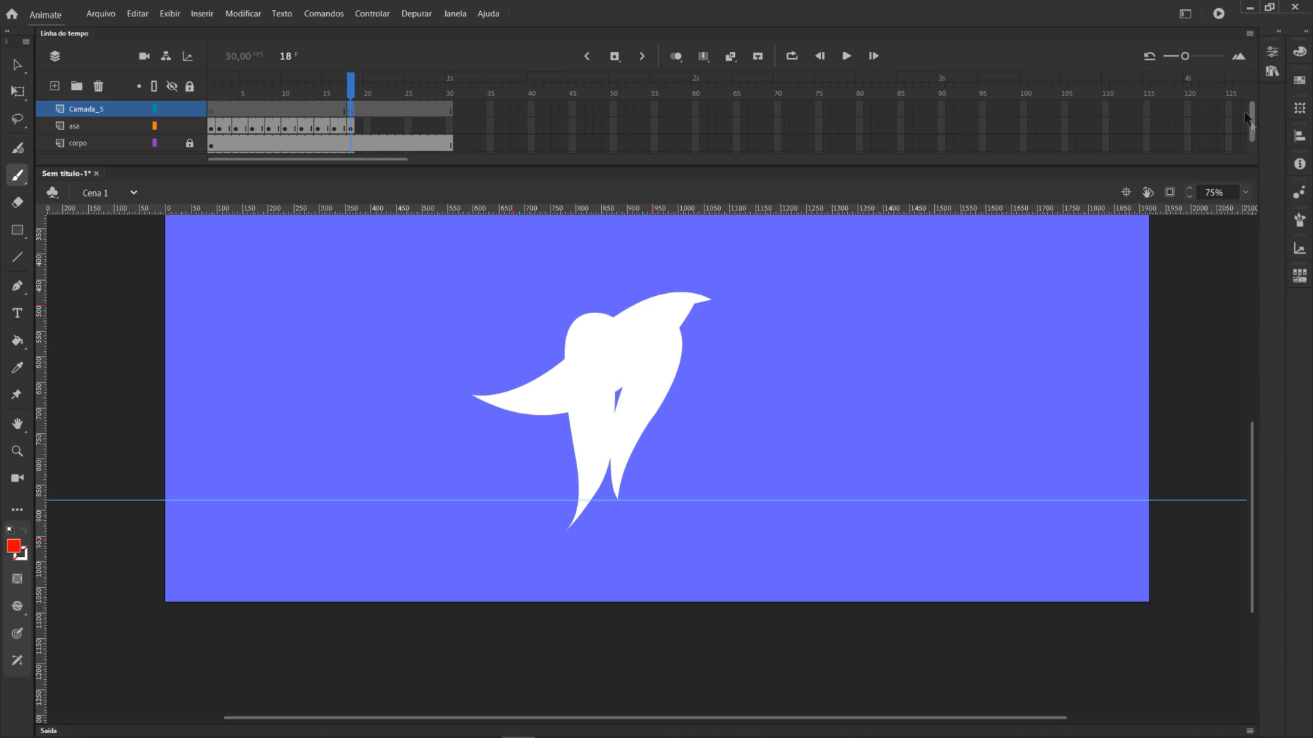
{"action": "left_click", "coordinate": [1270, 52]}
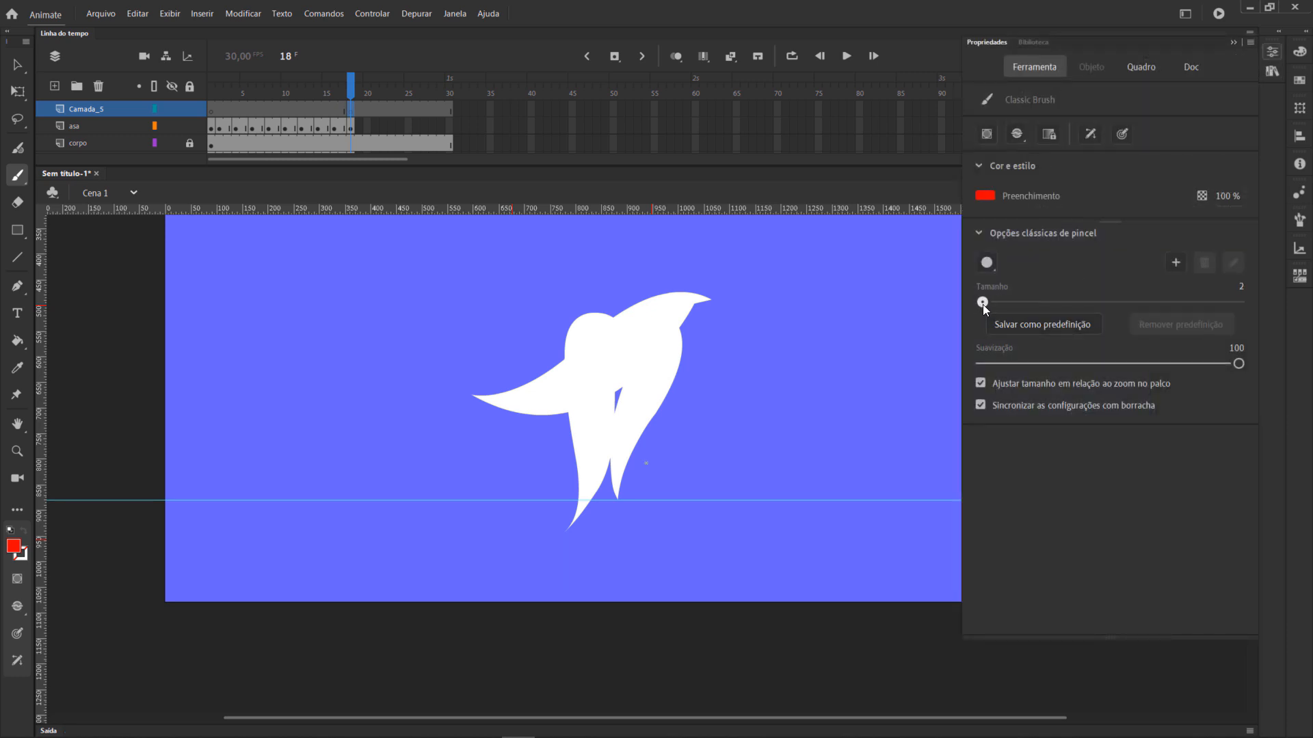
Sketch red guide outlines of both lowered wings on the new layer at frame 18, with their tips crossing below the body.
{"action": "mouse_move", "coordinate": [611, 316]}
{"action": "left_mouse_down"}
{"action": "mouse_move", "coordinate": [568, 342]}
{"action": "mouse_move", "coordinate": [562, 412]}
{"action": "mouse_move", "coordinate": [601, 522]}
{"action": "left_mouse_up"}
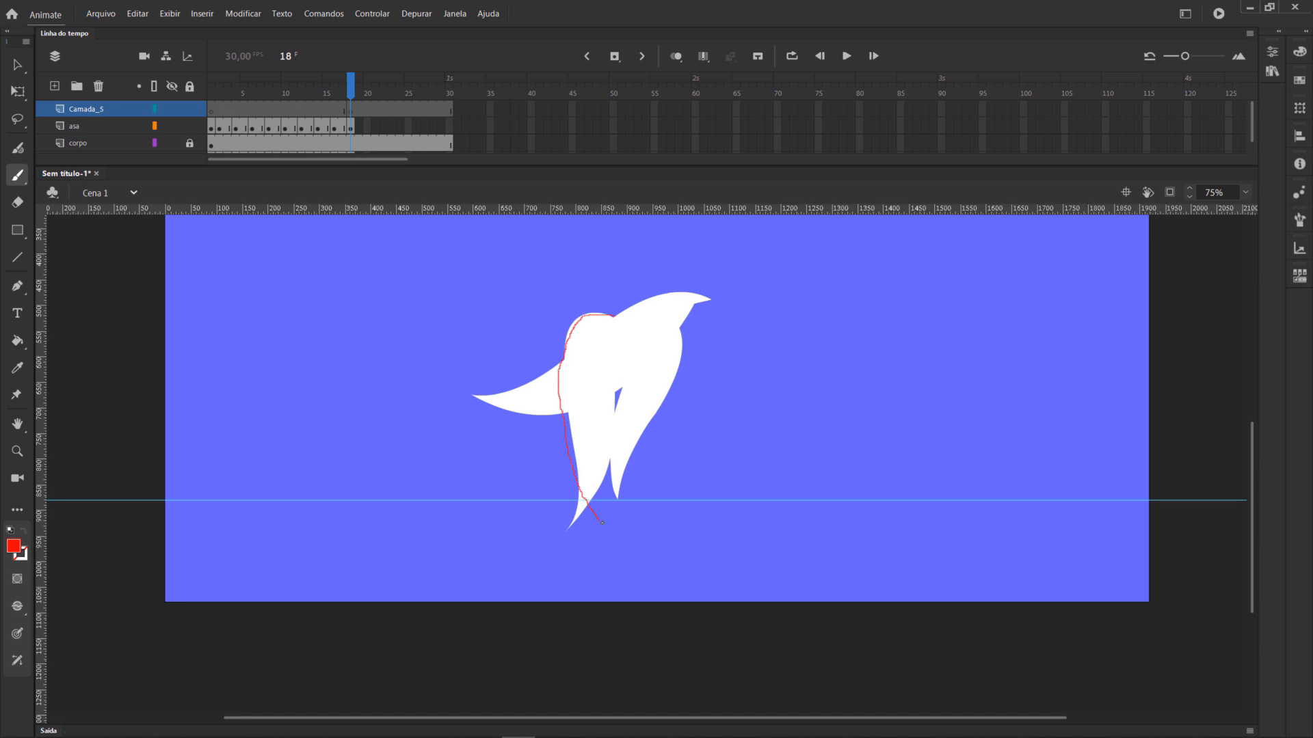
{"action": "mouse_move", "coordinate": [598, 462]}
{"action": "left_mouse_down"}
{"action": "mouse_move", "coordinate": [624, 328]}
{"action": "mouse_move", "coordinate": [611, 315]}
{"action": "mouse_move", "coordinate": [653, 467]}
{"action": "left_mouse_up"}
{"action": "mouse_move", "coordinate": [603, 505]}
{"action": "left_mouse_down"}
{"action": "mouse_move", "coordinate": [628, 386]}
{"action": "mouse_move", "coordinate": [650, 332]}
{"action": "mouse_move", "coordinate": [680, 335]}
{"action": "left_mouse_up"}
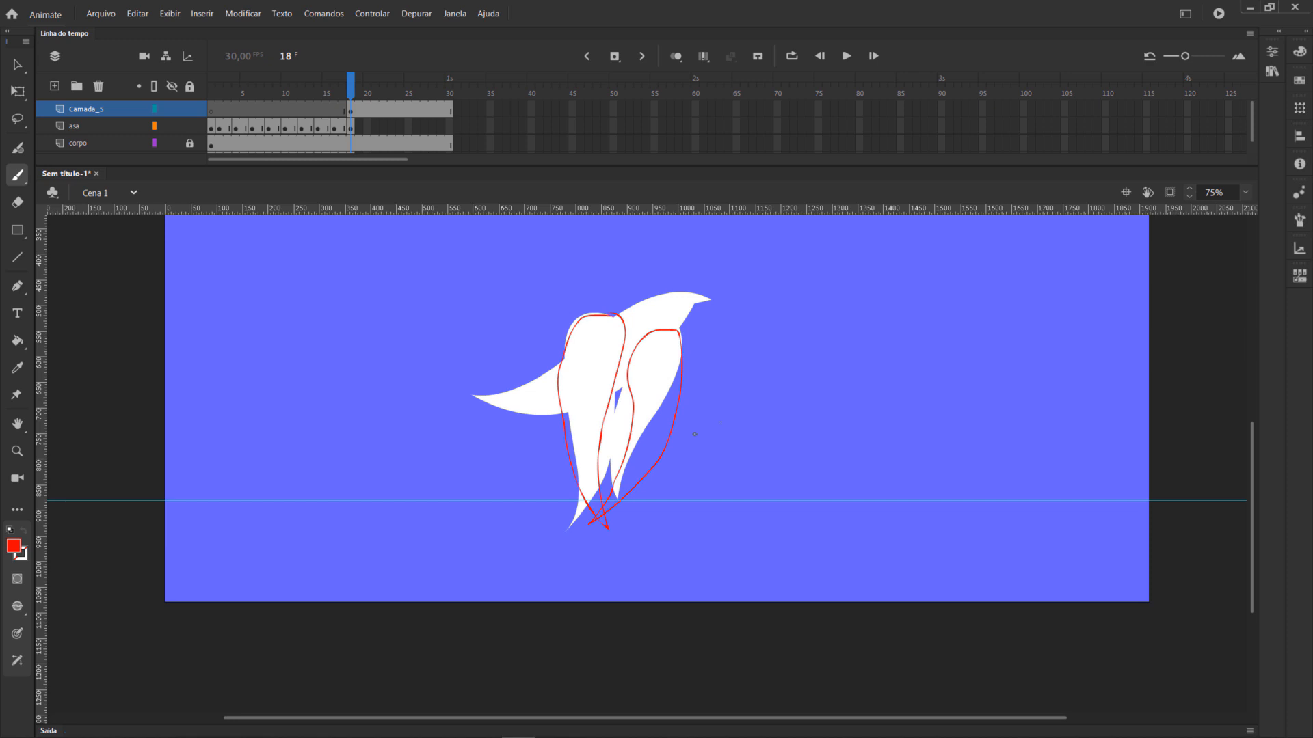
Delete the existing wing shapes from frame 18 on both asa layers.
{"action": "left_click", "coordinate": [350, 125]}
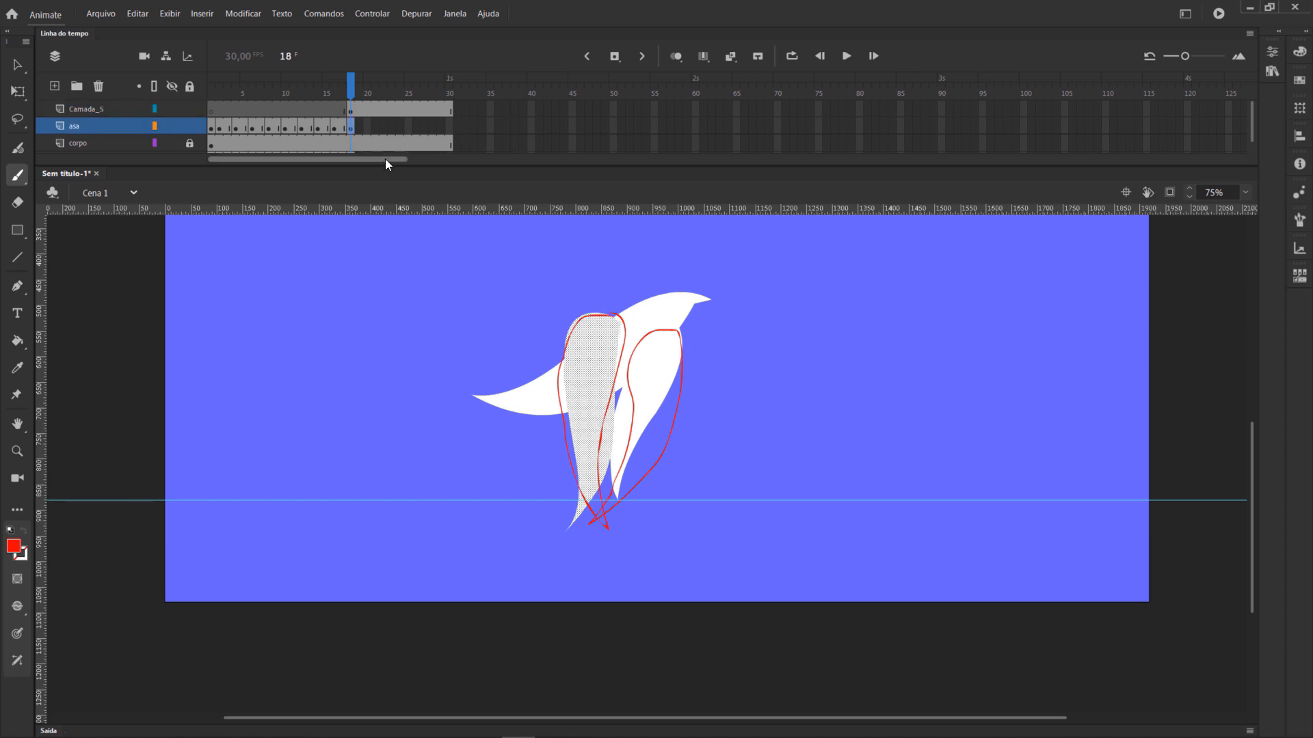
{"action": "key", "text": "Delete"}
{"action": "scroll", "coordinate": [383, 153], "scroll_direction": "down", "scroll_amount": 1}
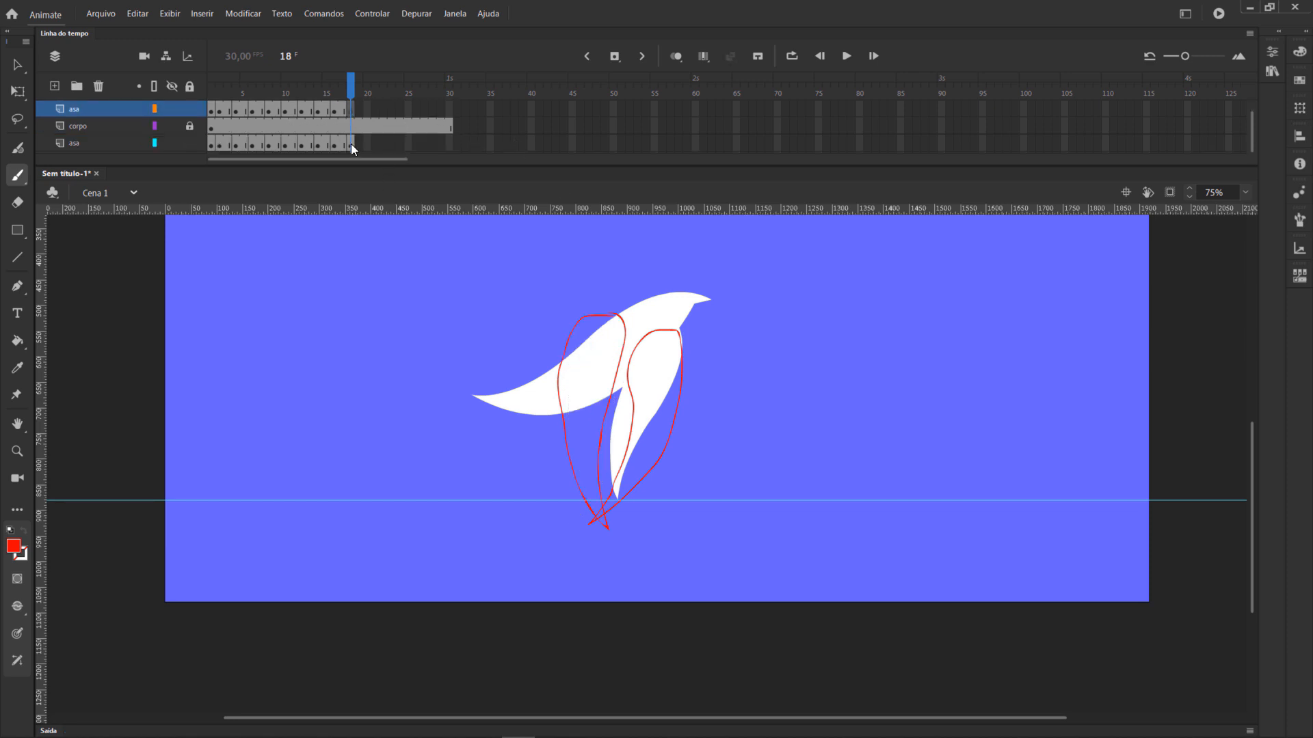
{"action": "left_click", "coordinate": [350, 144]}
{"action": "key", "text": "Delete"}
{"action": "scroll", "coordinate": [604, 352], "scroll_direction": "up", "scroll_amount": 3}
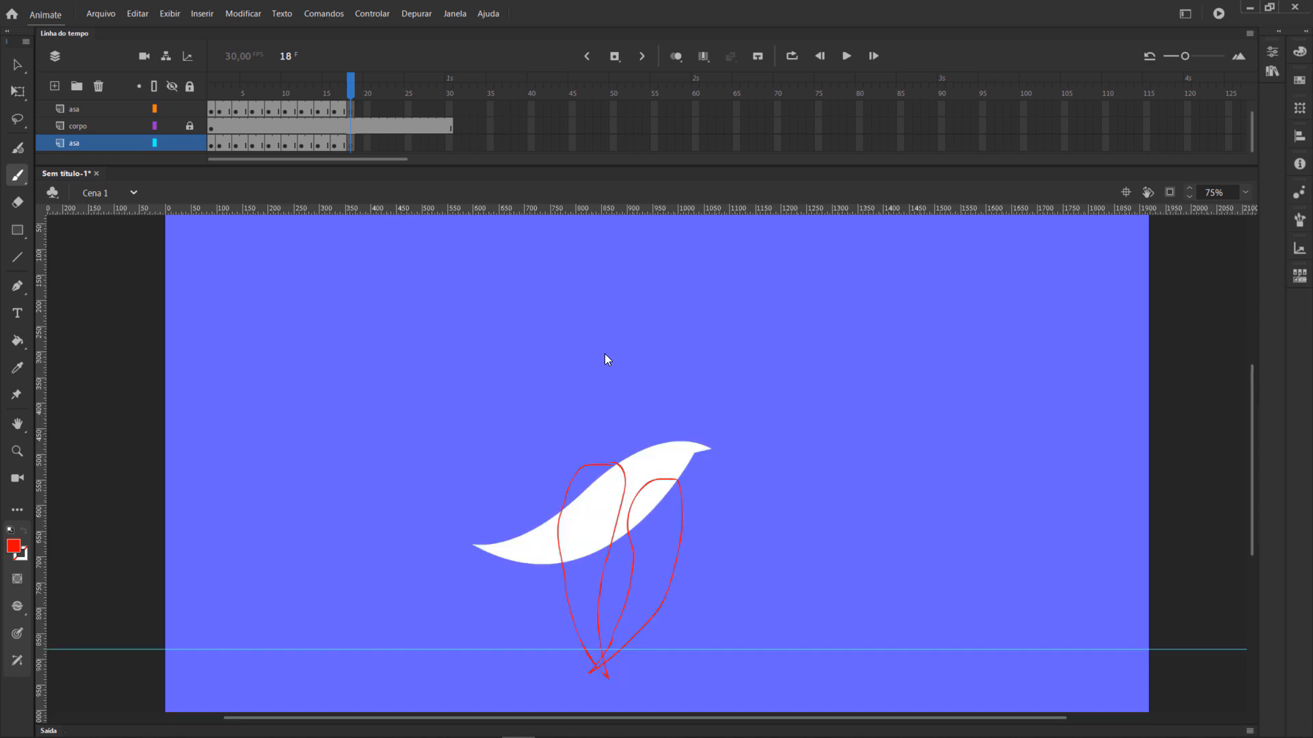
On the upper asa layer at frame 18, trace the rear wing's red outline with the Pen tool and fill it white.
{"action": "left_click", "coordinate": [17, 286]}
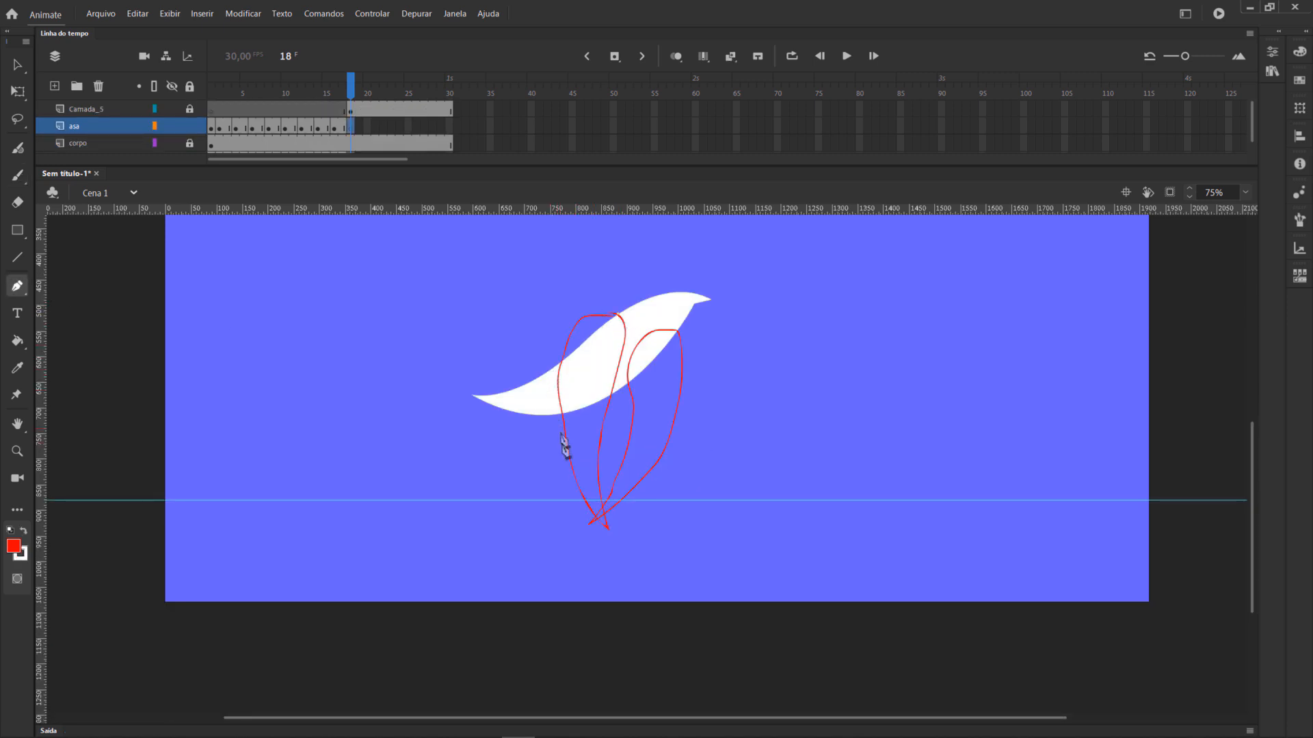
{"action": "left_click_drag", "start_coordinate": [607, 530], "coordinate": [709, 711]}
{"action": "left_click", "coordinate": [607, 534]}
{"action": "left_click", "coordinate": [618, 316]}
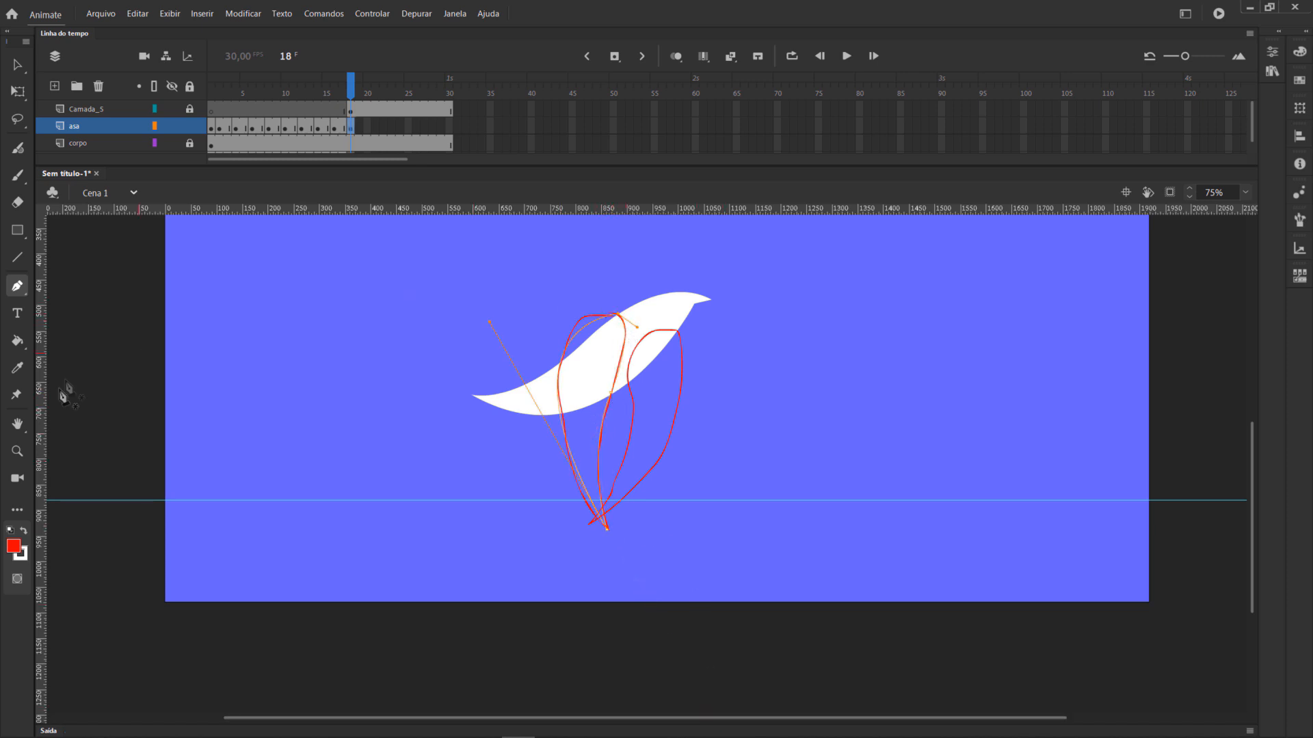
{"action": "left_click", "coordinate": [17, 340]}
{"action": "left_click", "coordinate": [13, 540]}
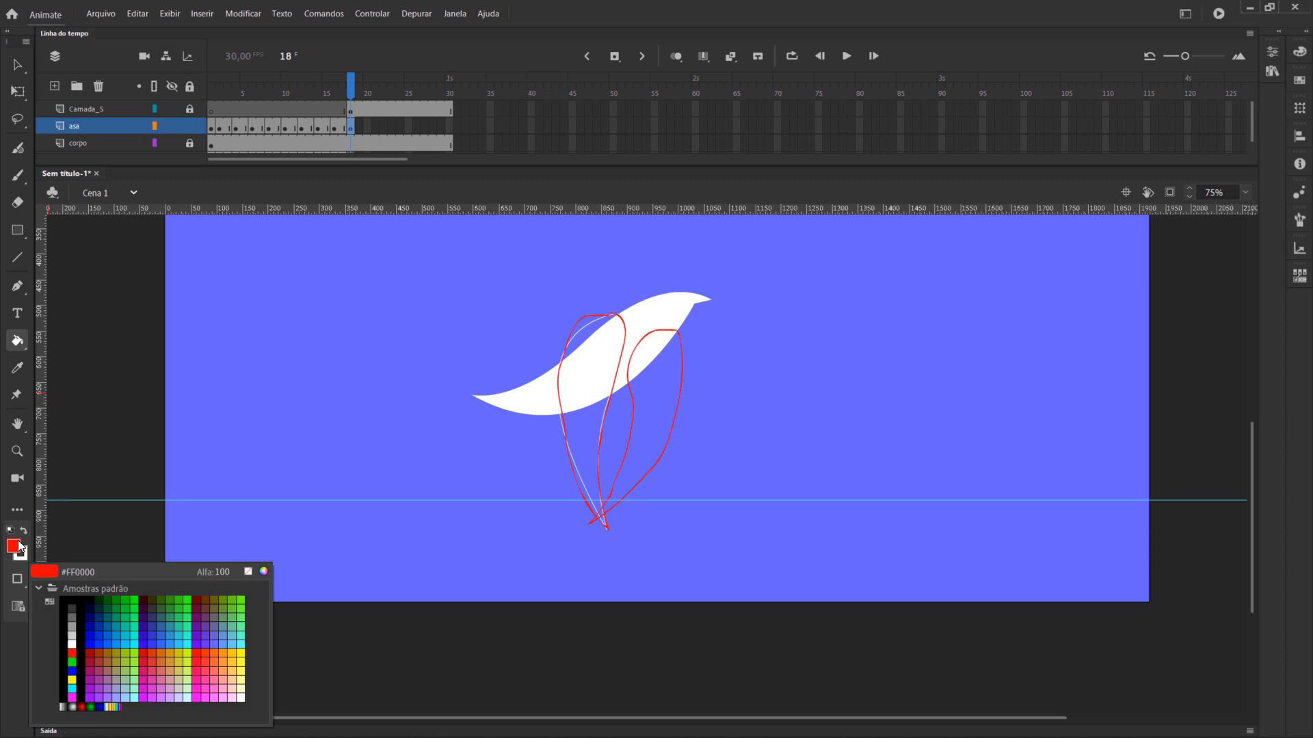
{"action": "left_click", "coordinate": [77, 640]}
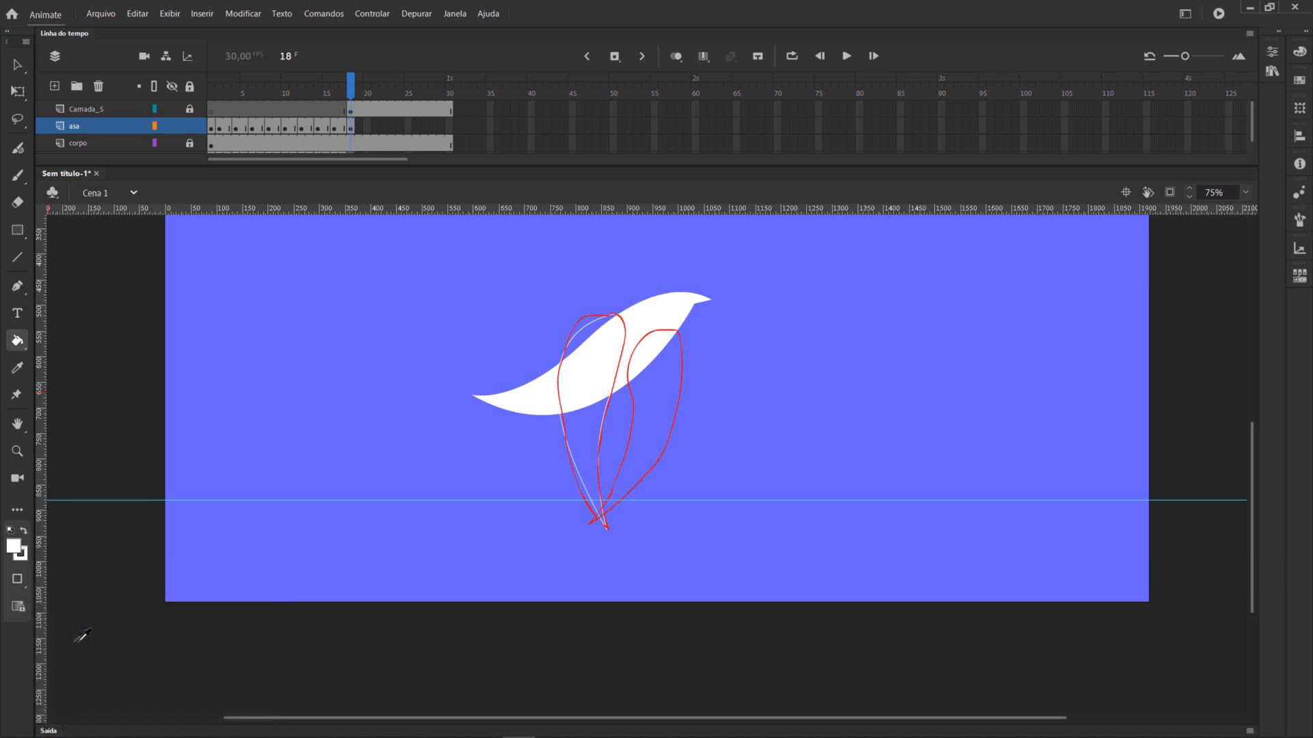
{"action": "left_click", "coordinate": [585, 396]}
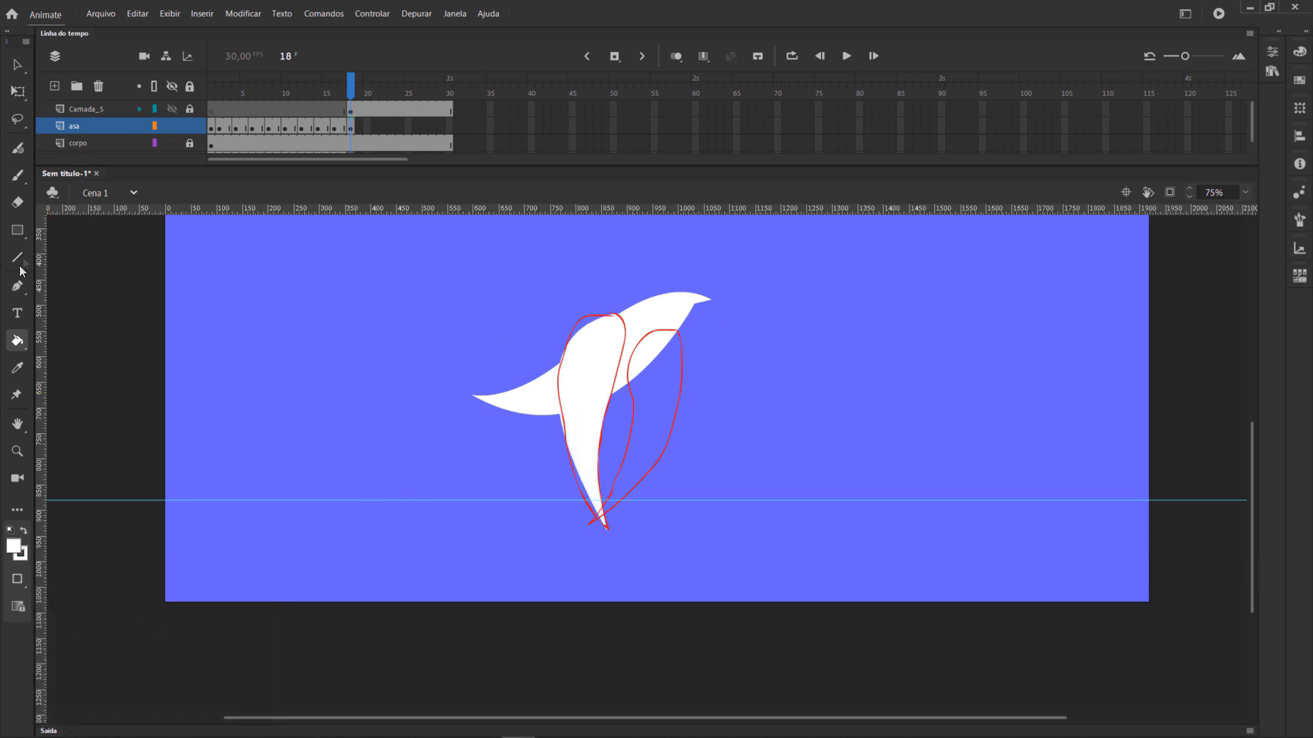
On the lower asa layer at frame 18, trace the head-side wing's red outline with the Pen tool and fill it white.
{"action": "left_click", "coordinate": [19, 290]}
{"action": "scroll", "coordinate": [360, 106], "scroll_direction": "down", "scroll_amount": 1}
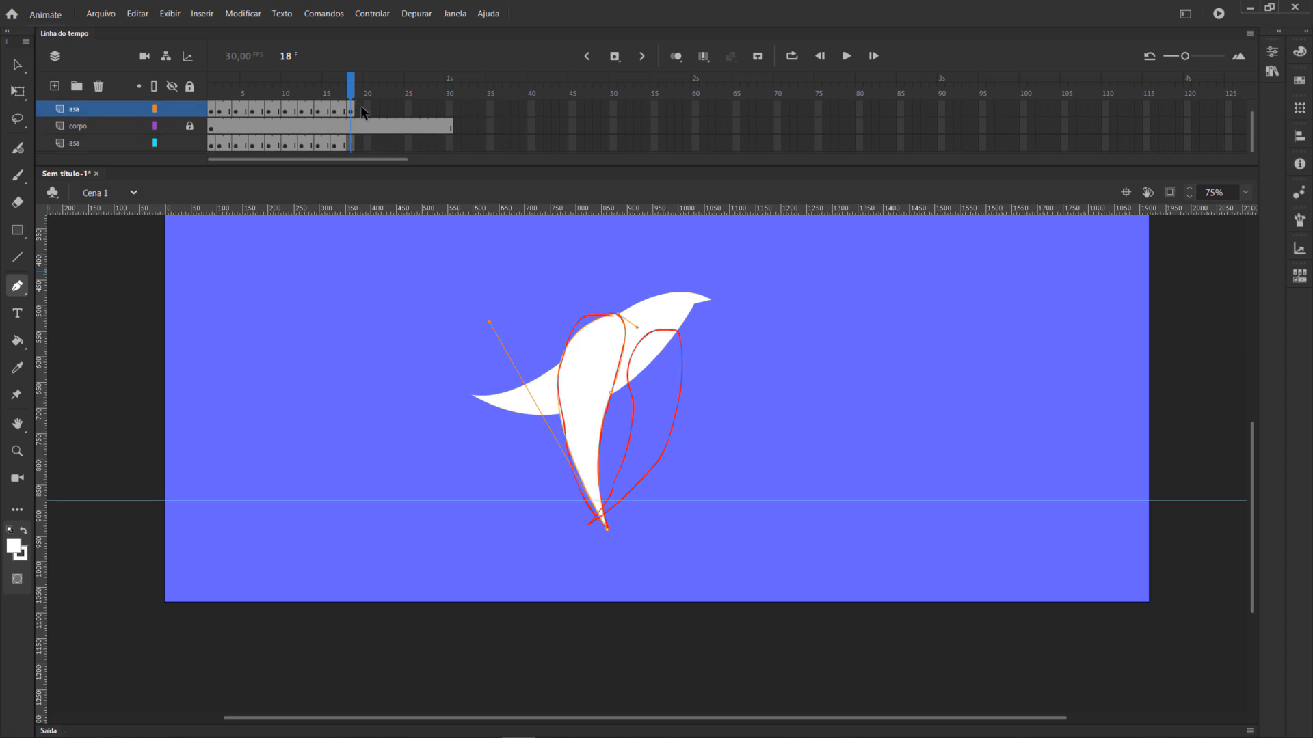
{"action": "left_click", "coordinate": [352, 140]}
{"action": "left_click_drag", "start_coordinate": [589, 525], "coordinate": [456, 609]}
{"action": "left_click", "coordinate": [589, 525]}
{"action": "mouse_move", "coordinate": [633, 400]}
{"action": "left_mouse_down"}
{"action": "mouse_move", "coordinate": [627, 351]}
{"action": "mouse_move", "coordinate": [744, 342]}
{"action": "left_mouse_up"}
{"action": "left_click", "coordinate": [633, 400]}
{"action": "left_click", "coordinate": [17, 341]}
{"action": "left_click", "coordinate": [650, 403]}
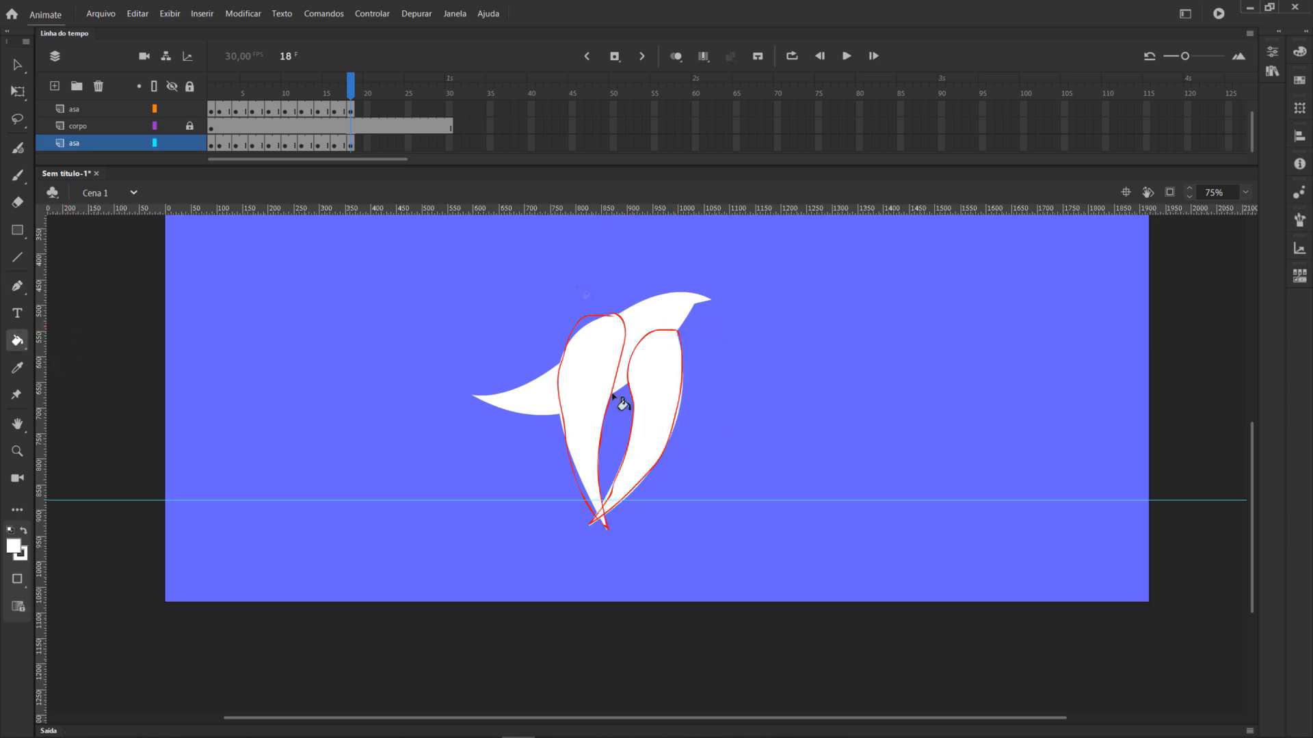
Delete the red sketch layer and remove the stroke from both new wing shapes on frame 18.
{"action": "left_click", "coordinate": [89, 114]}
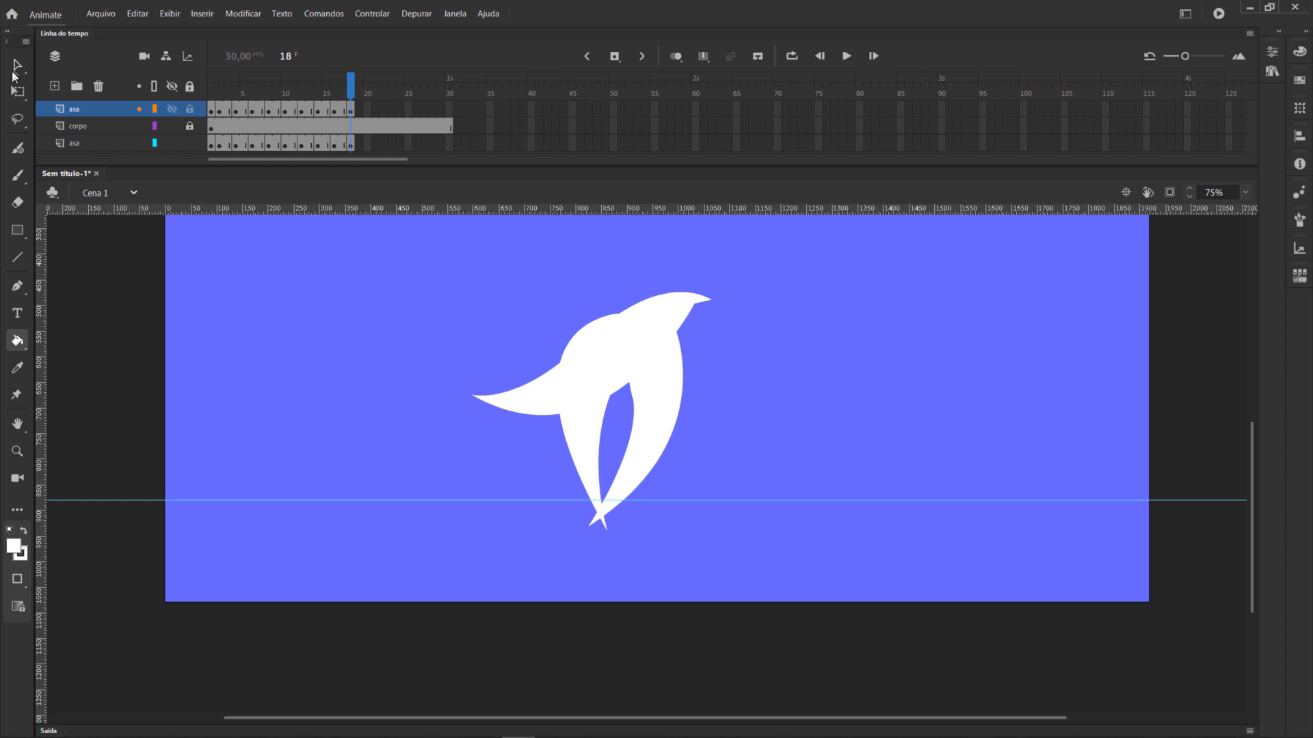
{"action": "left_click", "coordinate": [14, 69]}
{"action": "mouse_move", "coordinate": [453, 253]}
{"action": "left_mouse_down"}
{"action": "mouse_move", "coordinate": [838, 622]}
{"action": "mouse_move", "coordinate": [852, 660]}
{"action": "left_mouse_up"}
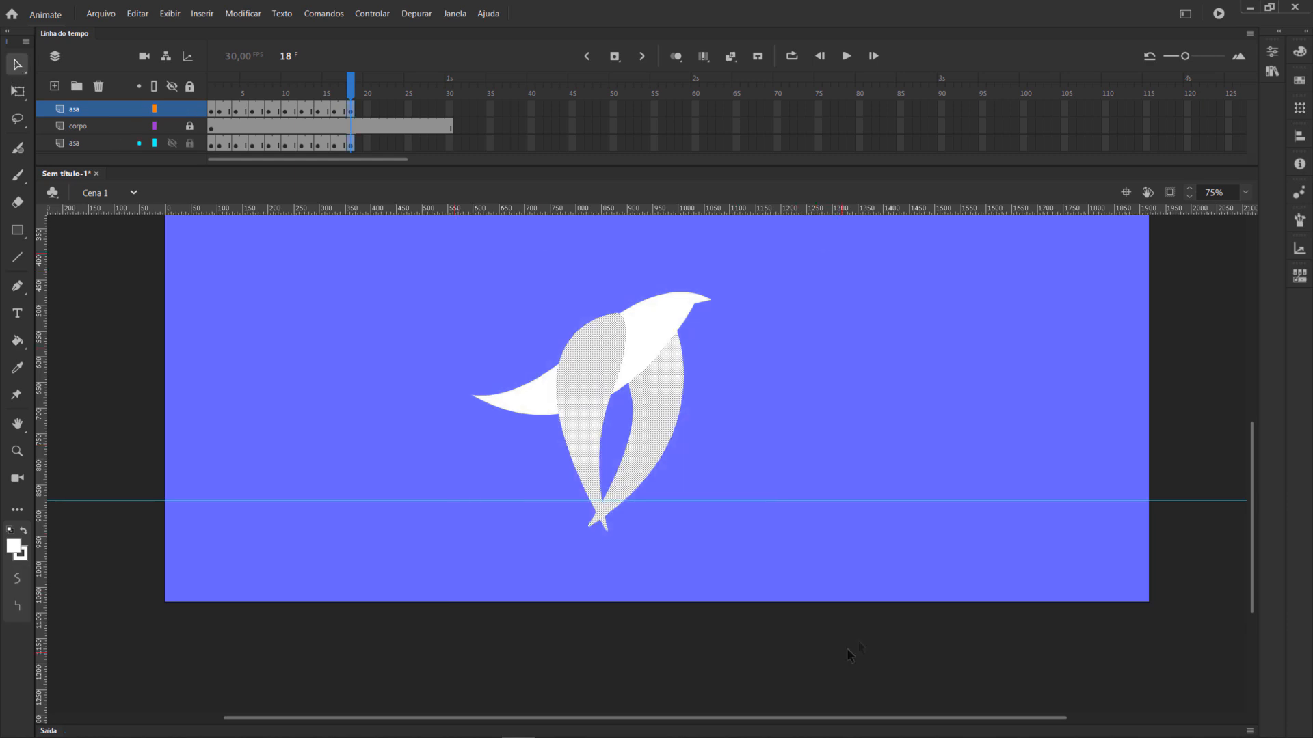
{"action": "left_click", "coordinate": [1271, 52]}
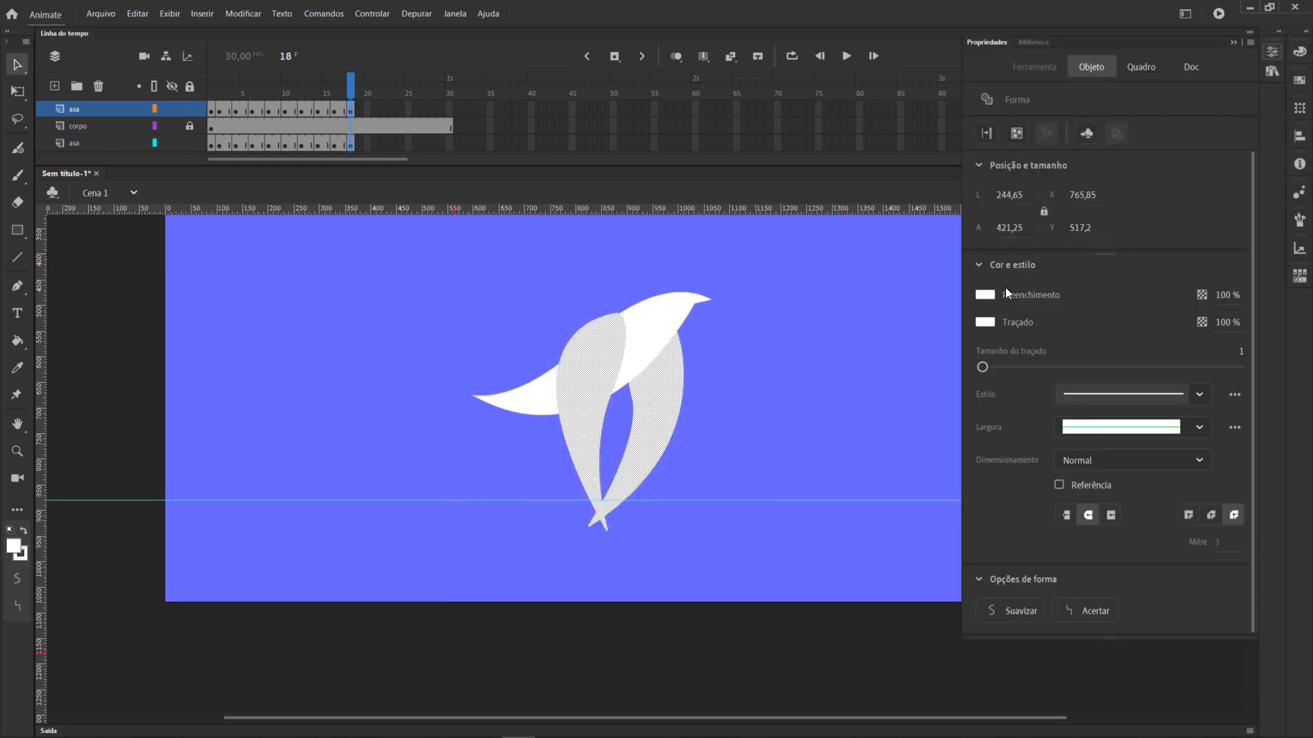
{"action": "left_click", "coordinate": [985, 322]}
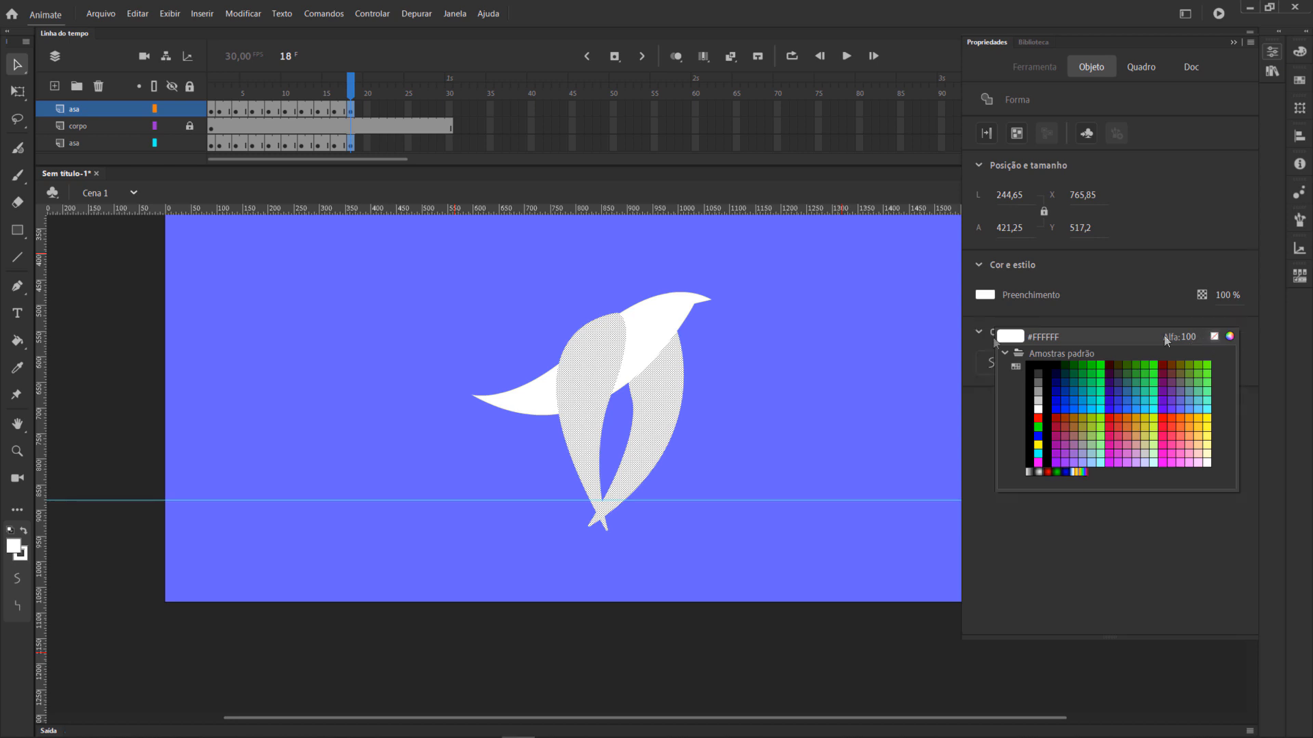
{"action": "left_click", "coordinate": [821, 337]}
{"action": "left_click", "coordinate": [820, 337]}
Insert a keyframe at frame 20 on both the upper and lower asa layers.
{"action": "left_click_drag", "start_coordinate": [315, 91], "coordinate": [351, 110]}
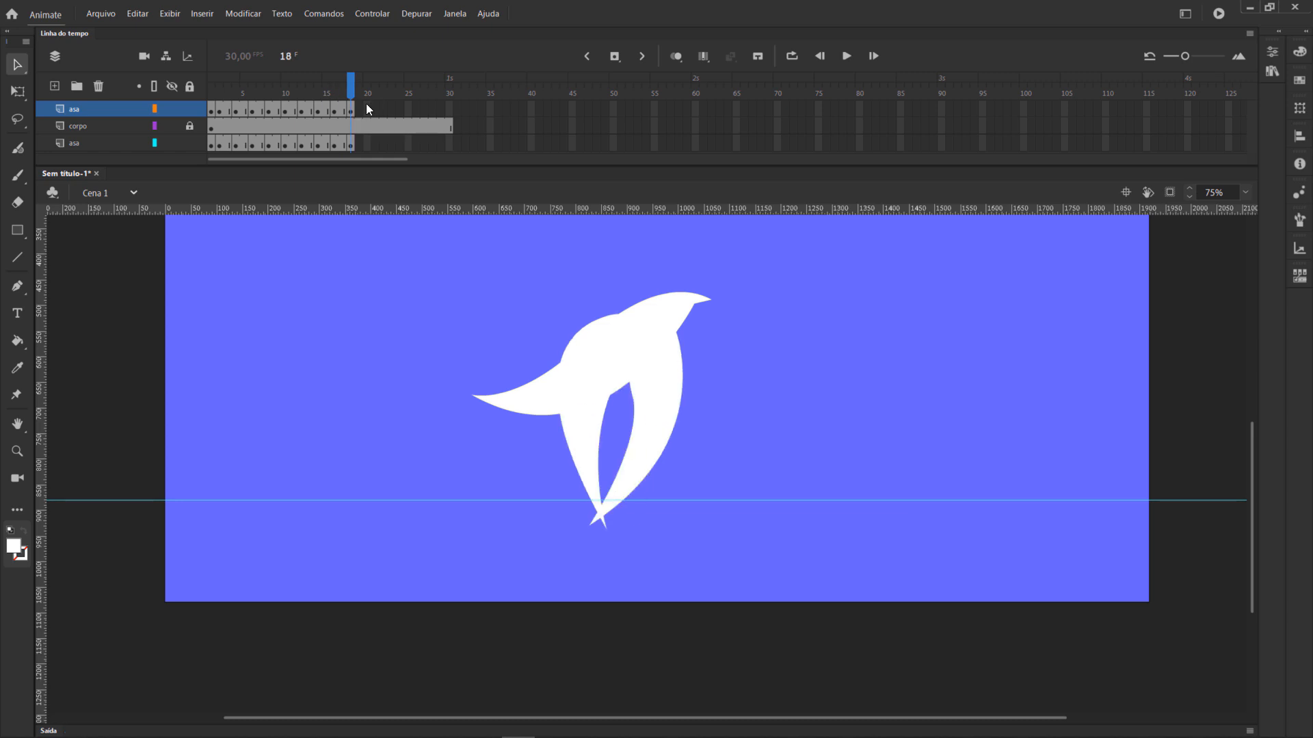
{"action": "right_click", "coordinate": [367, 108]}
{"action": "left_click", "coordinate": [387, 212]}
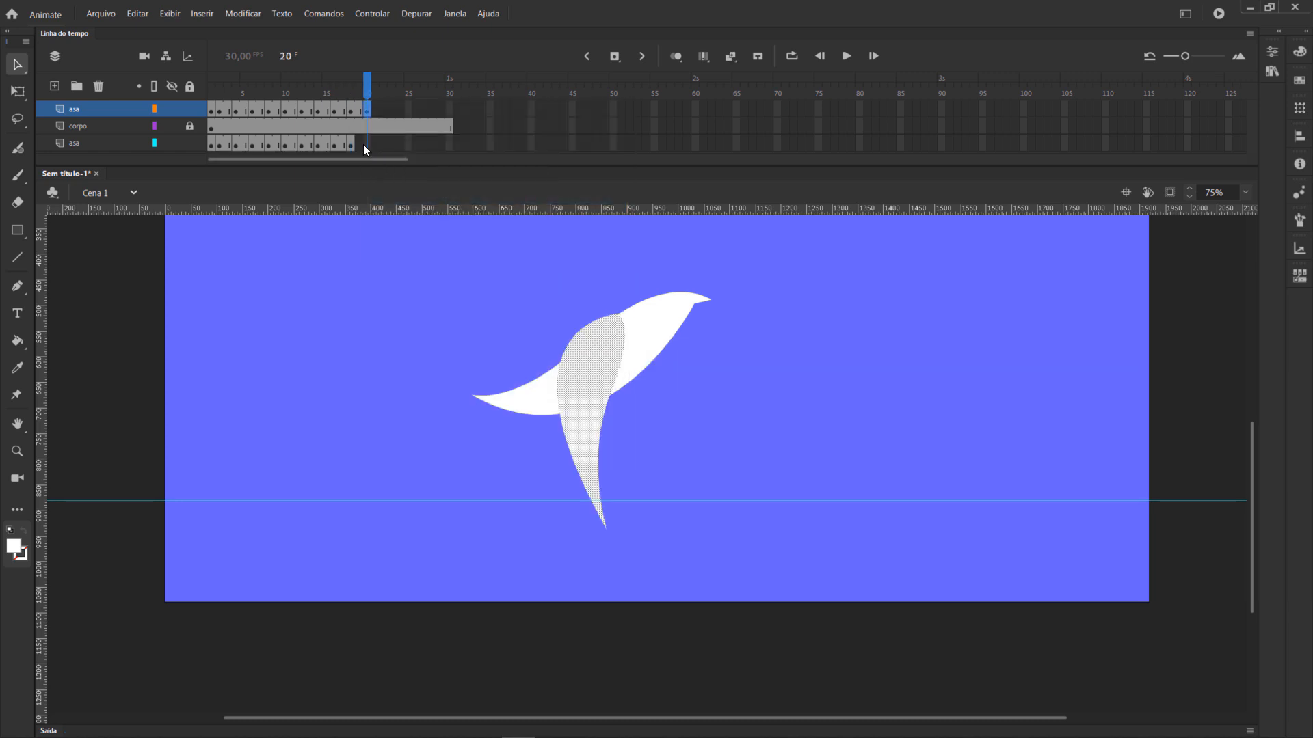
{"action": "right_click", "coordinate": [363, 145]}
{"action": "left_click", "coordinate": [447, 239]}
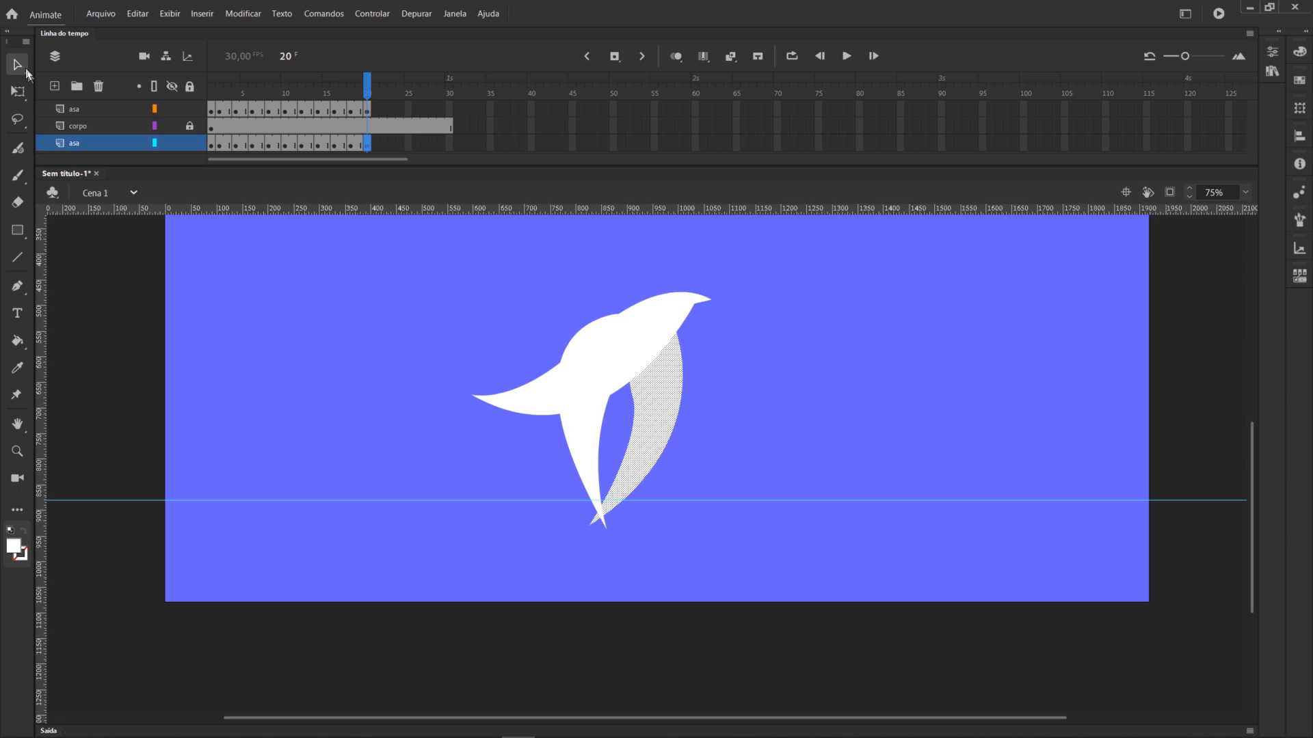
On frame 20, rotate the rear wing slightly clockwise about its base so its tip moves toward the tail.
{"action": "left_click", "coordinate": [592, 405]}
{"action": "key", "text": "q"}
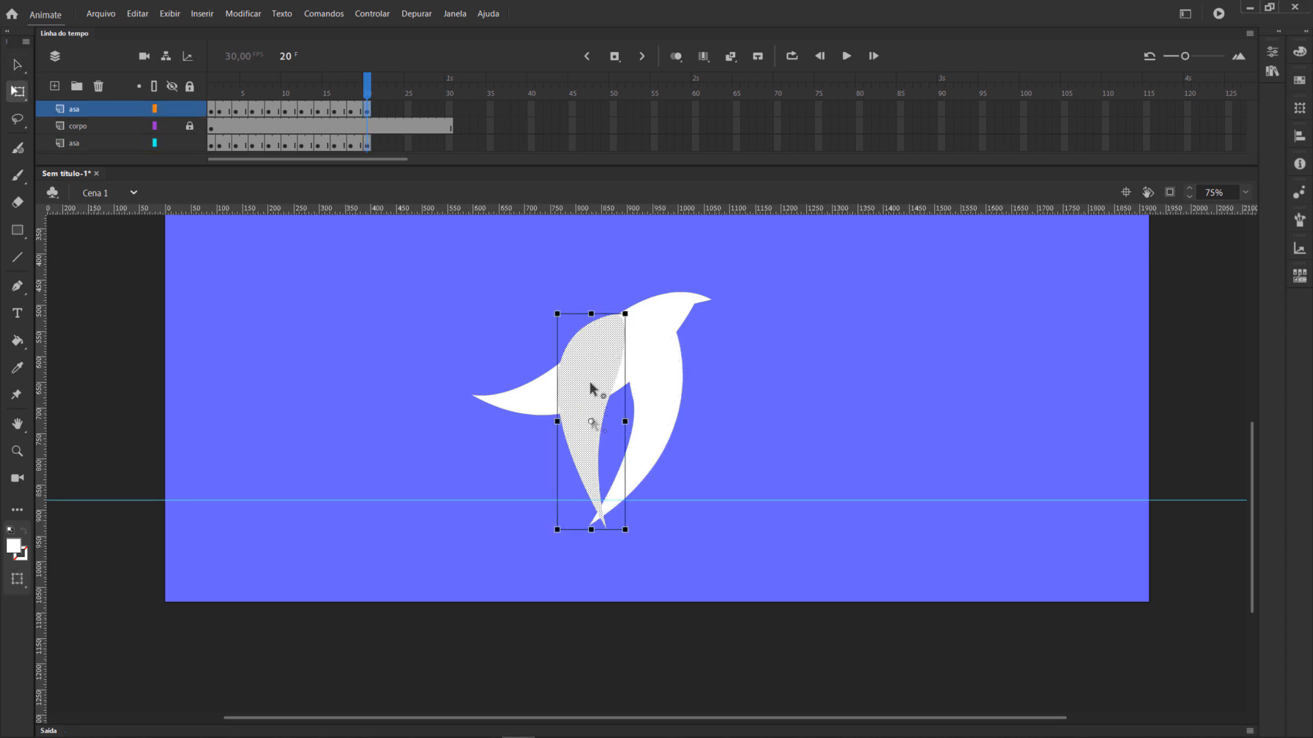
{"action": "left_click_drag", "start_coordinate": [556, 535], "coordinate": [524, 519]}
{"action": "left_click", "coordinate": [784, 378]}
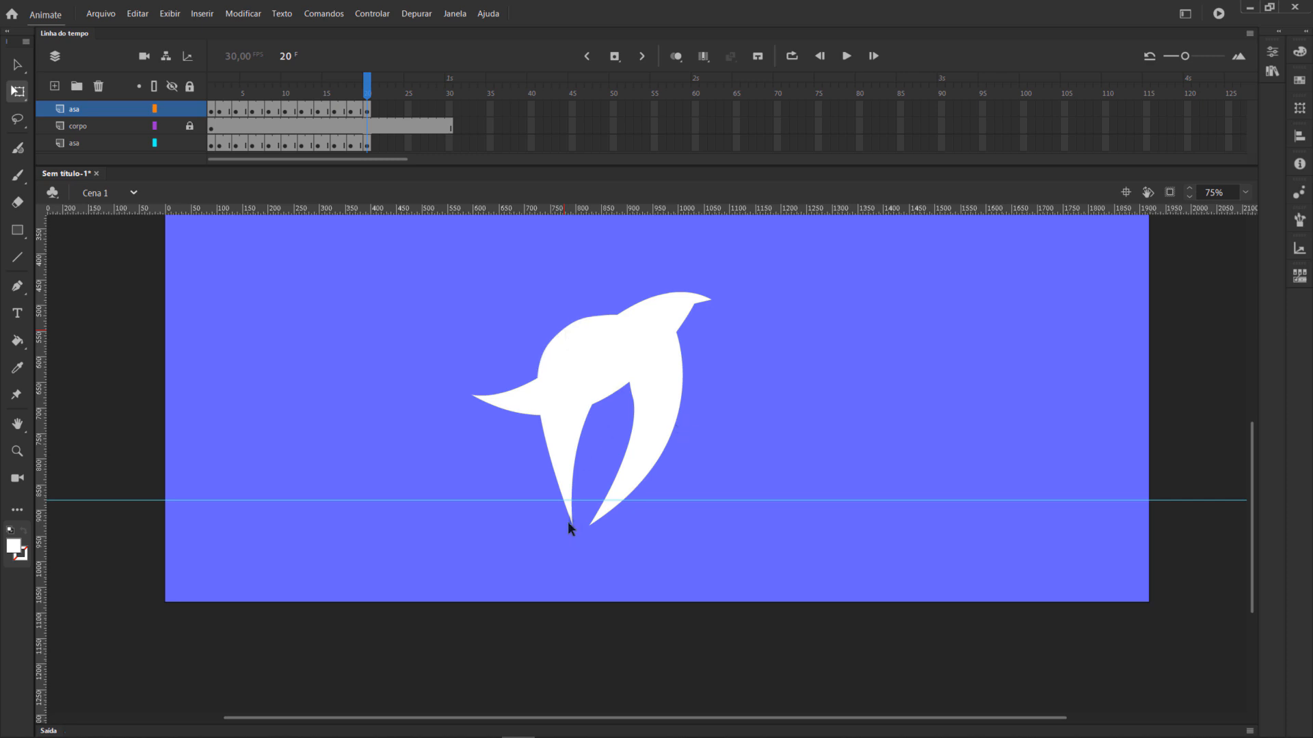
On frame 20, rotate the head-side wing slightly counterclockwise about its base and curve its outer edge outward.
{"action": "left_click", "coordinate": [658, 378]}
{"action": "left_click_drag", "start_coordinate": [636, 424], "coordinate": [639, 335]}
{"action": "left_click_drag", "start_coordinate": [685, 526], "coordinate": [716, 513]}
{"action": "left_click_drag", "start_coordinate": [666, 368], "coordinate": [689, 380]}
{"action": "left_click", "coordinate": [685, 375]}
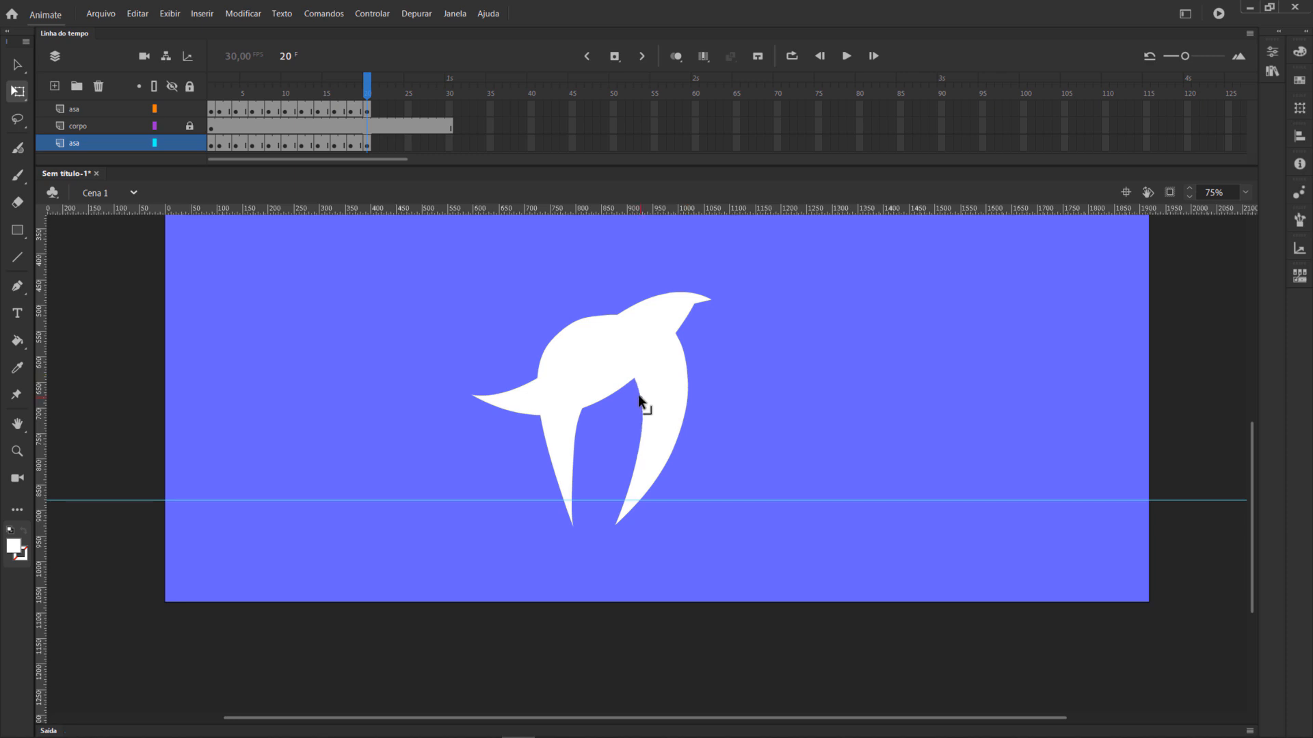
Insert a keyframe at frame 22 on both the upper and lower asa layers.
{"action": "left_click_drag", "start_coordinate": [375, 95], "coordinate": [368, 126]}
{"action": "right_click", "coordinate": [386, 109]}
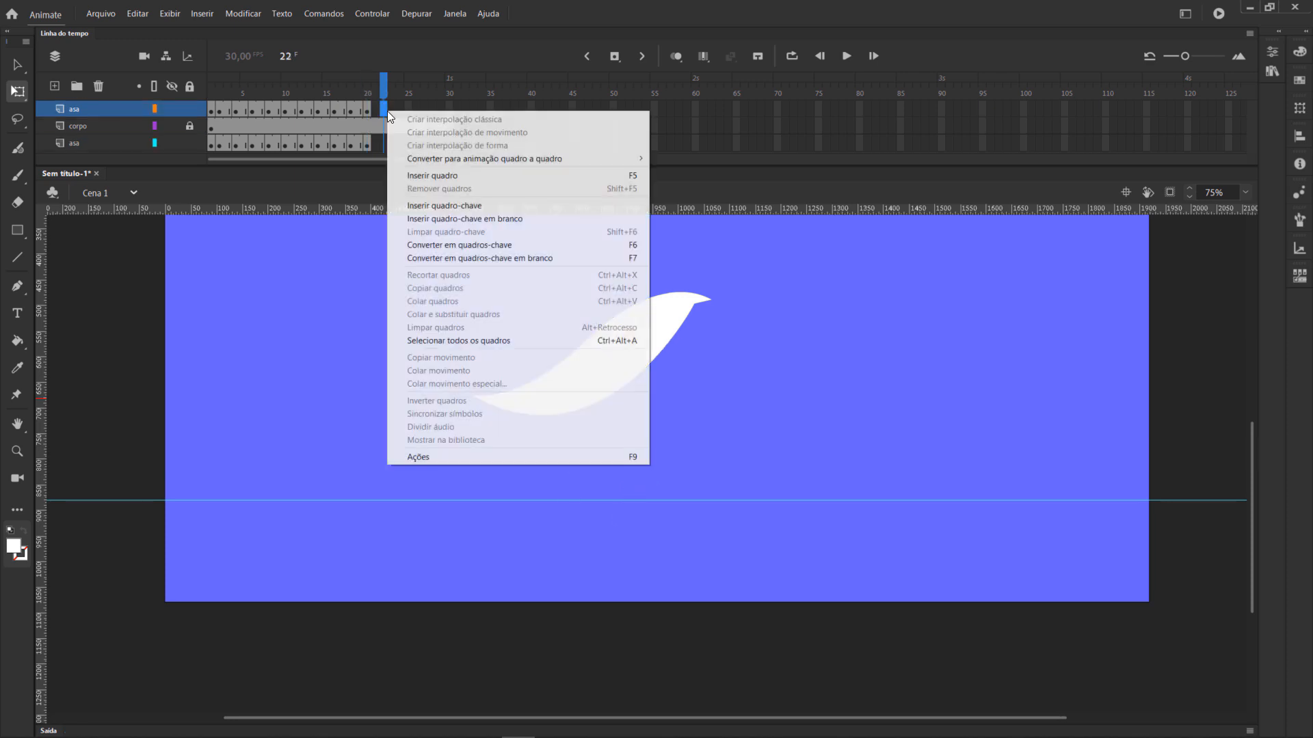
{"action": "left_click", "coordinate": [417, 170]}
{"action": "right_click", "coordinate": [382, 146]}
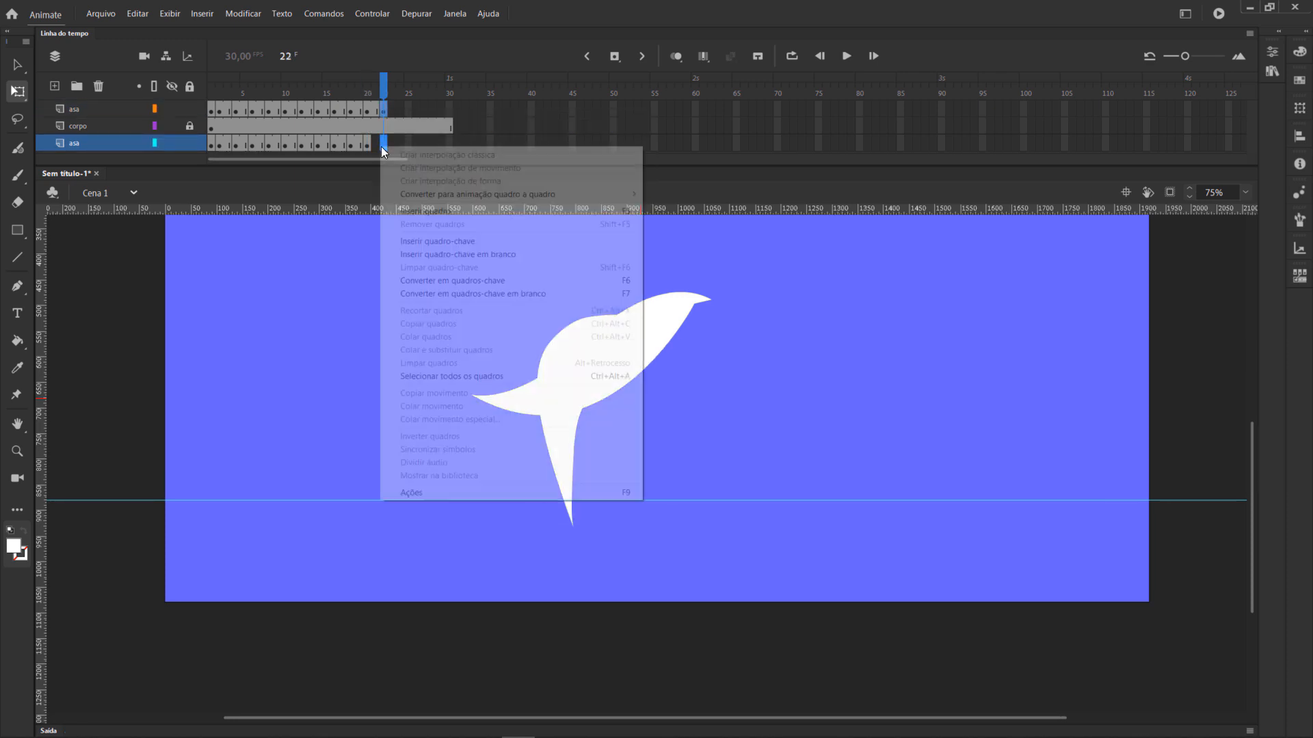
{"action": "left_click", "coordinate": [472, 226]}
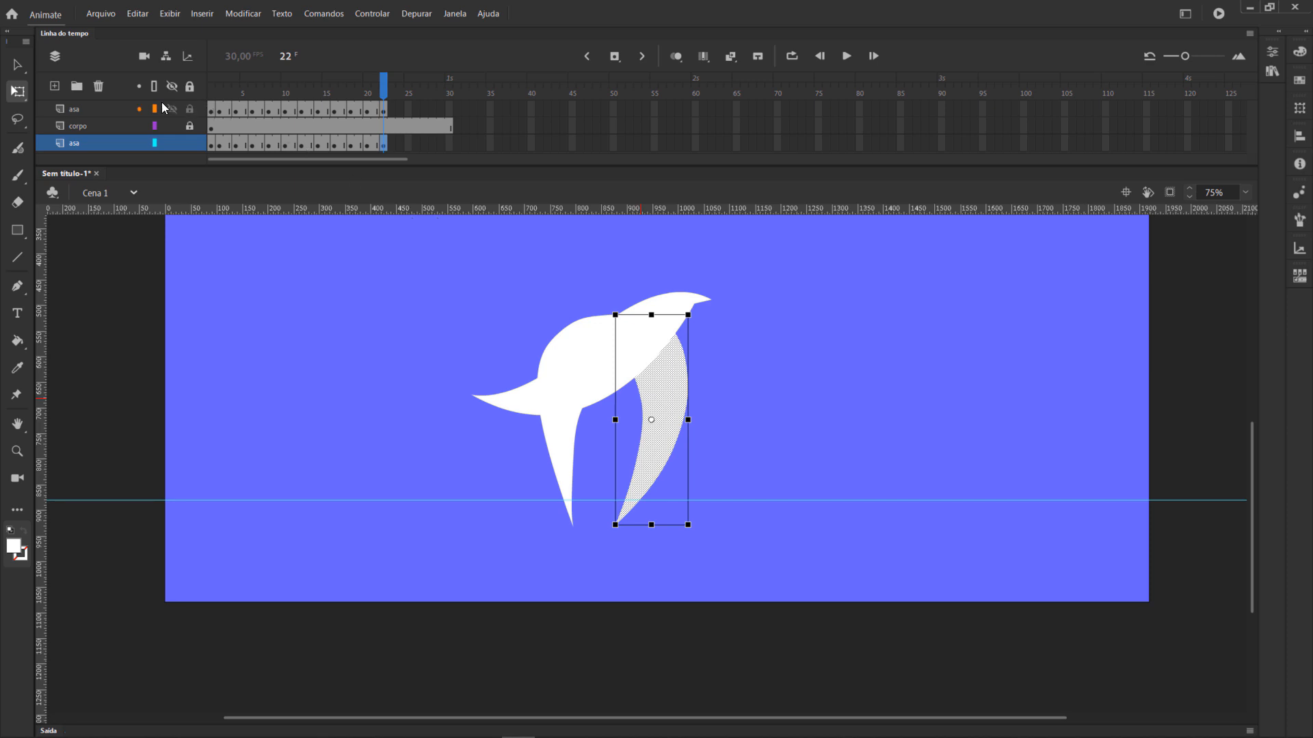
Add a new layer above the upper asa layer, insert a keyframe at frame 22 and ready the red brush there.
{"action": "left_click", "coordinate": [97, 108]}
{"action": "left_click", "coordinate": [55, 86]}
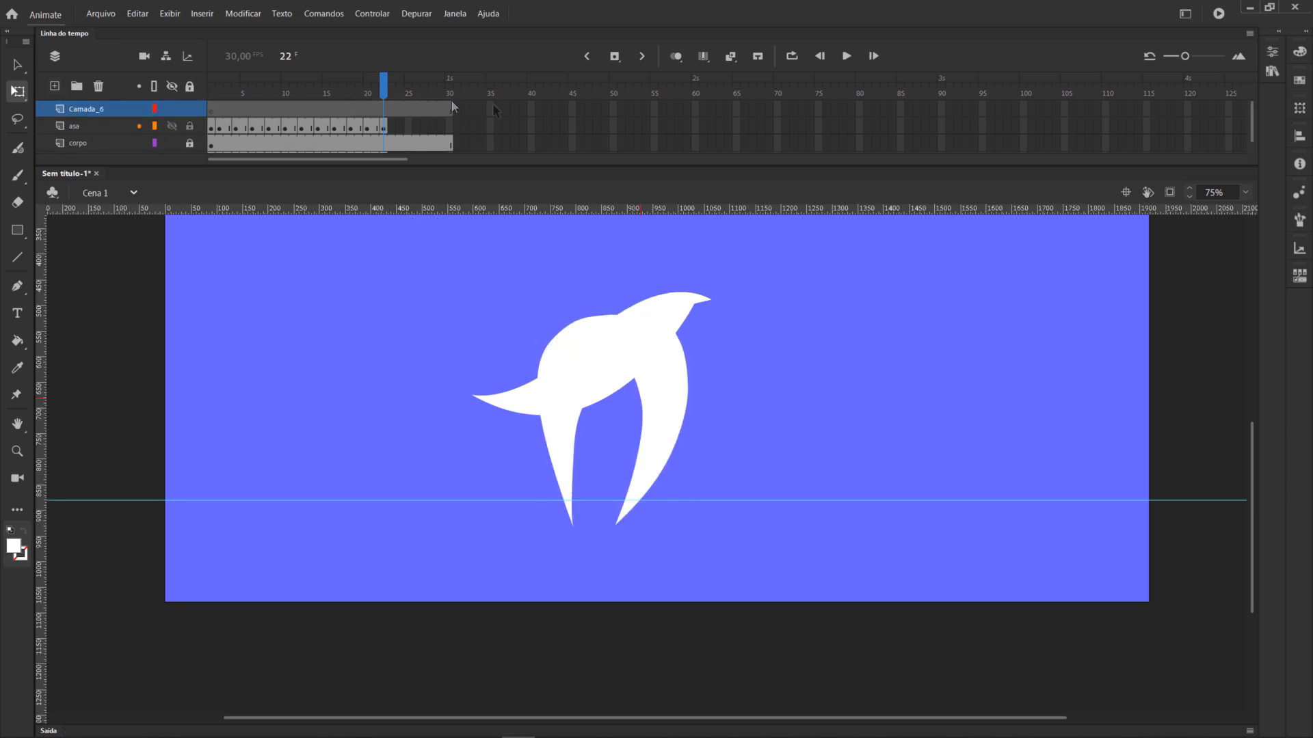
{"action": "right_click", "coordinate": [384, 108]}
{"action": "left_click", "coordinate": [478, 216]}
{"action": "left_click", "coordinate": [674, 378]}
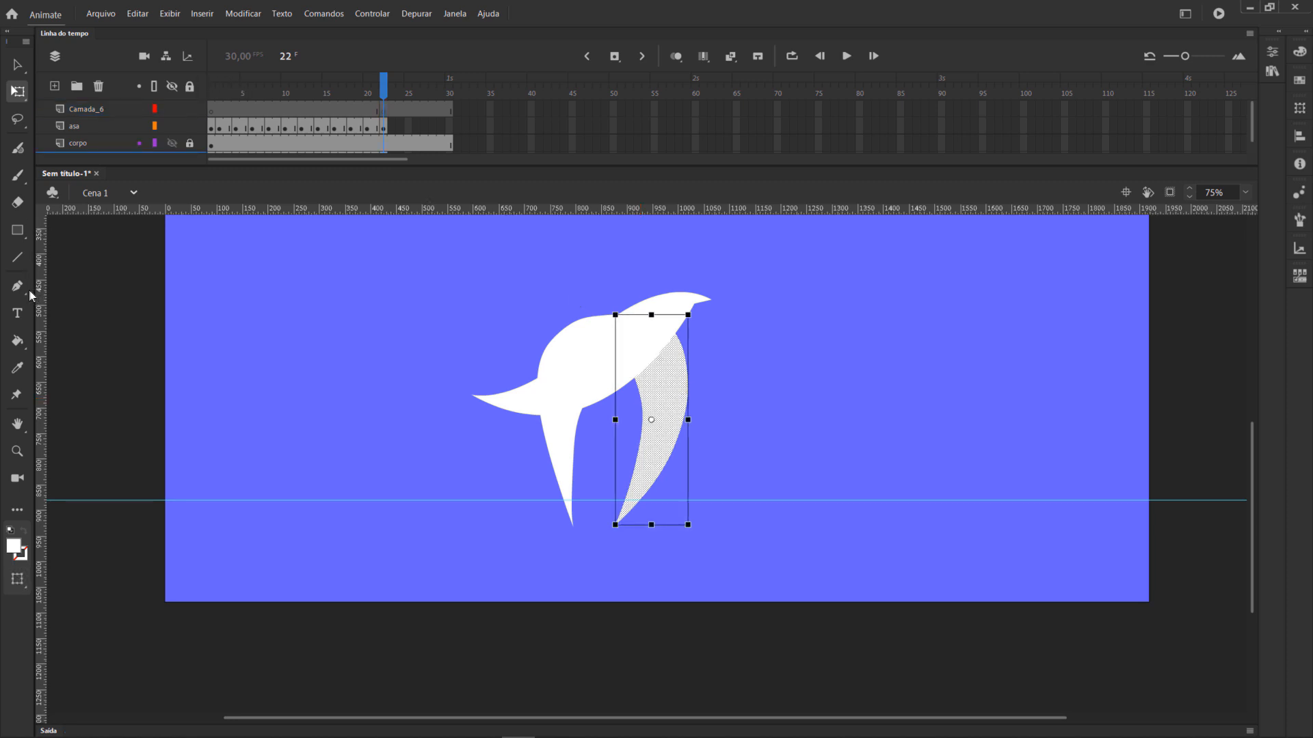
{"action": "left_click", "coordinate": [17, 178]}
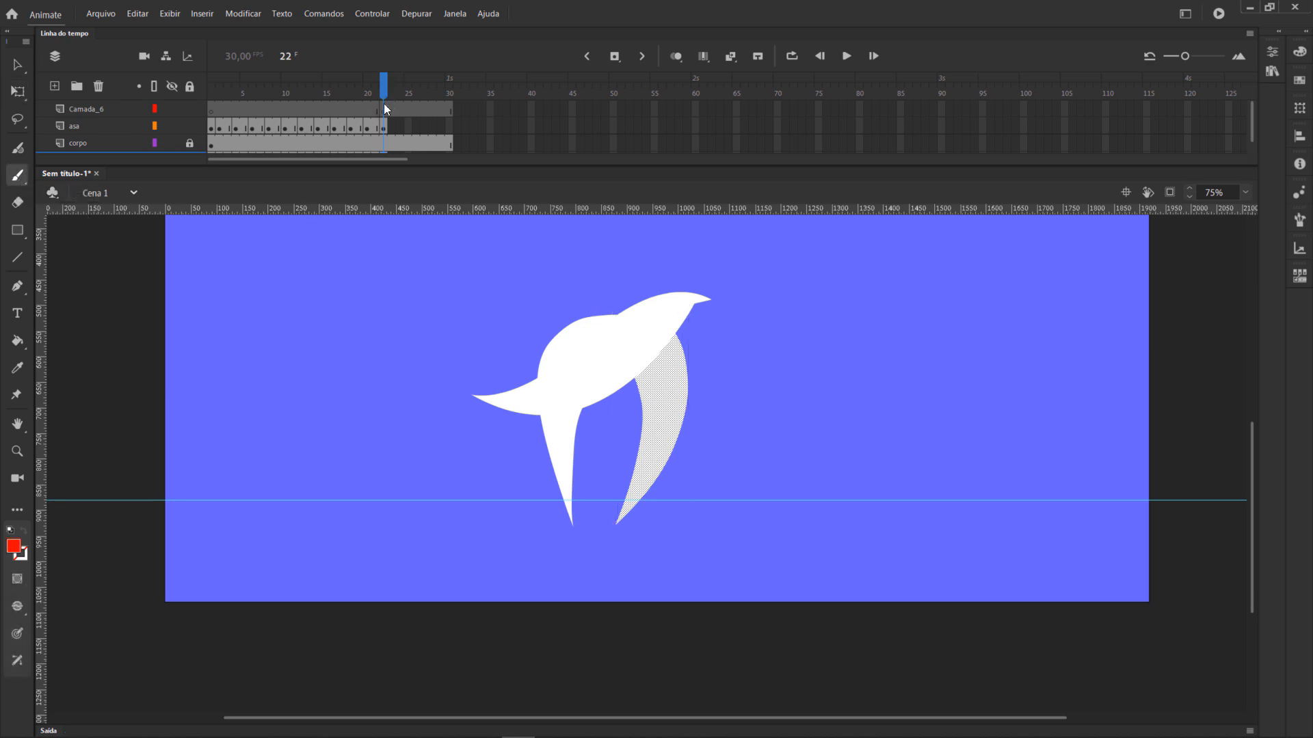
{"action": "left_click", "coordinate": [384, 107]}
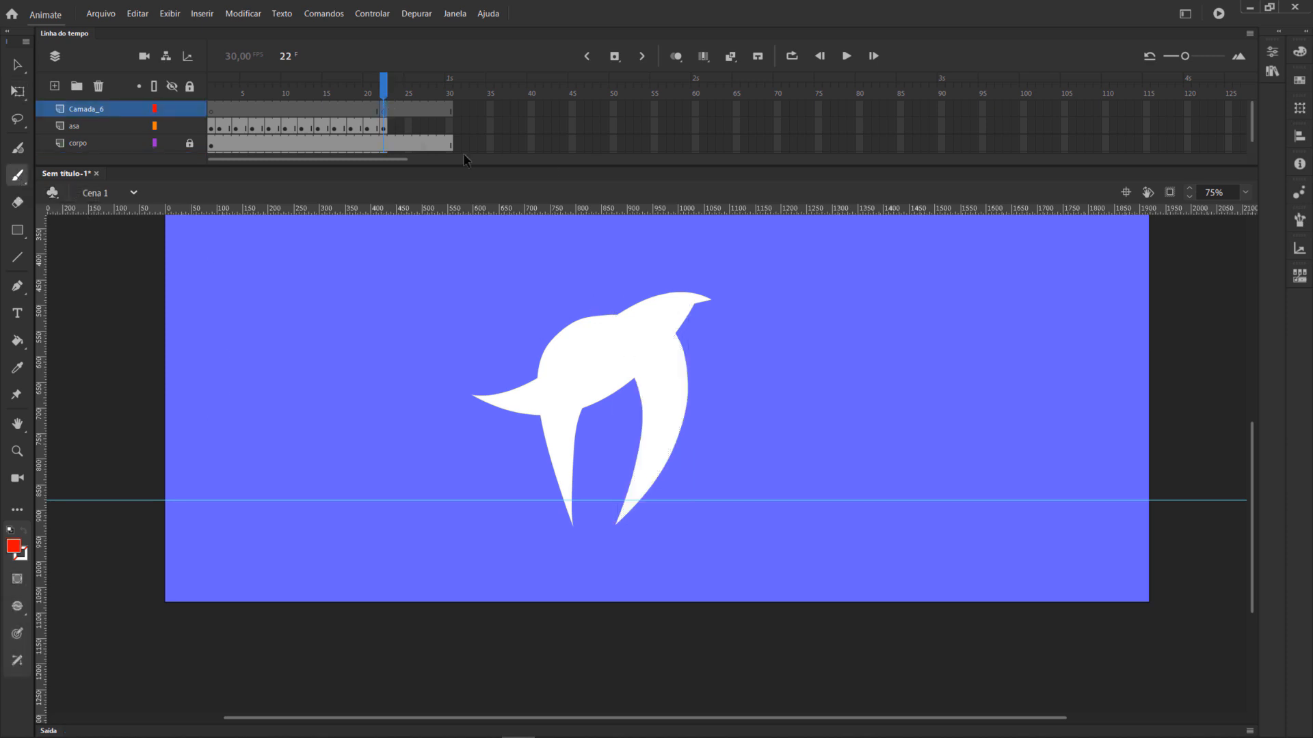
Sketch new drooping outlines for the head-side and rear wings in red on frame 22, and lock the sketch layer.
{"action": "mouse_move", "coordinate": [668, 320]}
{"action": "left_mouse_down"}
{"action": "mouse_move", "coordinate": [699, 297]}
{"action": "mouse_move", "coordinate": [755, 339]}
{"action": "mouse_move", "coordinate": [707, 462]}
{"action": "mouse_move", "coordinate": [671, 318]}
{"action": "left_mouse_up"}
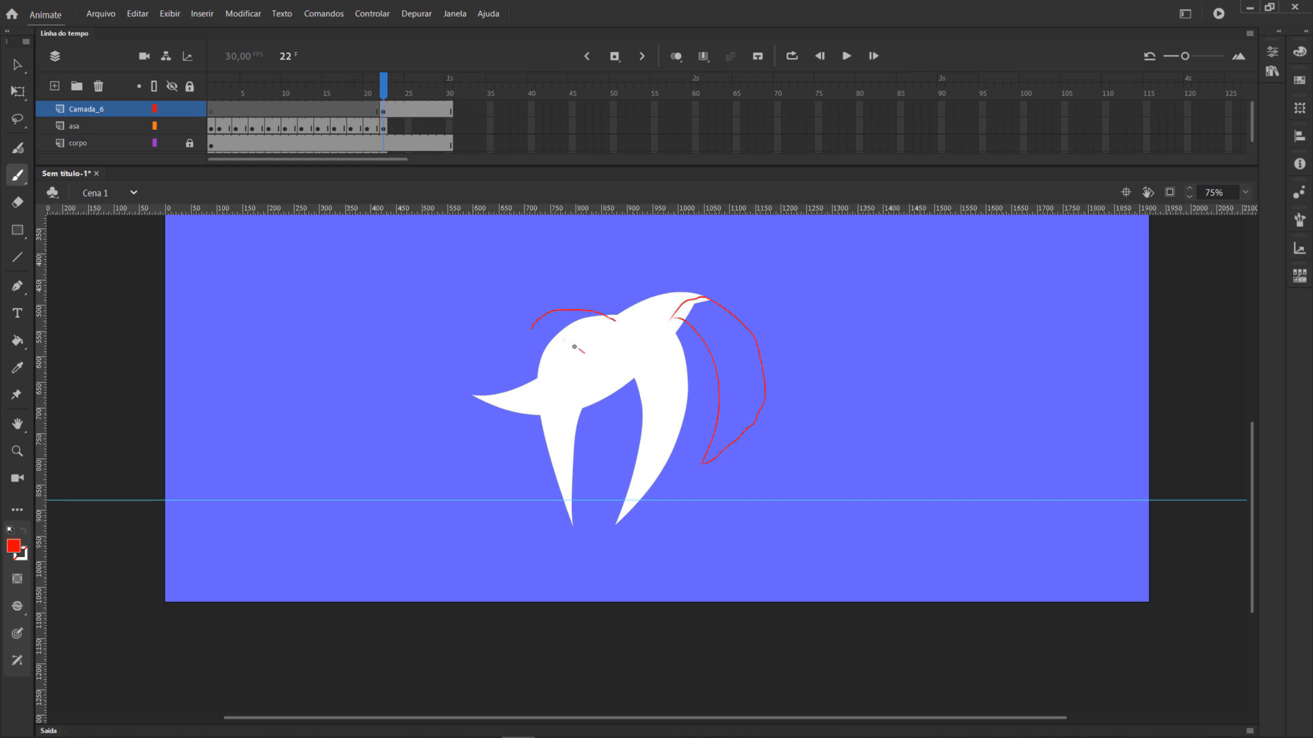
{"action": "left_click_drag", "start_coordinate": [505, 355], "coordinate": [534, 489]}
{"action": "key", "text": "ctrl+z"}
{"action": "mouse_move", "coordinate": [528, 431]}
{"action": "left_mouse_down"}
{"action": "mouse_move", "coordinate": [562, 311]}
{"action": "mouse_move", "coordinate": [498, 348]}
{"action": "mouse_move", "coordinate": [515, 318]}
{"action": "mouse_move", "coordinate": [520, 420]}
{"action": "left_mouse_up"}
{"action": "left_click_drag", "start_coordinate": [508, 328], "coordinate": [562, 305]}
{"action": "left_click_drag", "start_coordinate": [568, 309], "coordinate": [607, 318]}
{"action": "left_click", "coordinate": [189, 109]}
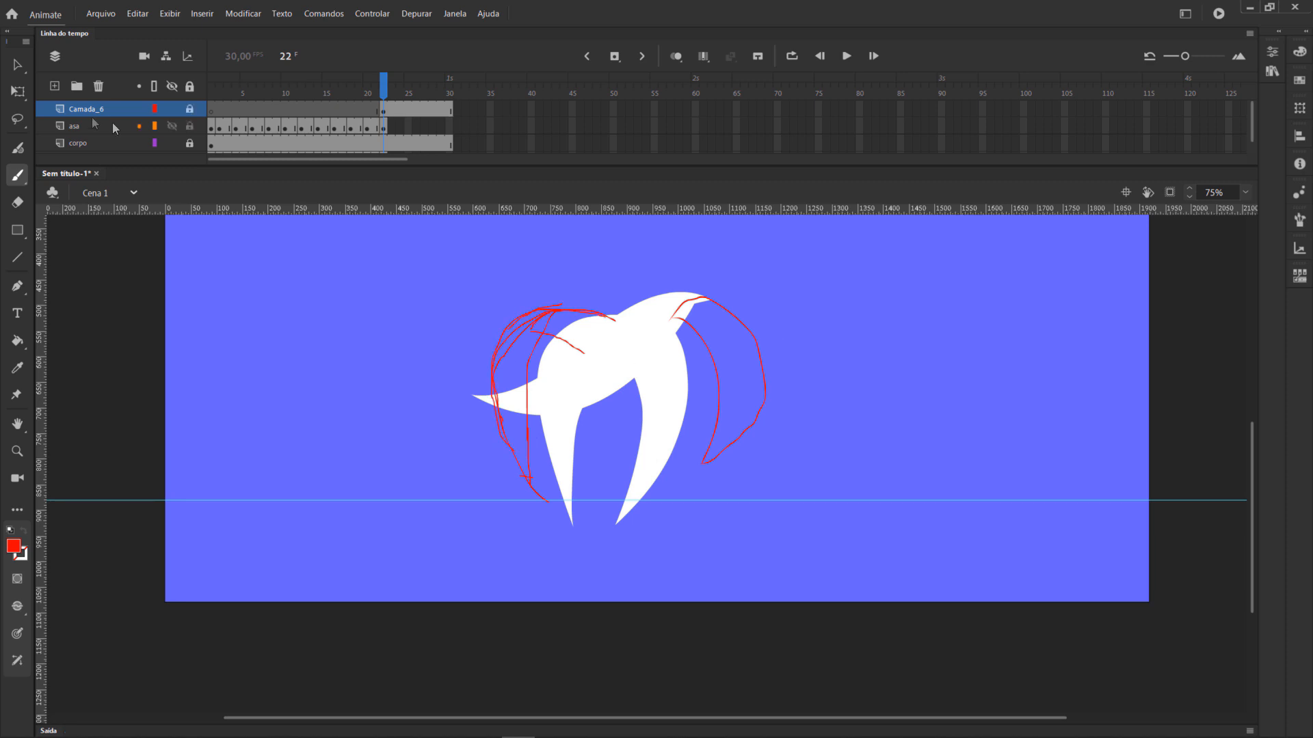
Delete the old wing shapes from frame 22 on both asa layers and enlarge the timeline to show every layer.
{"action": "left_click", "coordinate": [17, 65]}
{"action": "left_click", "coordinate": [383, 129]}
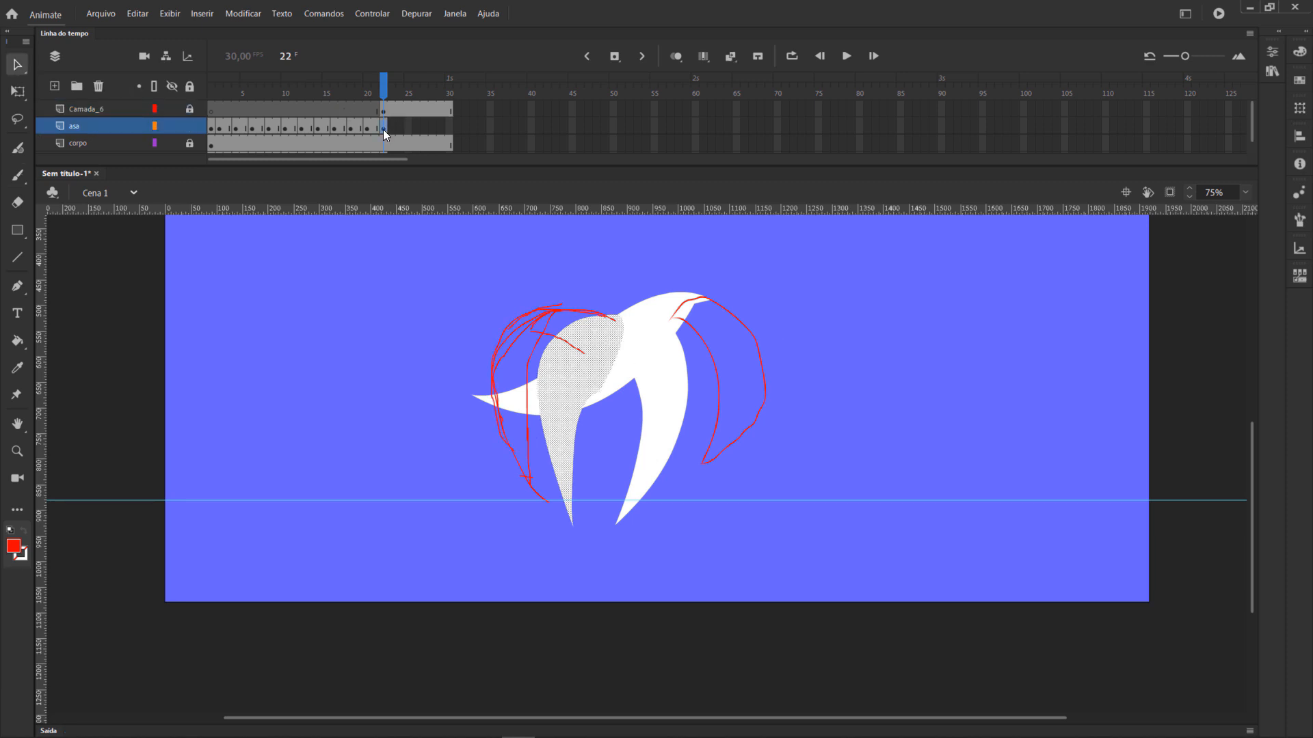
{"action": "key", "text": "Delete"}
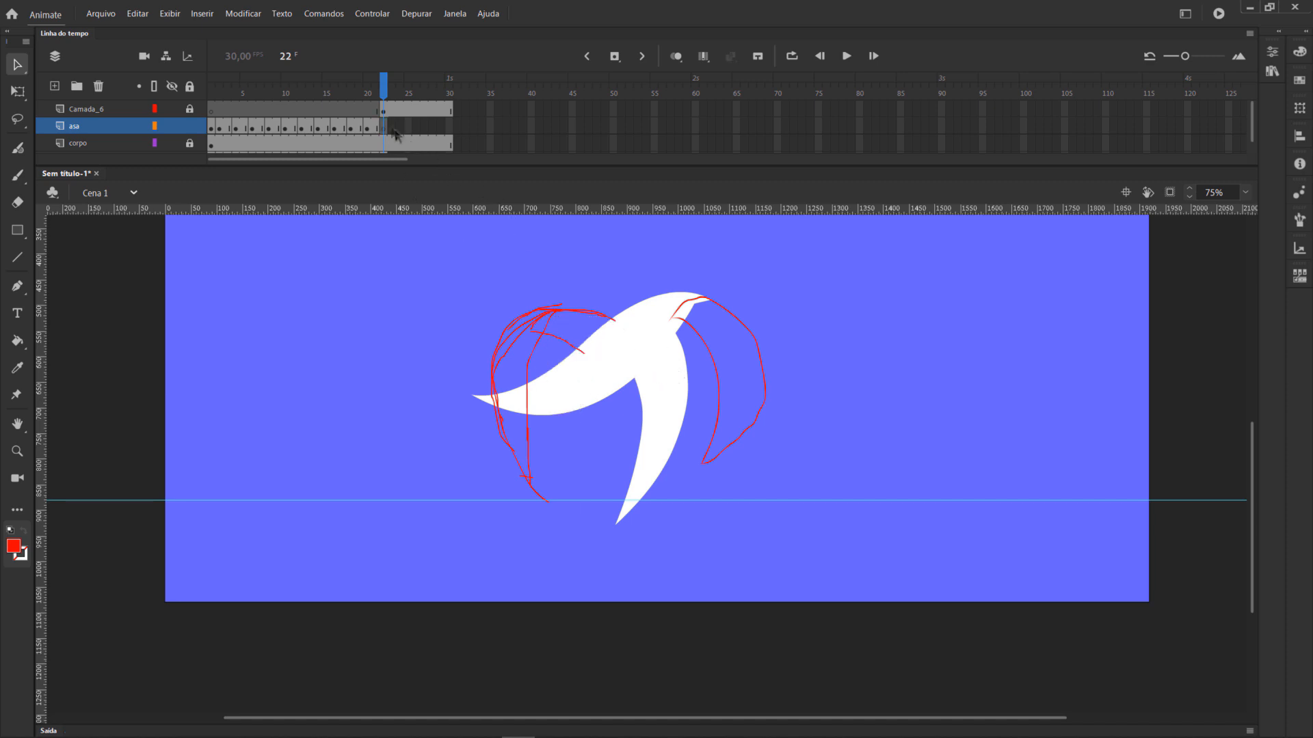
{"action": "left_click_drag", "start_coordinate": [443, 166], "coordinate": [442, 175]}
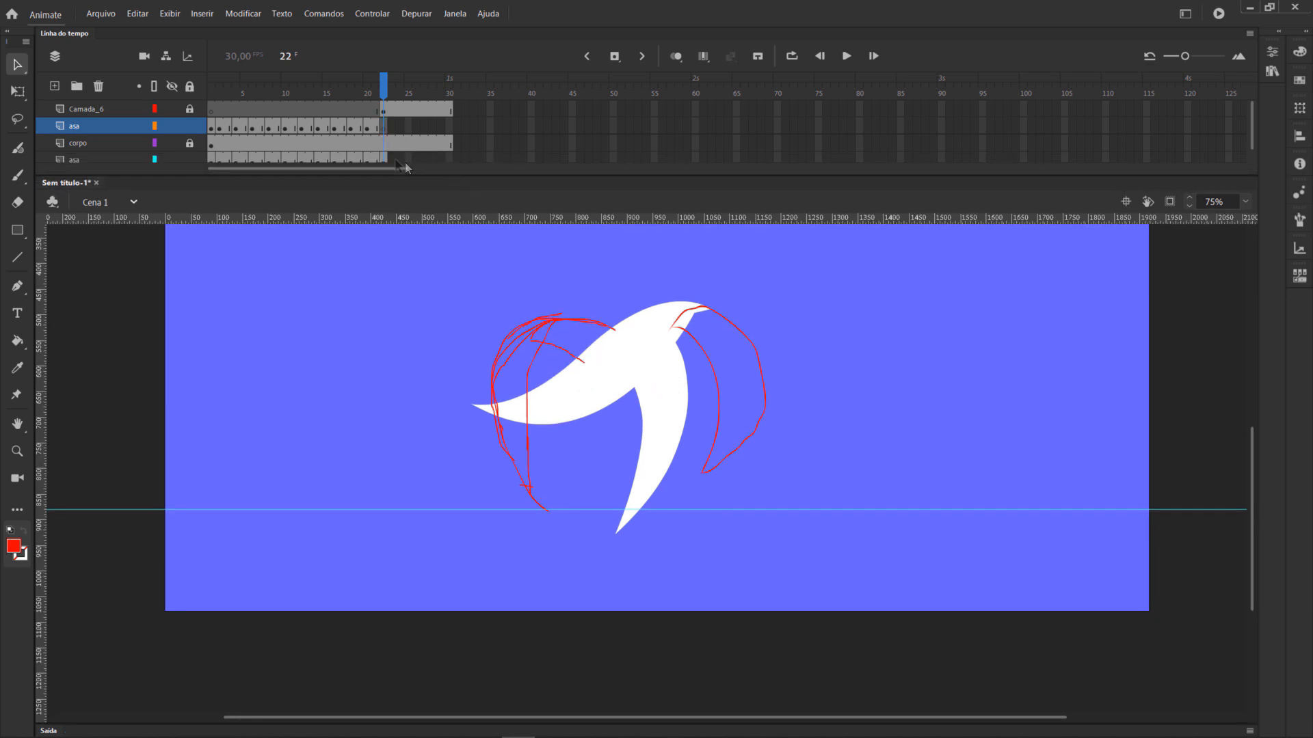
{"action": "left_click", "coordinate": [385, 159]}
{"action": "key", "text": "Delete"}
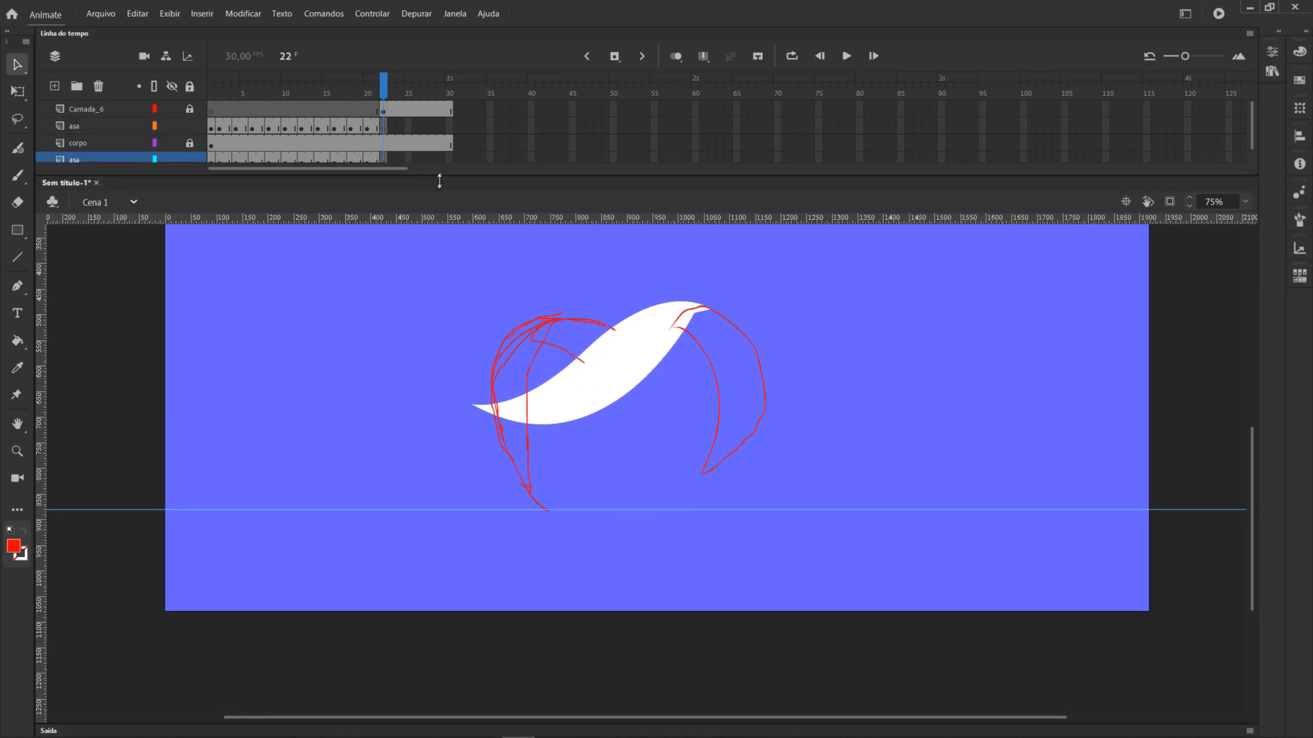
{"action": "left_click_drag", "start_coordinate": [441, 179], "coordinate": [440, 183]}
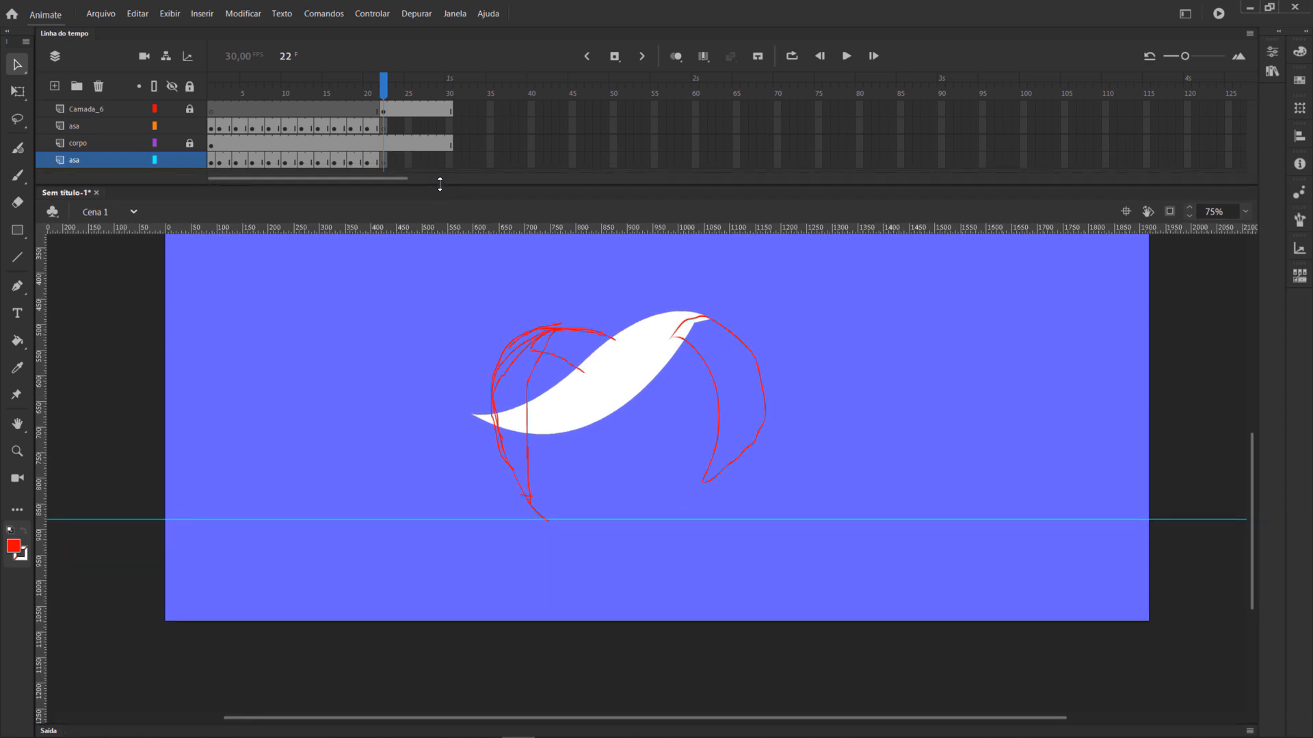
Trace the sketched rear wing as a closed Pen tool outline on frame 22 of the upper asa layer.
{"action": "left_click", "coordinate": [23, 286]}
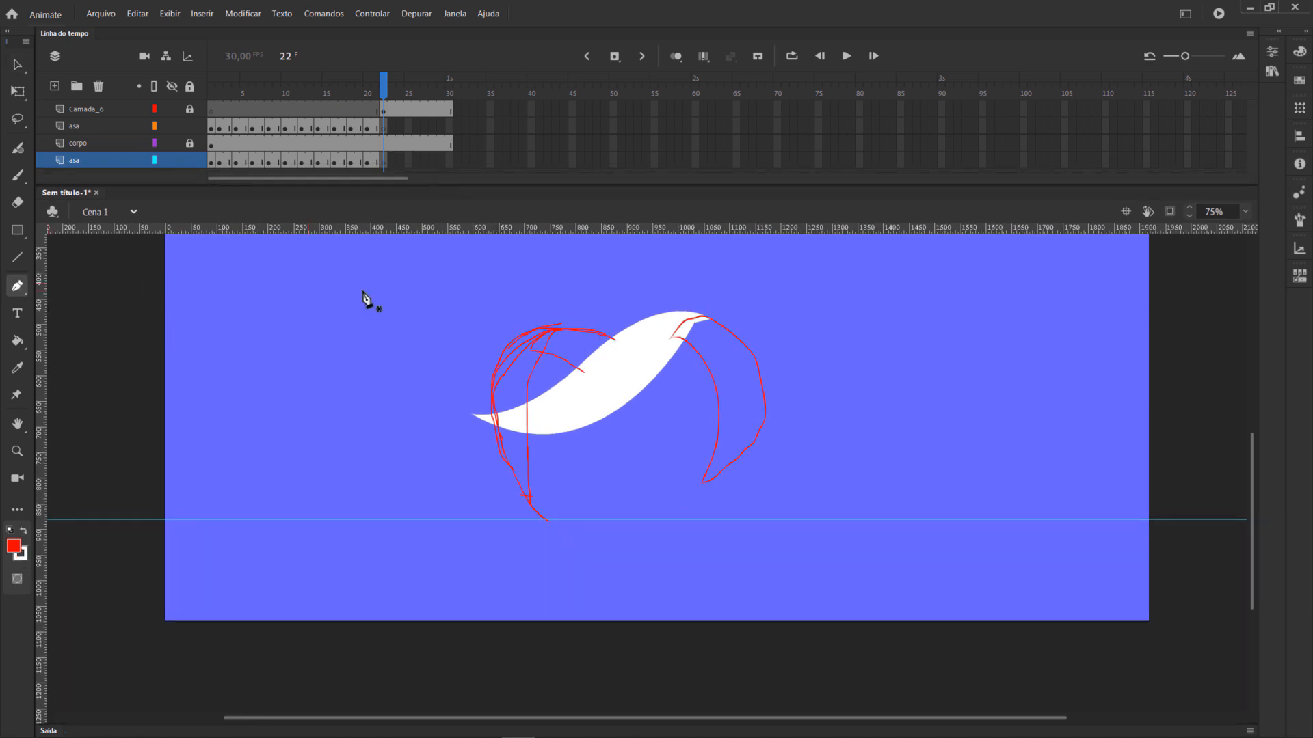
{"action": "left_click", "coordinate": [615, 338]}
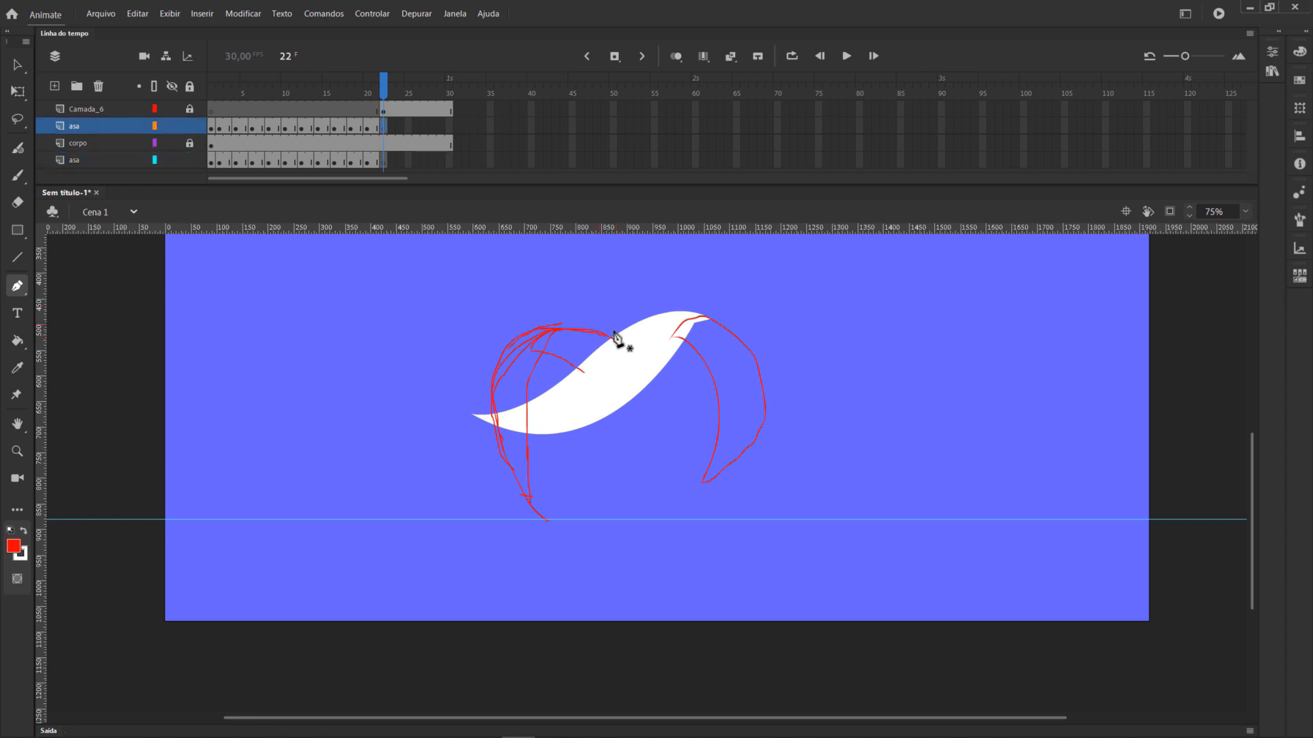
{"action": "left_click_drag", "start_coordinate": [553, 330], "coordinate": [506, 350]}
{"action": "left_click", "coordinate": [528, 503]}
{"action": "left_click_drag", "start_coordinate": [546, 338], "coordinate": [602, 293]}
{"action": "left_click", "coordinate": [546, 338]}
{"action": "left_click_drag", "start_coordinate": [580, 371], "coordinate": [587, 392]}
{"action": "left_click", "coordinate": [580, 371]}
{"action": "left_click_drag", "start_coordinate": [616, 338], "coordinate": [613, 307]}
Fill the new rear wing outline with white using the Paint Bucket tool.
{"action": "left_click", "coordinate": [17, 340]}
{"action": "left_click", "coordinate": [20, 553]}
{"action": "left_click", "coordinate": [525, 370]}
{"action": "left_click", "coordinate": [13, 546]}
{"action": "left_click", "coordinate": [71, 643]}
{"action": "left_click", "coordinate": [525, 369]}
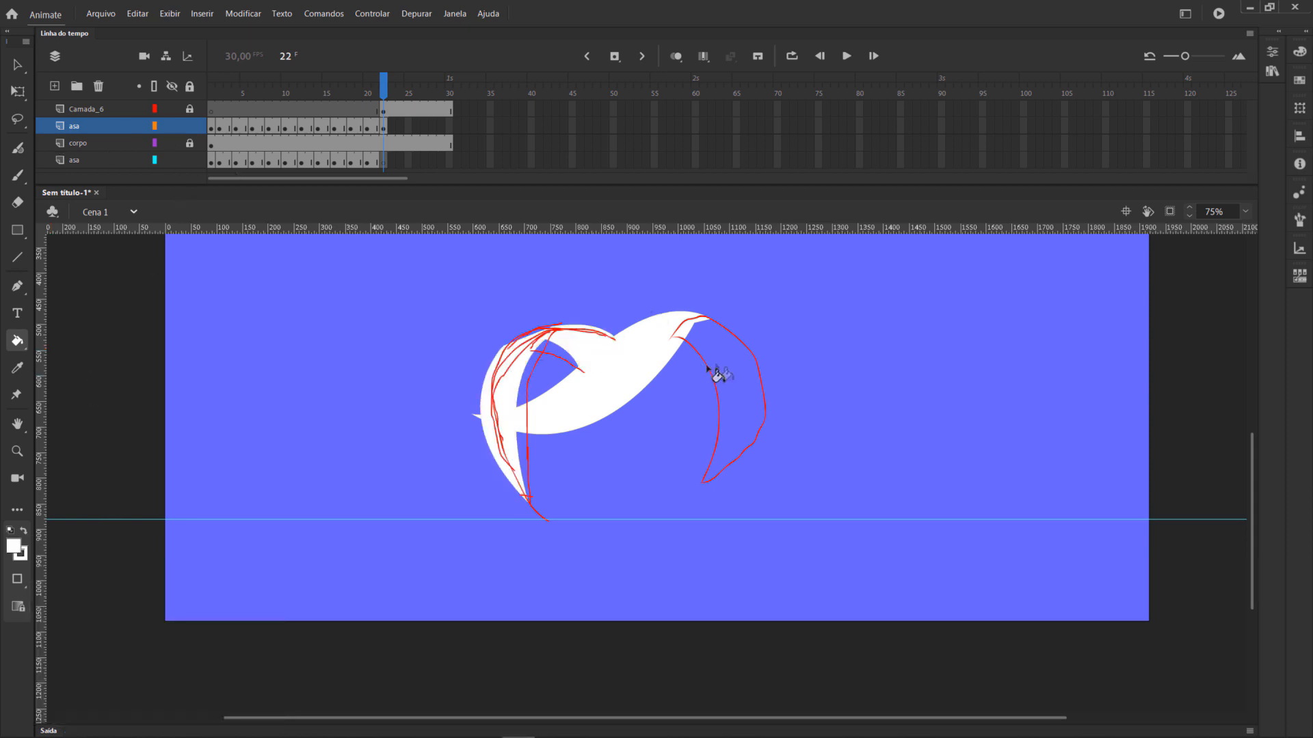
Select frame 22 of the lower asa layer and ready the Pen tool for the head-side wing.
{"action": "left_click", "coordinate": [17, 288]}
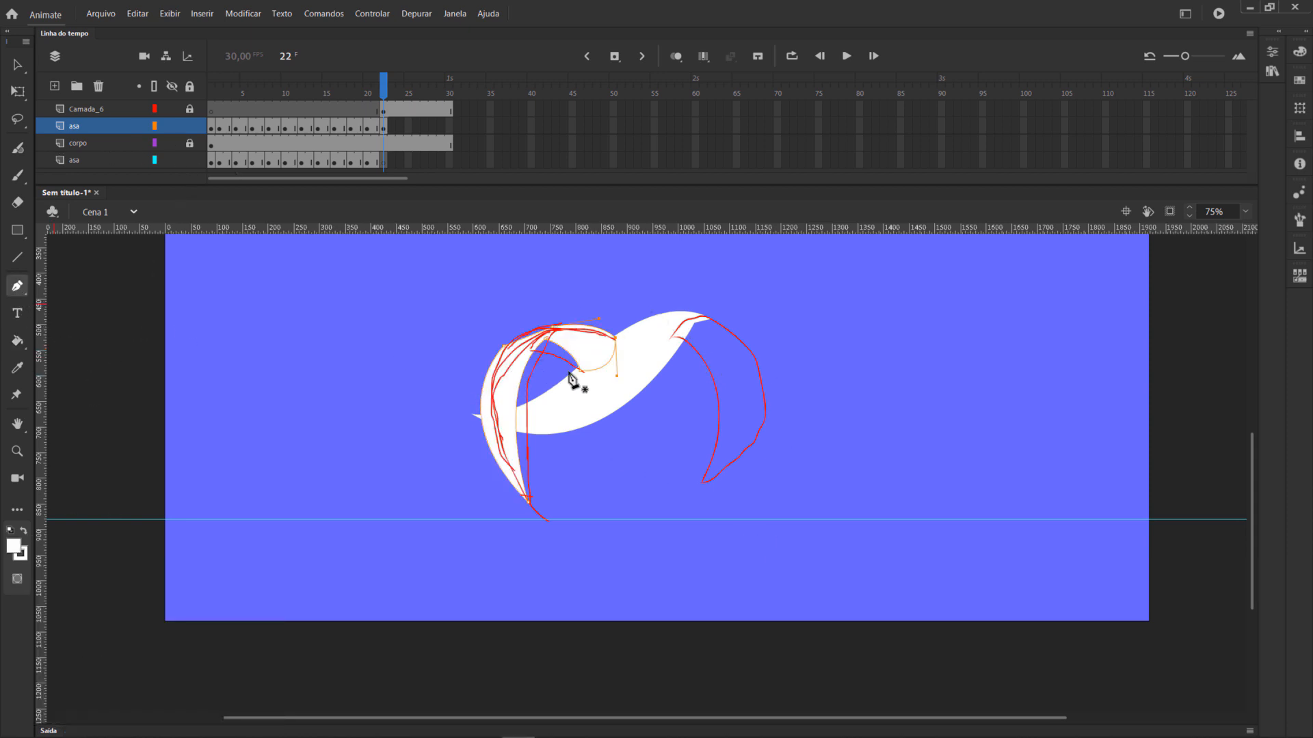
{"action": "key", "text": "k"}
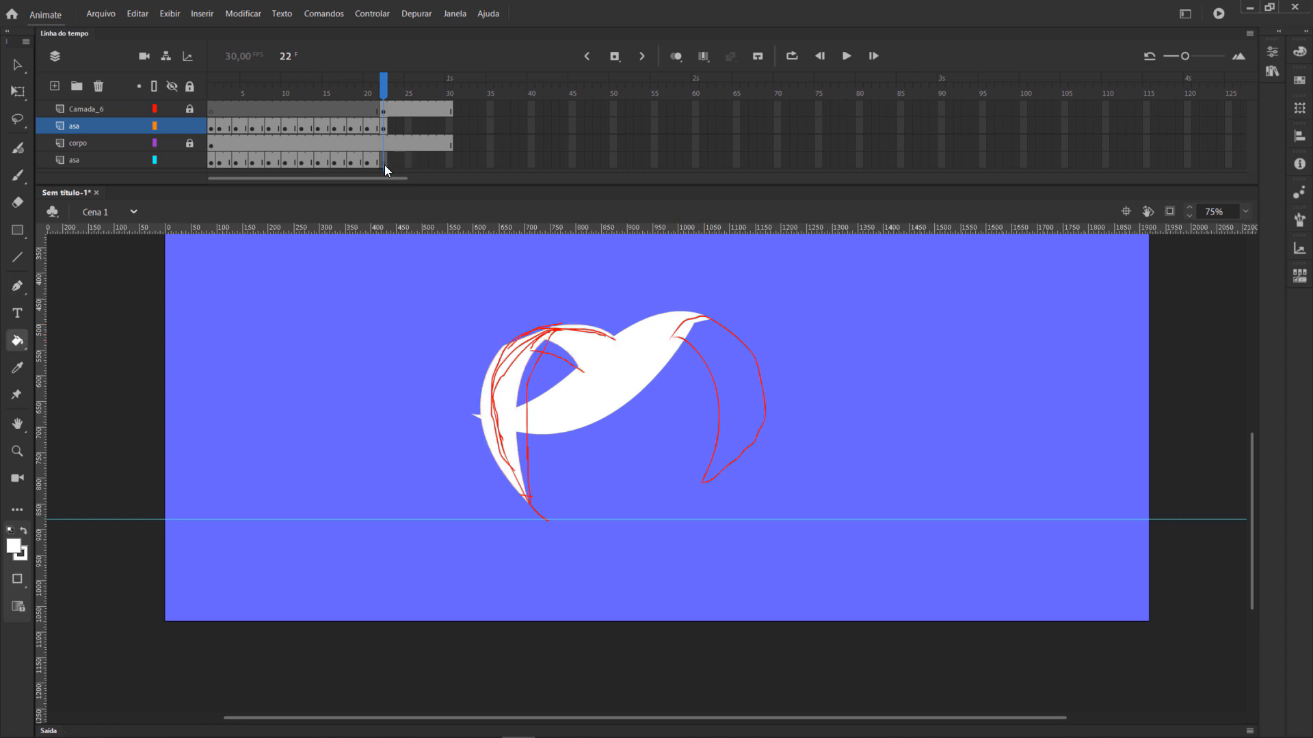
{"action": "left_click", "coordinate": [383, 163]}
{"action": "left_click", "coordinate": [26, 286]}
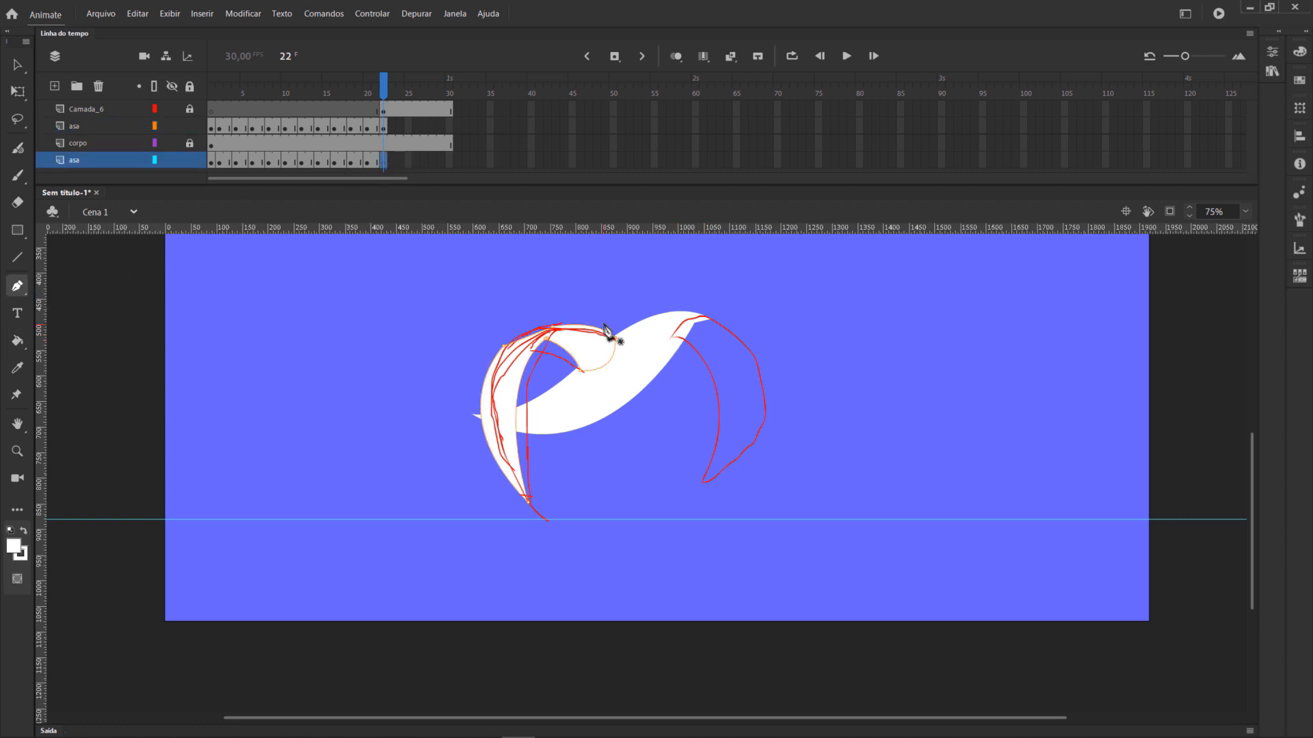
{"action": "left_click", "coordinate": [669, 337]}
{"action": "left_click_drag", "start_coordinate": [764, 399], "coordinate": [796, 532]}
{"action": "key", "text": "ctrl+z"}
{"action": "key", "text": "ctrl+z"}
{"action": "left_click", "coordinate": [672, 337]}
Trace the sketched head-side wing with the Pen tool on frame 22 of the lower asa layer and fill it white.
{"action": "left_click", "coordinate": [383, 164]}
{"action": "left_click", "coordinate": [671, 335]}
{"action": "left_click_drag", "start_coordinate": [743, 343], "coordinate": [784, 392]}
{"action": "left_click_drag", "start_coordinate": [704, 483], "coordinate": [609, 532]}
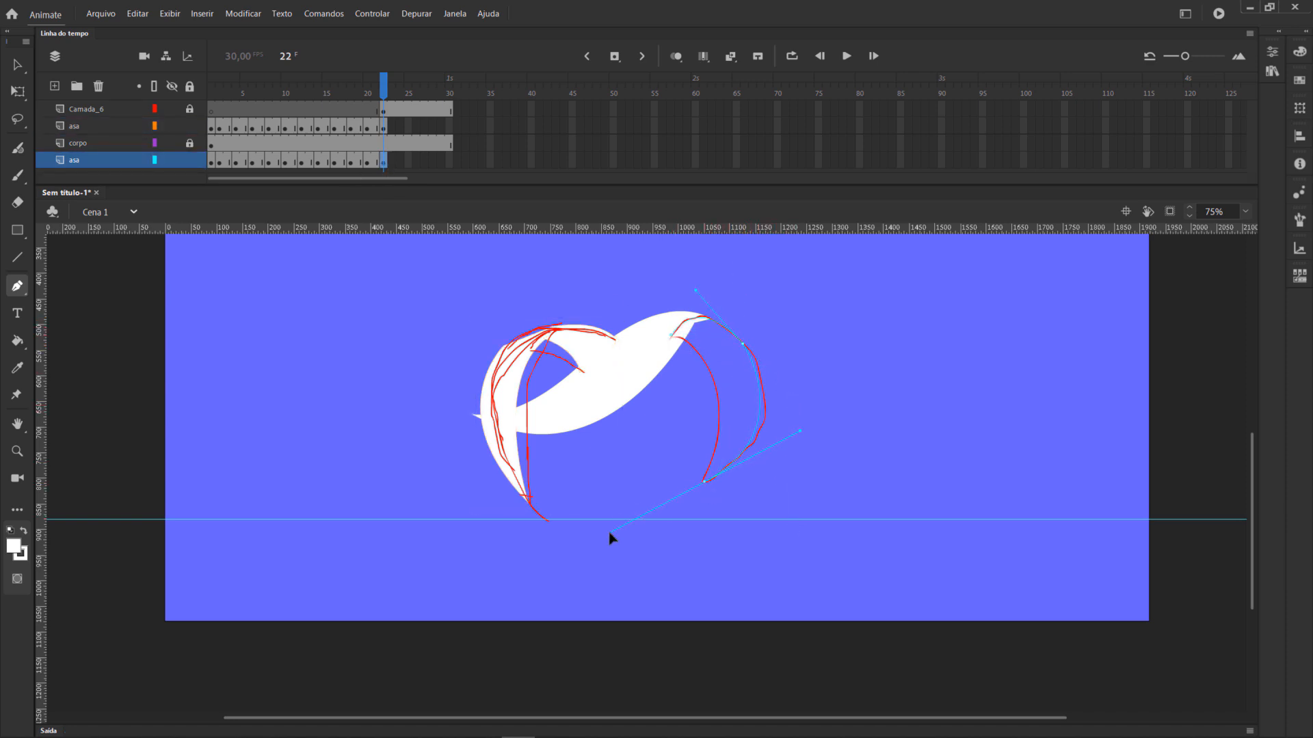
{"action": "left_click", "coordinate": [672, 335]}
{"action": "left_click", "coordinate": [17, 339]}
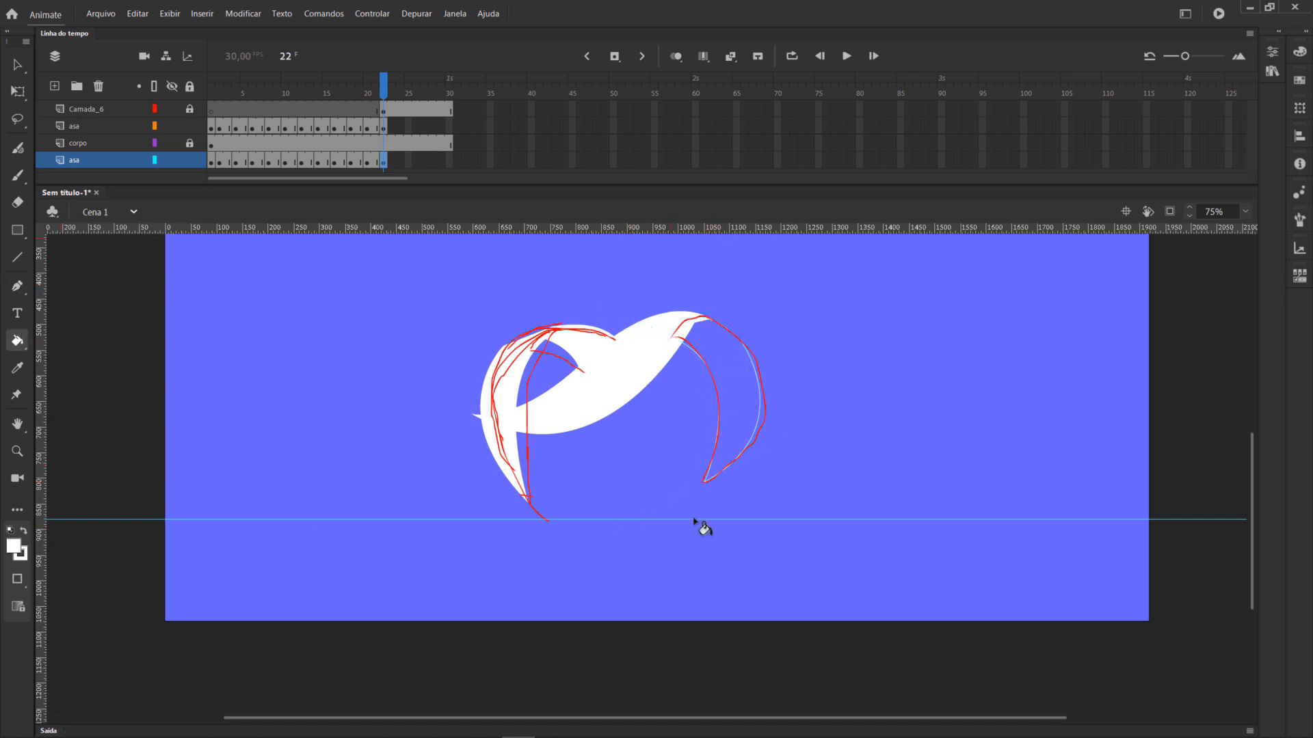
{"action": "left_click", "coordinate": [730, 409]}
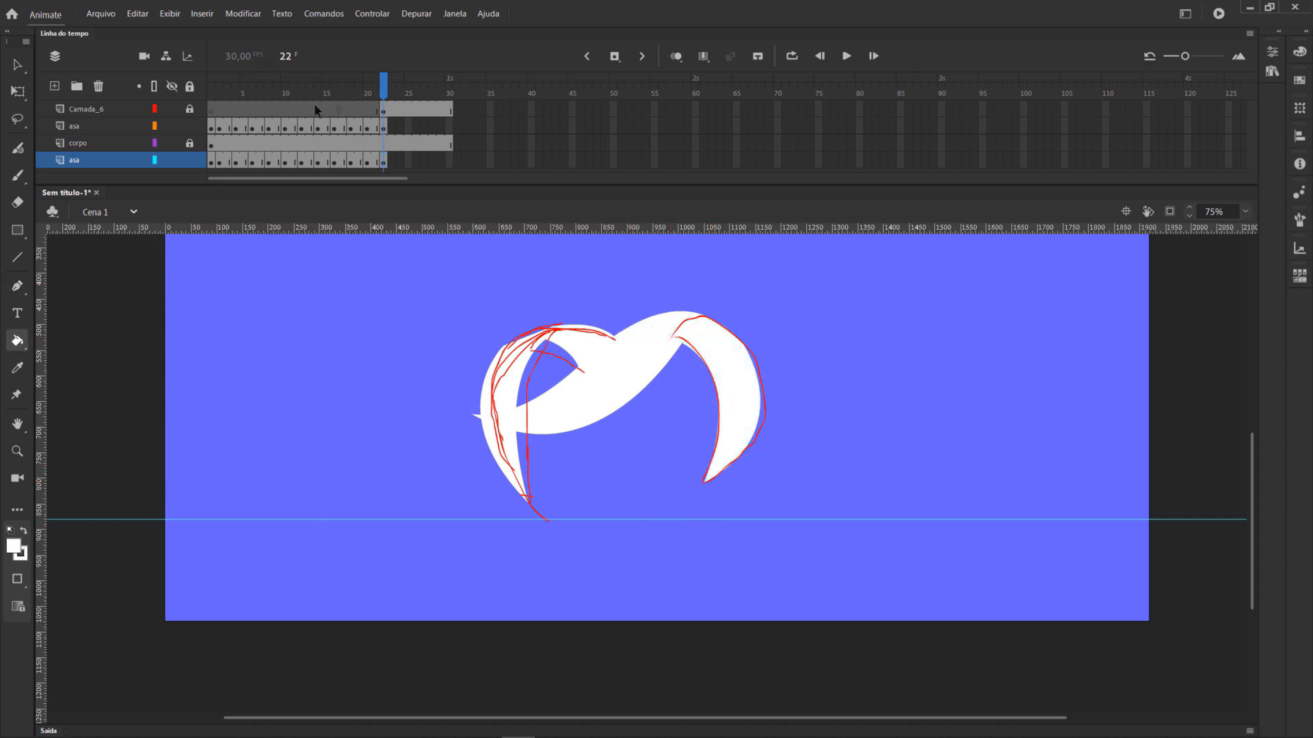
Delete the red sketch from frame 22 of Camada_6 and lock that layer.
{"action": "left_click", "coordinate": [383, 110]}
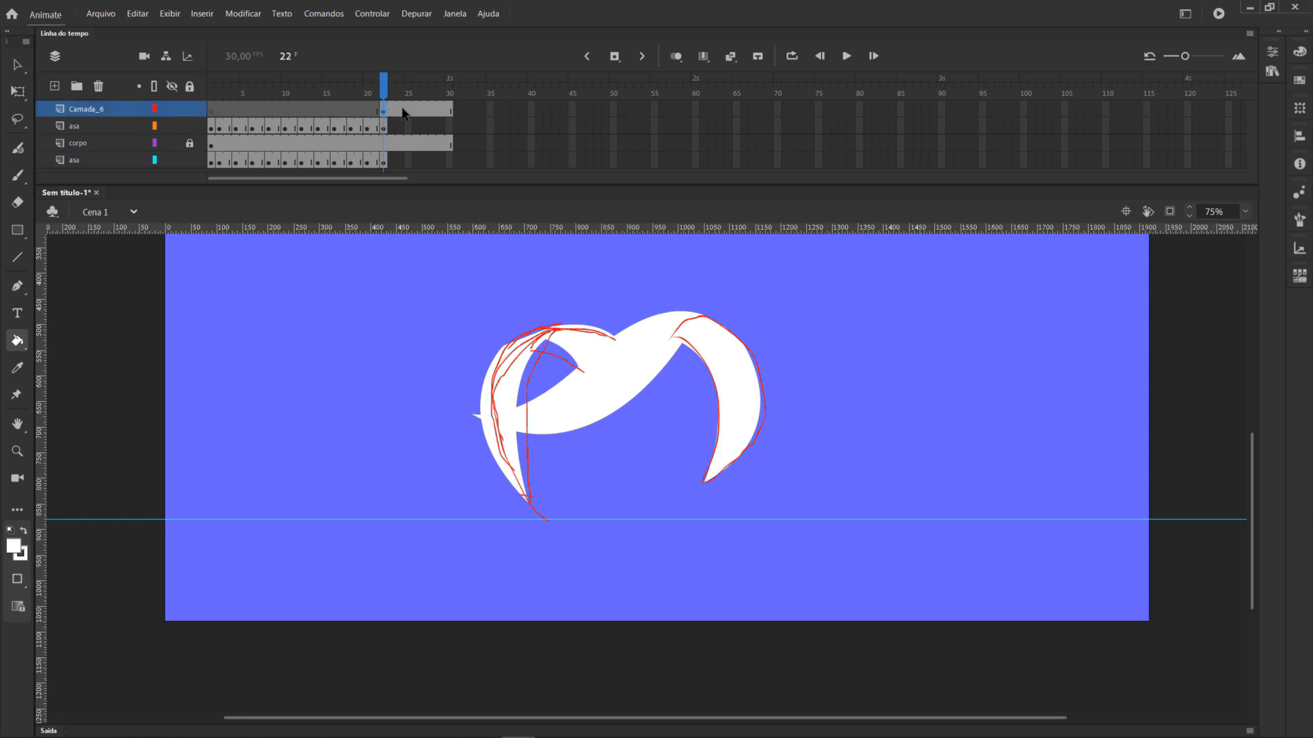
{"action": "key", "text": "Delete"}
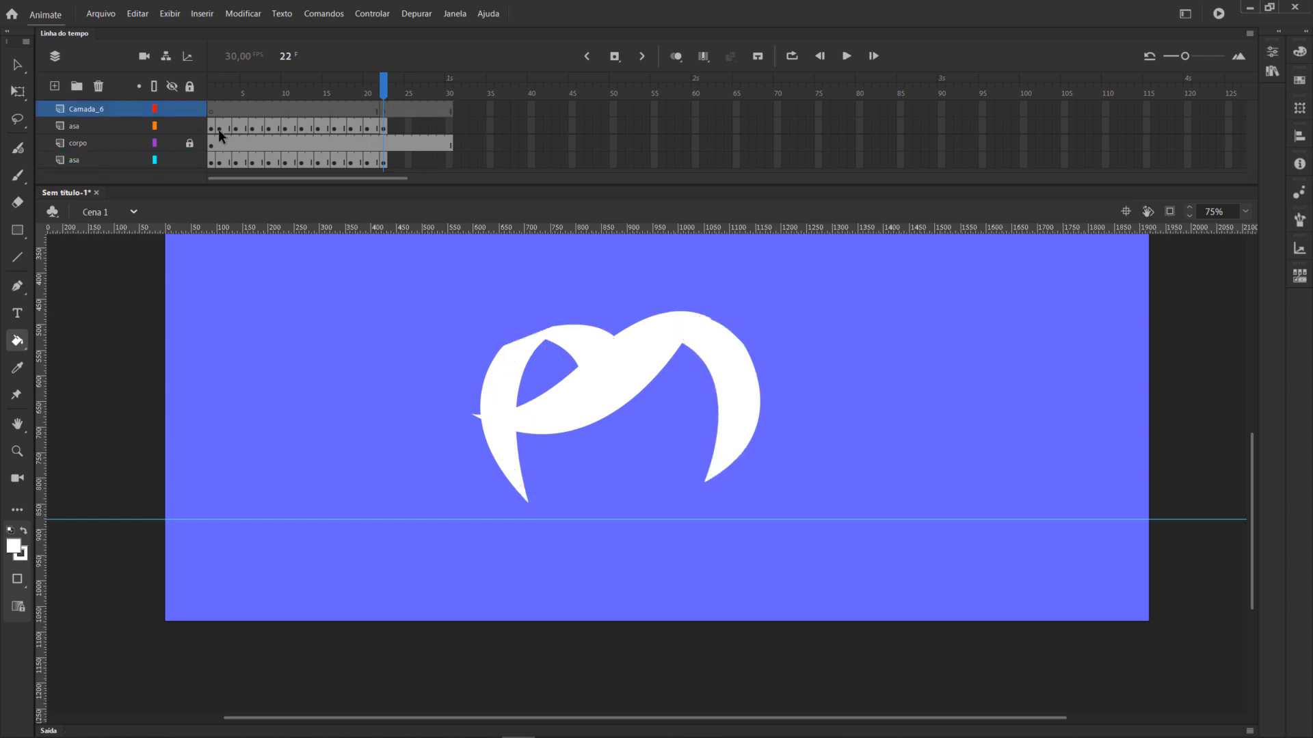
{"action": "left_click", "coordinate": [190, 109]}
Remove the stroke from both new wing shapes on frame 22.
{"action": "left_click", "coordinate": [17, 65]}
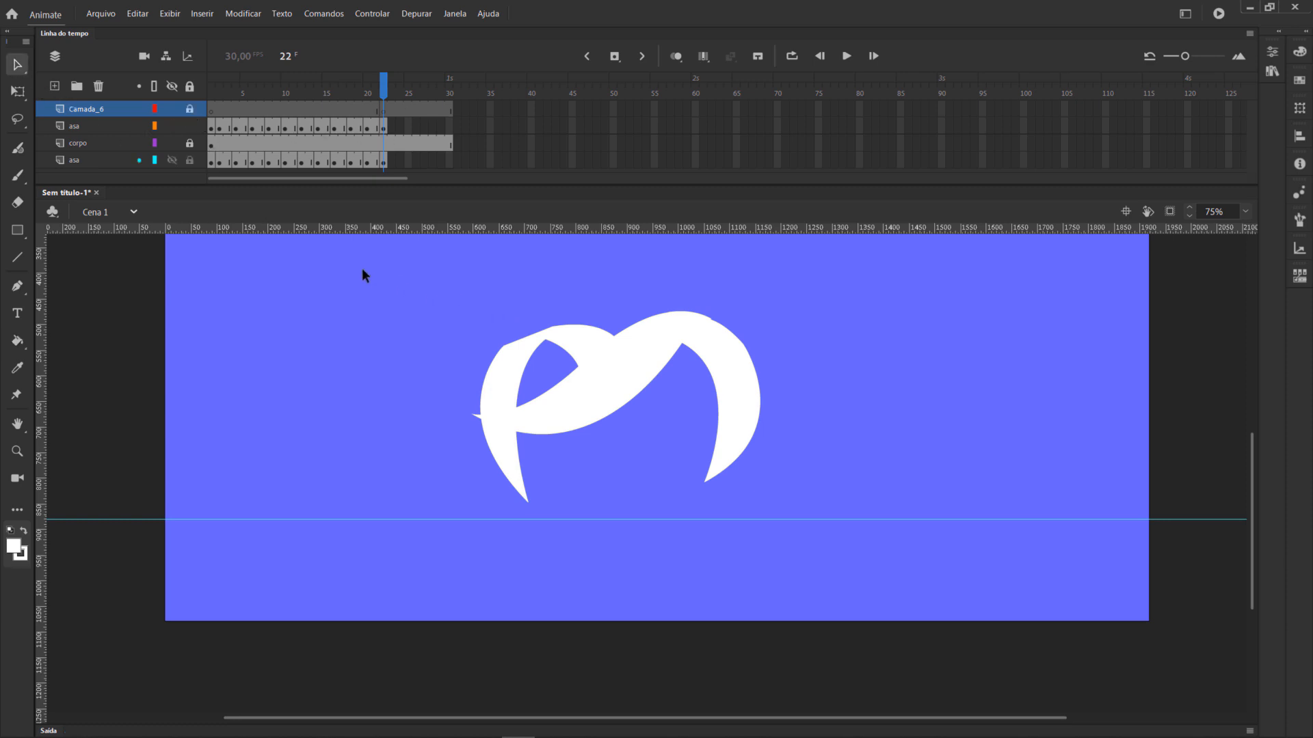
{"action": "left_click_drag", "start_coordinate": [336, 250], "coordinate": [916, 630]}
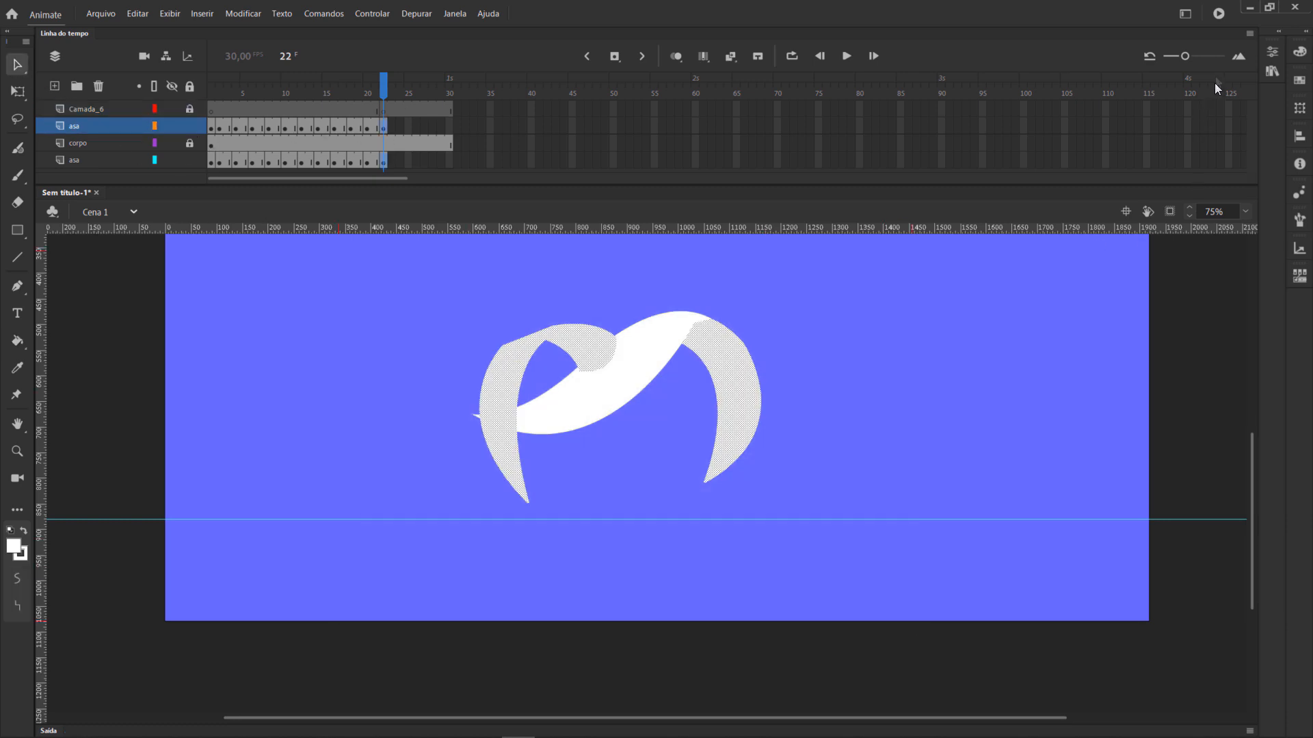
{"action": "left_click", "coordinate": [1270, 54]}
{"action": "left_click", "coordinate": [984, 322]}
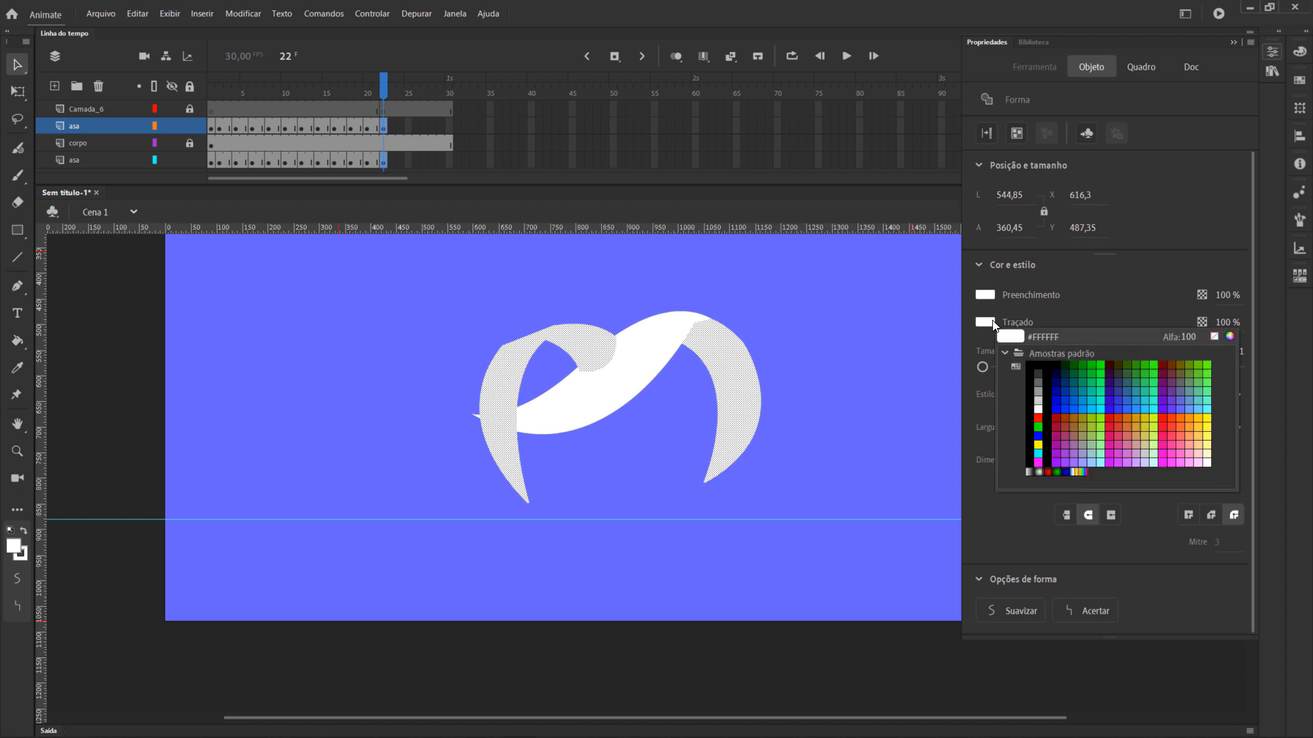
{"action": "left_click", "coordinate": [1222, 337]}
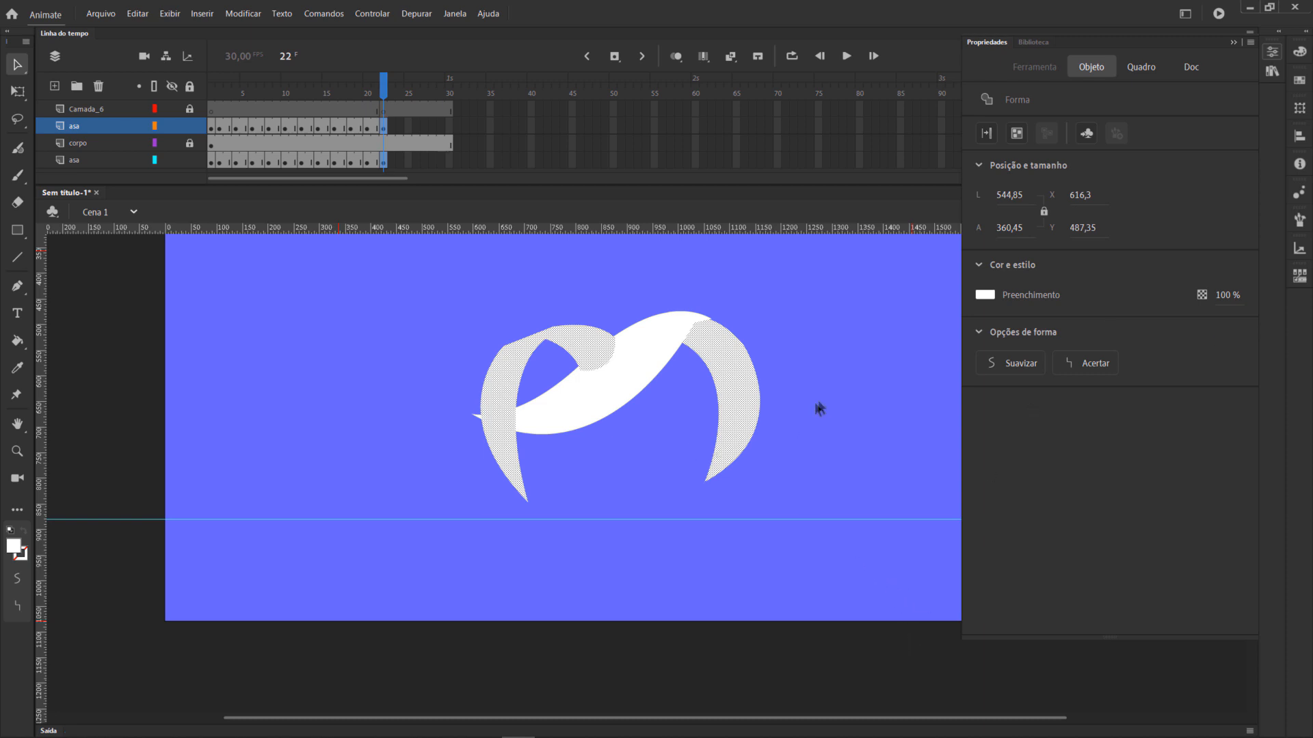
{"action": "left_click", "coordinate": [846, 384]}
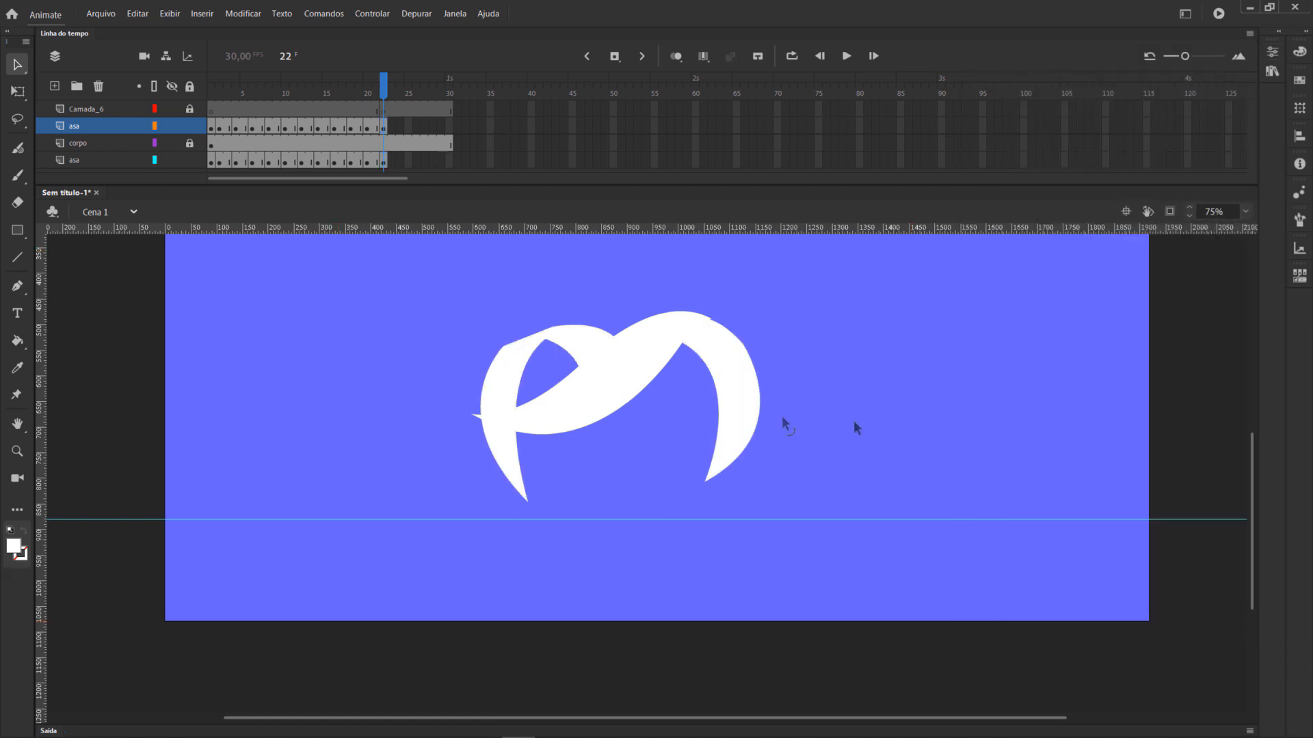
Insert a keyframe at frame 24 on both the upper and lower asa layers.
{"action": "left_click_drag", "start_coordinate": [383, 90], "coordinate": [383, 120]}
{"action": "right_click", "coordinate": [401, 125]}
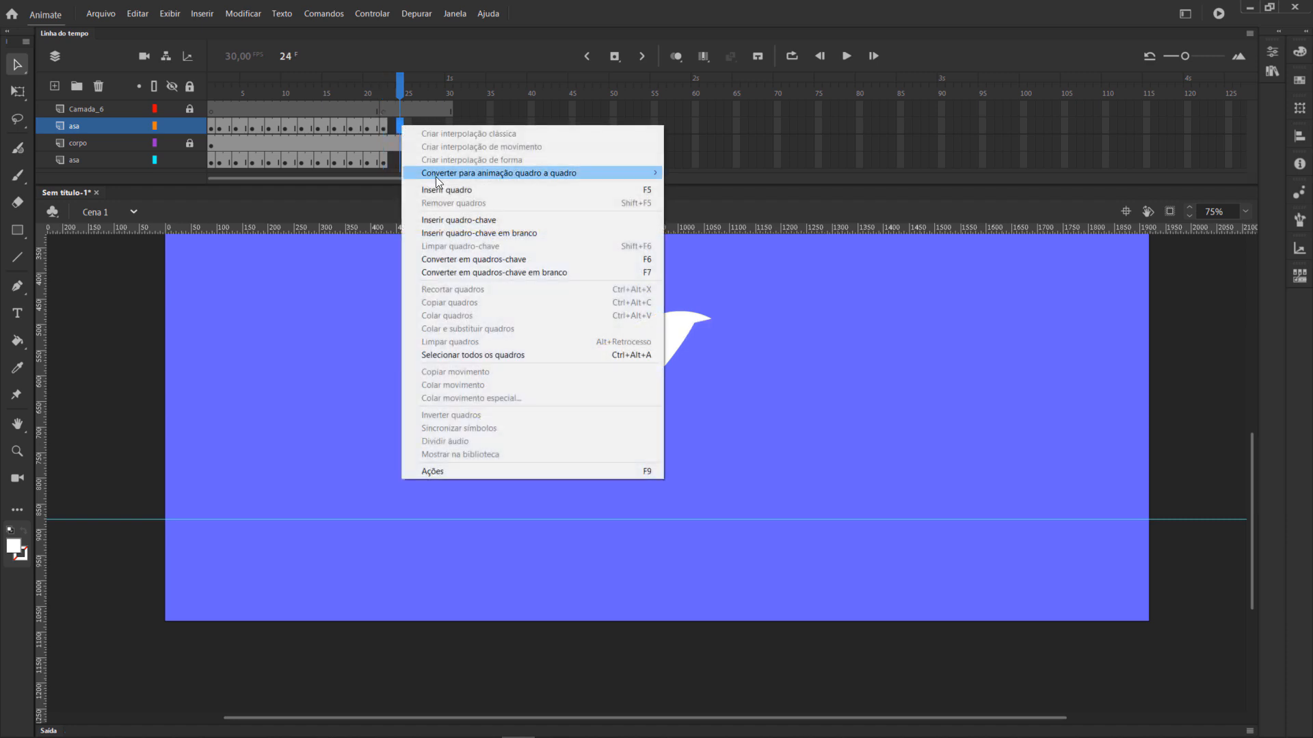
{"action": "left_click", "coordinate": [452, 219]}
{"action": "right_click", "coordinate": [400, 161]}
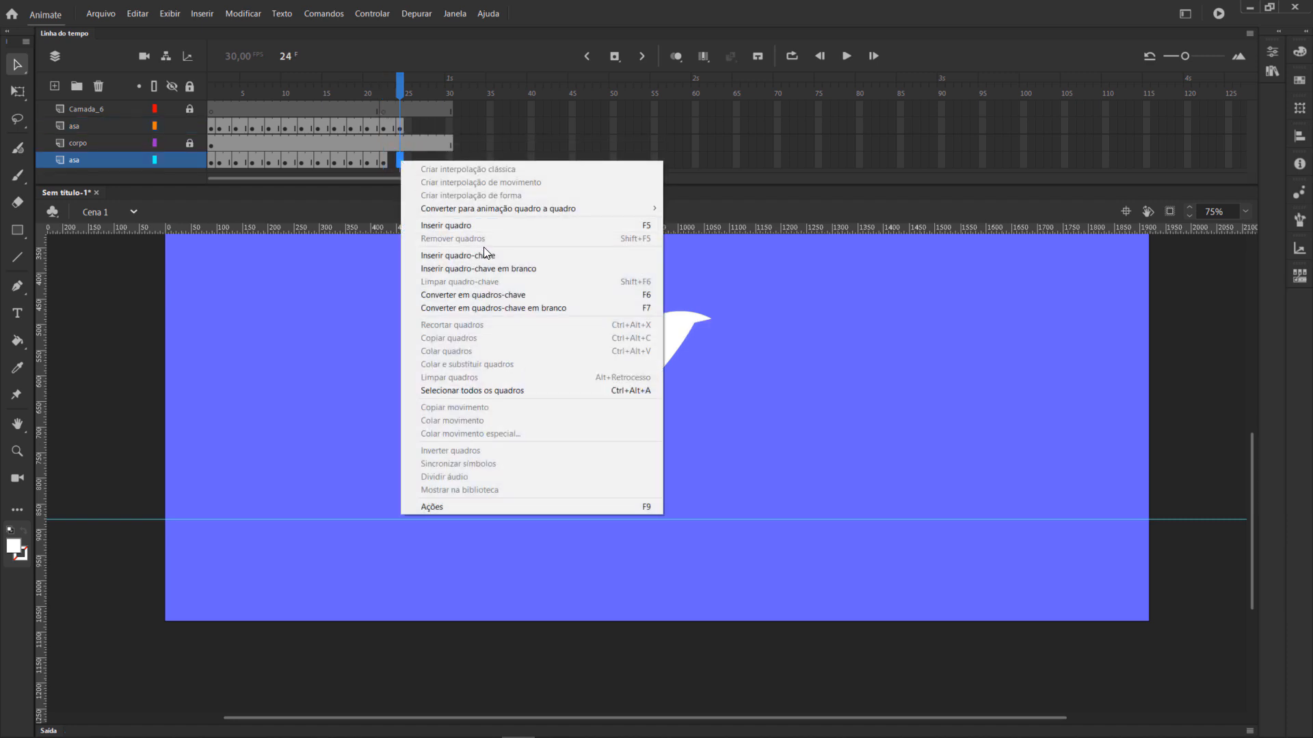
{"action": "left_click", "coordinate": [461, 256]}
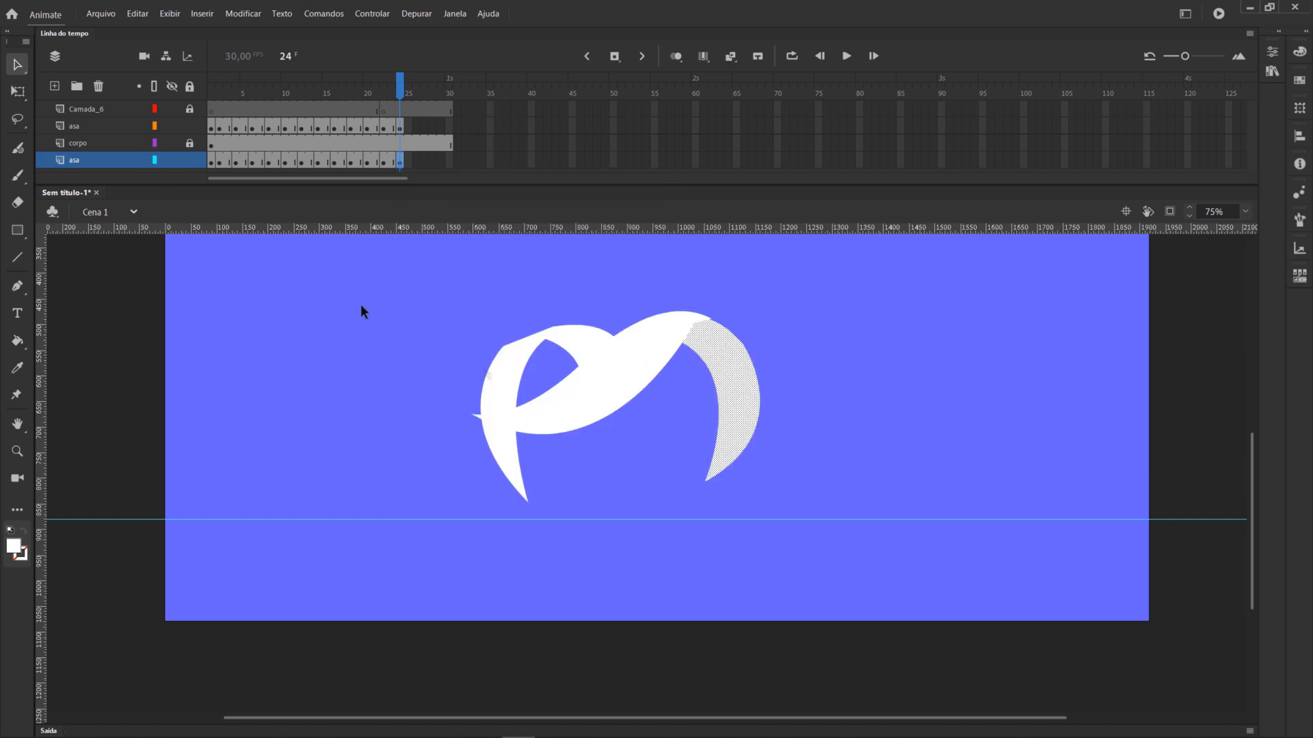
On frame 24, rotate the rear wing slightly clockwise about its base so its tip swings outward toward the tail.
{"action": "left_click", "coordinate": [509, 371]}
{"action": "key", "text": "q"}
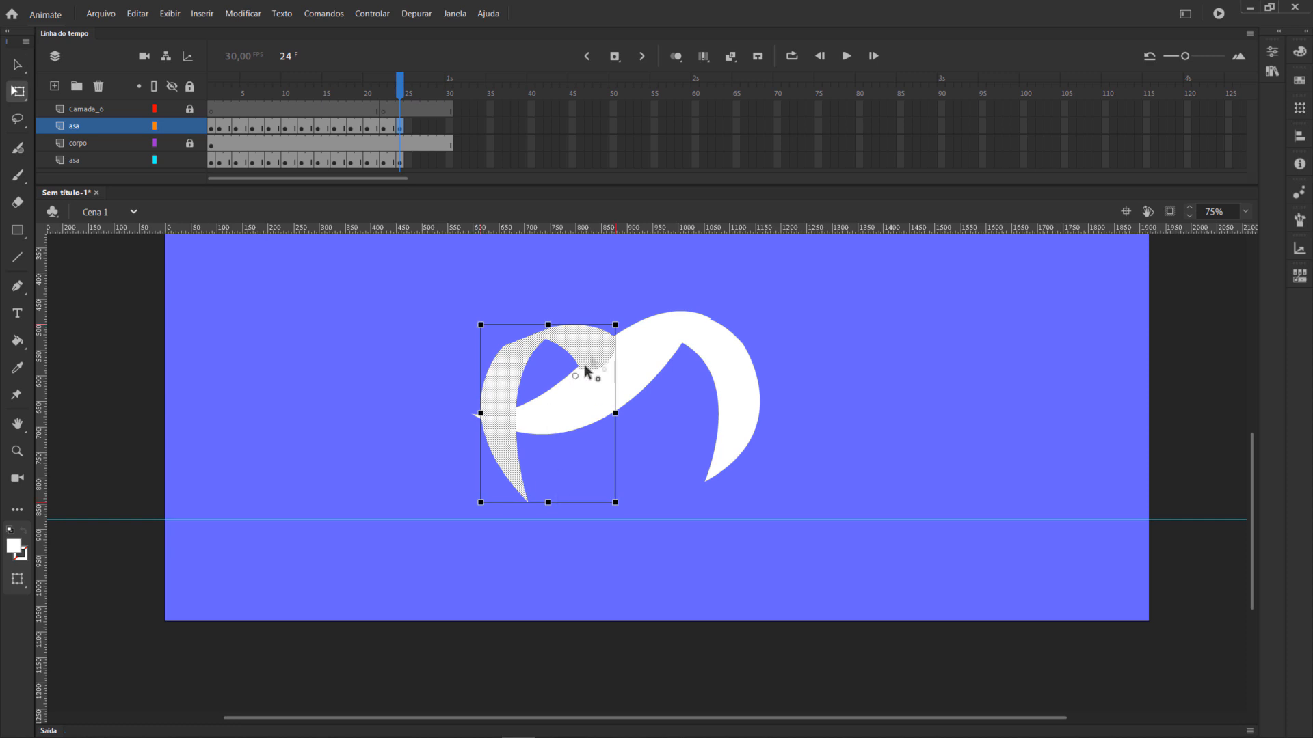
{"action": "left_click_drag", "start_coordinate": [482, 517], "coordinate": [439, 480]}
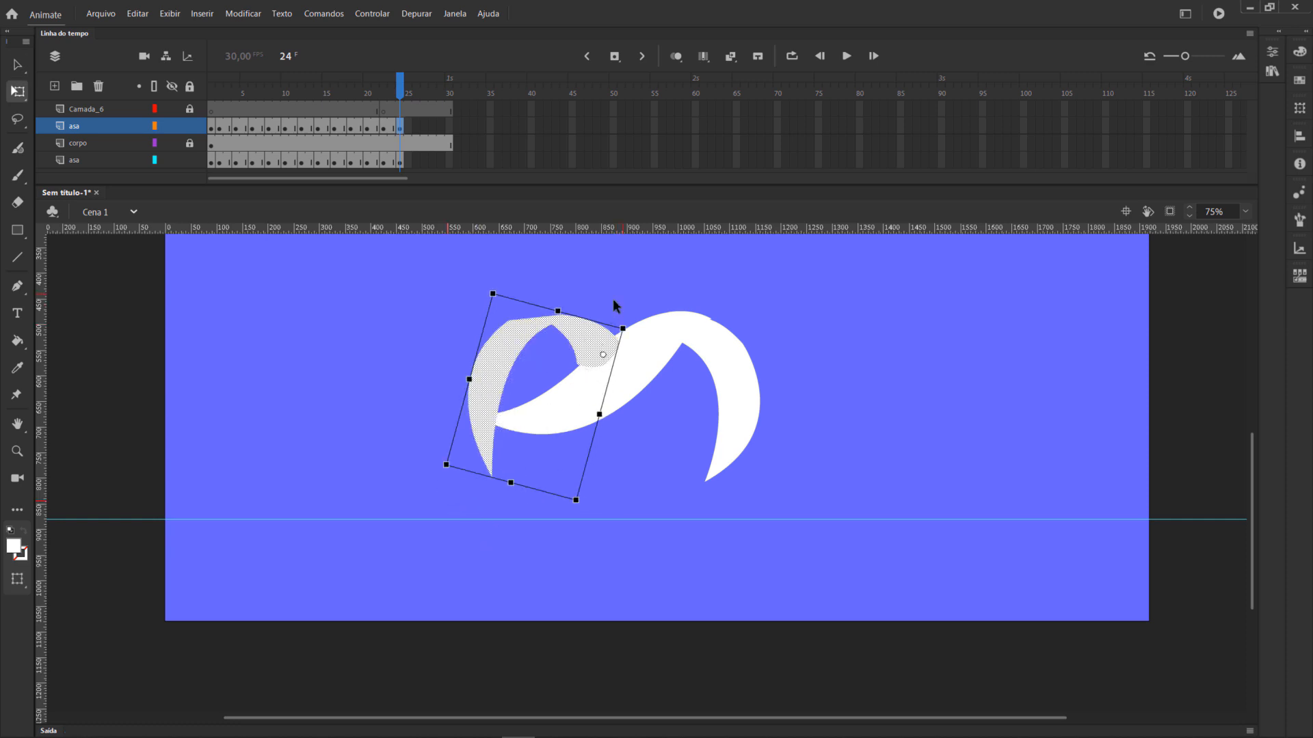
On frame 24, rotate the rear wing on the lower asa layer counterclockwise about its base so its tip swings outward.
{"action": "left_click", "coordinate": [613, 298]}
{"action": "left_click_drag", "start_coordinate": [580, 364], "coordinate": [578, 385]}
{"action": "left_click", "coordinate": [724, 419]}
{"action": "left_click_drag", "start_coordinate": [719, 397], "coordinate": [687, 328]}
{"action": "left_click_drag", "start_coordinate": [772, 462], "coordinate": [777, 375]}
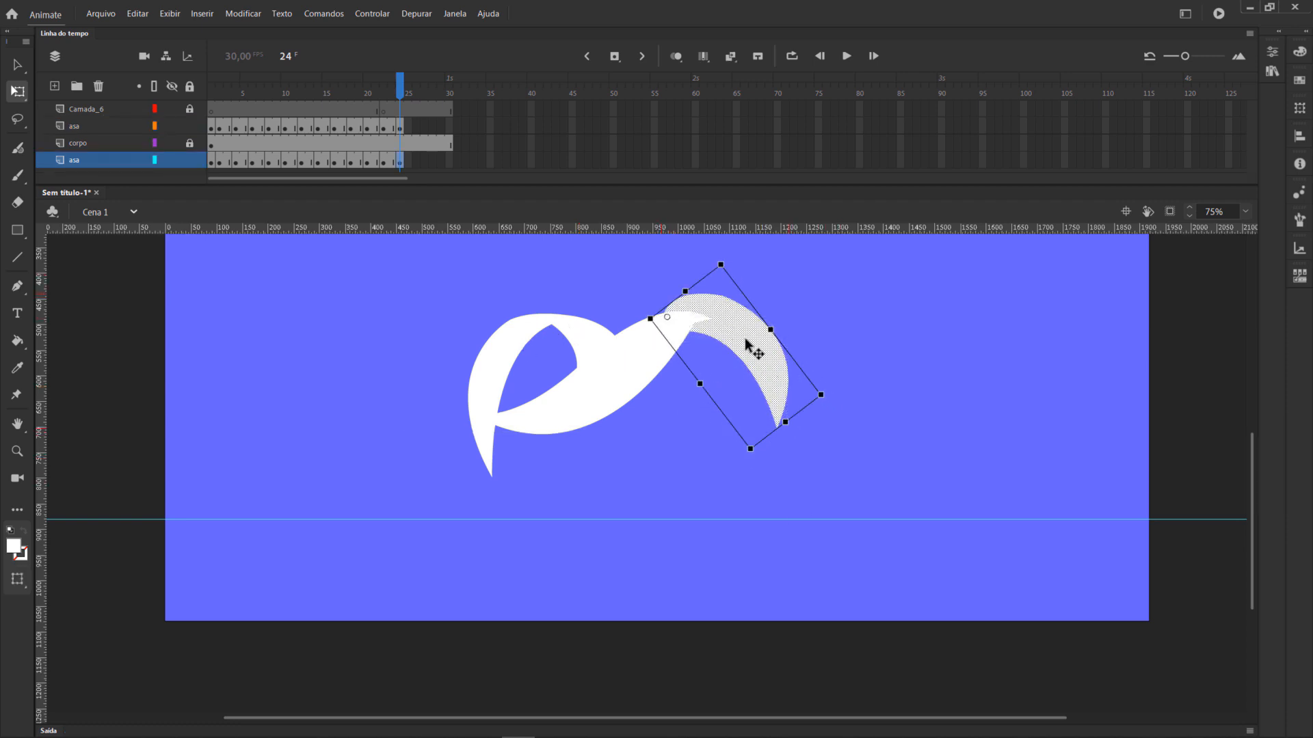
Sketch a new rear wing contour in red with the brush over the bird on Camada_6 at frame 24.
{"action": "right_click", "coordinate": [399, 108]}
{"action": "key", "text": "Escape"}
{"action": "left_click", "coordinate": [14, 545]}
{"action": "left_click", "coordinate": [71, 652]}
{"action": "left_click", "coordinate": [17, 175]}
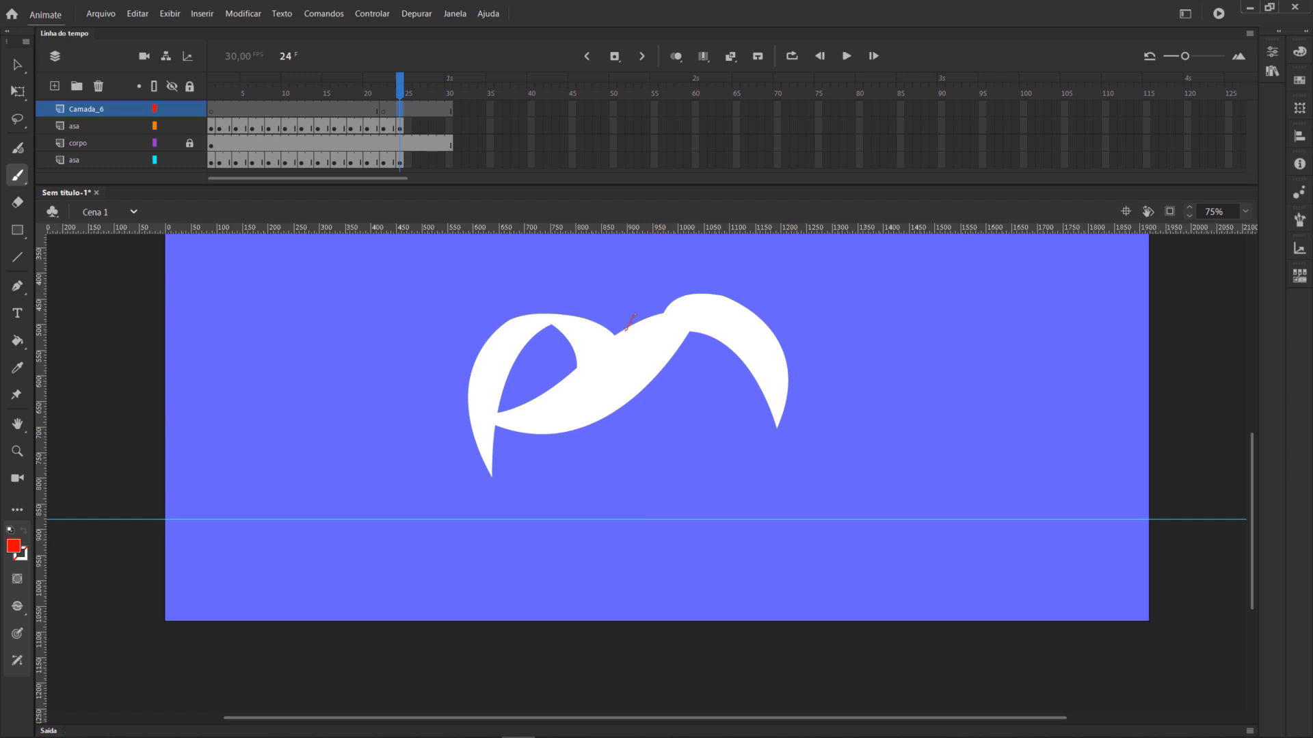
{"action": "mouse_move", "coordinate": [667, 297]}
{"action": "left_mouse_down"}
{"action": "mouse_move", "coordinate": [692, 294]}
{"action": "mouse_move", "coordinate": [664, 311]}
{"action": "mouse_move", "coordinate": [692, 296]}
{"action": "mouse_move", "coordinate": [779, 362]}
{"action": "mouse_move", "coordinate": [772, 449]}
{"action": "left_mouse_up"}
{"action": "mouse_move", "coordinate": [692, 303]}
{"action": "left_mouse_down"}
{"action": "mouse_move", "coordinate": [742, 366]}
{"action": "mouse_move", "coordinate": [757, 460]}
{"action": "mouse_move", "coordinate": [775, 433]}
{"action": "left_mouse_up"}
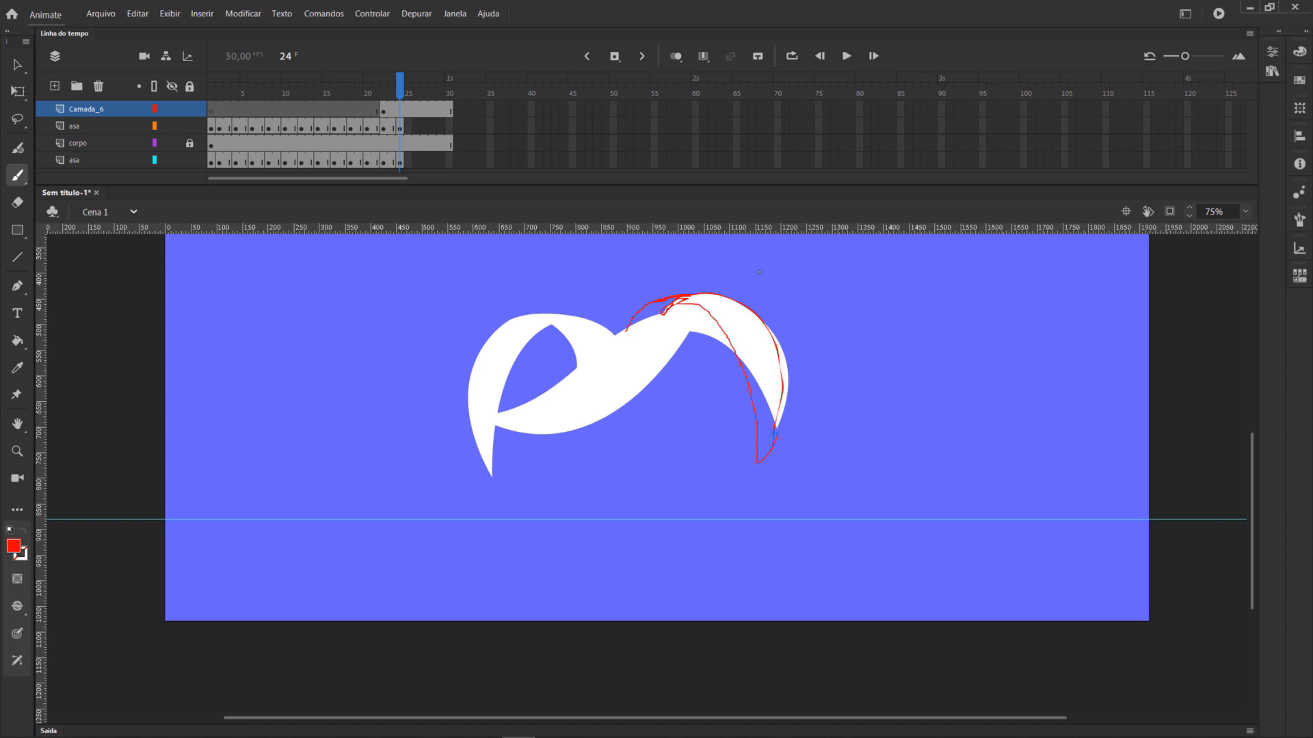
Delete the old rear wing shape from frame 24 of the lower asa layer.
{"action": "left_click", "coordinate": [399, 126]}
{"action": "left_click", "coordinate": [402, 163]}
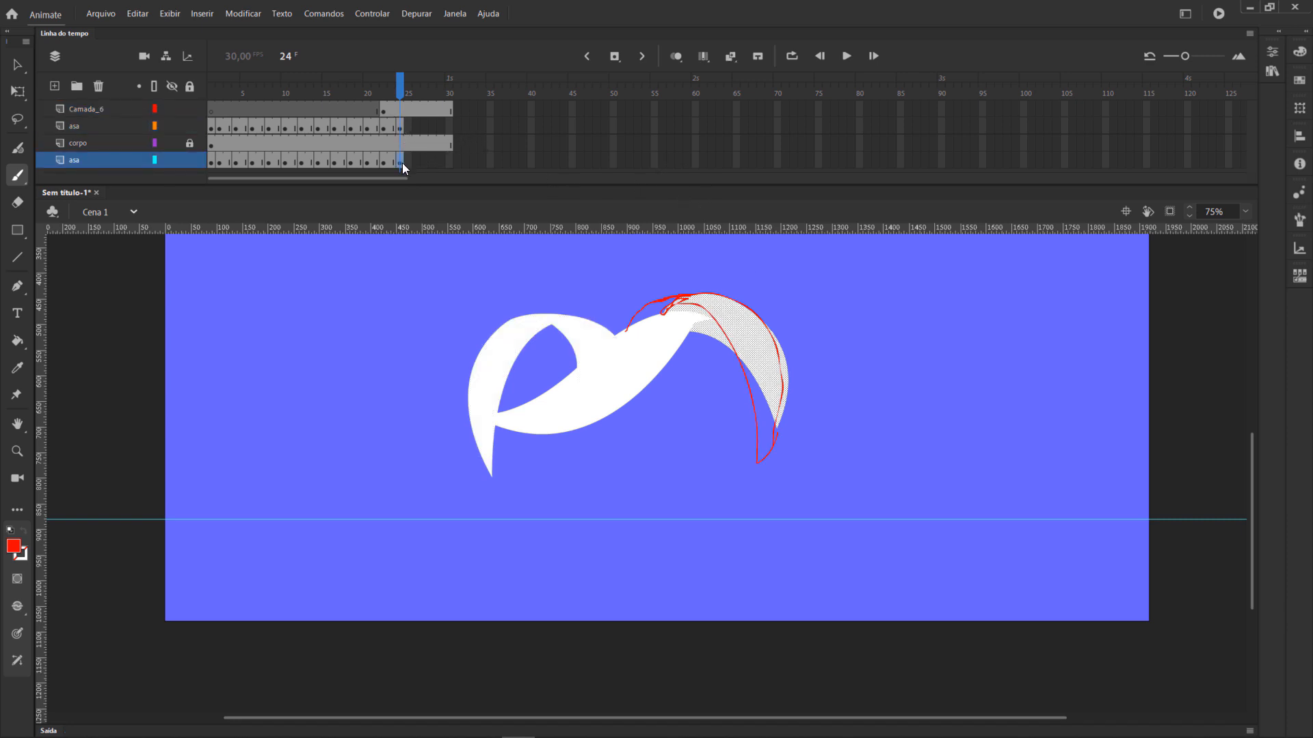
{"action": "key", "text": "Delete"}
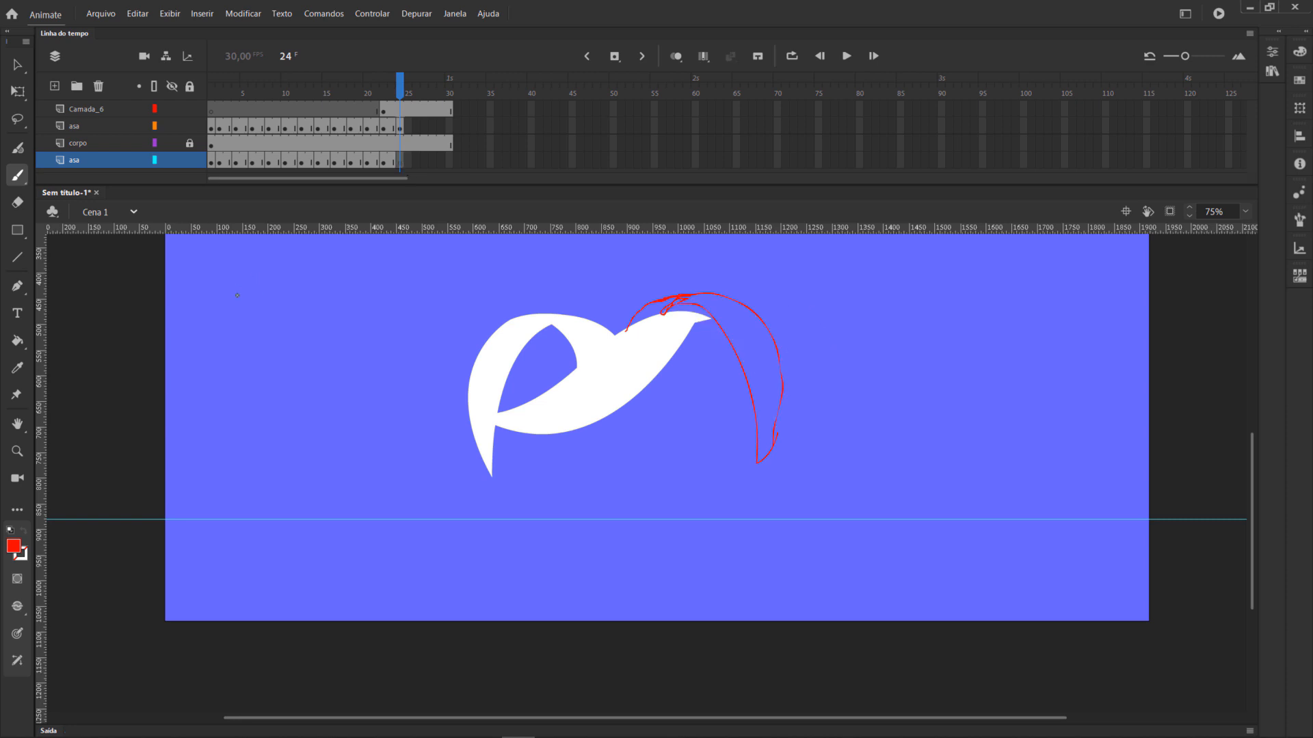
Trace the red rear wing sketch with the Pen tool as a closed outline on frame 24 of the lower asa layer.
{"action": "left_click", "coordinate": [18, 286]}
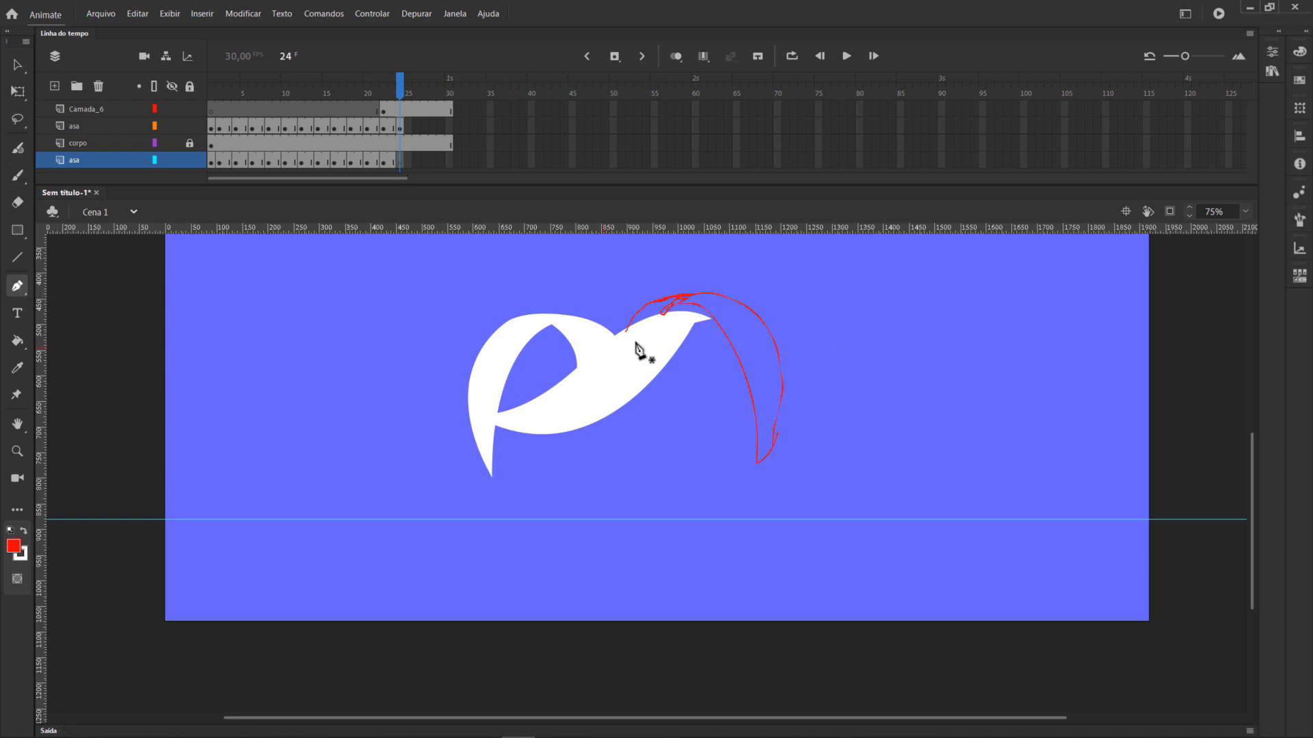
{"action": "left_click", "coordinate": [397, 164]}
{"action": "left_click", "coordinate": [625, 330]}
{"action": "left_click_drag", "start_coordinate": [647, 309], "coordinate": [668, 293]}
{"action": "key", "text": "ctrl+z"}
{"action": "left_click", "coordinate": [625, 332]}
{"action": "left_click", "coordinate": [699, 290]}
{"action": "left_click_drag", "start_coordinate": [757, 459], "coordinate": [672, 621]}
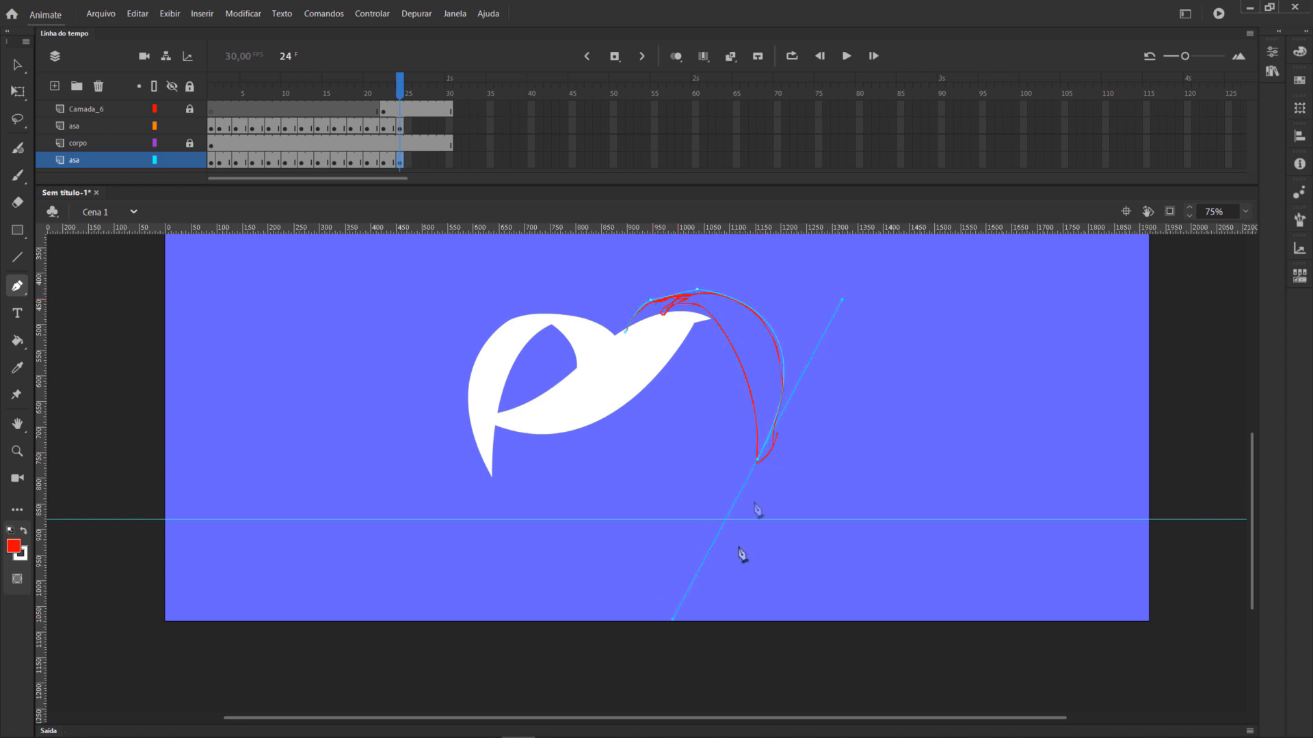
{"action": "left_click_drag", "start_coordinate": [689, 297], "coordinate": [609, 252]}
{"action": "left_click", "coordinate": [689, 297]}
{"action": "left_click_drag", "start_coordinate": [664, 314], "coordinate": [618, 333]}
{"action": "left_click", "coordinate": [664, 314]}
Fill the new rear wing outline on frame 24 with white.
{"action": "left_click", "coordinate": [17, 341]}
{"action": "left_click", "coordinate": [14, 545]}
{"action": "left_click", "coordinate": [496, 355]}
{"action": "left_click", "coordinate": [777, 352]}
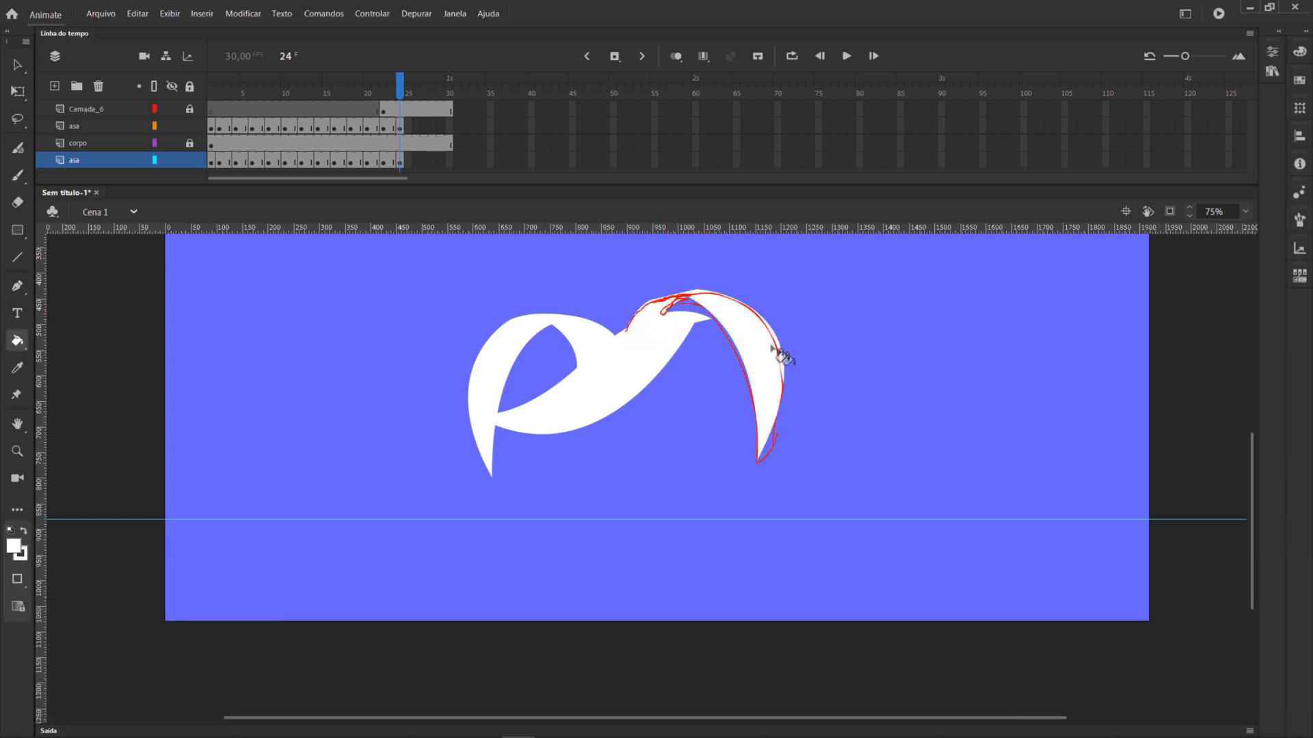
Delete the red rear wing sketch from Camada_6.
{"action": "left_click", "coordinate": [384, 109]}
{"action": "left_click", "coordinate": [189, 109]}
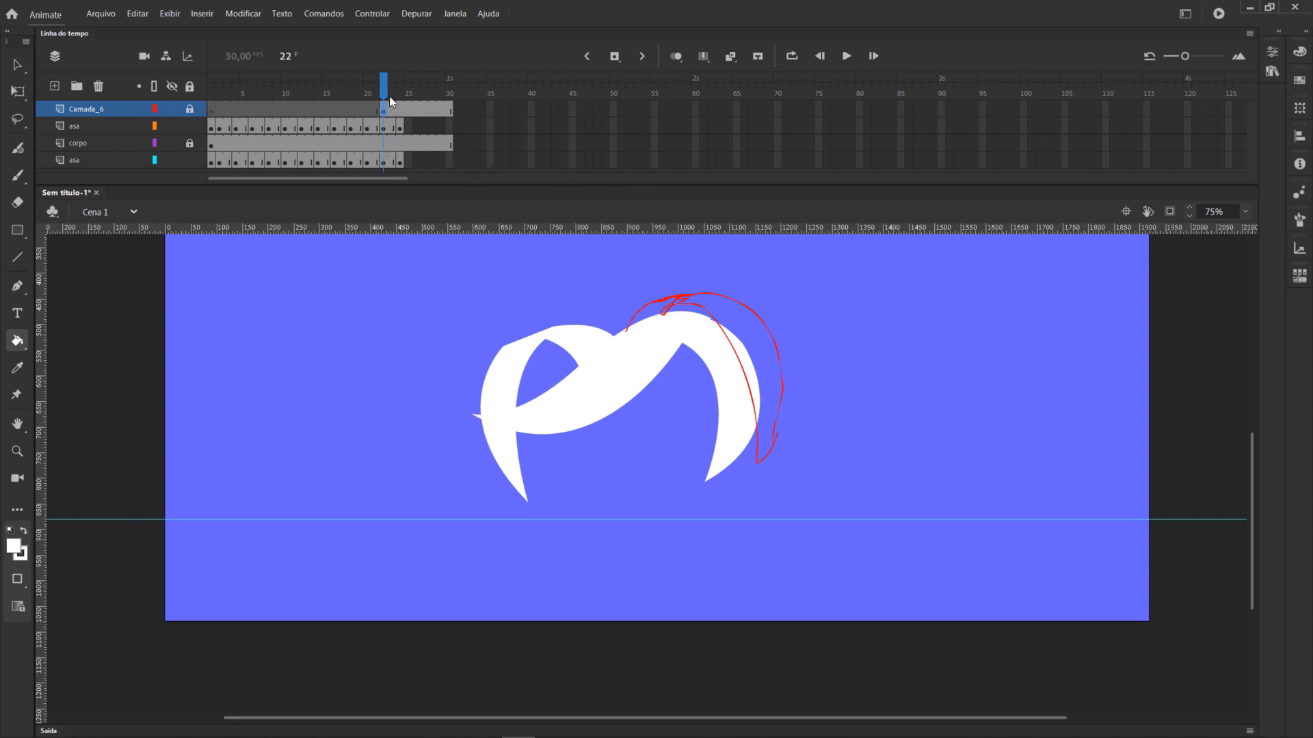
{"action": "key", "text": "period"}
{"action": "key", "text": "period"}
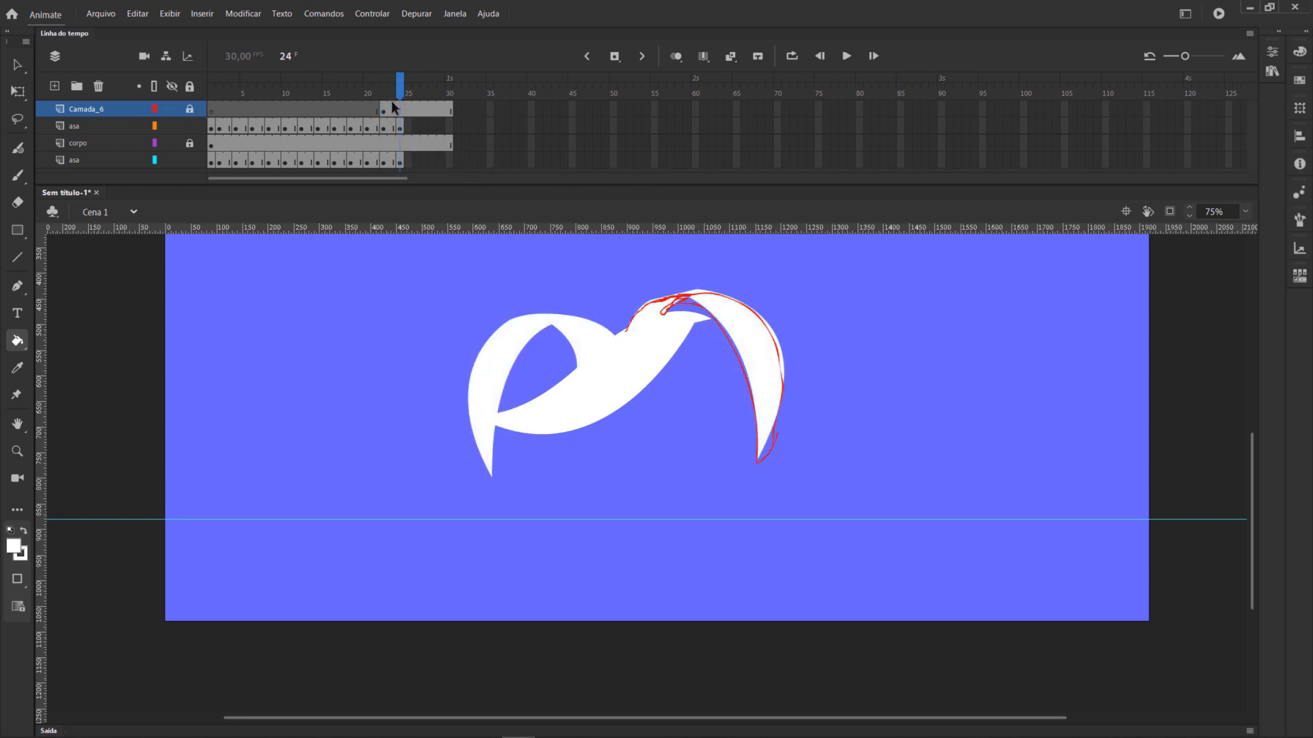
{"action": "left_click", "coordinate": [189, 110]}
{"action": "left_click", "coordinate": [18, 73]}
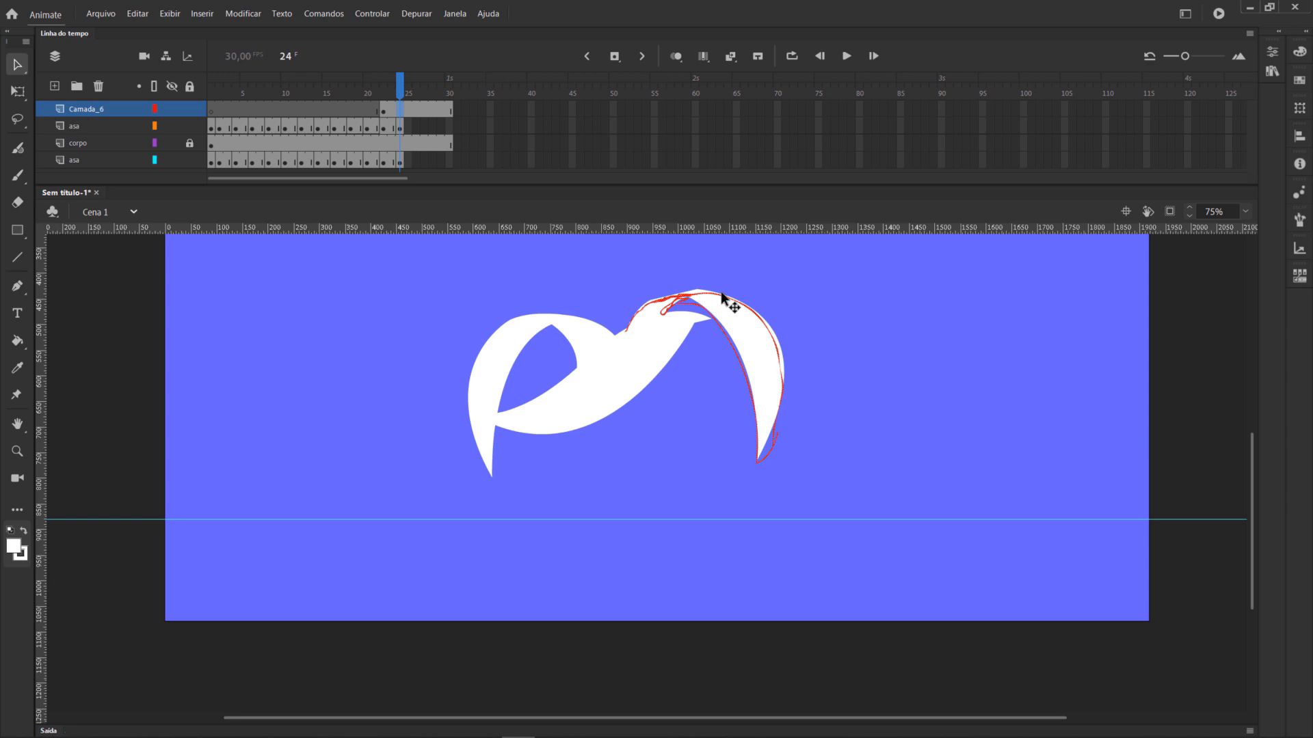
{"action": "key", "text": "Delete"}
Reshape the rear wing on frame 24 by bending its inner edge at the top and adjusting its tip.
{"action": "left_click", "coordinate": [400, 125]}
{"action": "left_click", "coordinate": [400, 160]}
{"action": "left_click", "coordinate": [810, 300]}
{"action": "left_click_drag", "start_coordinate": [685, 290], "coordinate": [675, 306]}
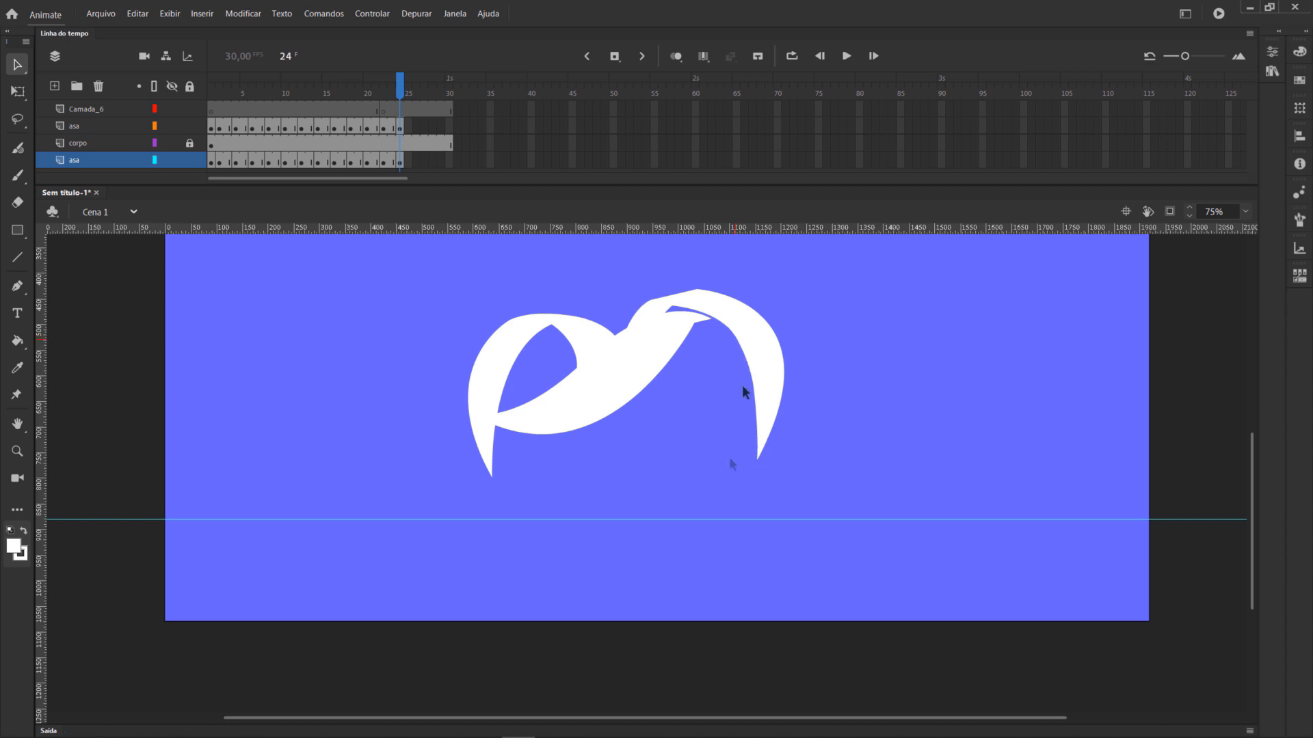
{"action": "left_click_drag", "start_coordinate": [756, 449], "coordinate": [757, 453]}
Insert a keyframe at frame 26 on both the upper and lower asa layers.
{"action": "left_click_drag", "start_coordinate": [405, 92], "coordinate": [401, 139]}
{"action": "left_click", "coordinate": [419, 126]}
{"action": "right_click", "coordinate": [418, 126]}
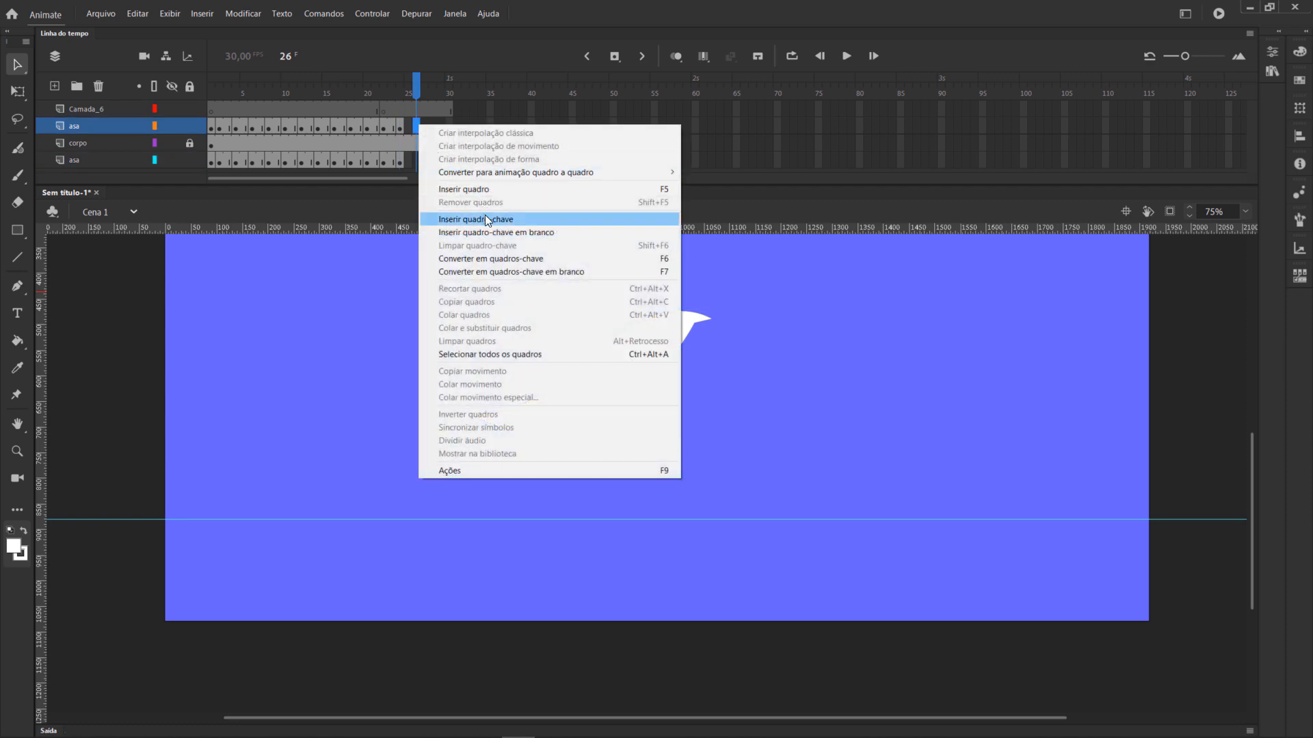
{"action": "left_click", "coordinate": [487, 218]}
{"action": "right_click", "coordinate": [417, 160]}
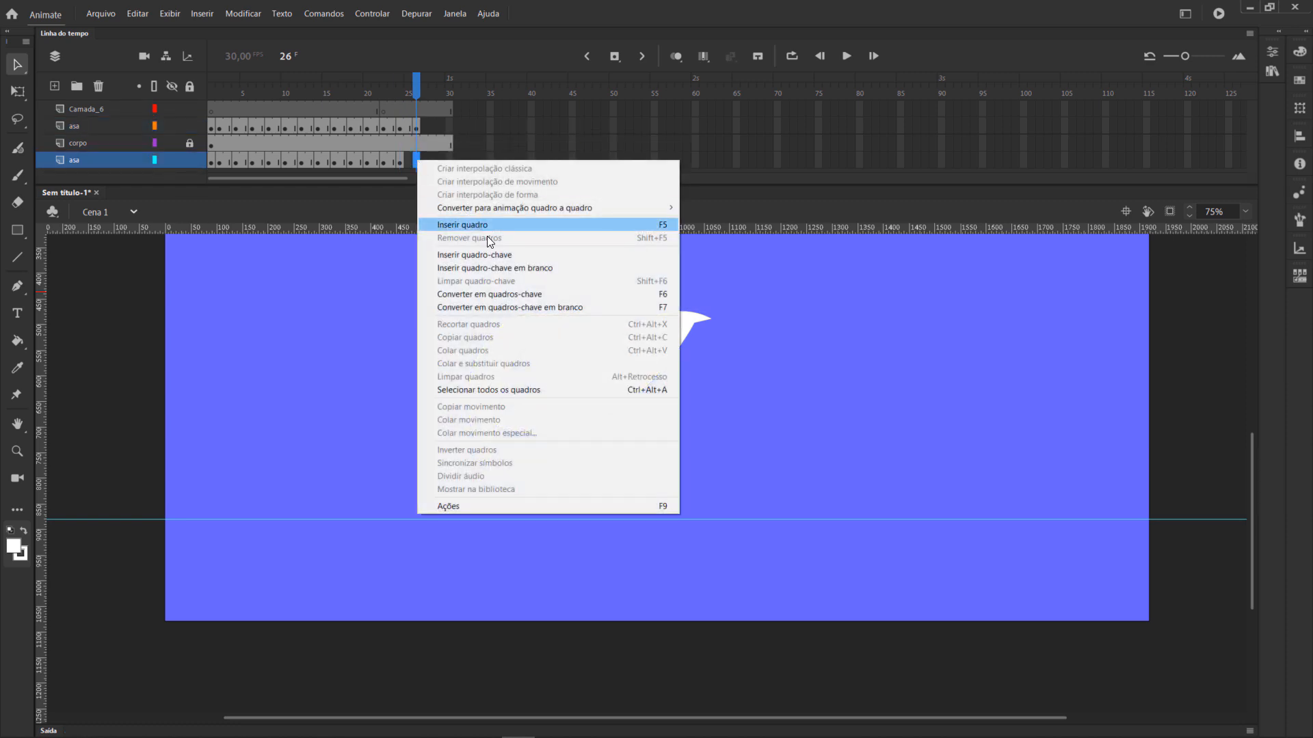
{"action": "left_click", "coordinate": [478, 254]}
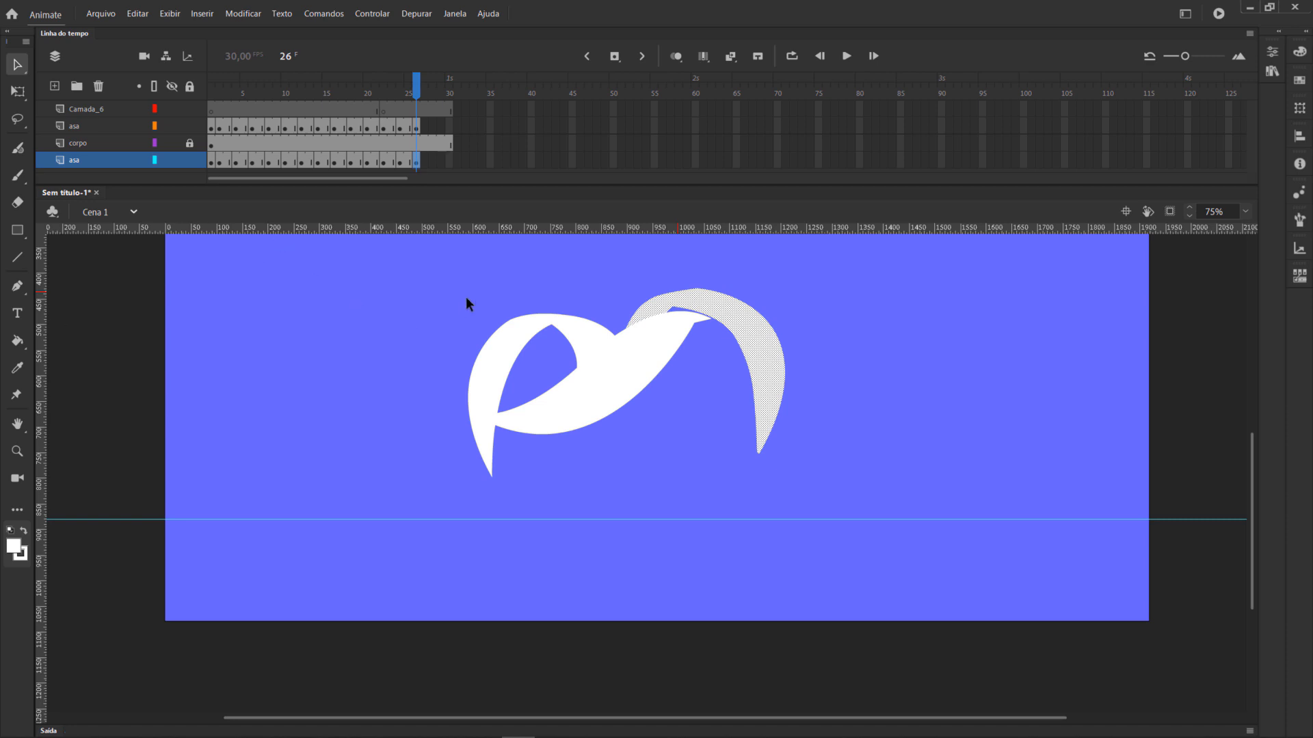
Sketch new, higher-arched contours for both wings in red with the brush on Camada_6 at frame 26.
{"action": "left_click", "coordinate": [417, 109]}
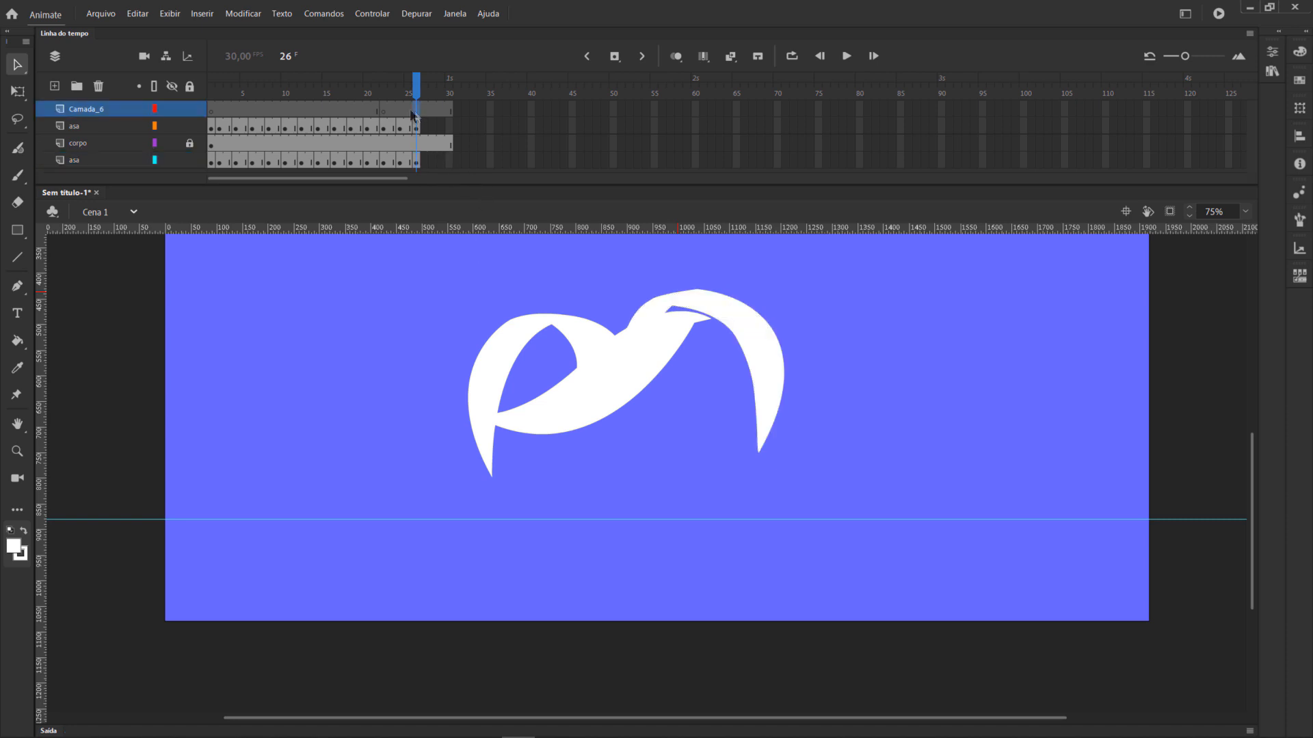
{"action": "left_click", "coordinate": [18, 176]}
{"action": "scroll", "coordinate": [573, 346], "scroll_direction": "up", "scroll_amount": 3}
{"action": "left_click", "coordinate": [14, 546]}
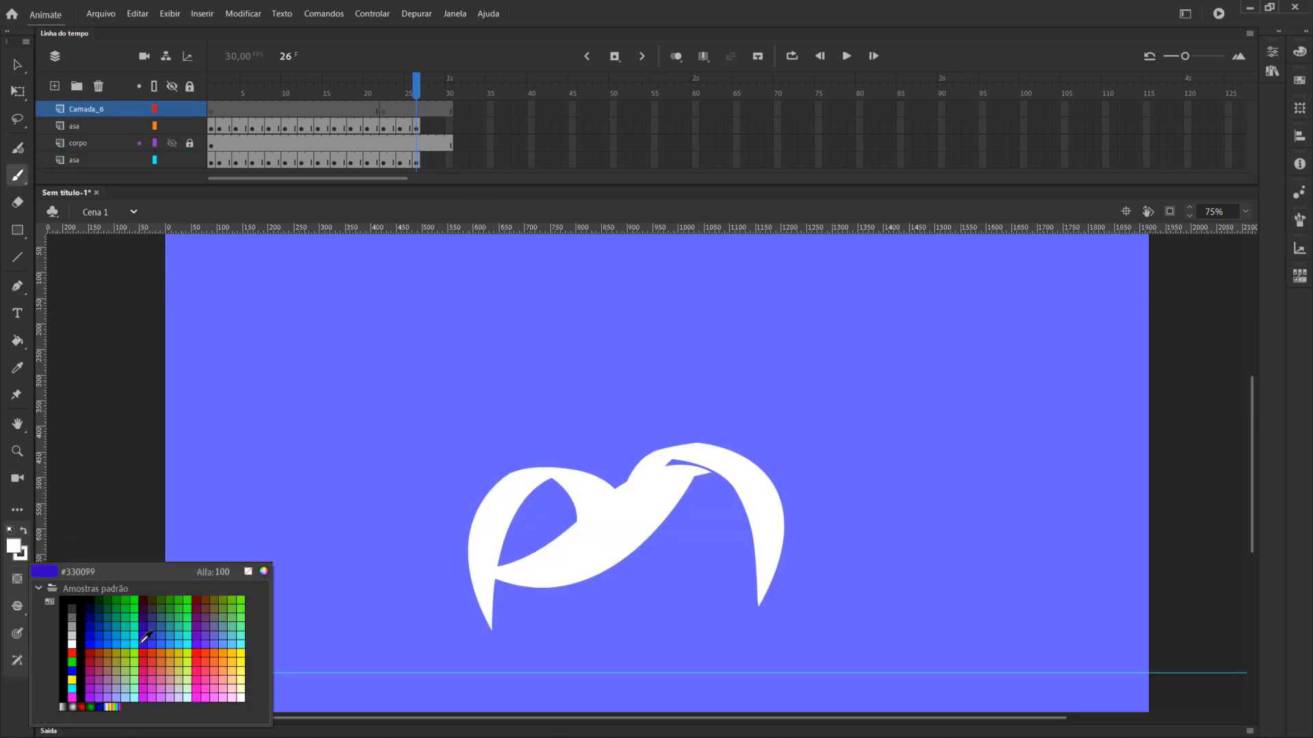
{"action": "left_click", "coordinate": [80, 646]}
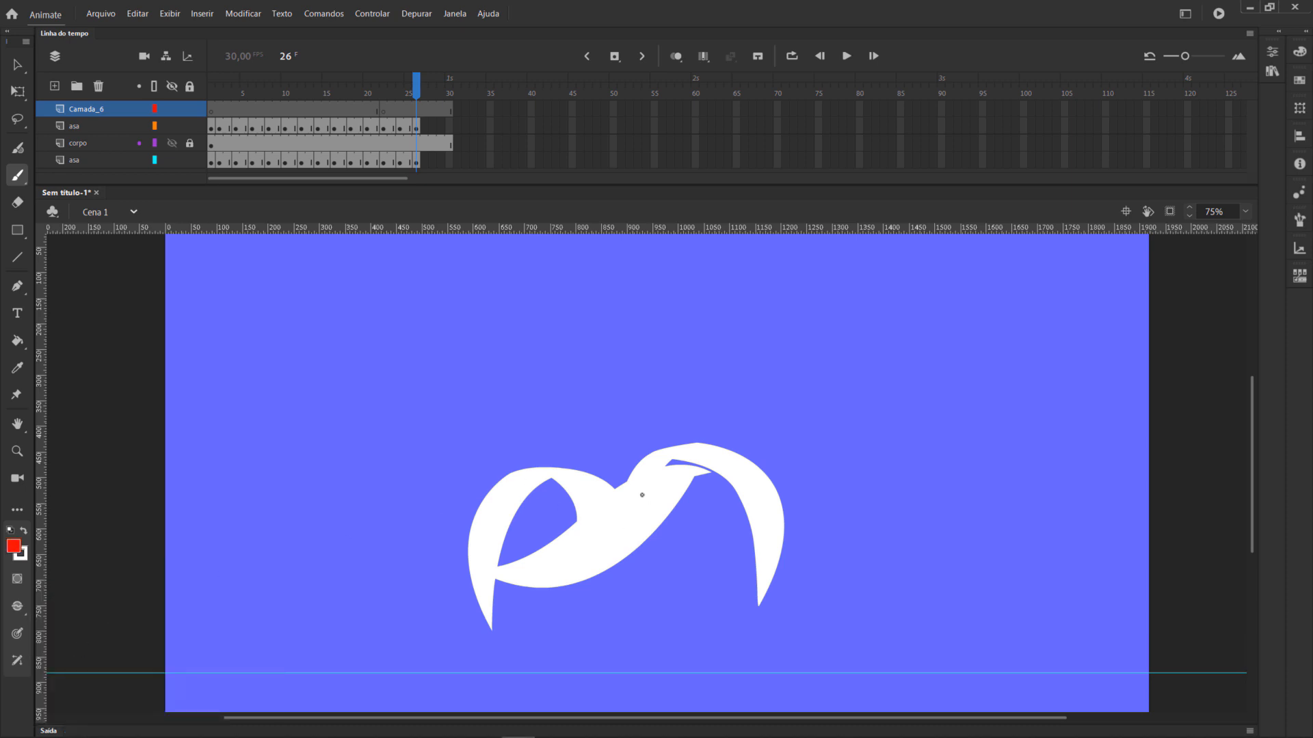
{"action": "mouse_move", "coordinate": [669, 410]}
{"action": "left_mouse_down"}
{"action": "mouse_move", "coordinate": [661, 469]}
{"action": "mouse_move", "coordinate": [760, 479]}
{"action": "mouse_move", "coordinate": [757, 518]}
{"action": "mouse_move", "coordinate": [731, 460]}
{"action": "mouse_move", "coordinate": [748, 531]}
{"action": "left_mouse_up"}
{"action": "left_click_drag", "start_coordinate": [614, 490], "coordinate": [562, 432]}
{"action": "scroll", "coordinate": [585, 409], "scroll_direction": "down", "scroll_amount": 3}
{"action": "mouse_move", "coordinate": [591, 305]}
{"action": "left_mouse_down"}
{"action": "mouse_move", "coordinate": [618, 348]}
{"action": "mouse_move", "coordinate": [527, 298]}
{"action": "left_mouse_up"}
{"action": "mouse_move", "coordinate": [586, 375]}
{"action": "left_mouse_down"}
{"action": "mouse_move", "coordinate": [524, 296]}
{"action": "mouse_move", "coordinate": [466, 374]}
{"action": "mouse_move", "coordinate": [486, 433]}
{"action": "mouse_move", "coordinate": [494, 339]}
{"action": "mouse_move", "coordinate": [529, 302]}
{"action": "left_mouse_up"}
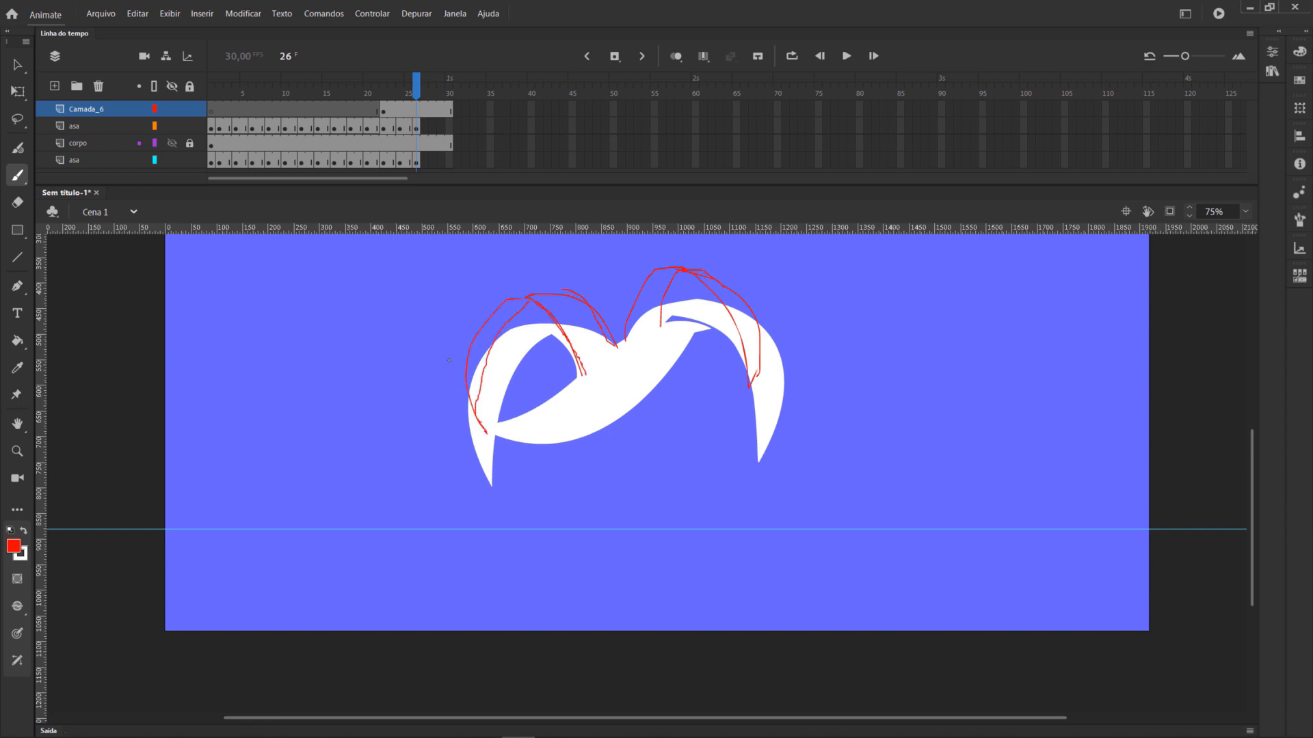
Delete the old wing shapes from frame 26 of both asa layers.
{"action": "scroll", "coordinate": [656, 430], "scroll_direction": "up", "scroll_amount": 3}
{"action": "left_click", "coordinate": [416, 127]}
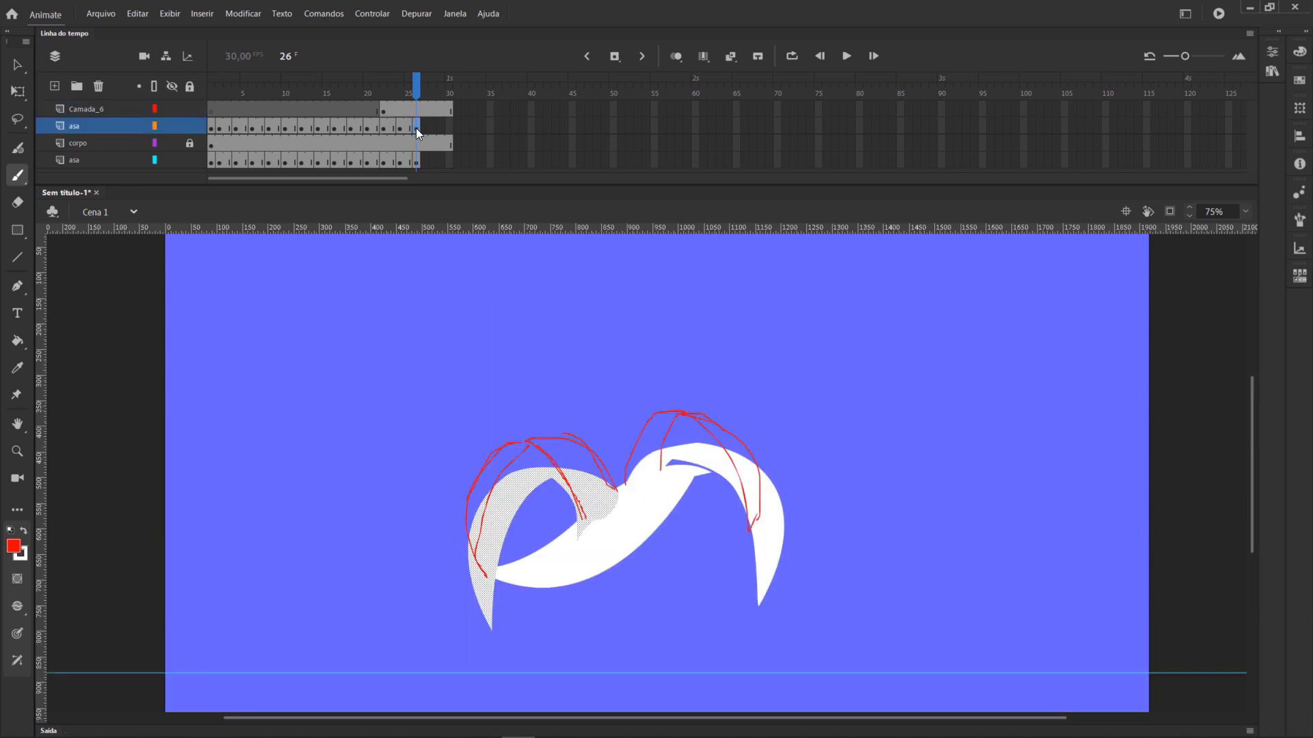
{"action": "key", "text": "Delete"}
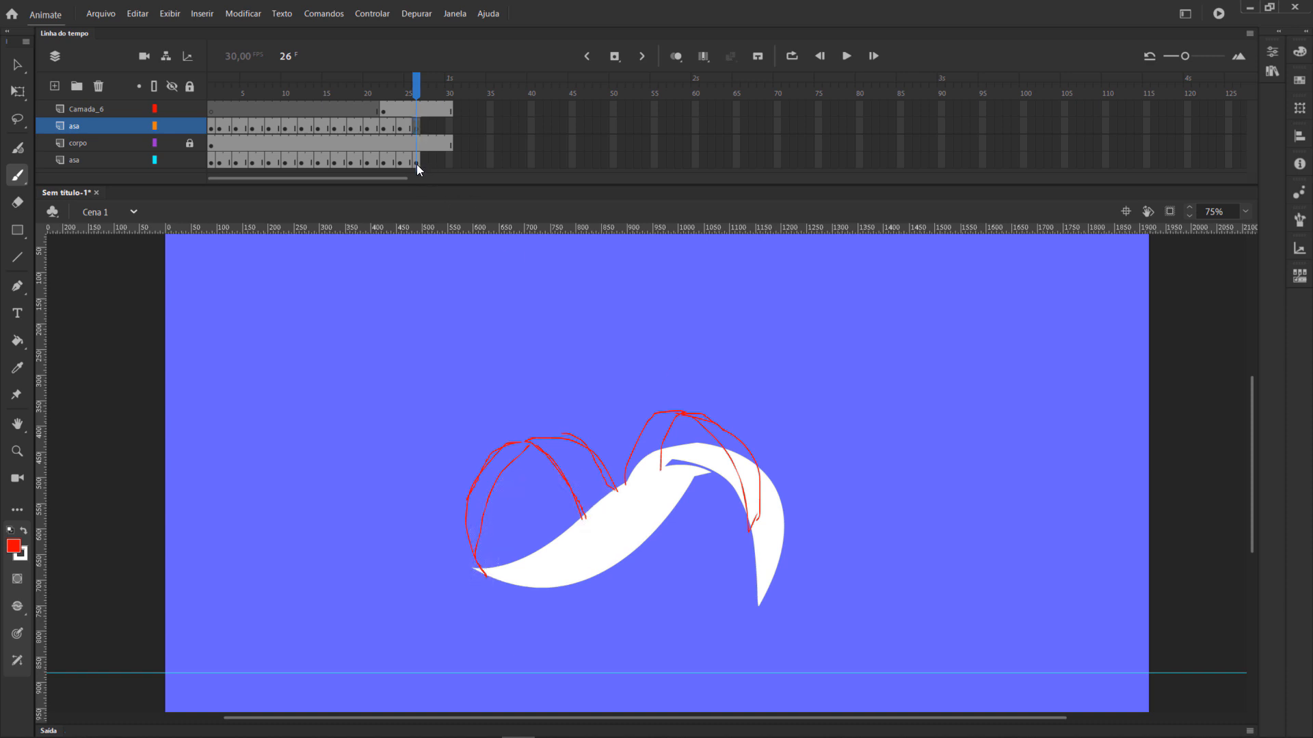
{"action": "left_click", "coordinate": [416, 163]}
{"action": "key", "text": "Delete"}
Lock Camada_6 and trace the inner section of the front wing with the Pen tool on frame 26 of the upper asa layer.
{"action": "left_click", "coordinate": [416, 127]}
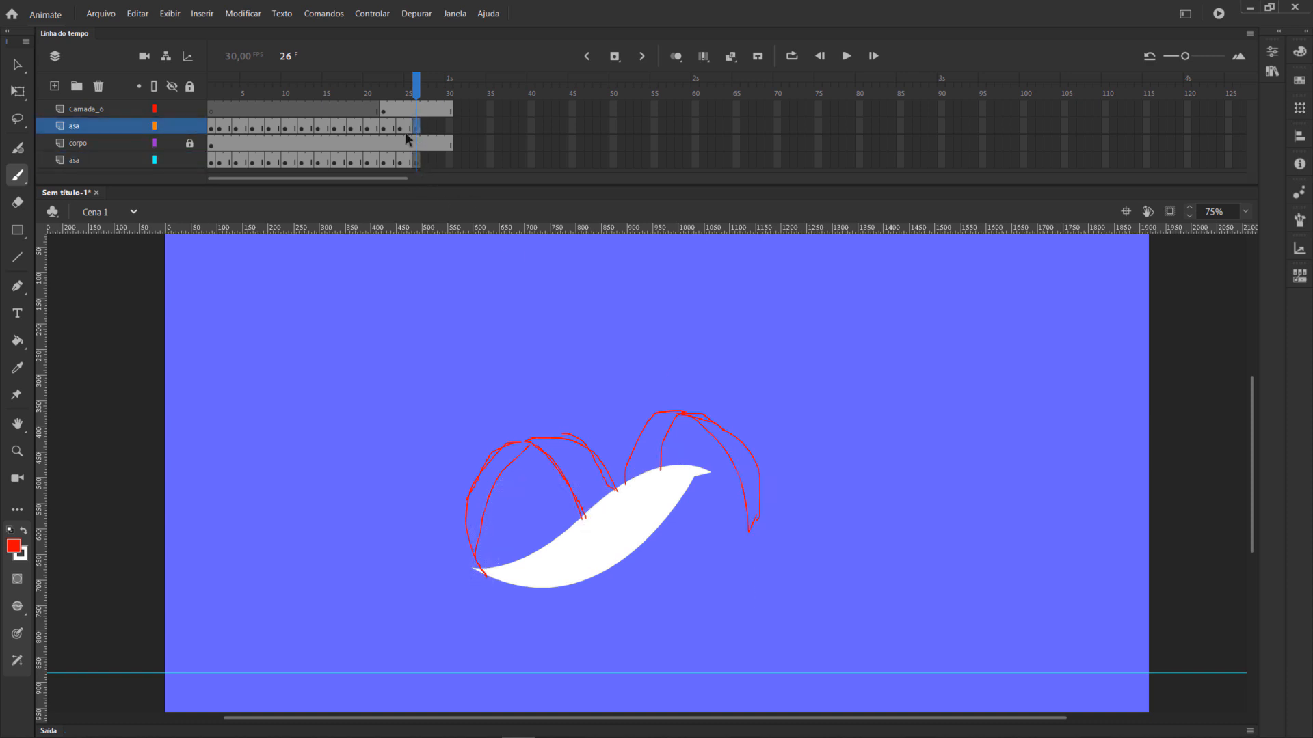
{"action": "left_click", "coordinate": [17, 287]}
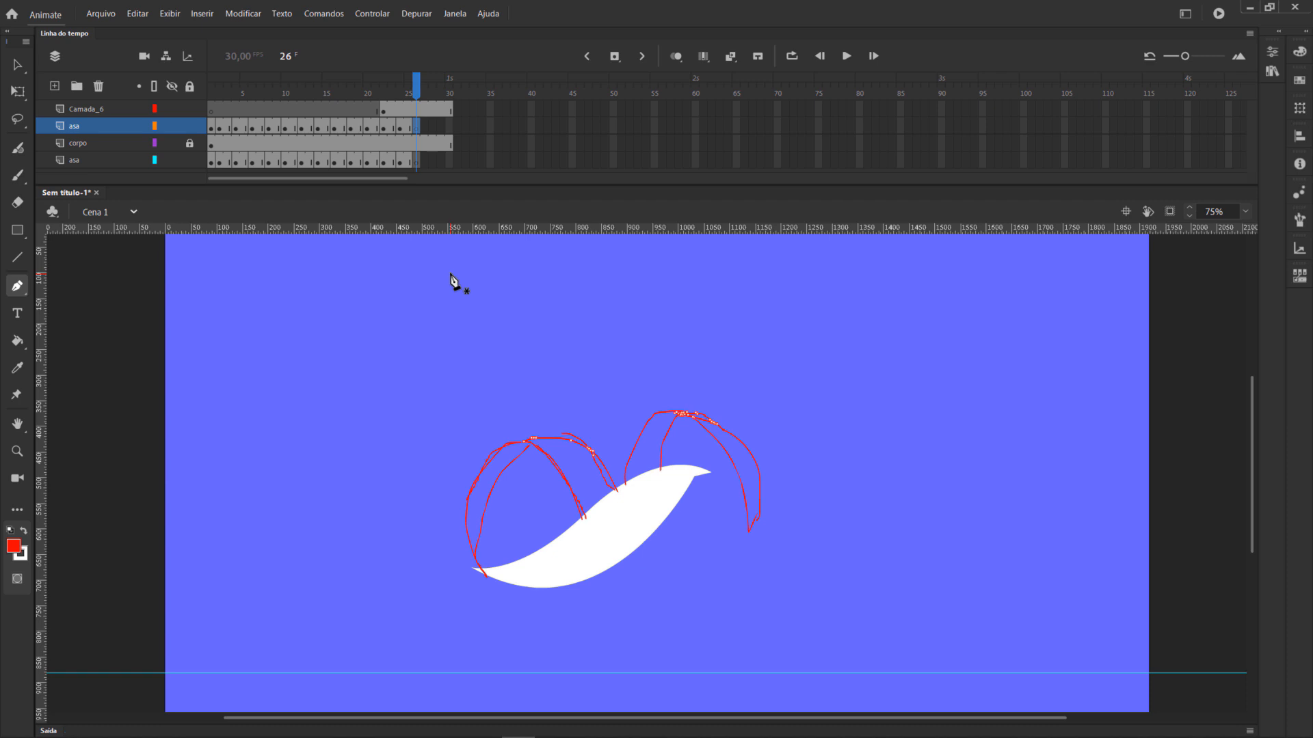
{"action": "left_click", "coordinate": [418, 109]}
{"action": "left_click", "coordinate": [416, 128]}
{"action": "left_click", "coordinate": [191, 109]}
{"action": "left_click_drag", "start_coordinate": [528, 438], "coordinate": [457, 454]}
{"action": "left_click_drag", "start_coordinate": [589, 545], "coordinate": [586, 562]}
{"action": "key", "text": "ctrl+z"}
{"action": "left_click", "coordinate": [584, 517]}
{"action": "left_click_drag", "start_coordinate": [615, 492], "coordinate": [628, 465]}
Fill the inner section of the front wing on frame 26 with white.
{"action": "key", "text": "k"}
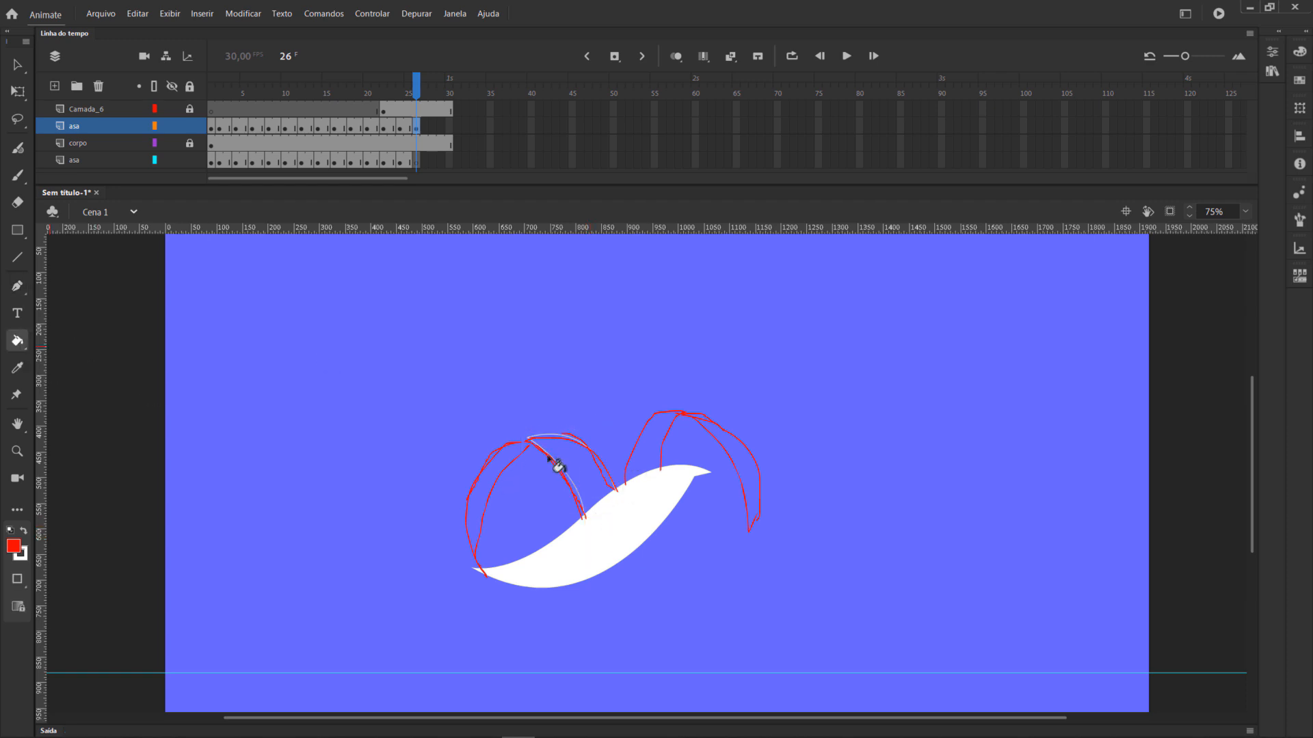
{"action": "left_click", "coordinate": [588, 479]}
{"action": "left_click", "coordinate": [14, 545]}
{"action": "left_click", "coordinate": [73, 645]}
{"action": "left_click", "coordinate": [564, 459]}
Trace the outer section of the front wing with the Pen tool, from the arch down to the tip and back.
{"action": "left_click", "coordinate": [17, 286]}
{"action": "left_click", "coordinate": [485, 575]}
{"action": "left_click_drag", "start_coordinate": [527, 439], "coordinate": [592, 390]}
{"action": "key", "text": "ctrl+z"}
{"action": "left_click", "coordinate": [474, 558]}
{"action": "left_click_drag", "start_coordinate": [527, 439], "coordinate": [589, 415]}
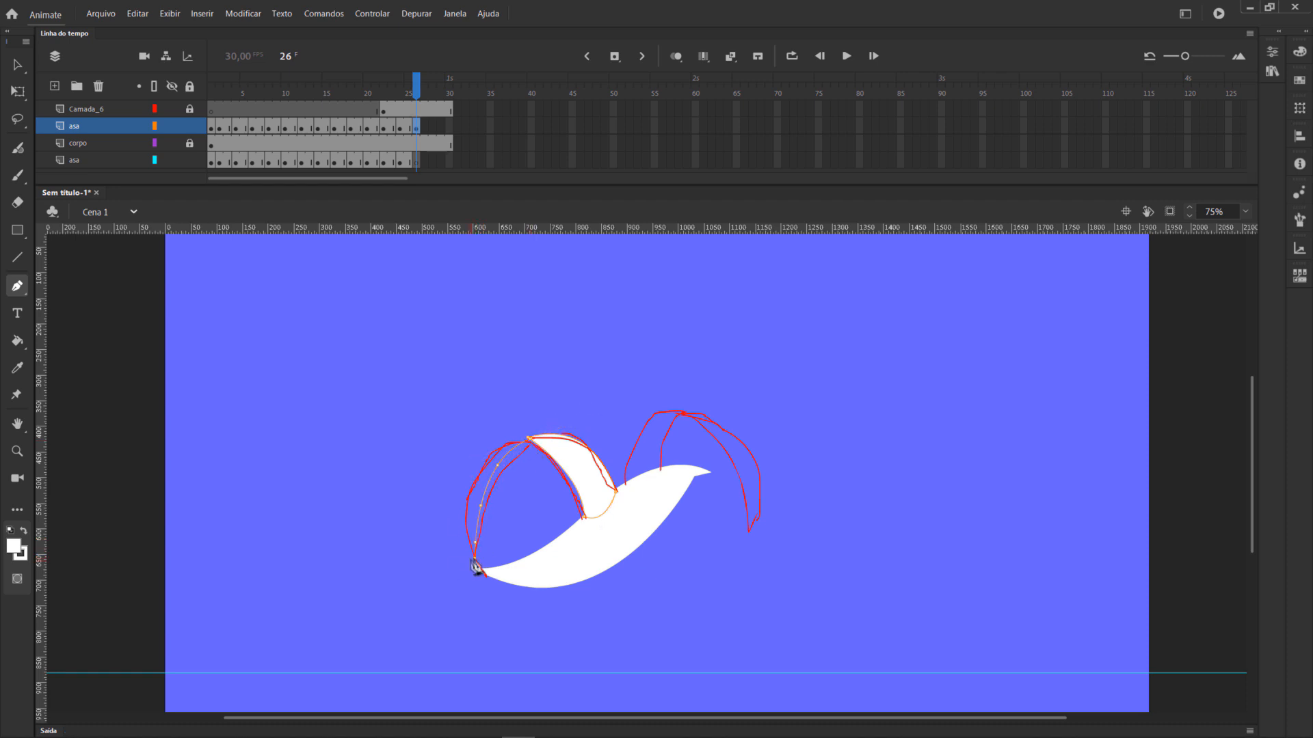
{"action": "left_click_drag", "start_coordinate": [506, 706], "coordinate": [504, 700]}
Fill the outer section of the front wing on frame 26 with white.
{"action": "key", "text": "k"}
{"action": "left_click", "coordinate": [492, 463]}
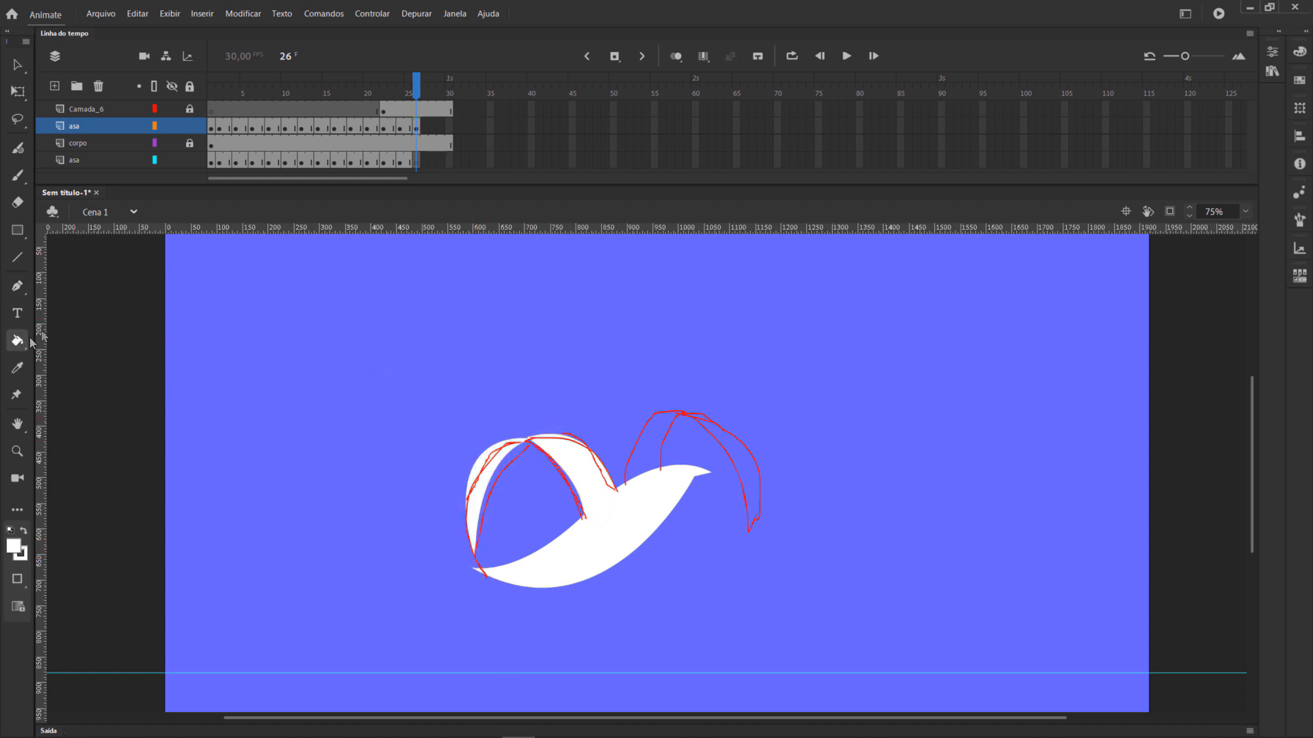
{"action": "key", "text": "ctrl+z"}
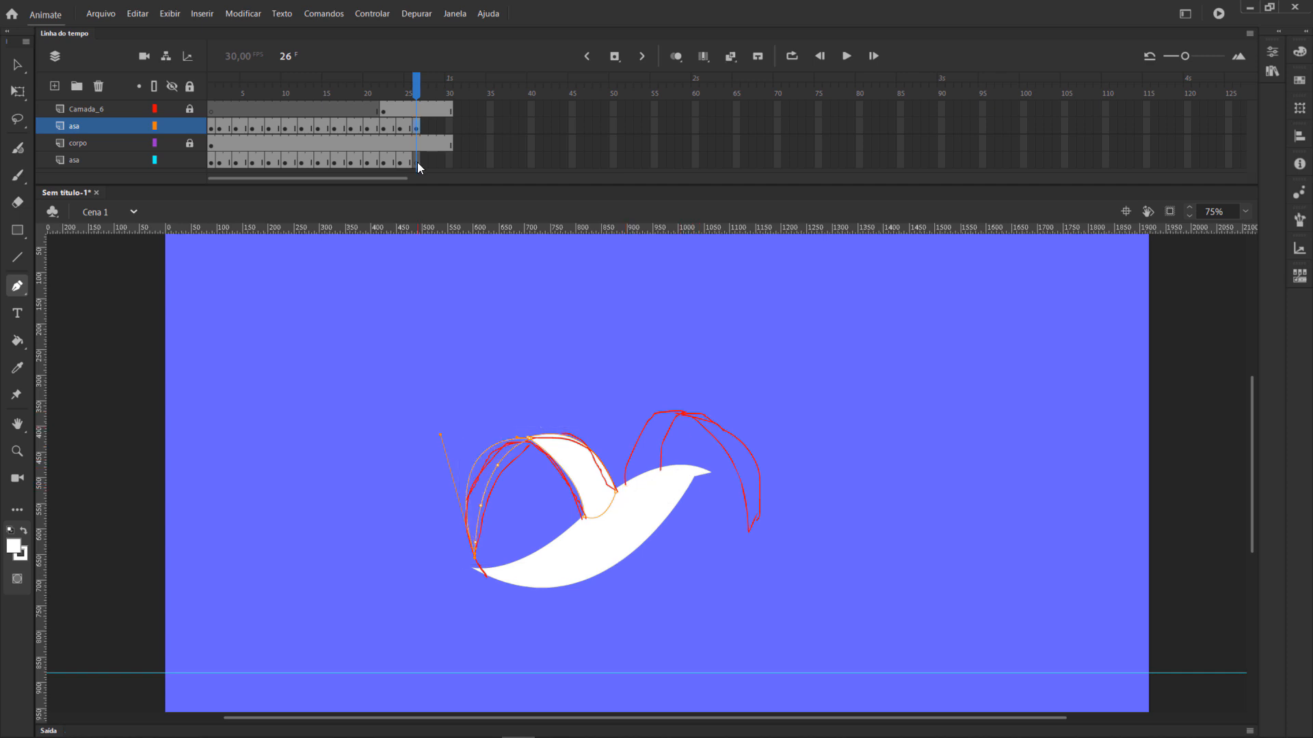
{"action": "left_click", "coordinate": [478, 482]}
{"action": "left_click", "coordinate": [102, 160]}
{"action": "left_click", "coordinate": [17, 286]}
{"action": "left_click", "coordinate": [625, 486]}
{"action": "left_click_drag", "start_coordinate": [682, 413], "coordinate": [751, 405]}
{"action": "left_click", "coordinate": [682, 413]}
{"action": "mouse_move", "coordinate": [661, 469]}
{"action": "left_mouse_down"}
{"action": "mouse_move", "coordinate": [669, 508]}
{"action": "mouse_move", "coordinate": [593, 480]}
{"action": "left_mouse_up"}
{"action": "left_click", "coordinate": [660, 470]}
{"action": "left_click", "coordinate": [747, 522]}
{"action": "key", "text": "ctrl+z"}
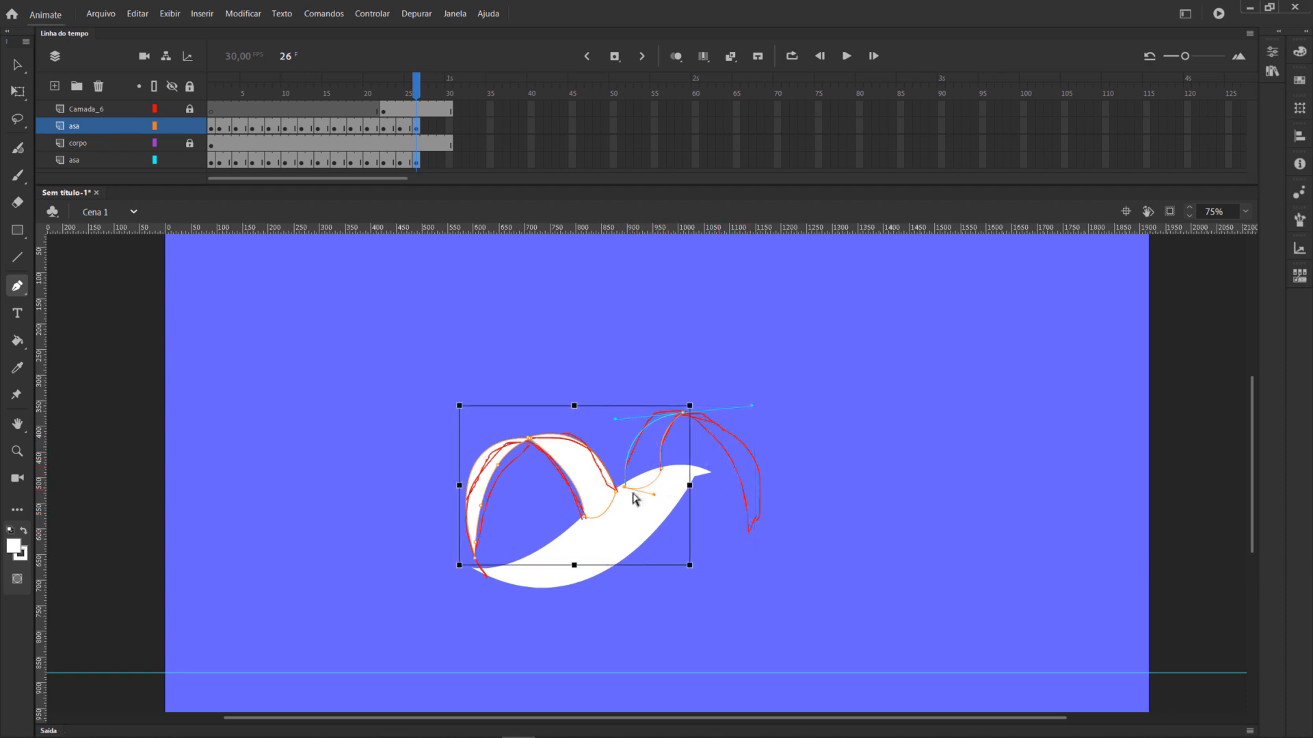
{"action": "key", "text": "k"}
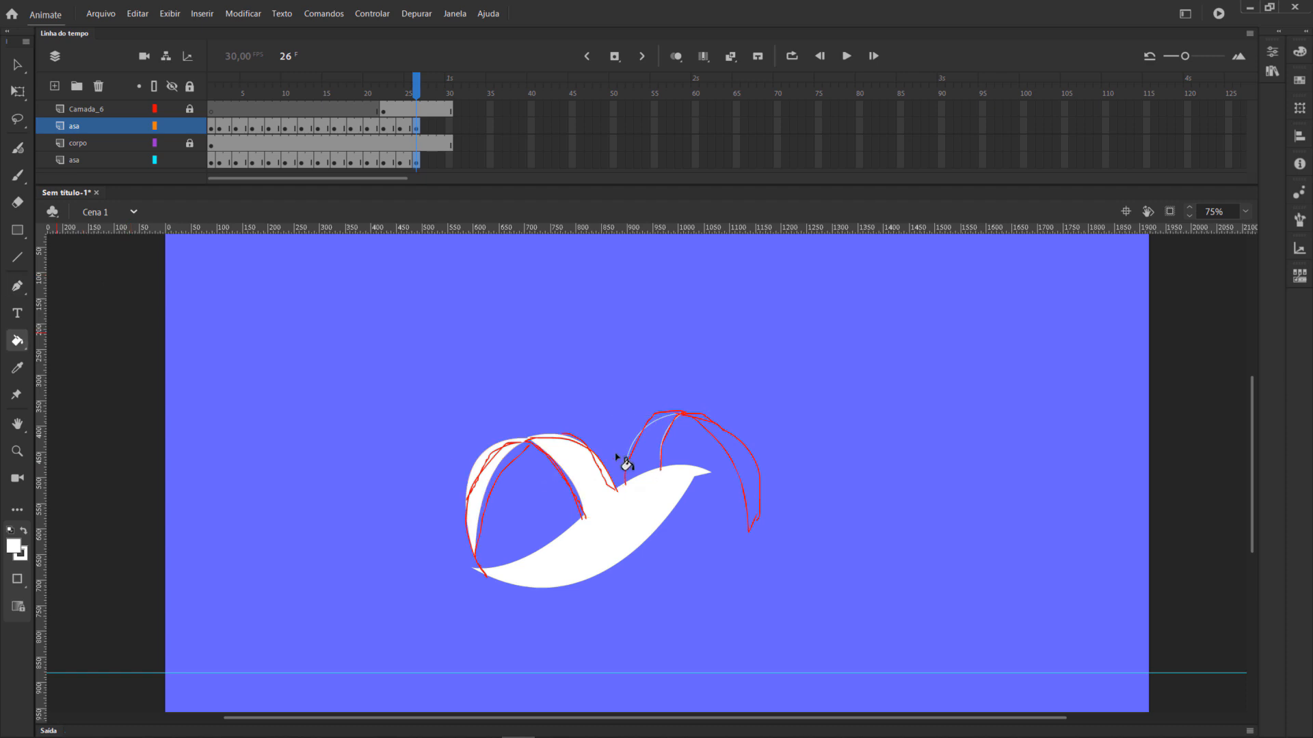
{"action": "left_click", "coordinate": [1273, 52]}
{"action": "left_click", "coordinate": [987, 134]}
{"action": "left_click", "coordinate": [1055, 181]}
{"action": "left_click", "coordinate": [637, 458]}
{"action": "left_click", "coordinate": [416, 160]}
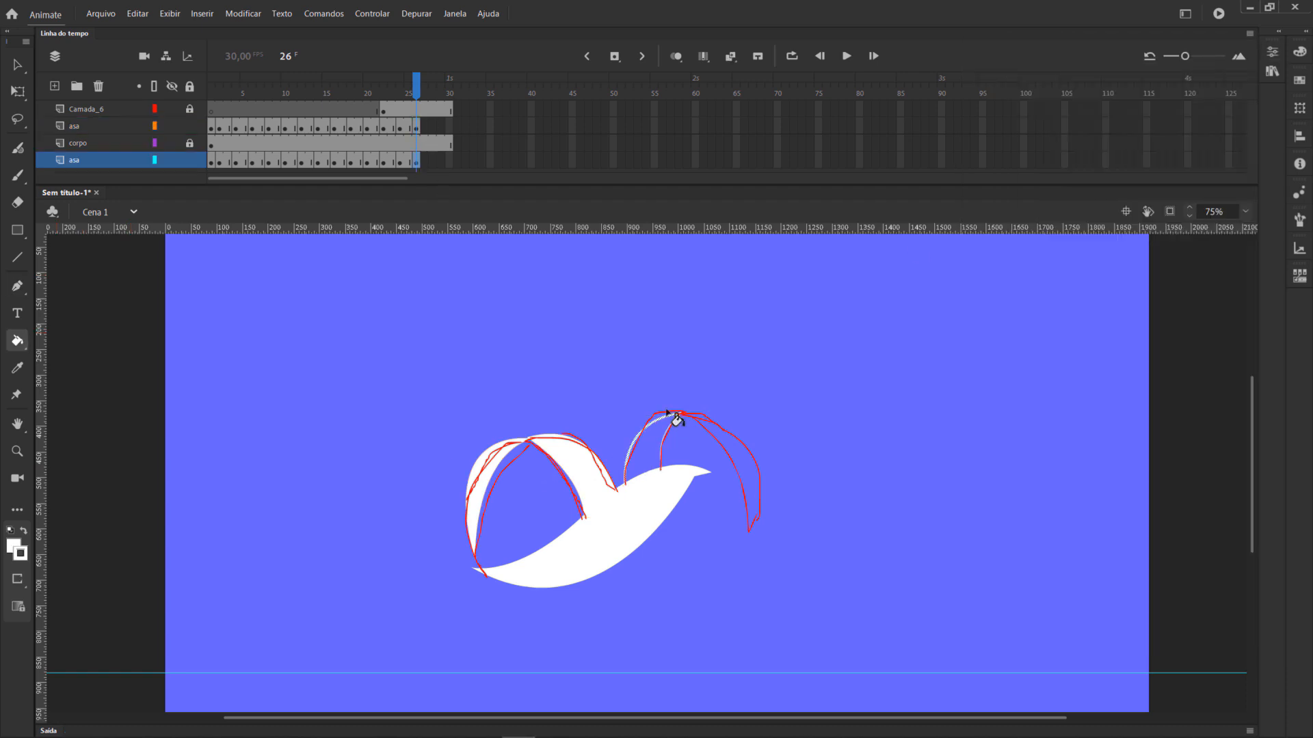
{"action": "left_click", "coordinate": [18, 64]}
{"action": "left_click", "coordinate": [738, 412]}
Trace the inner section of the rear wing with the Pen tool on frame 26 of the lower asa layer and fill it white.
{"action": "key", "text": "p"}
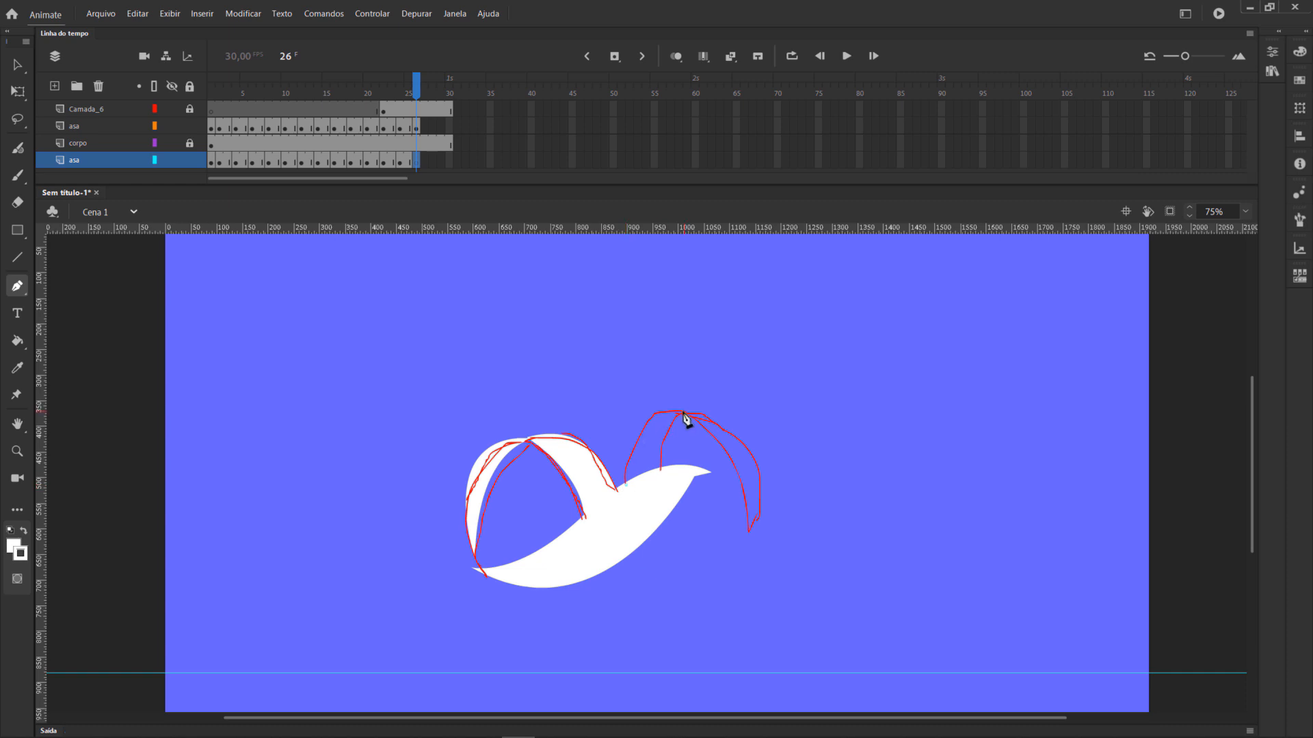
{"action": "left_click_drag", "start_coordinate": [684, 414], "coordinate": [745, 417]}
{"action": "left_click", "coordinate": [684, 413]}
{"action": "left_click_drag", "start_coordinate": [660, 471], "coordinate": [659, 520]}
{"action": "left_click", "coordinate": [623, 484]}
{"action": "left_click", "coordinate": [18, 340]}
{"action": "left_click", "coordinate": [646, 444]}
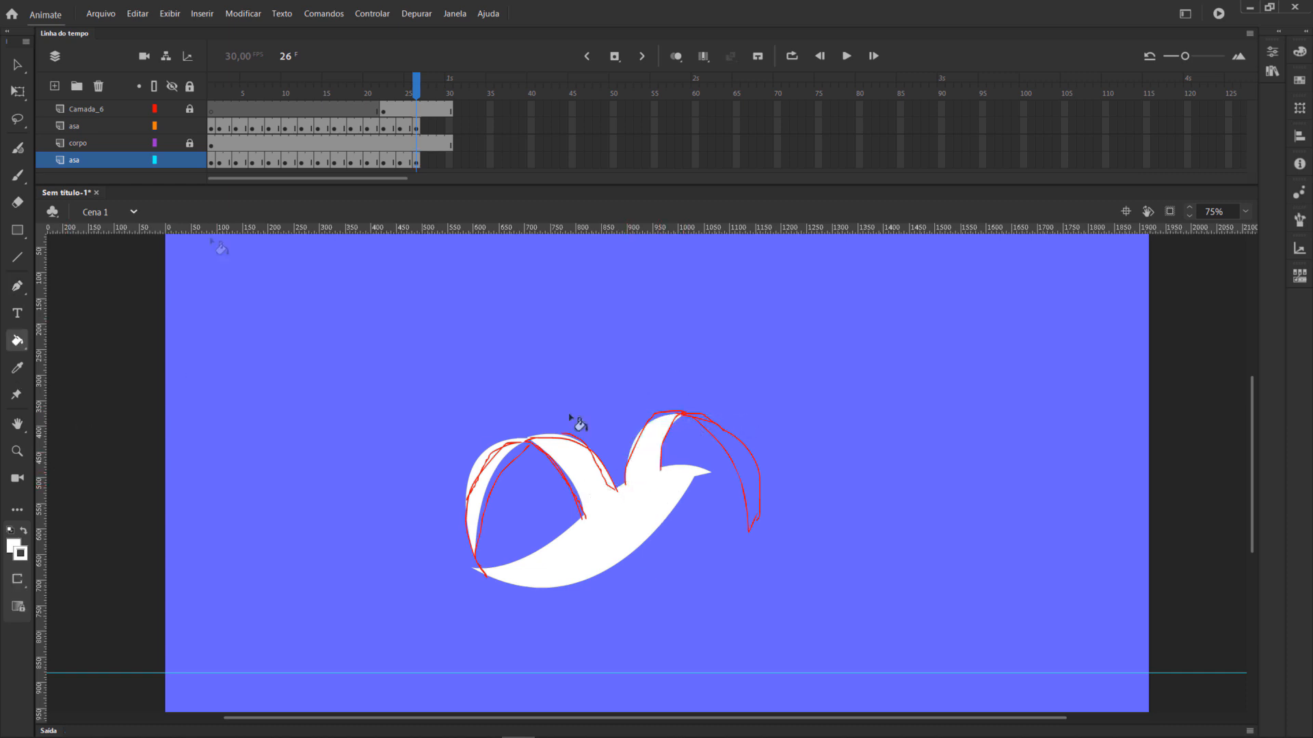
Trace the outer section of the rear wing from its arch to the tip on frame 26 and fill it white.
{"action": "left_click", "coordinate": [17, 289]}
{"action": "left_click", "coordinate": [683, 415]}
{"action": "left_click_drag", "start_coordinate": [747, 509], "coordinate": [749, 583]}
{"action": "left_click_drag", "start_coordinate": [684, 414], "coordinate": [579, 407]}
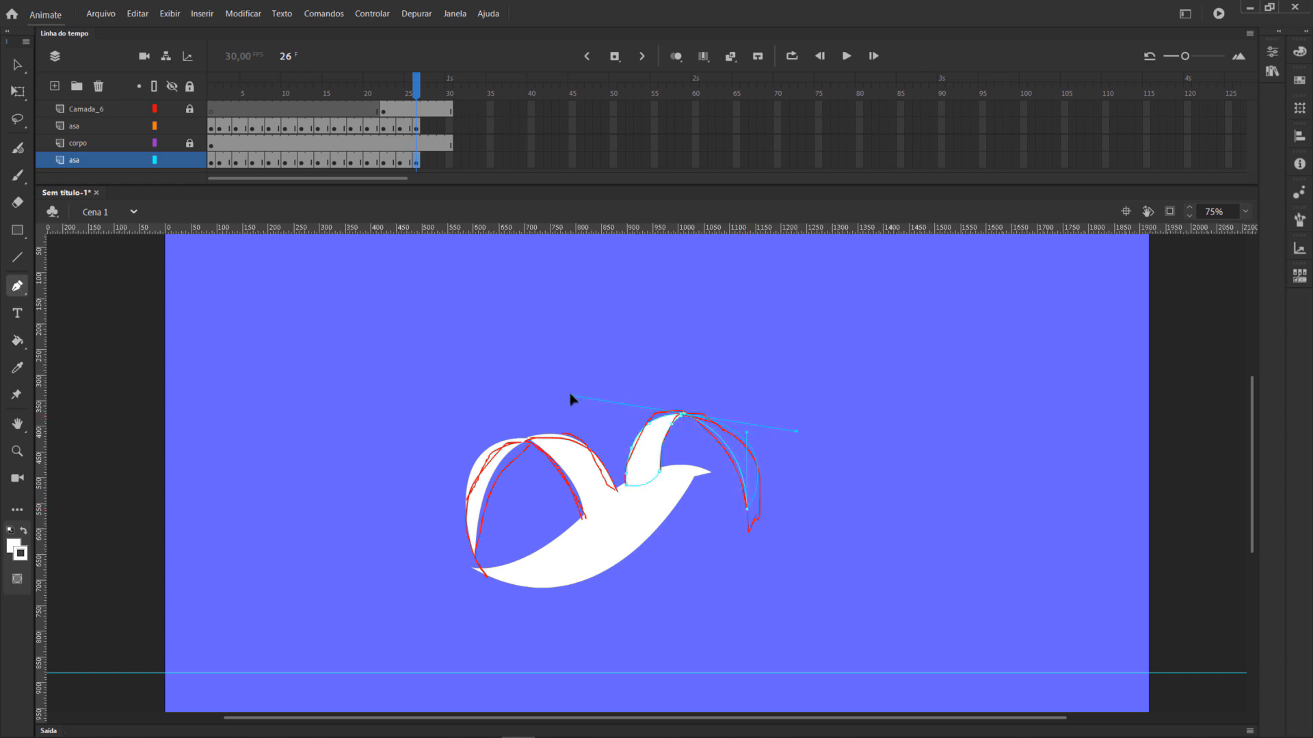
{"action": "left_click", "coordinate": [17, 340]}
{"action": "left_click", "coordinate": [747, 469]}
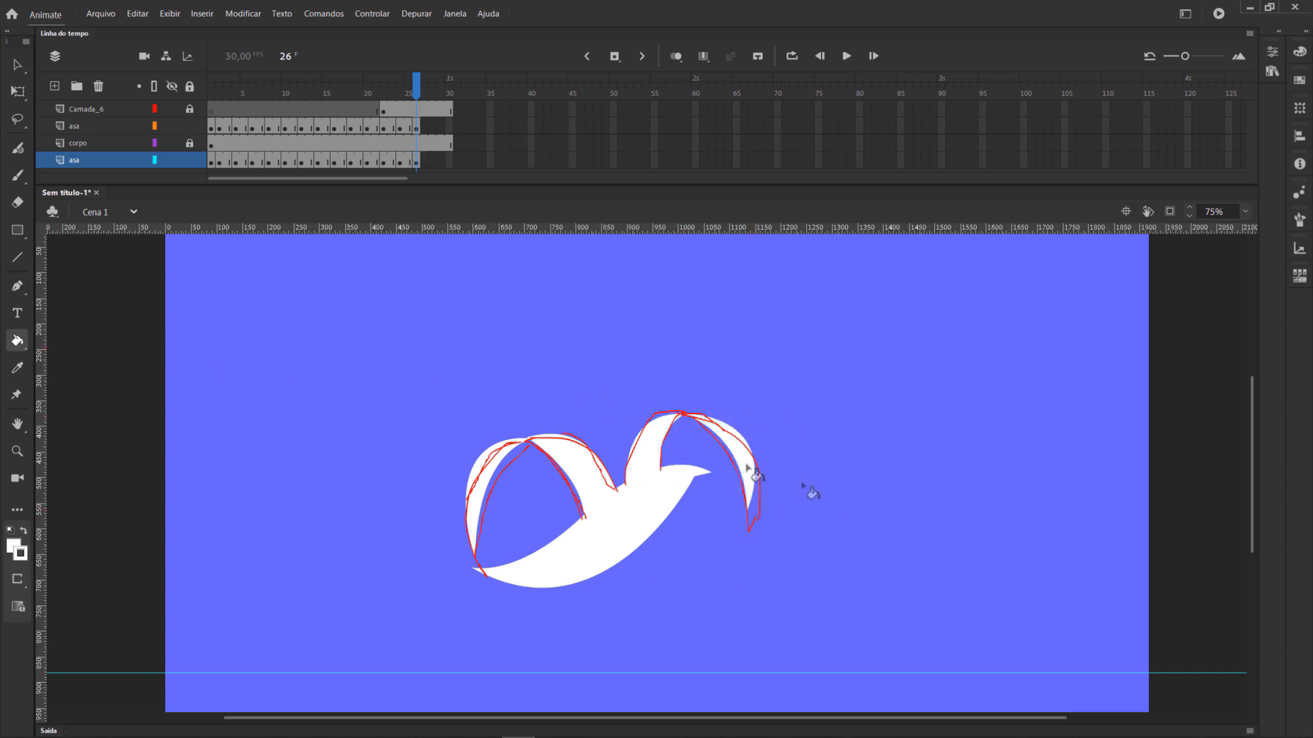
Unlock Camada_6, delete its red wing sketch and return the playhead to frame 26.
{"action": "left_click", "coordinate": [190, 109]}
{"action": "left_click", "coordinate": [383, 110]}
{"action": "key", "text": "Delete"}
{"action": "left_click_drag", "start_coordinate": [383, 89], "coordinate": [417, 89]}
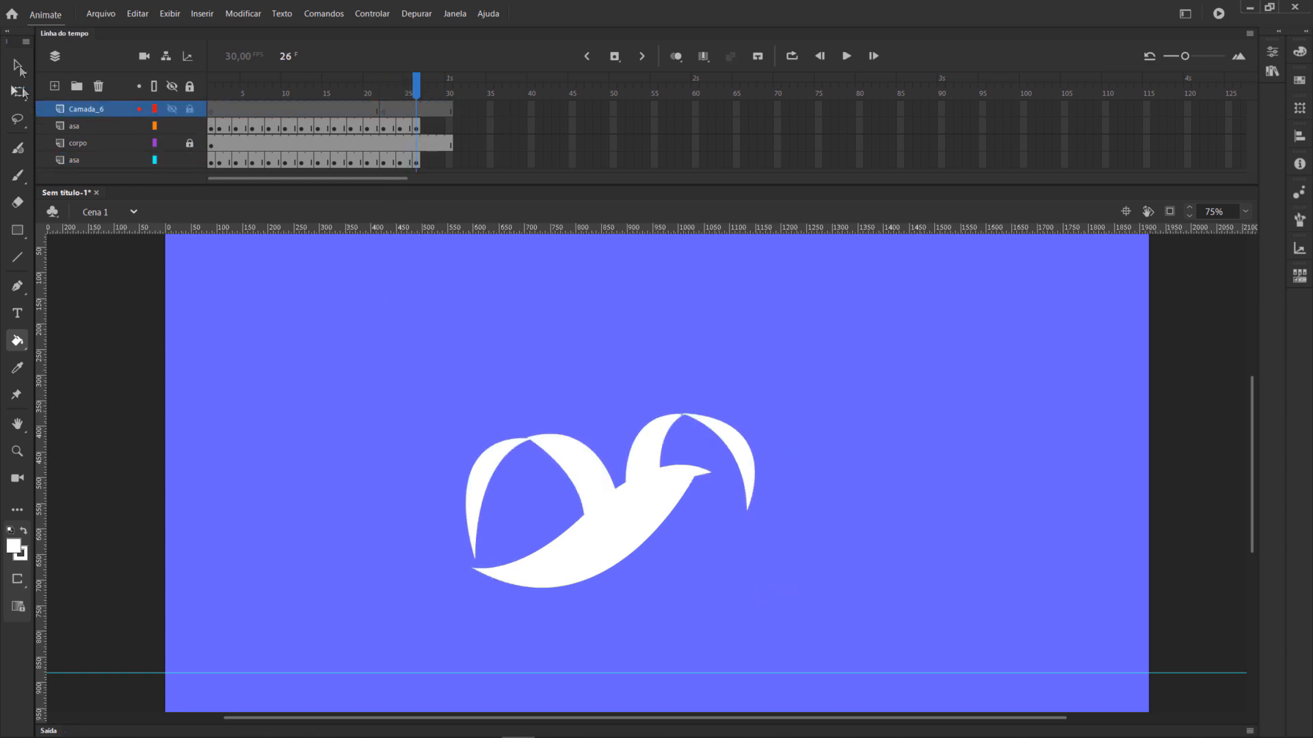
Select both wings on frame 26 and remove their stroke outline.
{"action": "left_click", "coordinate": [17, 64]}
{"action": "left_click_drag", "start_coordinate": [347, 329], "coordinate": [878, 660]}
{"action": "left_click", "coordinate": [1271, 52]}
{"action": "left_click", "coordinate": [984, 322]}
{"action": "left_click", "coordinate": [1198, 354]}
{"action": "left_click", "coordinate": [786, 339]}
Nudge the outer section of the rear wing left on frame 26 so it meets the inner section at the arch.
{"action": "left_click", "coordinate": [738, 441]}
{"action": "key", "text": "Left"}
{"action": "key", "text": "Left"}
{"action": "key", "text": "Left"}
{"action": "key", "text": "Left"}
{"action": "key", "text": "Left"}
{"action": "key", "text": "Left"}
{"action": "key", "text": "Left"}
{"action": "left_click", "coordinate": [738, 380]}
{"action": "left_click", "coordinate": [708, 420]}
{"action": "left_click", "coordinate": [744, 360]}
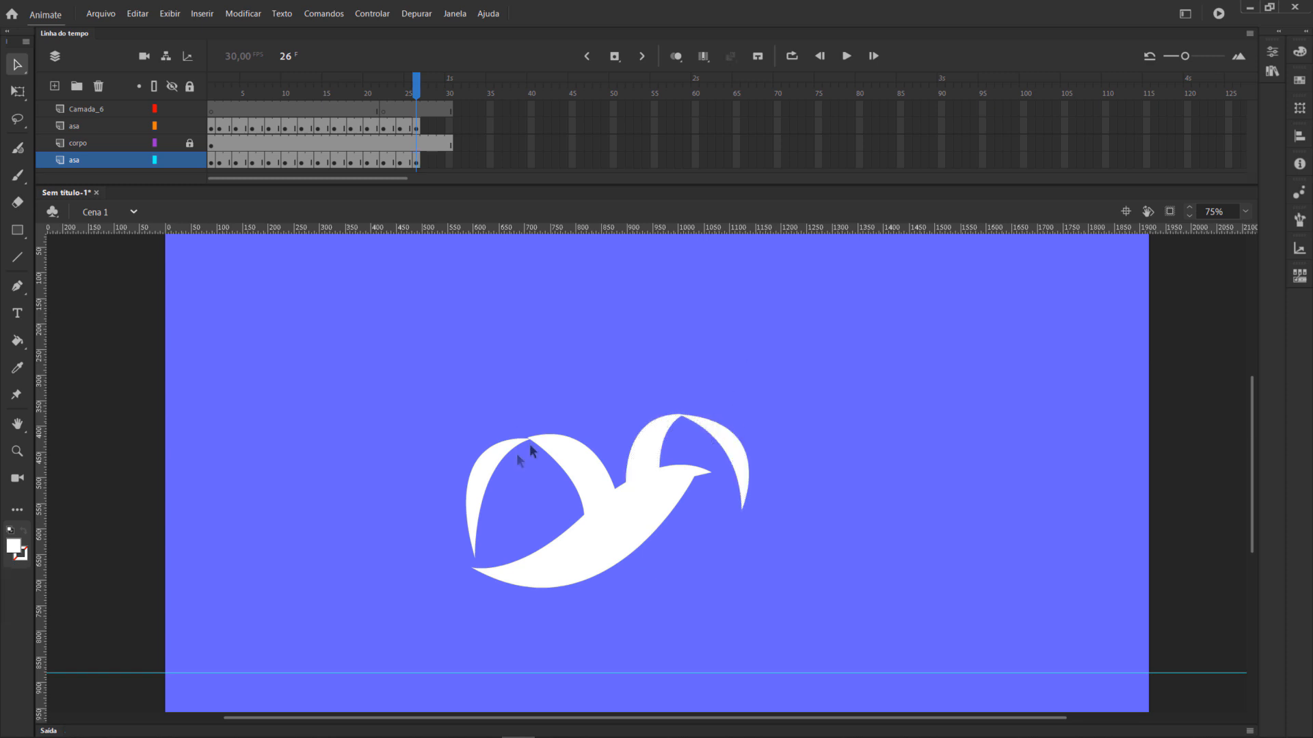
Adjust the joint between the front wing's inner and outer sections at the arch on frame 26.
{"action": "left_click", "coordinate": [518, 445]}
{"action": "left_click", "coordinate": [552, 400]}
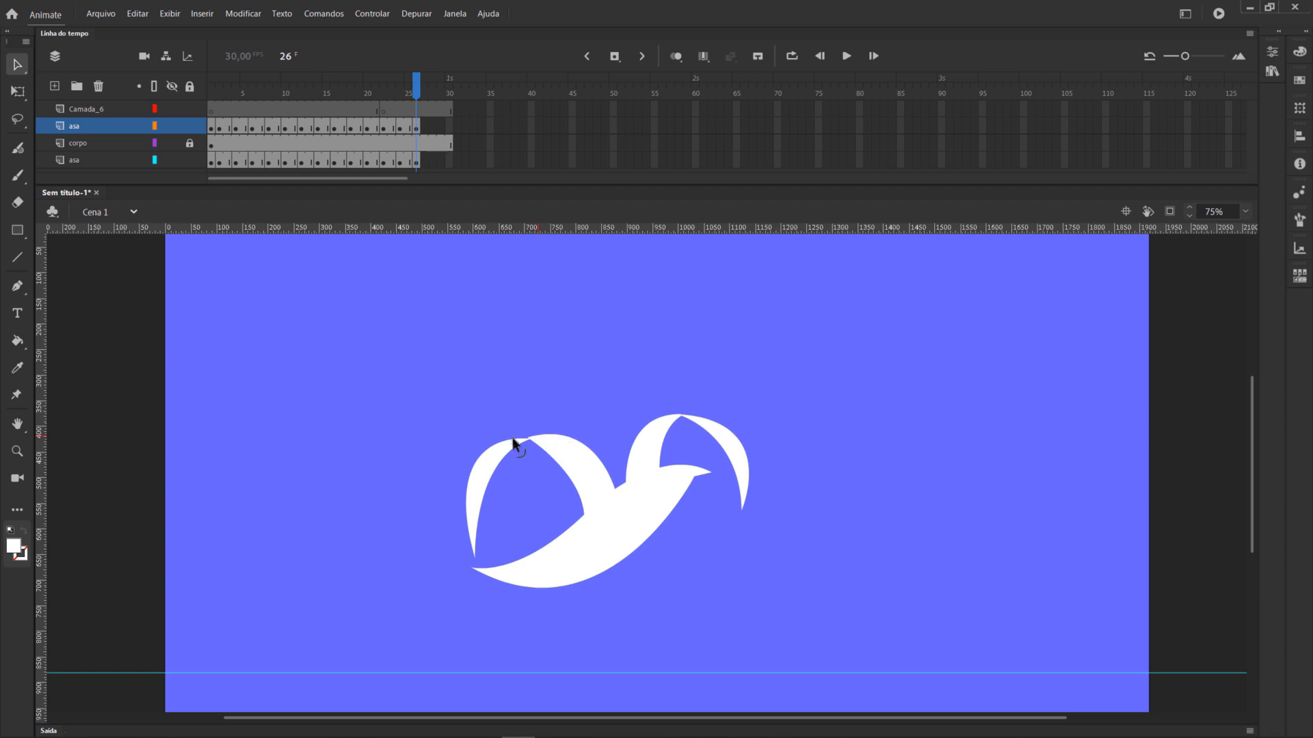
{"action": "mouse_move", "coordinate": [524, 438]}
{"action": "left_mouse_down"}
{"action": "mouse_move", "coordinate": [563, 439]}
{"action": "mouse_move", "coordinate": [528, 438]}
{"action": "left_mouse_up"}
{"action": "left_click_drag", "start_coordinate": [233, 106], "coordinate": [417, 136]}
Insert a keyframe on frame 28 of both asa layers.
{"action": "left_click", "coordinate": [433, 125]}
{"action": "right_click", "coordinate": [433, 126]}
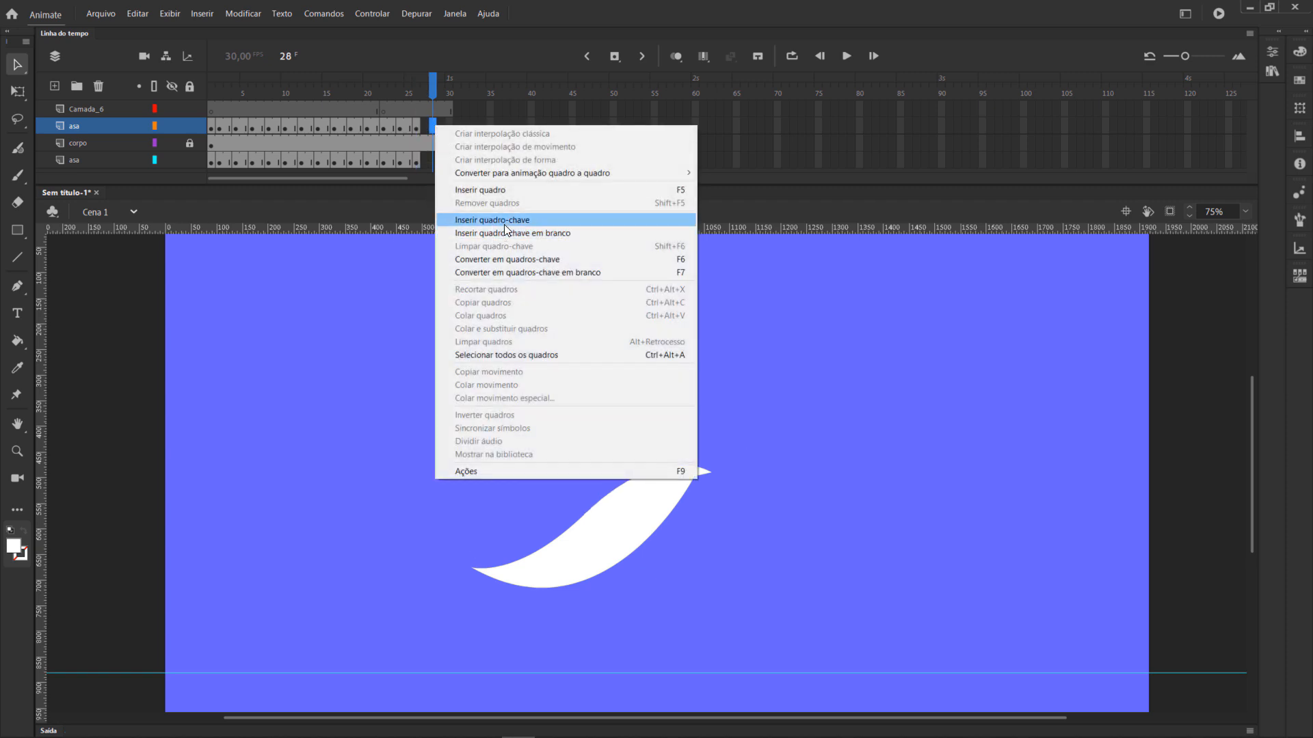
{"action": "left_click", "coordinate": [503, 220]}
{"action": "left_click", "coordinate": [432, 160]}
{"action": "right_click", "coordinate": [432, 160]}
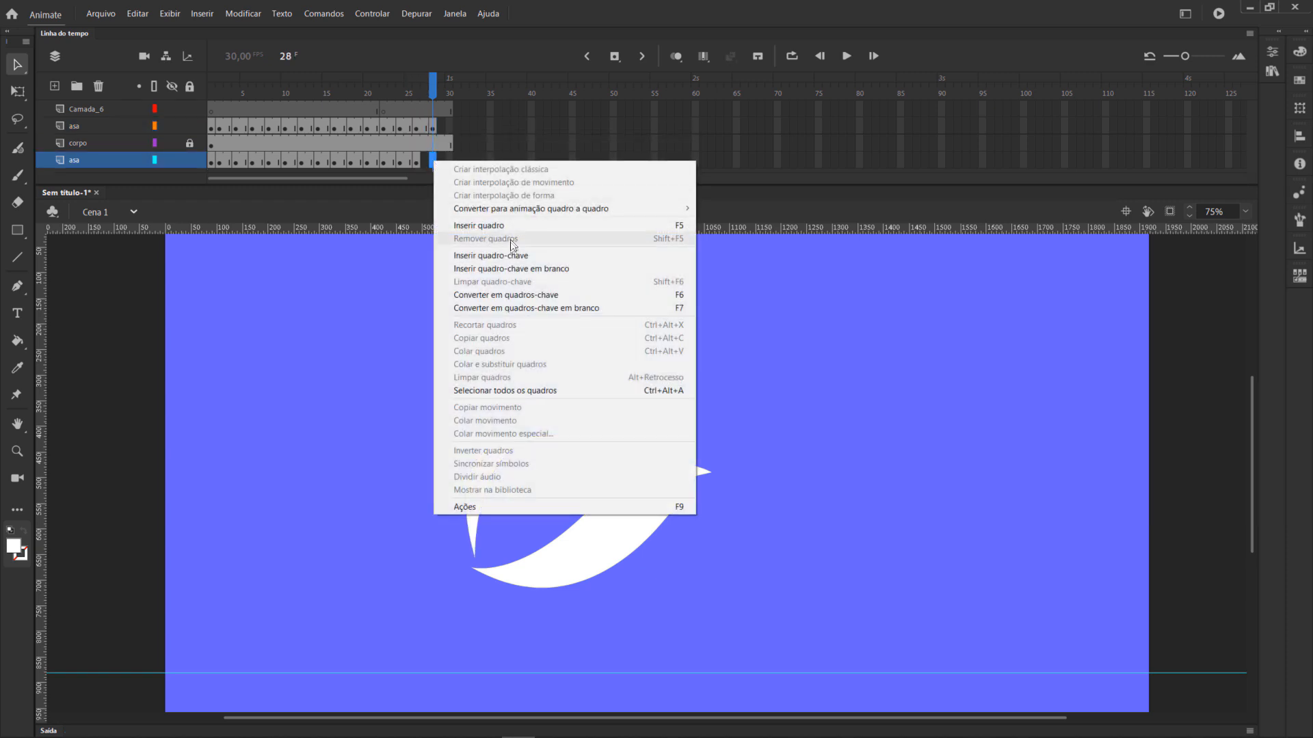
{"action": "left_click", "coordinate": [470, 257]}
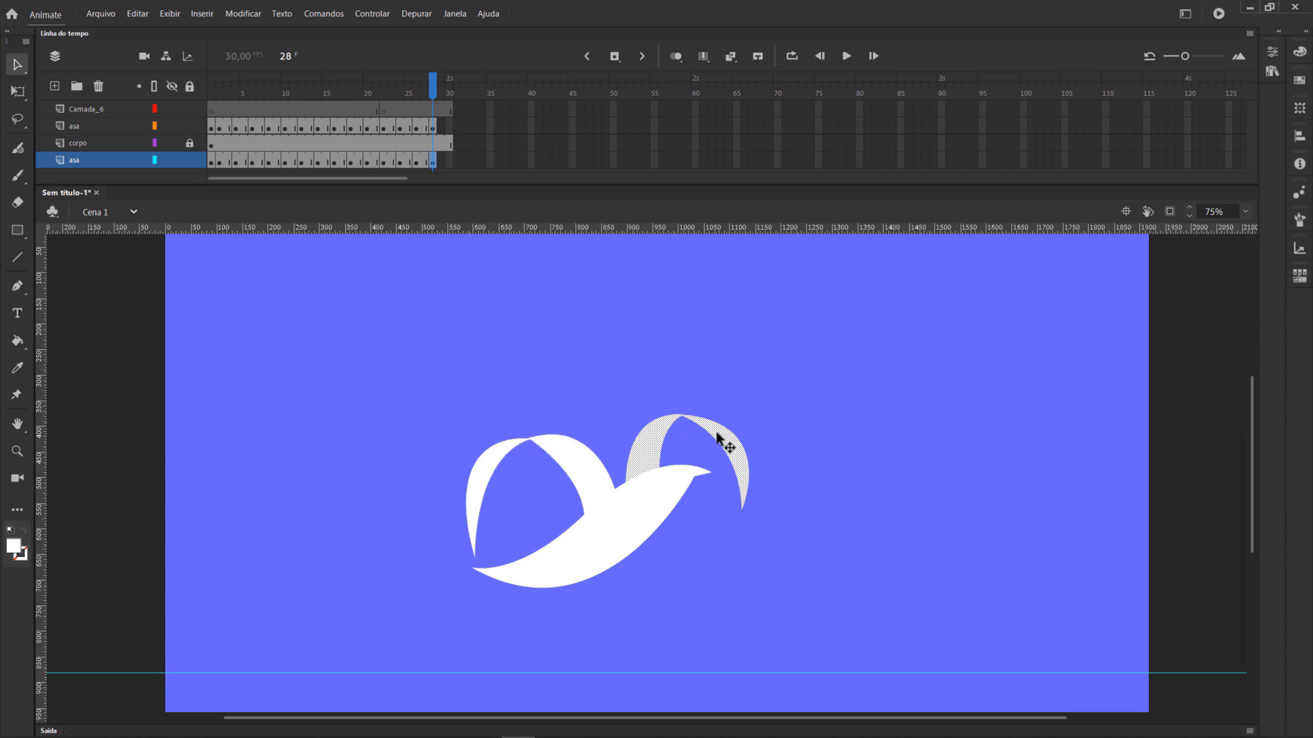
Sketch both wings in a more open pose with a red brush on Camada_6 at frame 28.
{"action": "left_click", "coordinate": [784, 410]}
{"action": "left_click", "coordinate": [649, 438]}
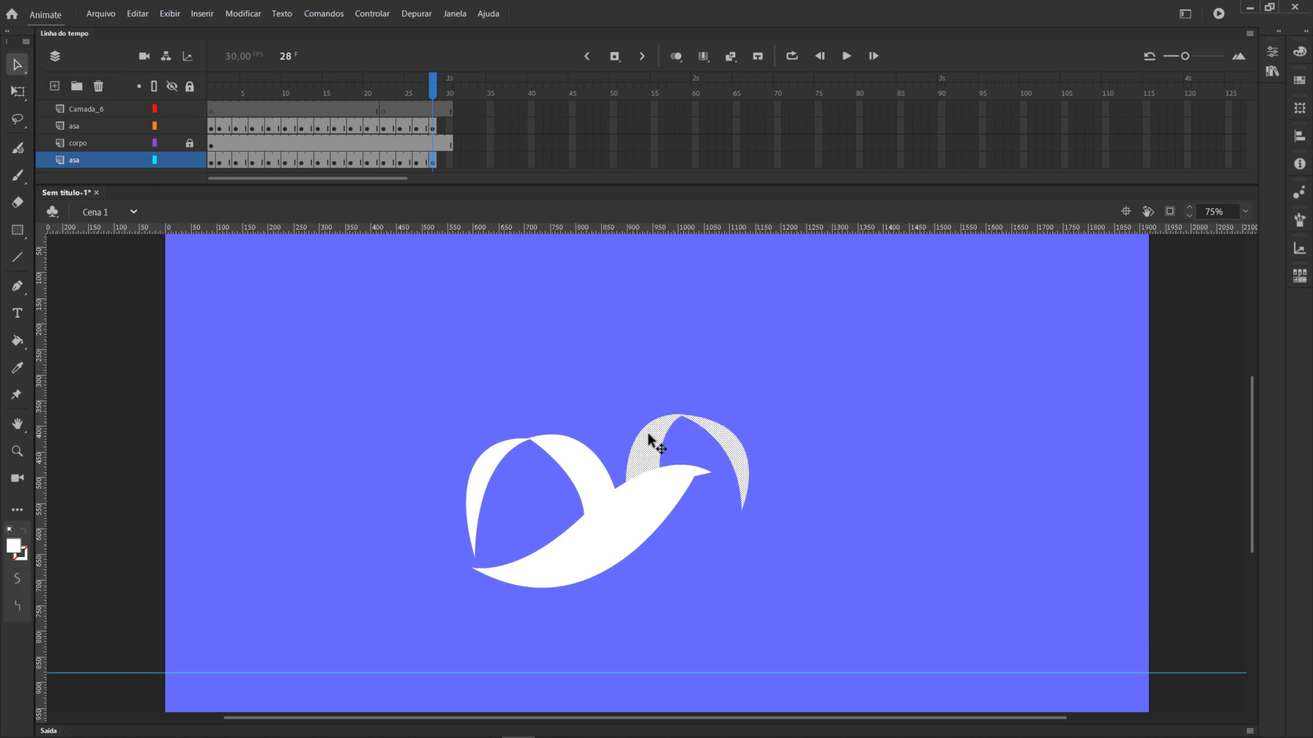
{"action": "left_click", "coordinate": [436, 111]}
{"action": "left_click", "coordinate": [17, 546]}
{"action": "left_click", "coordinate": [69, 652]}
{"action": "left_click", "coordinate": [17, 175]}
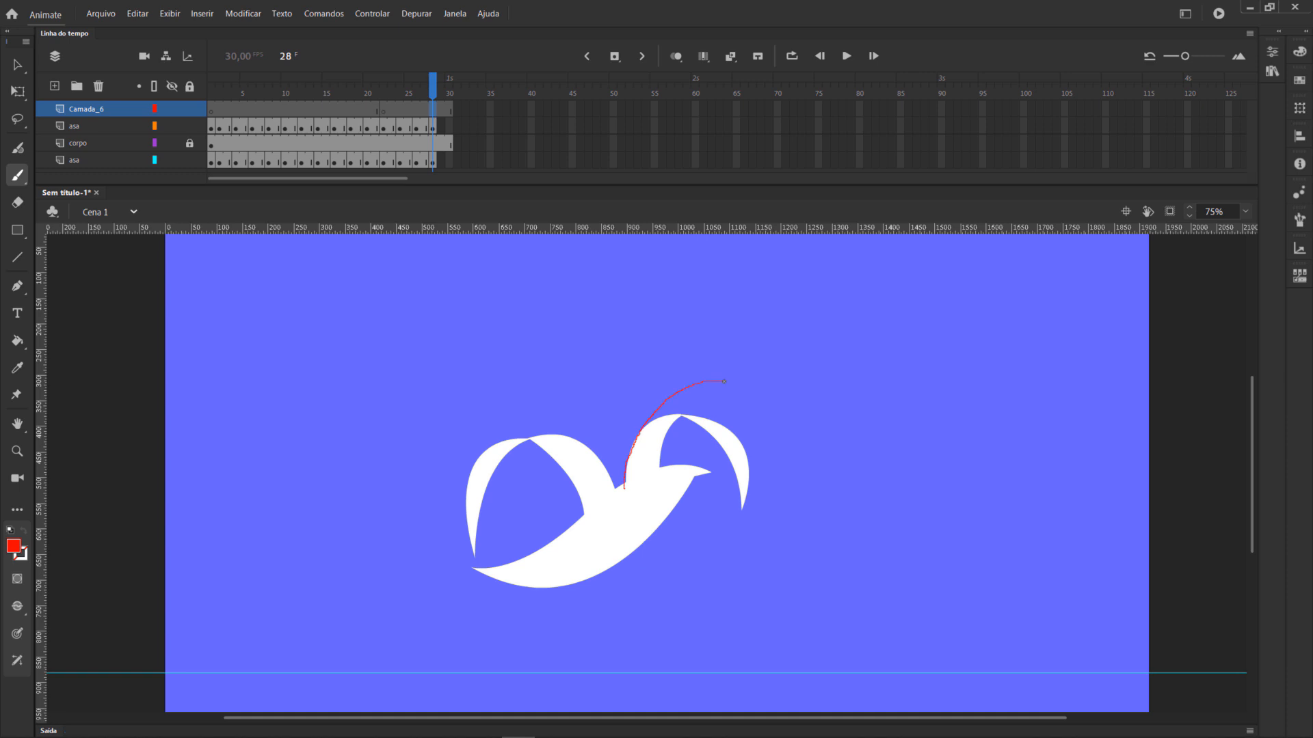
{"action": "mouse_move", "coordinate": [706, 384]}
{"action": "left_mouse_down"}
{"action": "mouse_move", "coordinate": [641, 480]}
{"action": "mouse_move", "coordinate": [584, 428]}
{"action": "mouse_move", "coordinate": [515, 413]}
{"action": "left_mouse_up"}
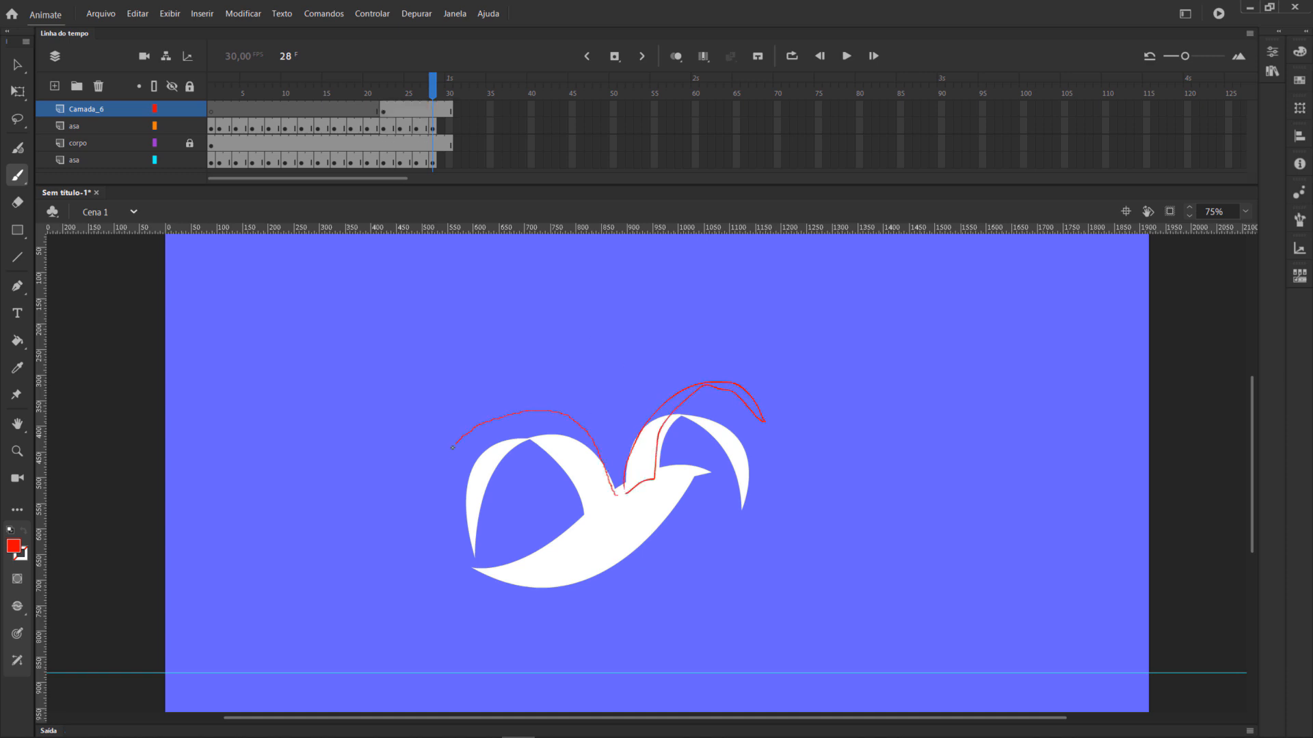
{"action": "left_click_drag", "start_coordinate": [584, 523], "coordinate": [619, 497]}
Lock Camada_6 and delete the copied wings from frame 28 of both asa layers.
{"action": "left_click", "coordinate": [432, 125]}
{"action": "left_click", "coordinate": [190, 109]}
{"action": "key", "text": "Delete"}
{"action": "left_click", "coordinate": [432, 160]}
{"action": "key", "text": "Delete"}
Trace the front wing's red sketch with the Pen tool on frame 28 of the upper asa layer.
{"action": "left_click", "coordinate": [17, 287]}
{"action": "left_click", "coordinate": [432, 126]}
{"action": "left_click", "coordinate": [586, 524]}
{"action": "left_click_drag", "start_coordinate": [497, 424], "coordinate": [418, 425]}
{"action": "left_click_drag", "start_coordinate": [445, 492], "coordinate": [434, 552]}
{"action": "left_click", "coordinate": [446, 492]}
{"action": "left_click_drag", "start_coordinate": [495, 420], "coordinate": [544, 405]}
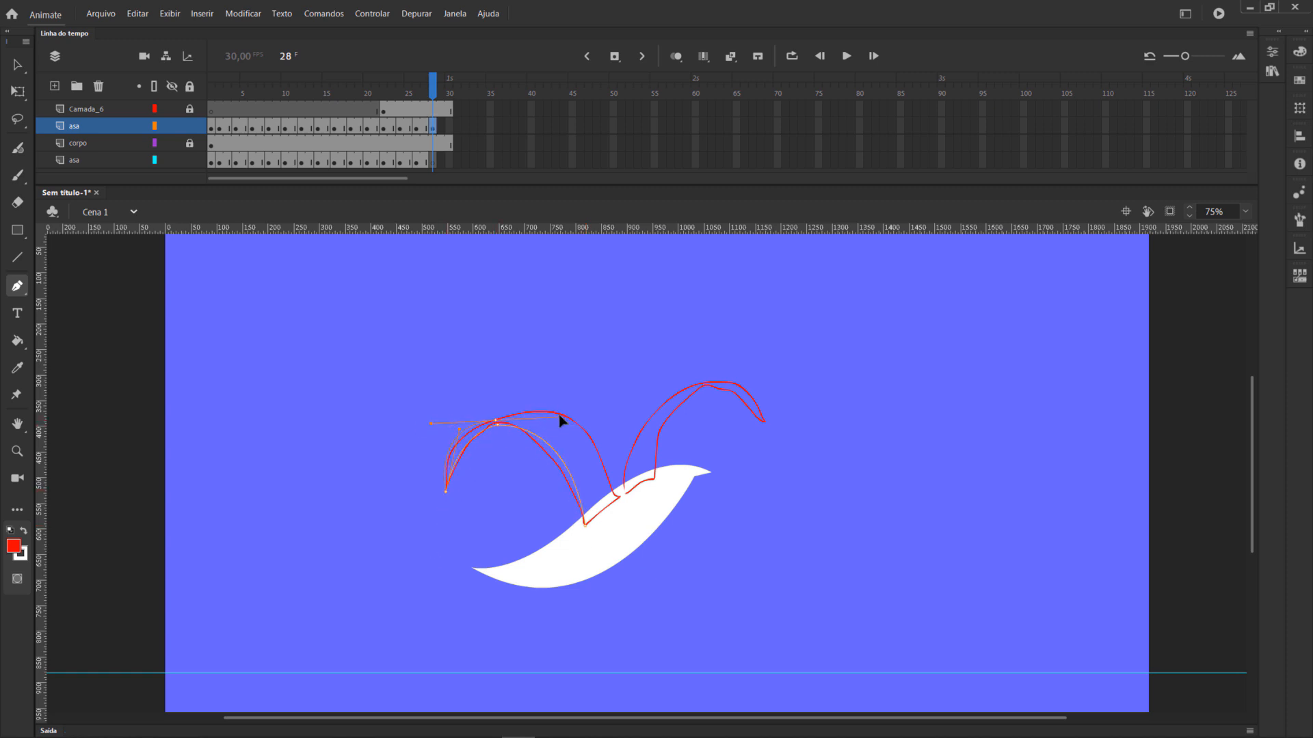
{"action": "left_click", "coordinate": [496, 421]}
{"action": "left_click_drag", "start_coordinate": [605, 468], "coordinate": [640, 561]}
{"action": "left_click", "coordinate": [604, 470]}
{"action": "left_click_drag", "start_coordinate": [584, 525], "coordinate": [599, 527]}
Fill the inner and outer sections of the front wing on frame 28 with white.
{"action": "key", "text": "k"}
{"action": "left_click", "coordinate": [13, 545]}
{"action": "left_click", "coordinate": [39, 651]}
{"action": "left_click", "coordinate": [578, 482]}
{"action": "left_click", "coordinate": [469, 436]}
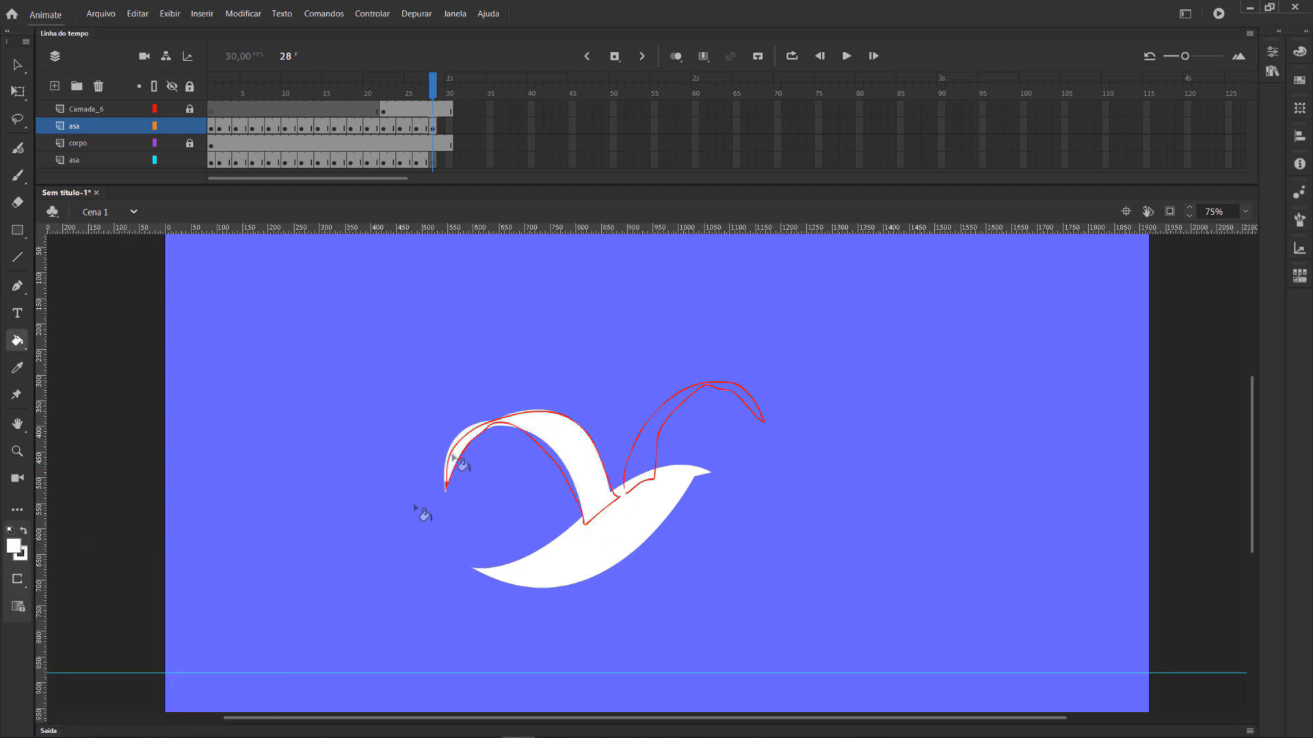
Trace the inner section of the rear wing on frame 28 of the lower asa layer and fill it white.
{"action": "key", "text": "p"}
{"action": "left_click", "coordinate": [102, 160]}
{"action": "left_click", "coordinate": [624, 491]}
{"action": "left_click_drag", "start_coordinate": [708, 385], "coordinate": [801, 372]}
{"action": "left_click", "coordinate": [709, 385]}
{"action": "left_click_drag", "start_coordinate": [655, 472], "coordinate": [652, 537]}
{"action": "left_click", "coordinate": [655, 472]}
{"action": "left_click_drag", "start_coordinate": [624, 492], "coordinate": [590, 491]}
{"action": "key", "text": "k"}
{"action": "left_click", "coordinate": [637, 453]}
Try to trace the outer section of the rear wing between its arch and tip, and undo the separate rear wing sections.
{"action": "left_click", "coordinate": [17, 285]}
{"action": "left_click", "coordinate": [762, 424]}
{"action": "left_click_drag", "start_coordinate": [706, 386], "coordinate": [671, 389]}
{"action": "left_click_drag", "start_coordinate": [762, 425], "coordinate": [763, 492]}
{"action": "key", "text": "ctrl+z"}
{"action": "left_click", "coordinate": [704, 387]}
{"action": "left_click_drag", "start_coordinate": [761, 424], "coordinate": [764, 465]}
{"action": "key", "text": "ctrl+z"}
{"action": "key", "text": "ctrl+z"}
{"action": "key", "text": "ctrl+z"}
{"action": "key", "text": "ctrl+z"}
{"action": "key", "text": "ctrl+z"}
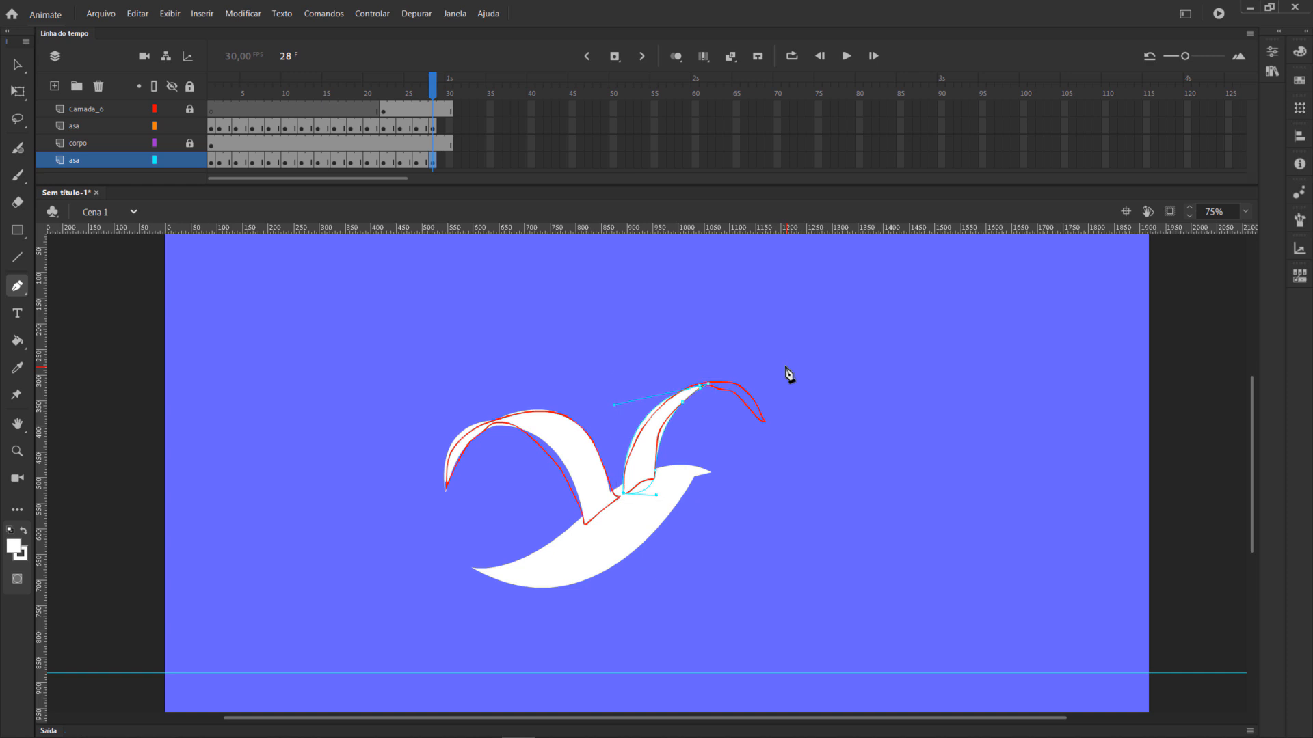
Trace the whole rear wing as one closed Pen outline on frame 28 of the lower asa layer and fill it white.
{"action": "left_click", "coordinate": [624, 491]}
{"action": "left_click", "coordinate": [655, 478]}
{"action": "left_click_drag", "start_coordinate": [707, 388], "coordinate": [654, 397]}
{"action": "left_click", "coordinate": [708, 388]}
{"action": "left_click", "coordinate": [762, 427]}
{"action": "left_click", "coordinate": [709, 386]}
{"action": "left_click", "coordinate": [625, 491]}
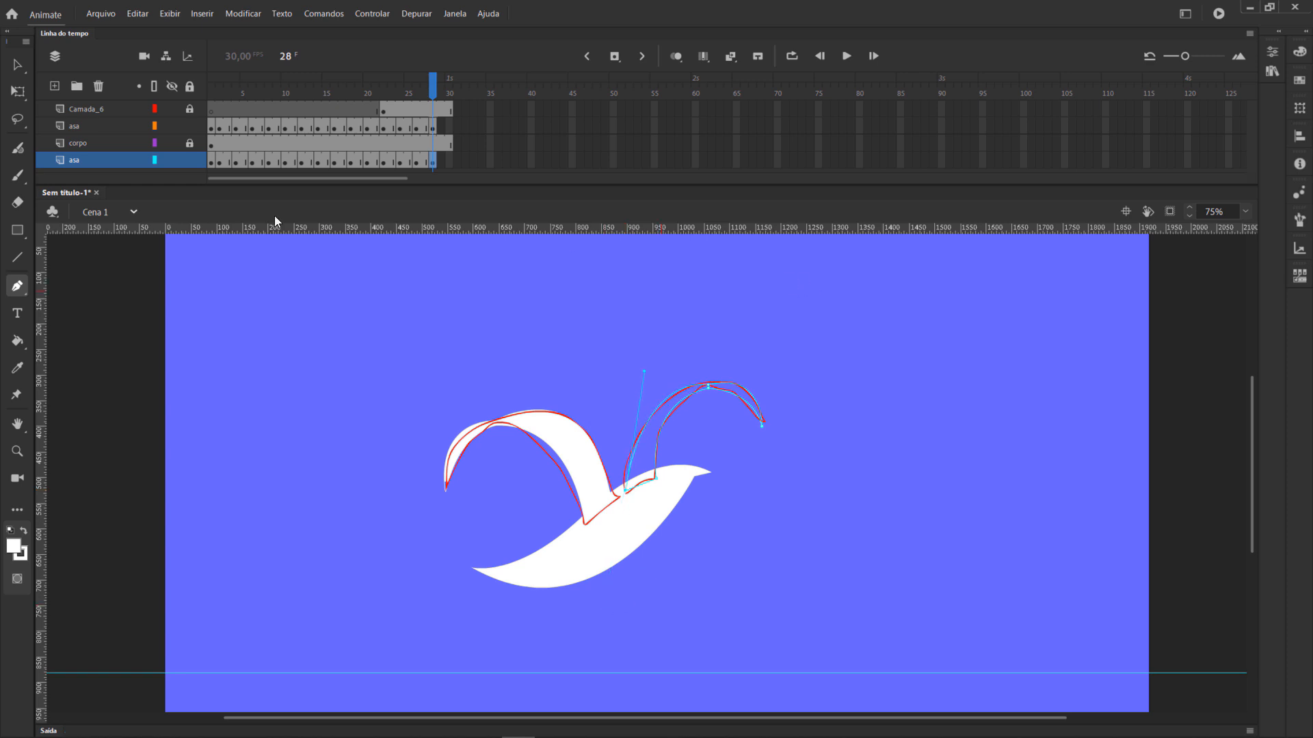
{"action": "key", "text": "k"}
{"action": "left_click", "coordinate": [649, 432]}
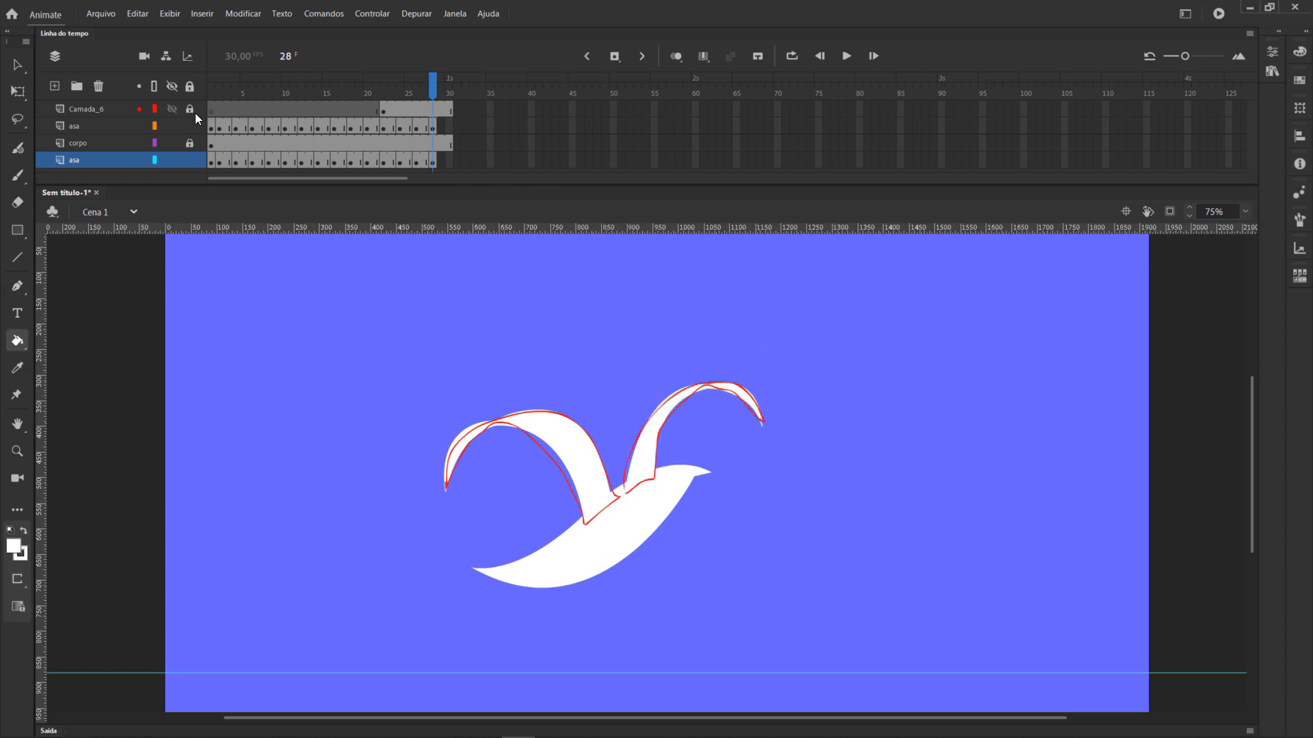
Delete the red wing sketch from Camada_6 and return the playhead to frame 28.
{"action": "left_click", "coordinate": [383, 110]}
{"action": "left_click", "coordinate": [17, 66]}
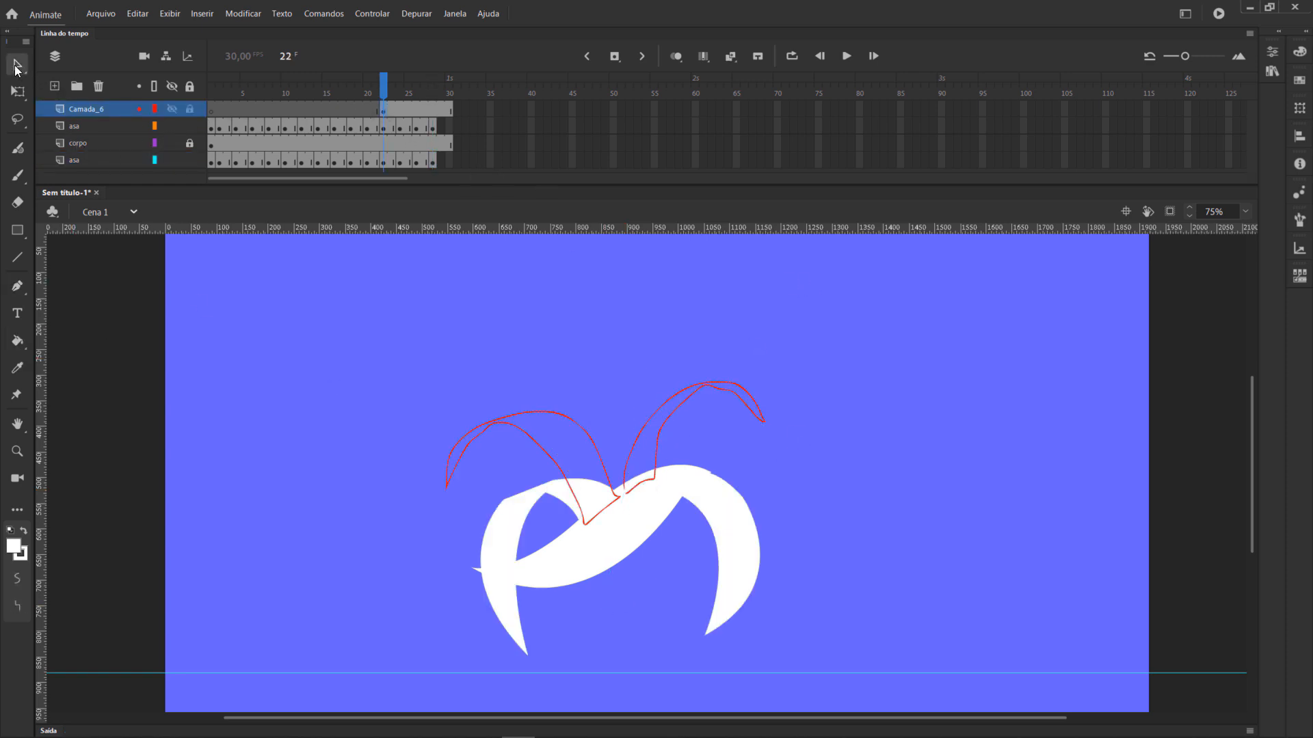
{"action": "key", "text": "Delete"}
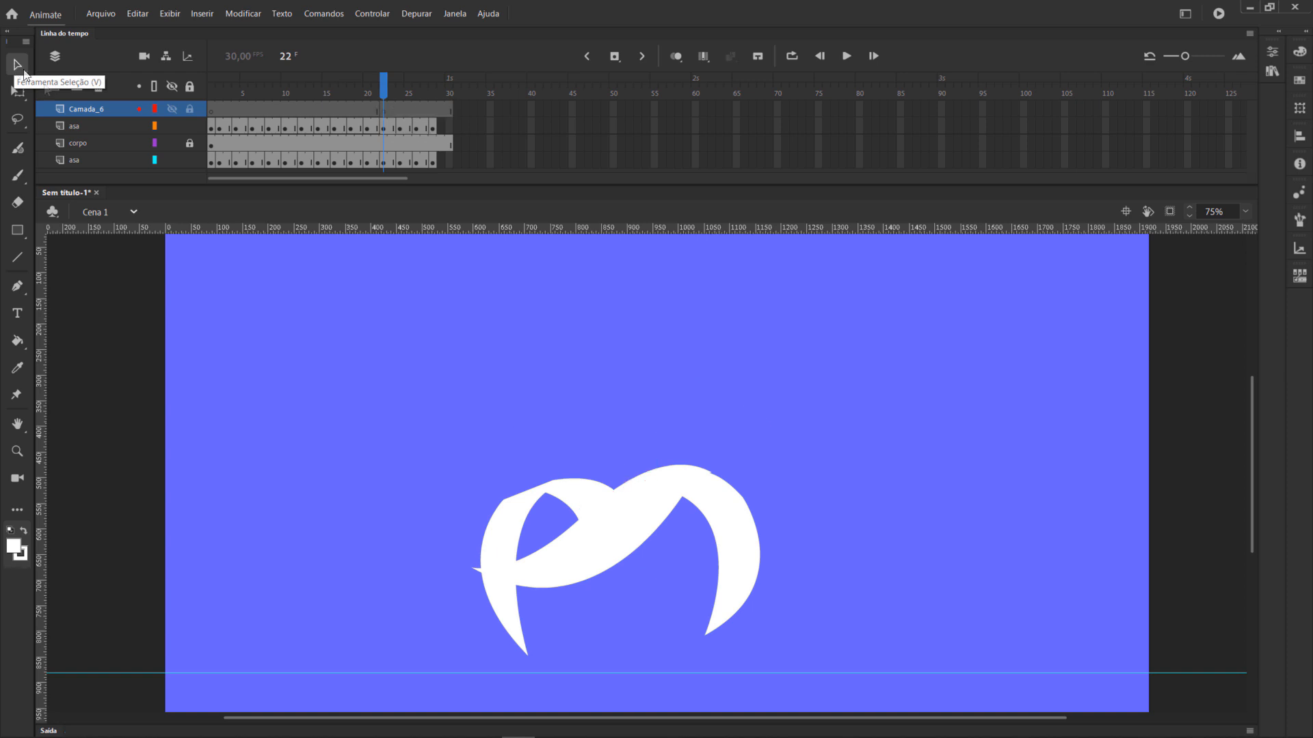
{"action": "left_click_drag", "start_coordinate": [384, 93], "coordinate": [434, 97]}
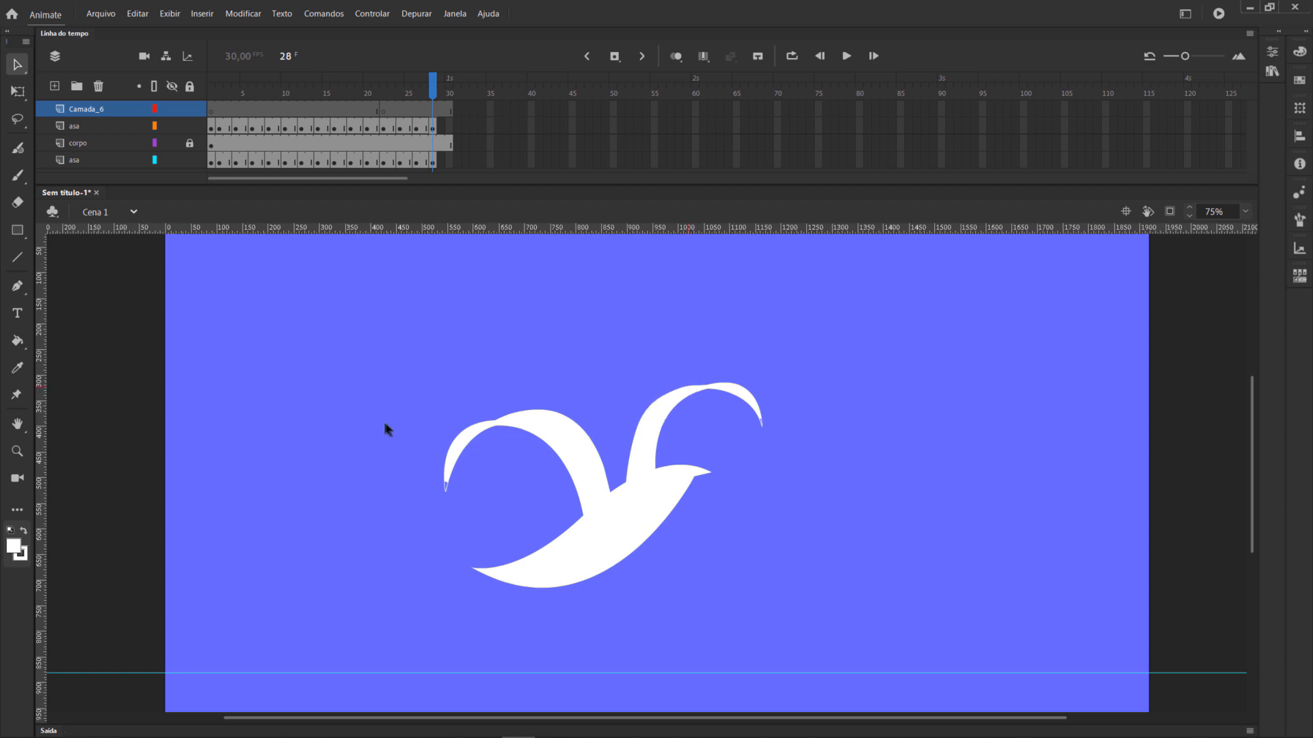
Fill the gap at the tip of the front wing on frame 28 with white.
{"action": "left_click", "coordinate": [459, 454]}
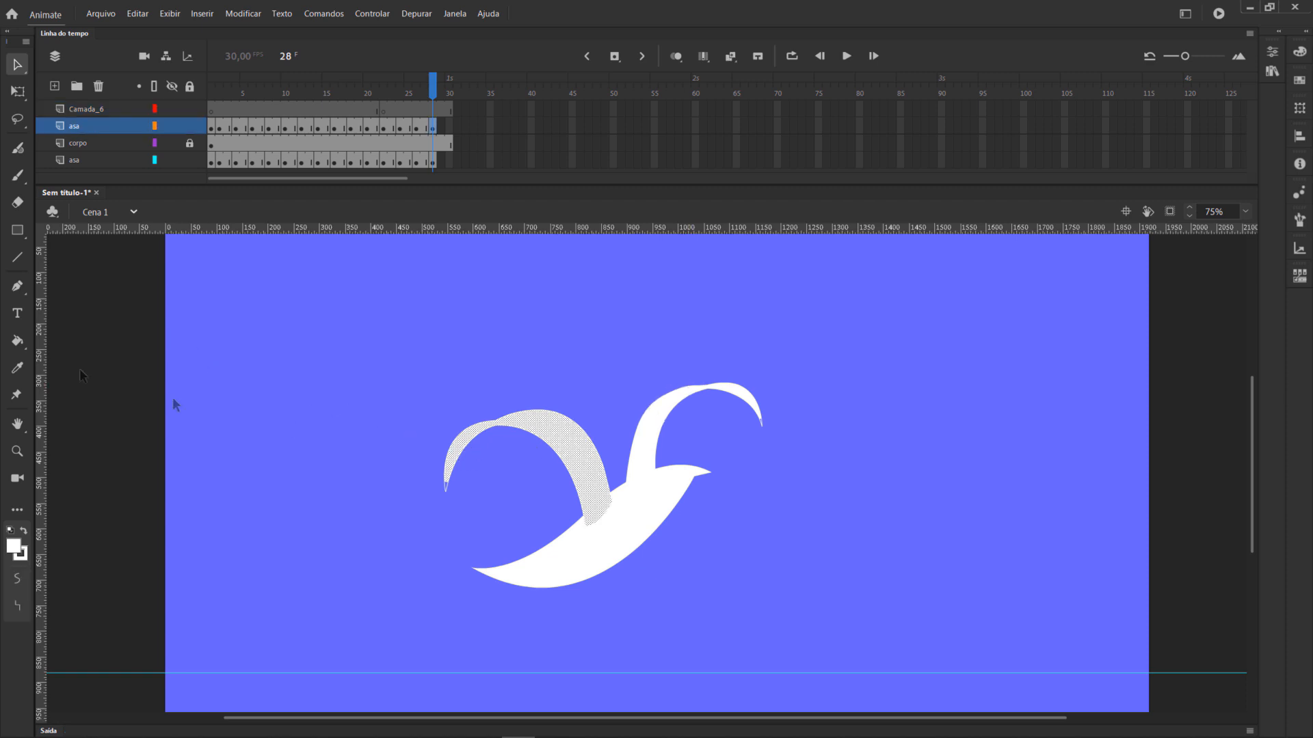
{"action": "left_click", "coordinate": [19, 346]}
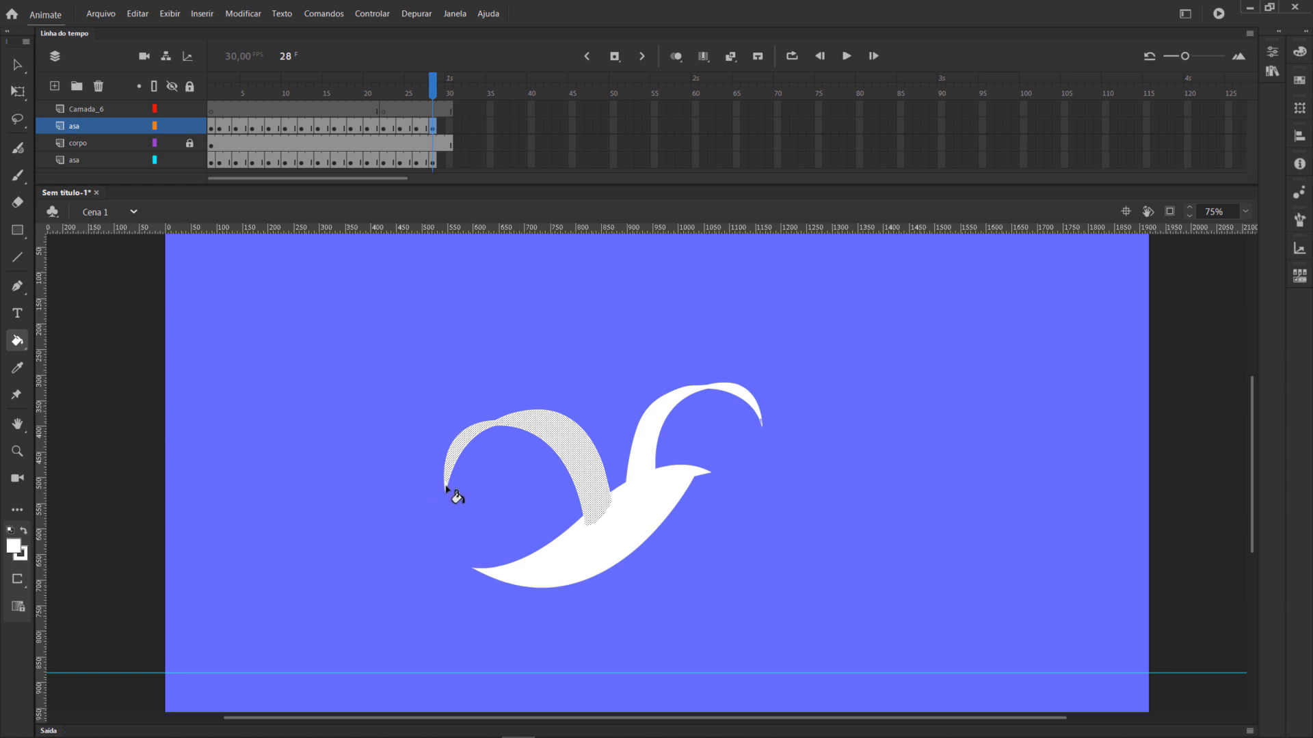
Remove the stroke outline from both wings on frame 28 and slightly reshape the rear wing's edge near the body.
{"action": "left_click", "coordinate": [17, 65]}
{"action": "left_click_drag", "start_coordinate": [359, 307], "coordinate": [833, 605]}
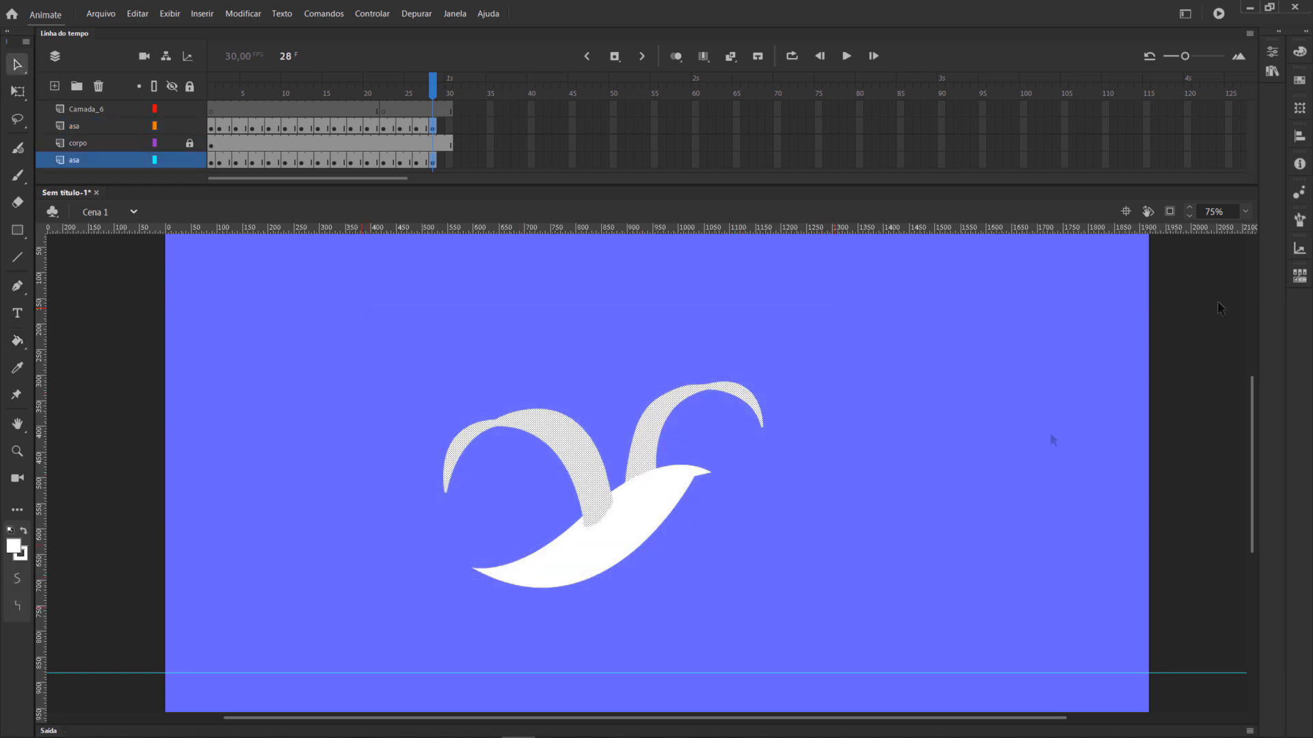
{"action": "left_click", "coordinate": [1272, 52]}
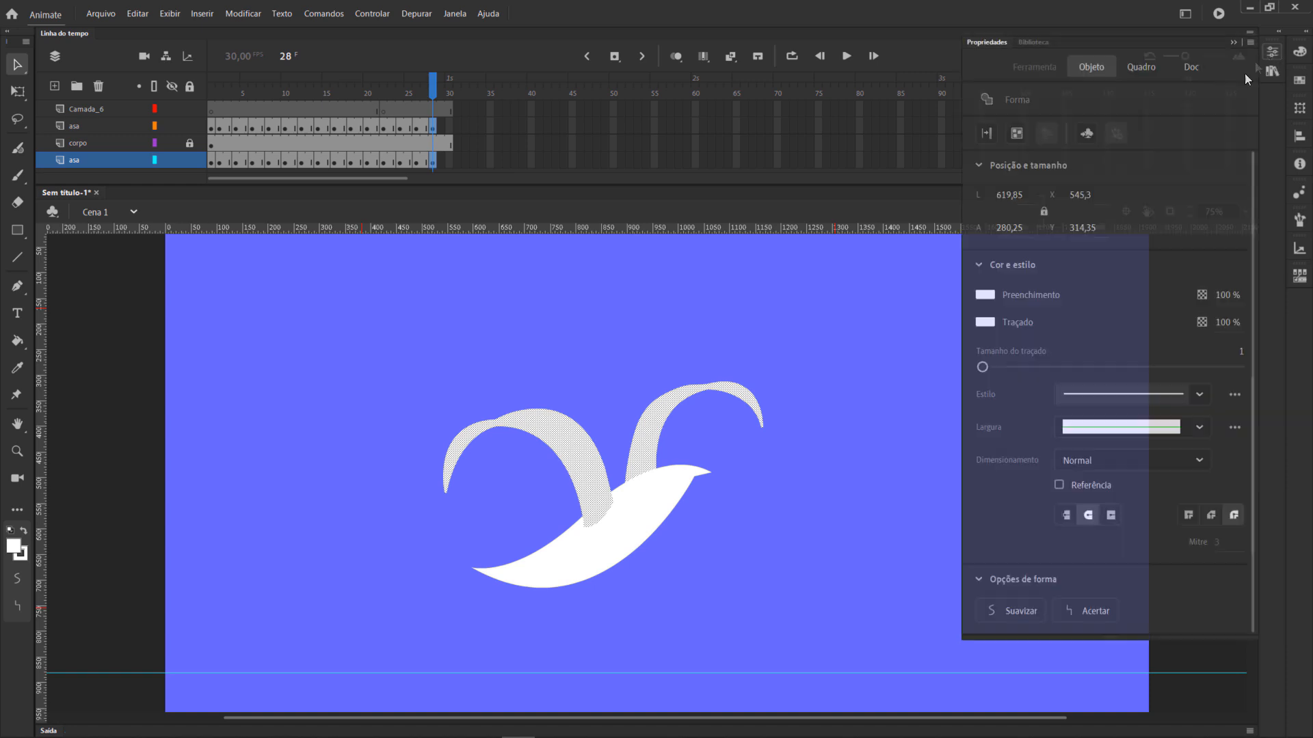
{"action": "left_click", "coordinate": [990, 322]}
{"action": "left_click", "coordinate": [1219, 337]}
{"action": "left_click", "coordinate": [765, 341]}
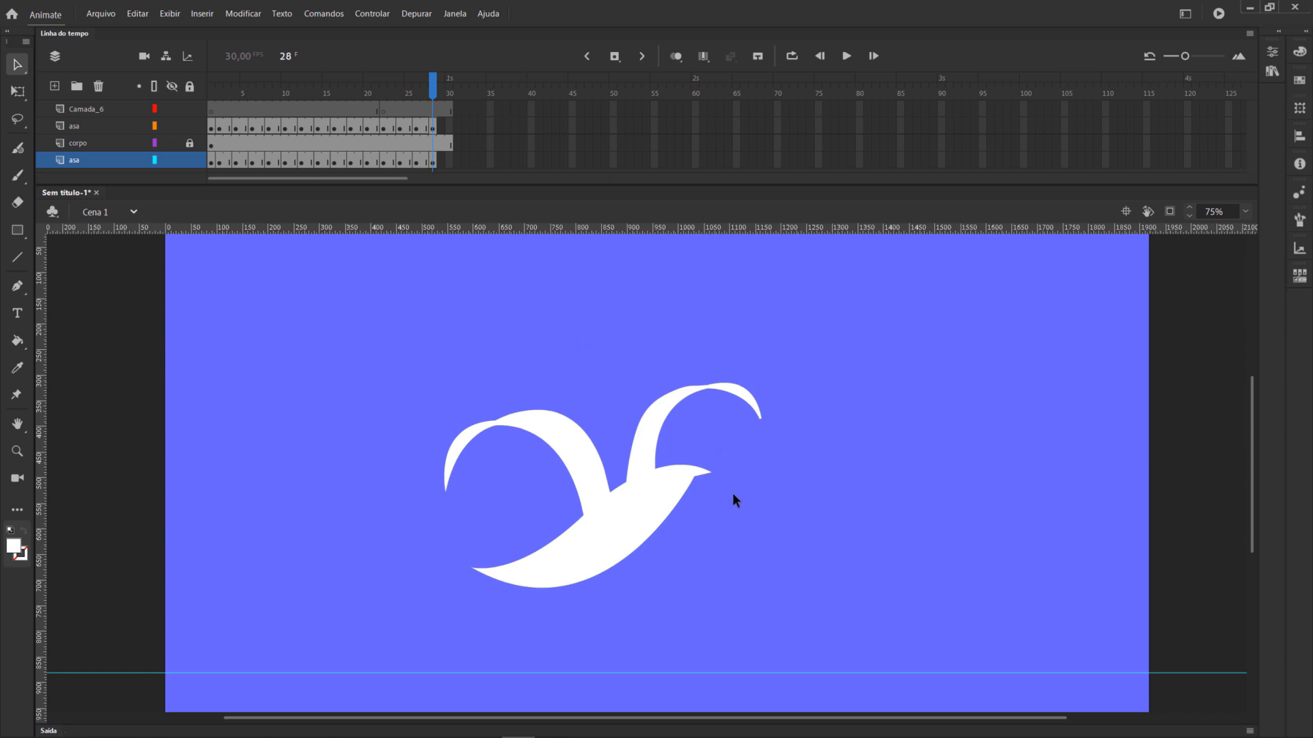
{"action": "left_click_drag", "start_coordinate": [632, 443], "coordinate": [630, 452]}
Insert a keyframe on frame 30 of both asa layers.
{"action": "right_click", "coordinate": [450, 125]}
{"action": "left_click", "coordinate": [506, 219]}
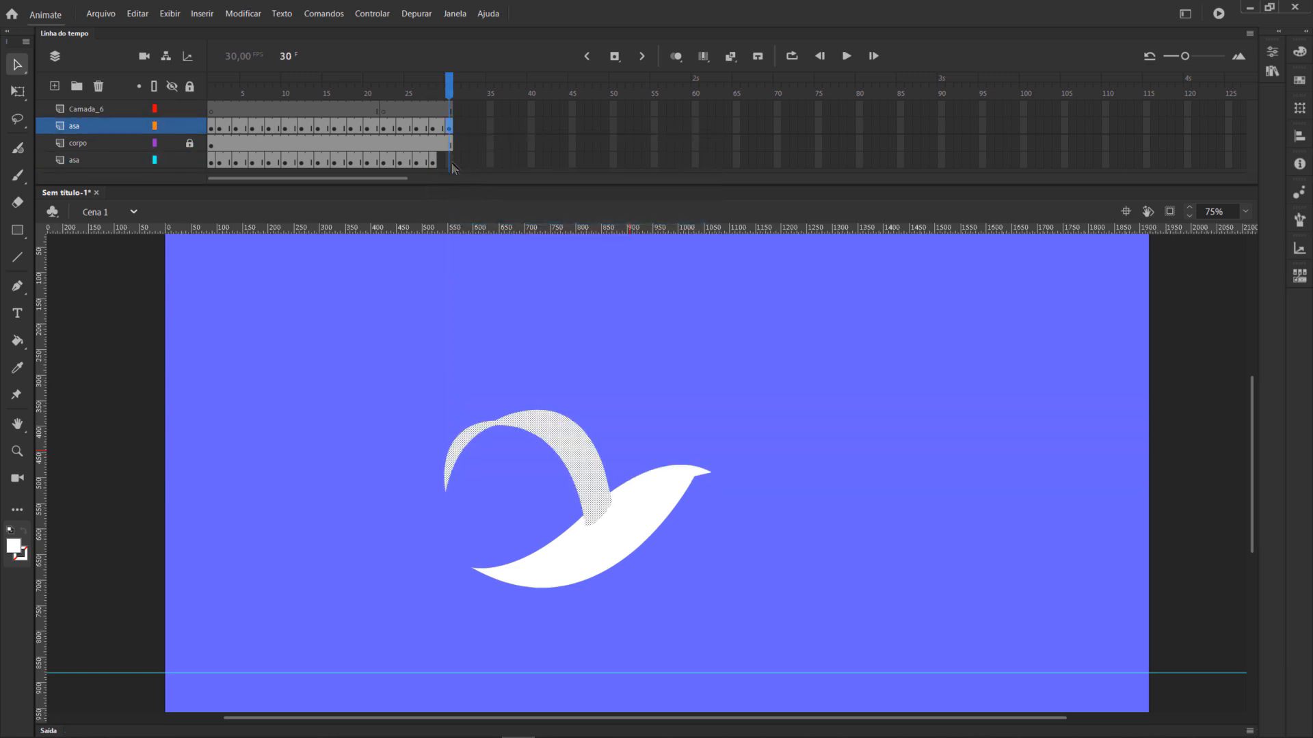
{"action": "right_click", "coordinate": [449, 160]}
{"action": "left_click", "coordinate": [512, 255]}
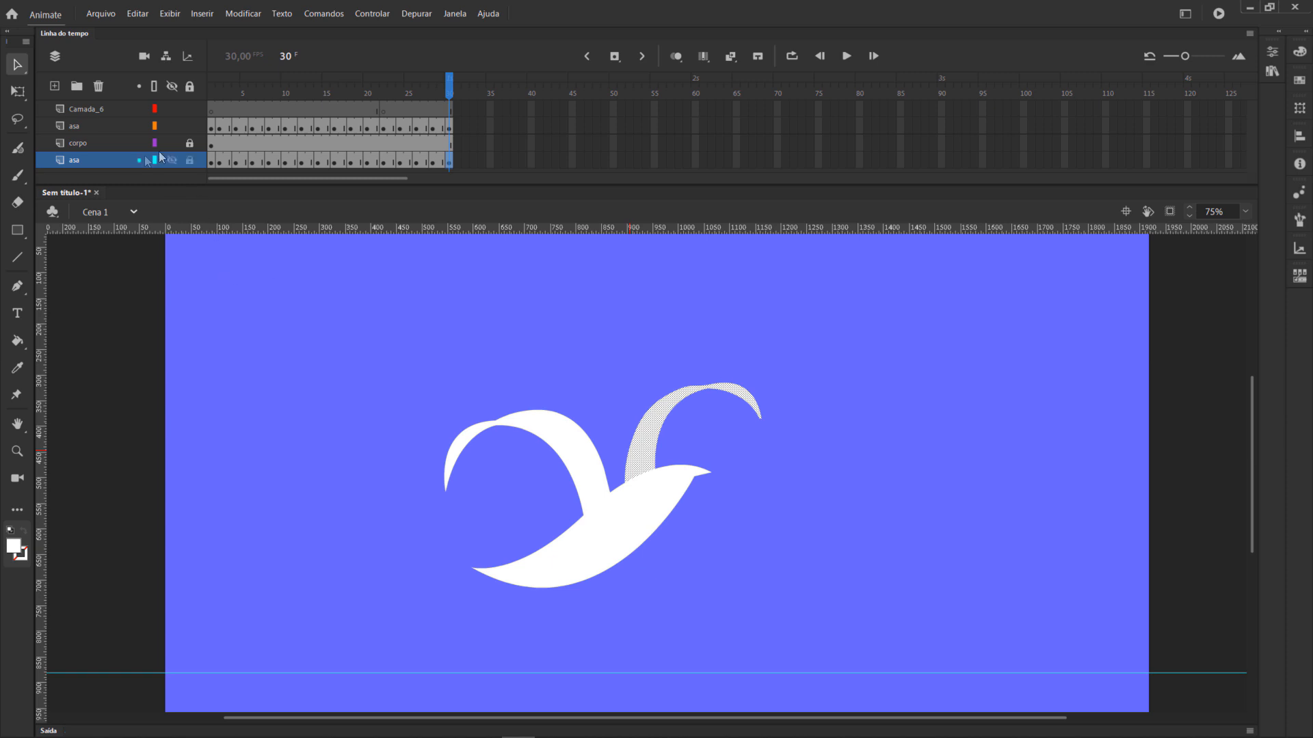
Replace the front wing on frame 30 with a copy of the frame 1 front wing pasted in place.
{"action": "left_click", "coordinate": [211, 128]}
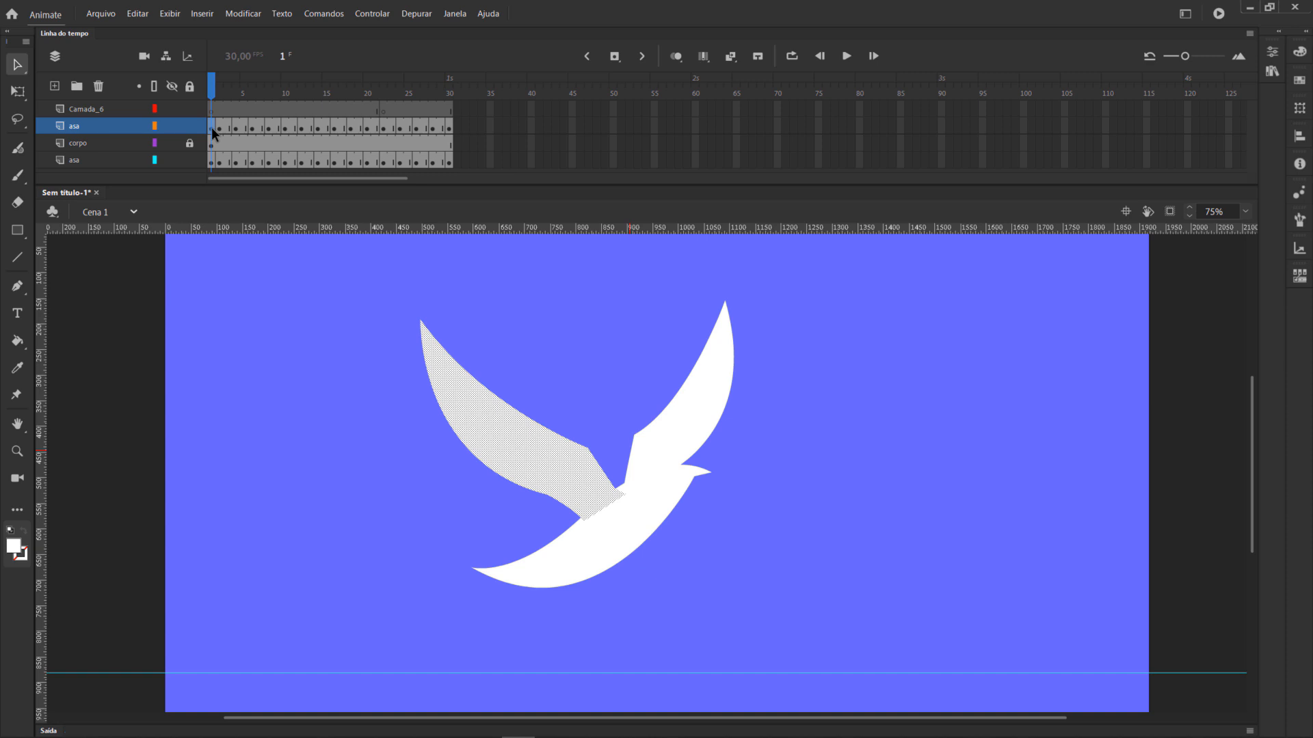
{"action": "left_click", "coordinate": [141, 21]}
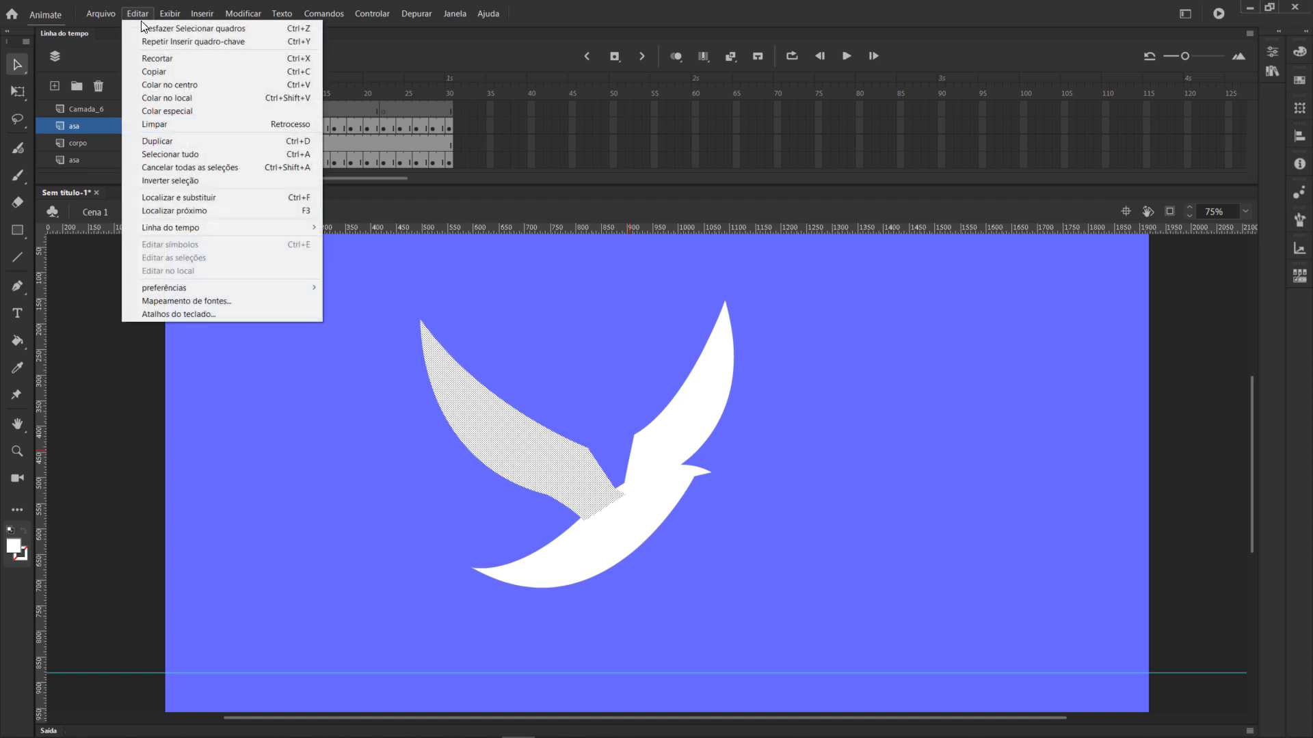
{"action": "left_click", "coordinate": [155, 72]}
{"action": "left_click", "coordinate": [447, 129]}
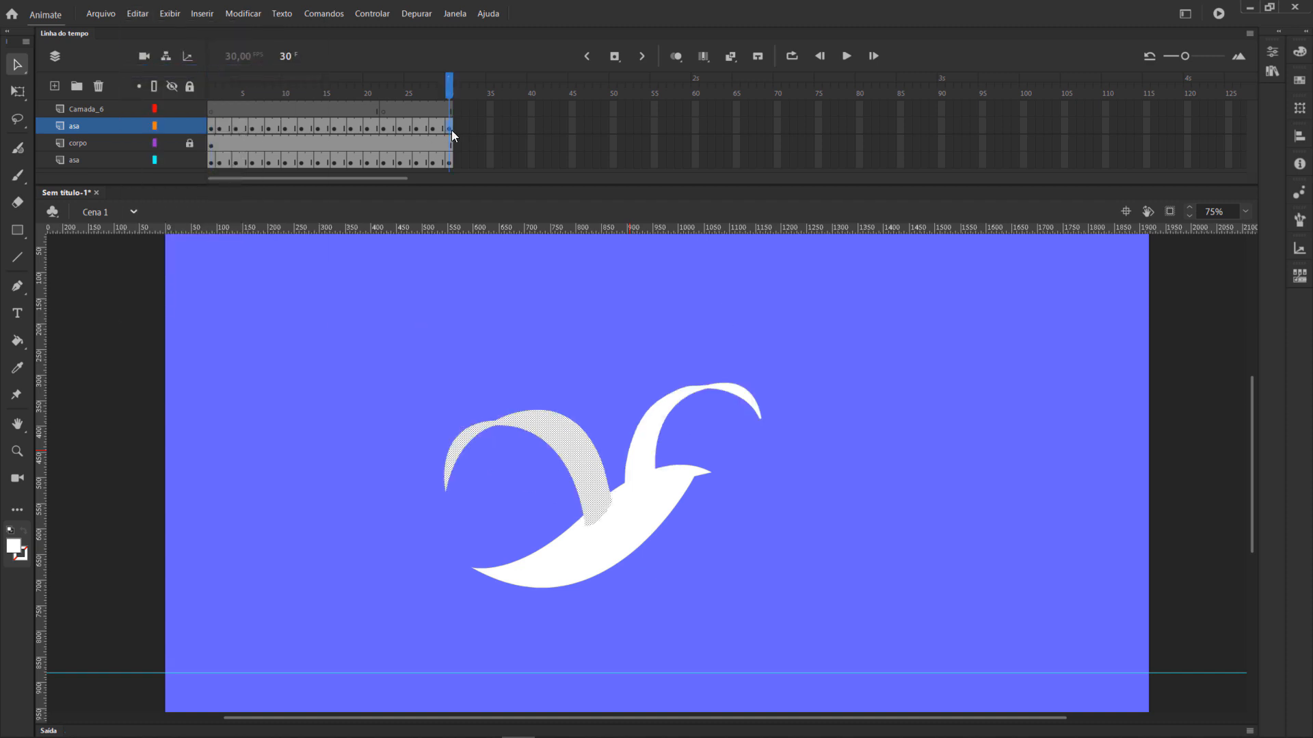
{"action": "key", "text": "Delete"}
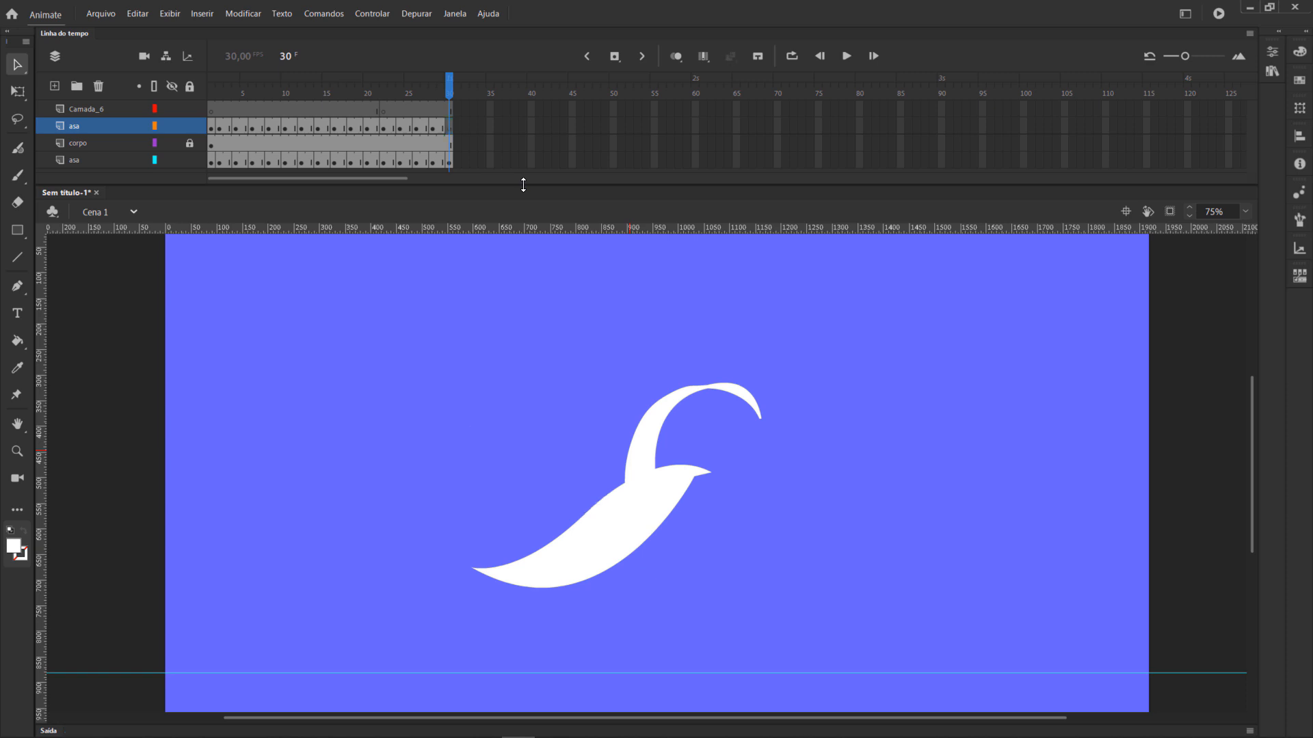
{"action": "left_click", "coordinate": [137, 15]}
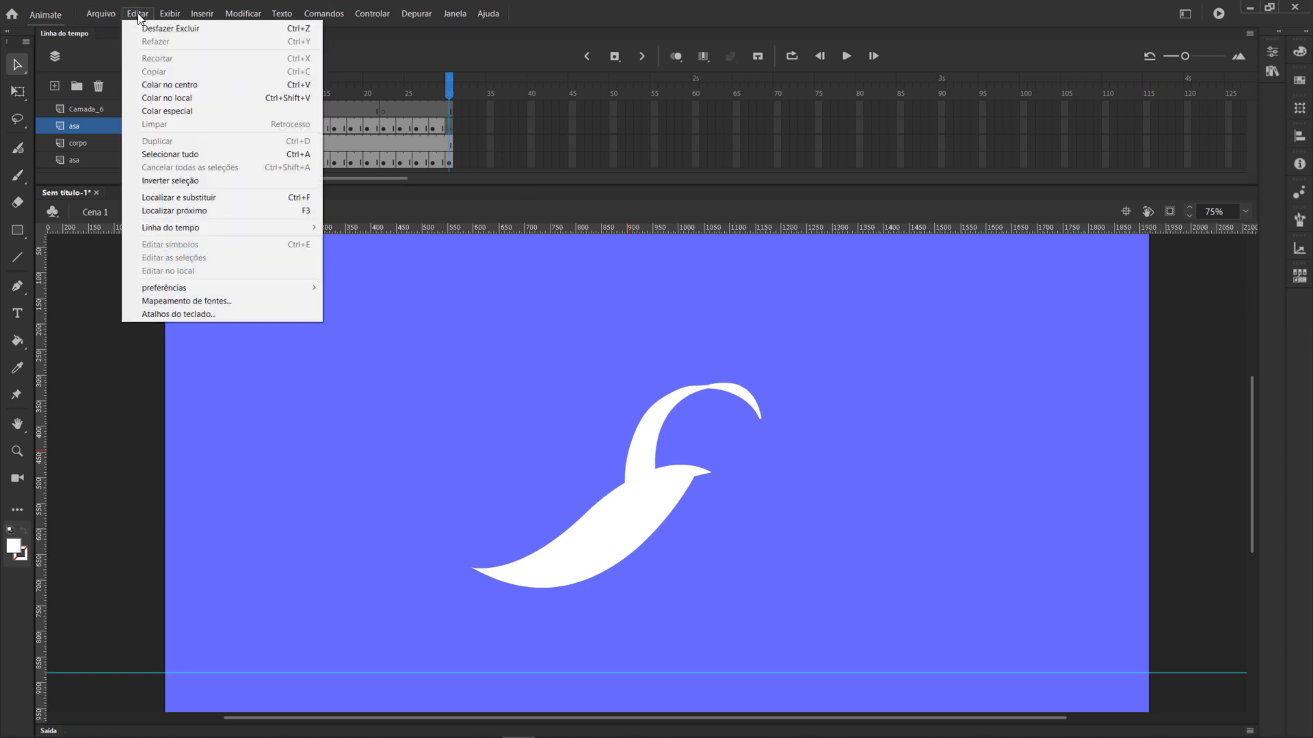
{"action": "left_click", "coordinate": [187, 101]}
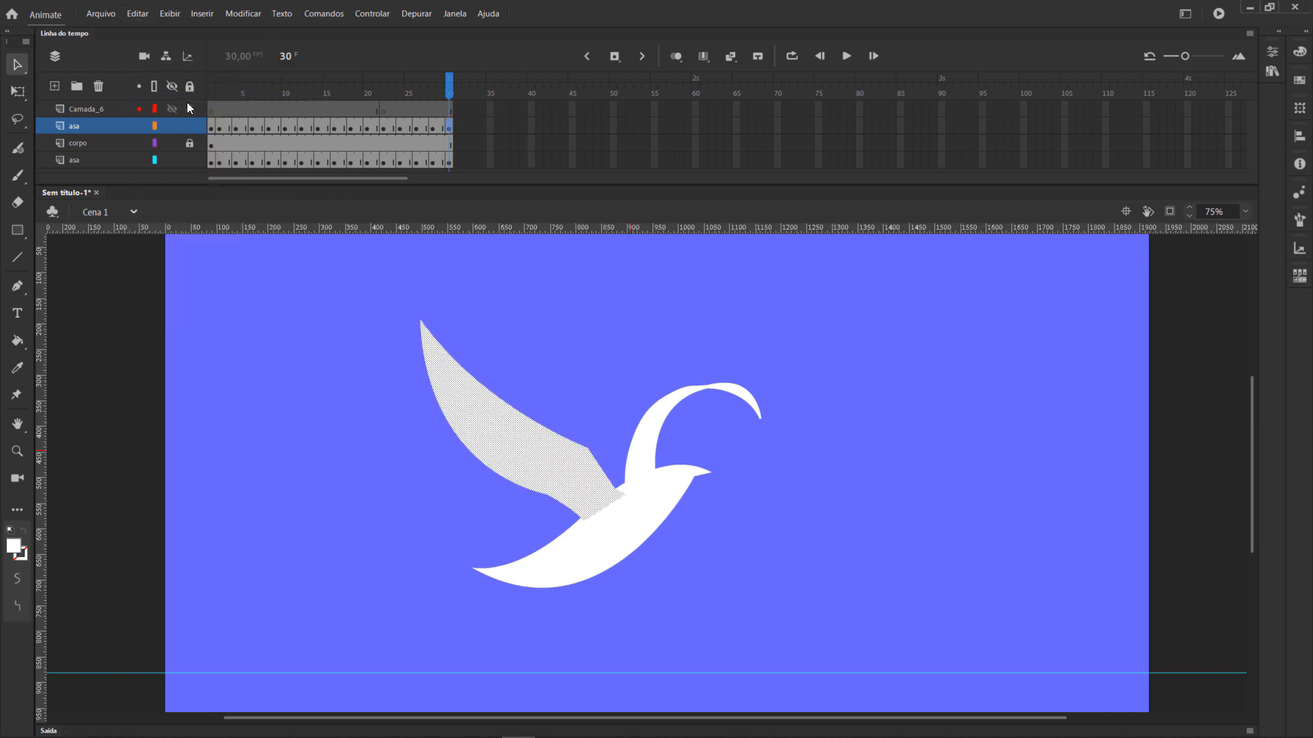
Replace the rear wing on frame 30 with a copy of the frame 1 rear wing pasted in place.
{"action": "left_click", "coordinate": [210, 159]}
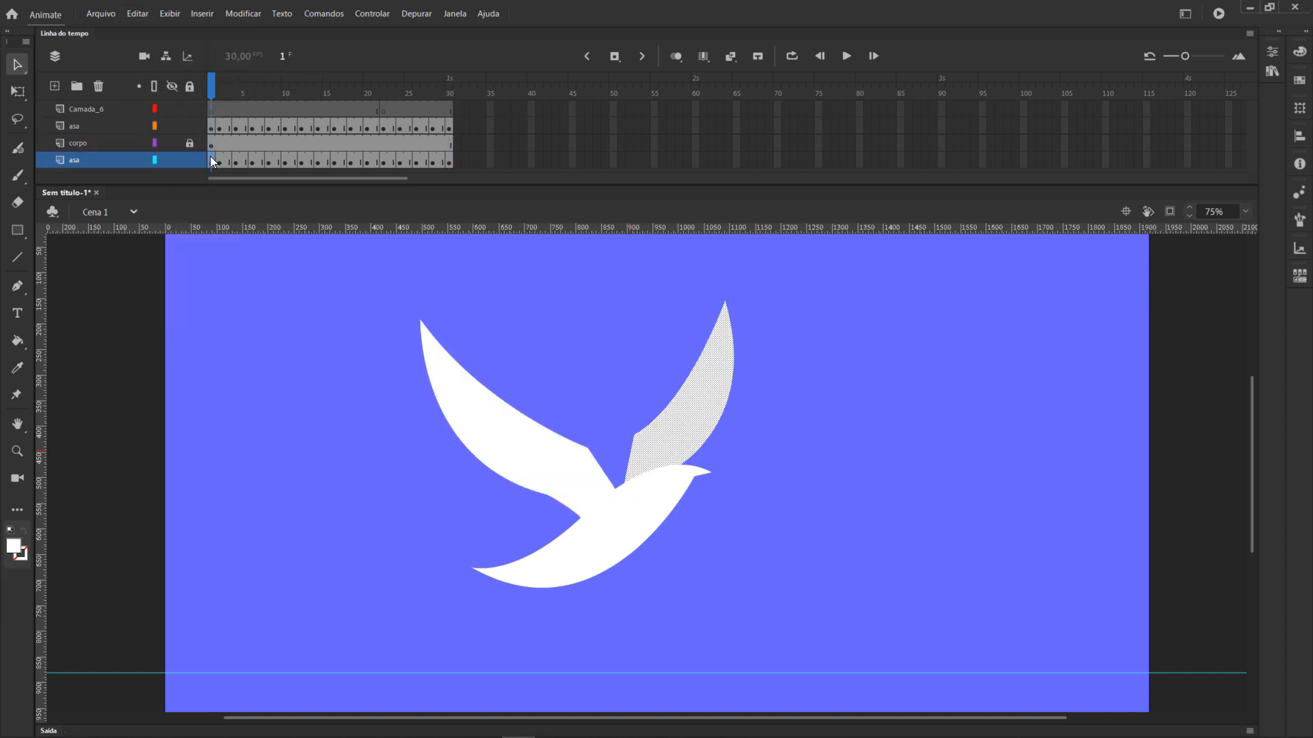
{"action": "left_click", "coordinate": [150, 15]}
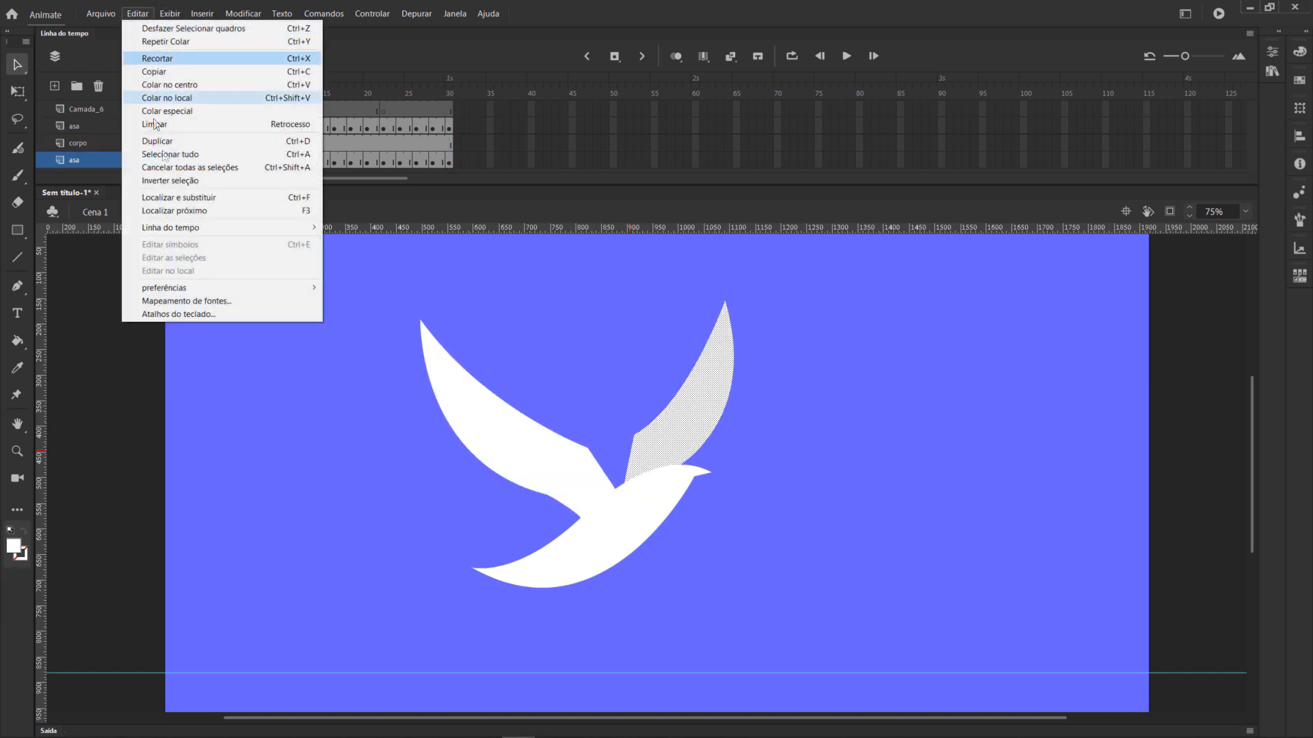
{"action": "left_click", "coordinate": [154, 71]}
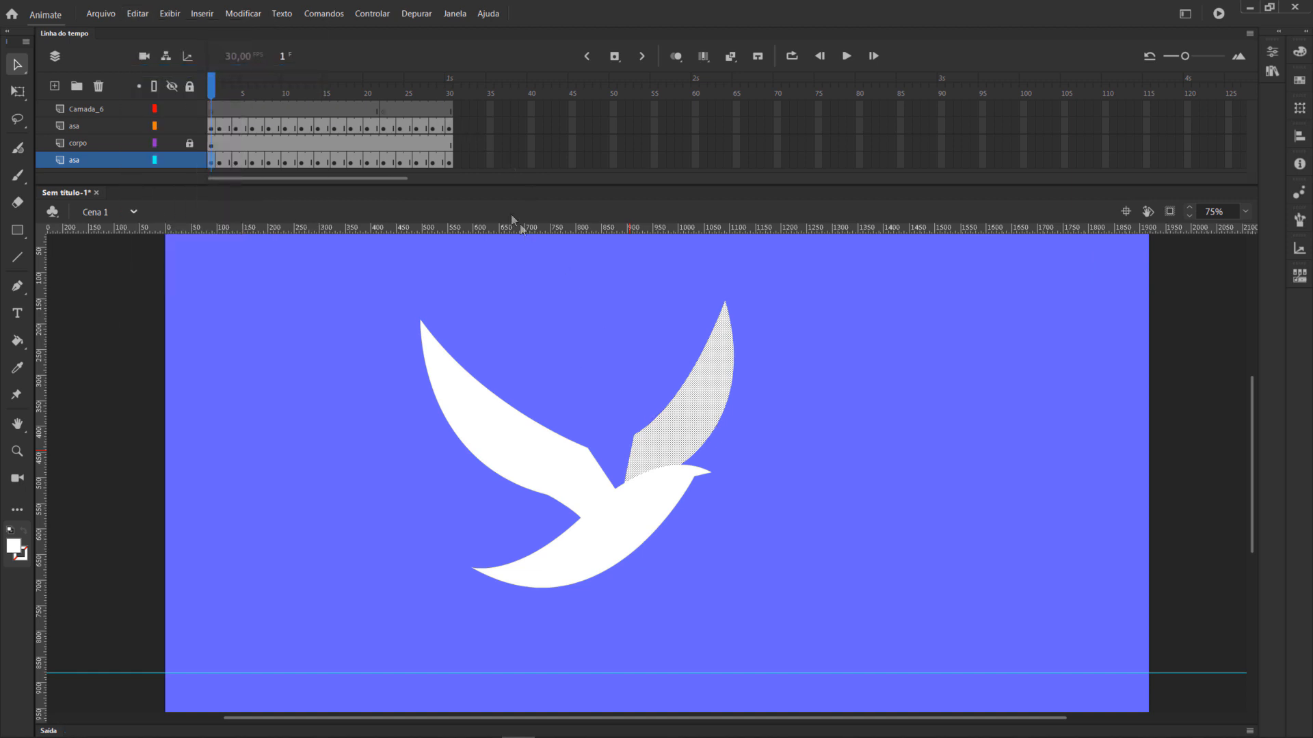
{"action": "left_click", "coordinate": [449, 161]}
{"action": "left_click", "coordinate": [659, 410]}
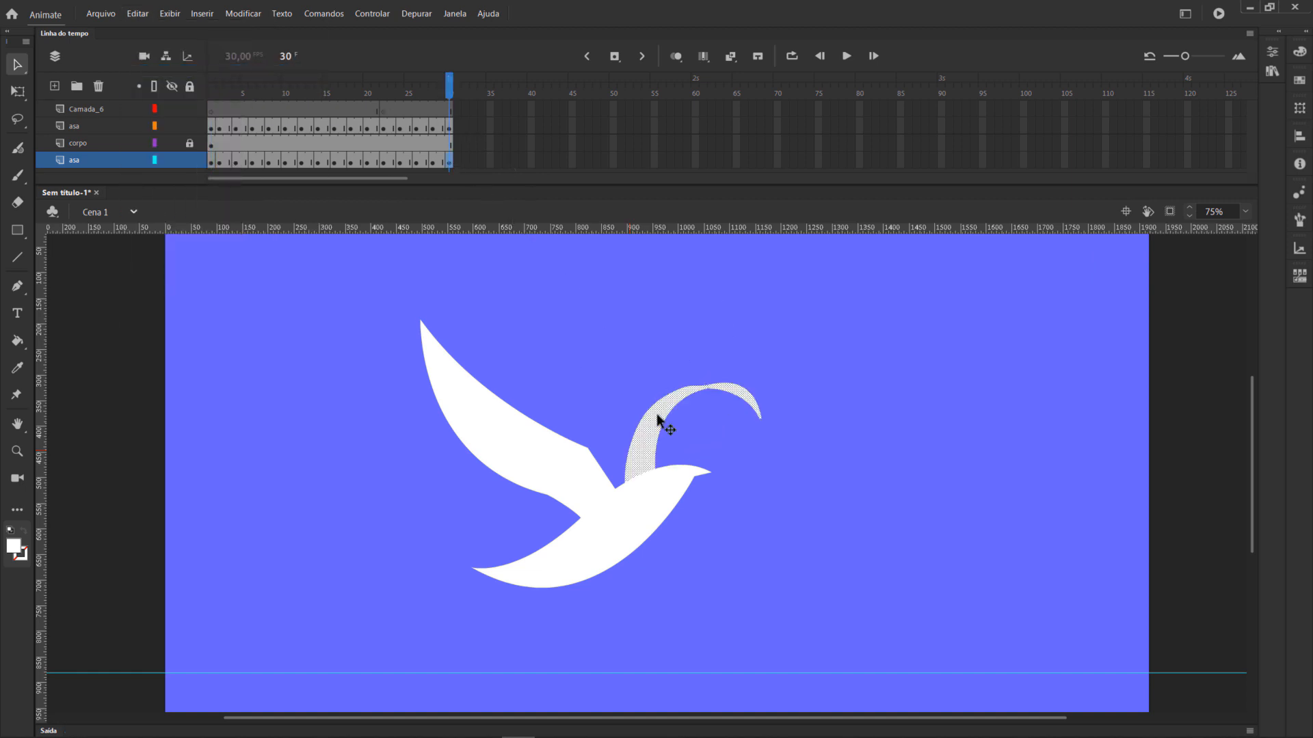
{"action": "key", "text": "Delete"}
{"action": "scroll", "coordinate": [656, 413], "scroll_direction": "up", "scroll_amount": 3}
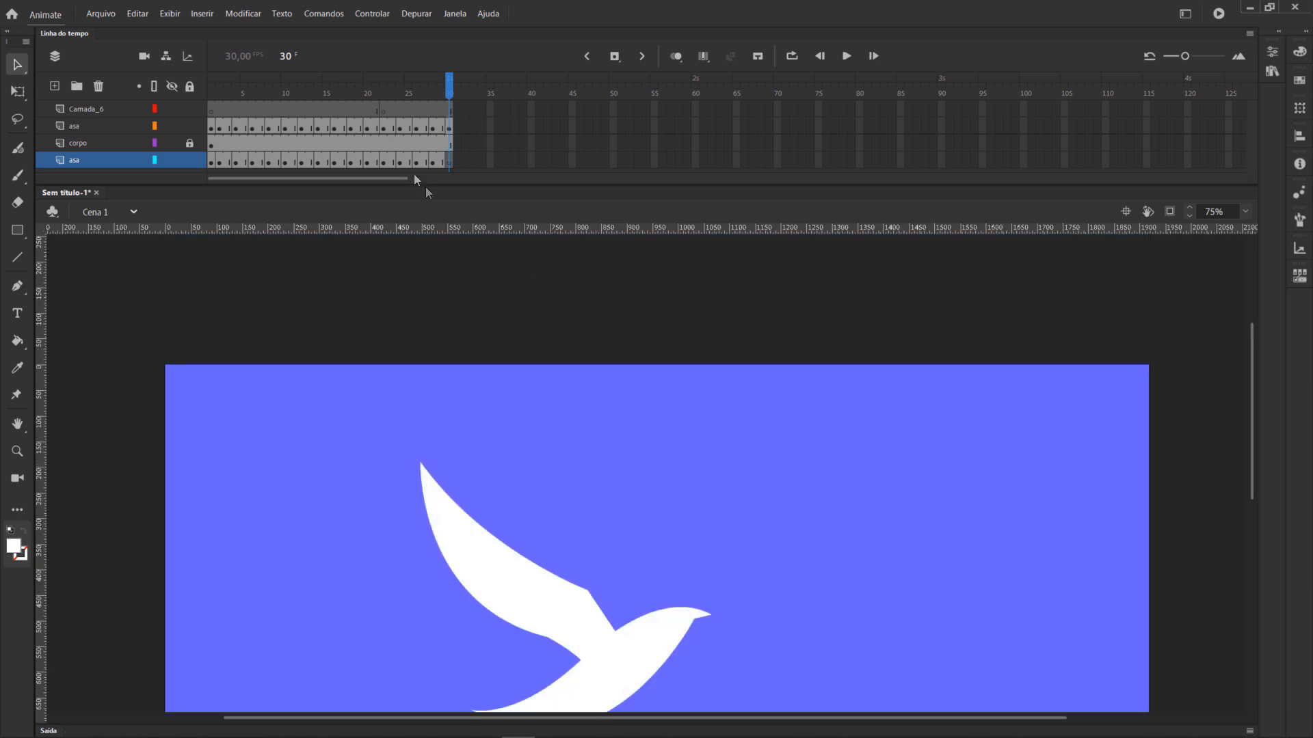
{"action": "scroll", "coordinate": [821, 400], "scroll_direction": "down", "scroll_amount": 3}
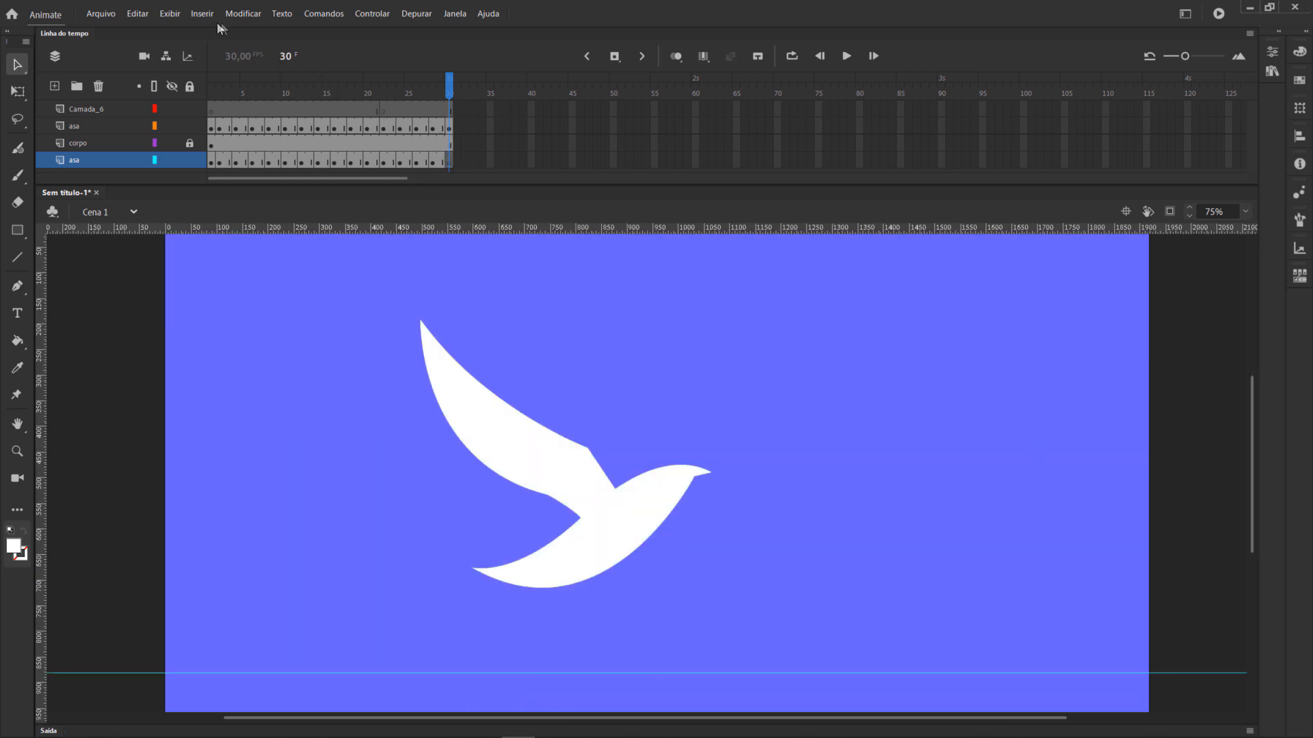
{"action": "left_click", "coordinate": [138, 13]}
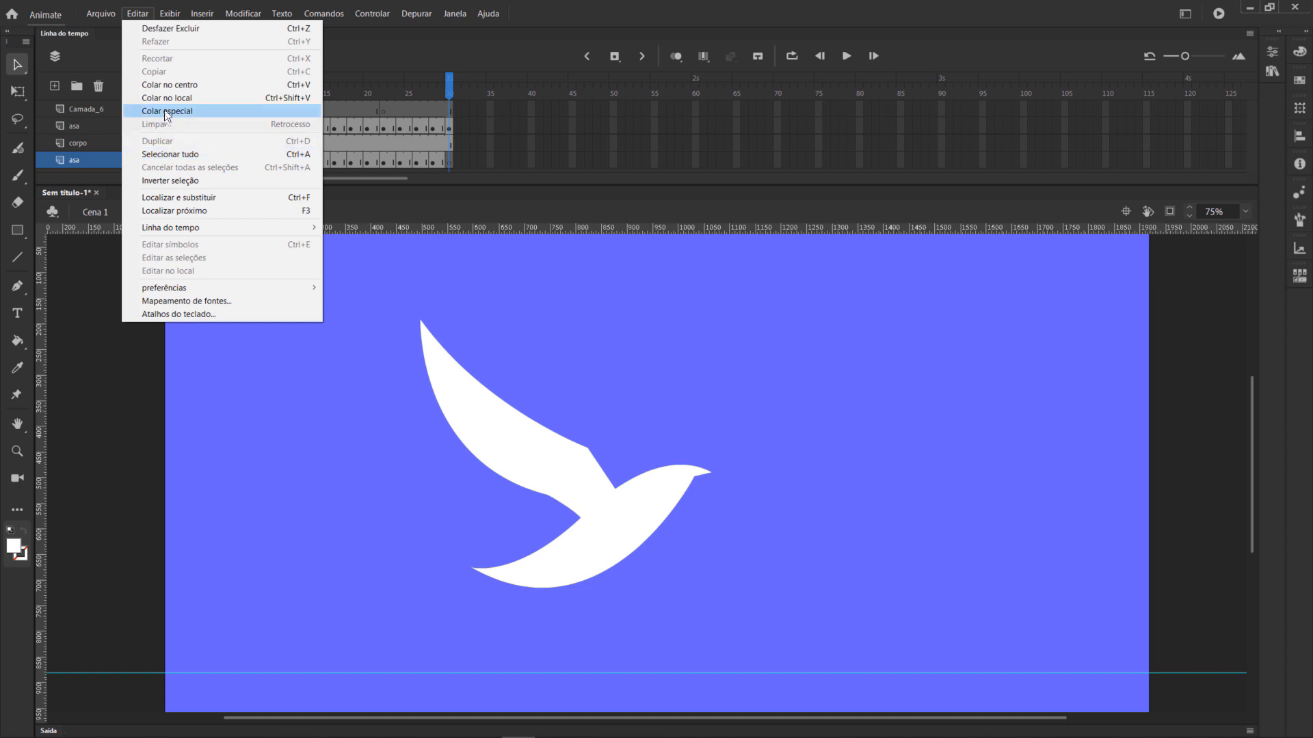
{"action": "left_click", "coordinate": [166, 99]}
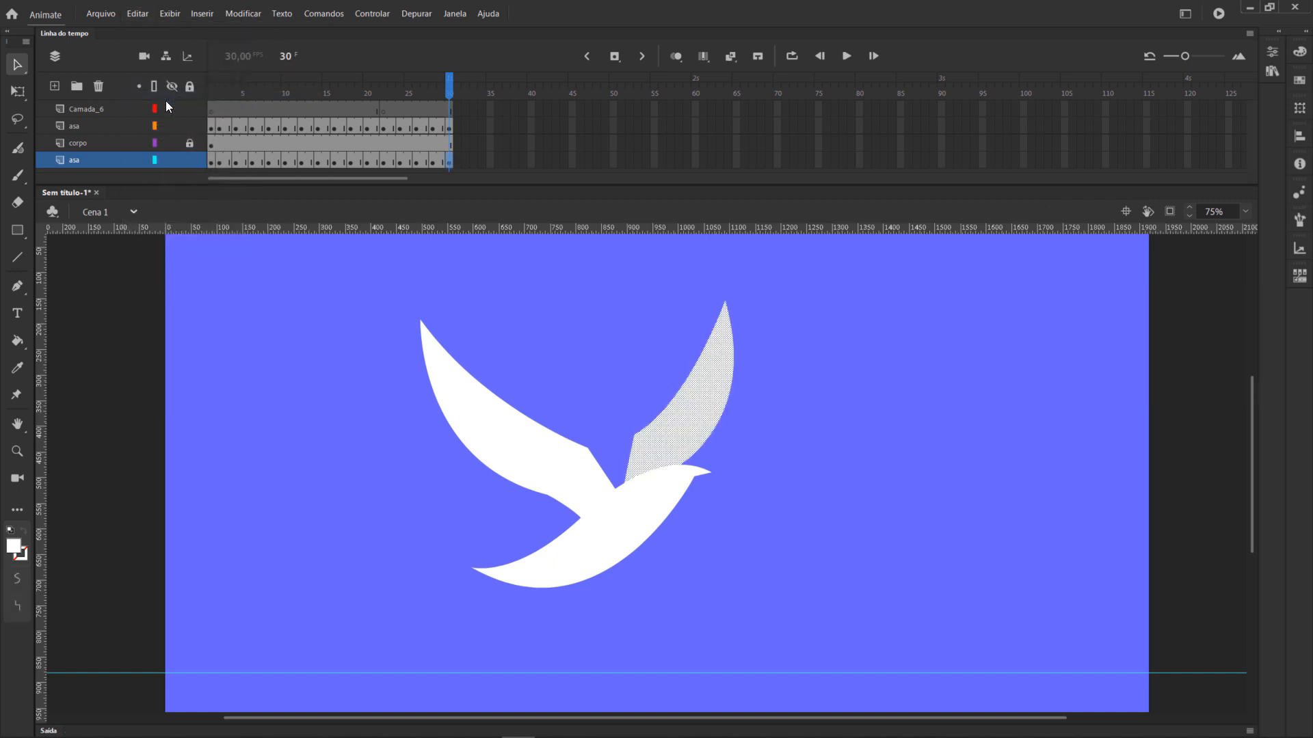
Delete the Camada_6 layer and preview the wing flap by testing the movie.
{"action": "left_click_drag", "start_coordinate": [451, 89], "coordinate": [532, 128]}
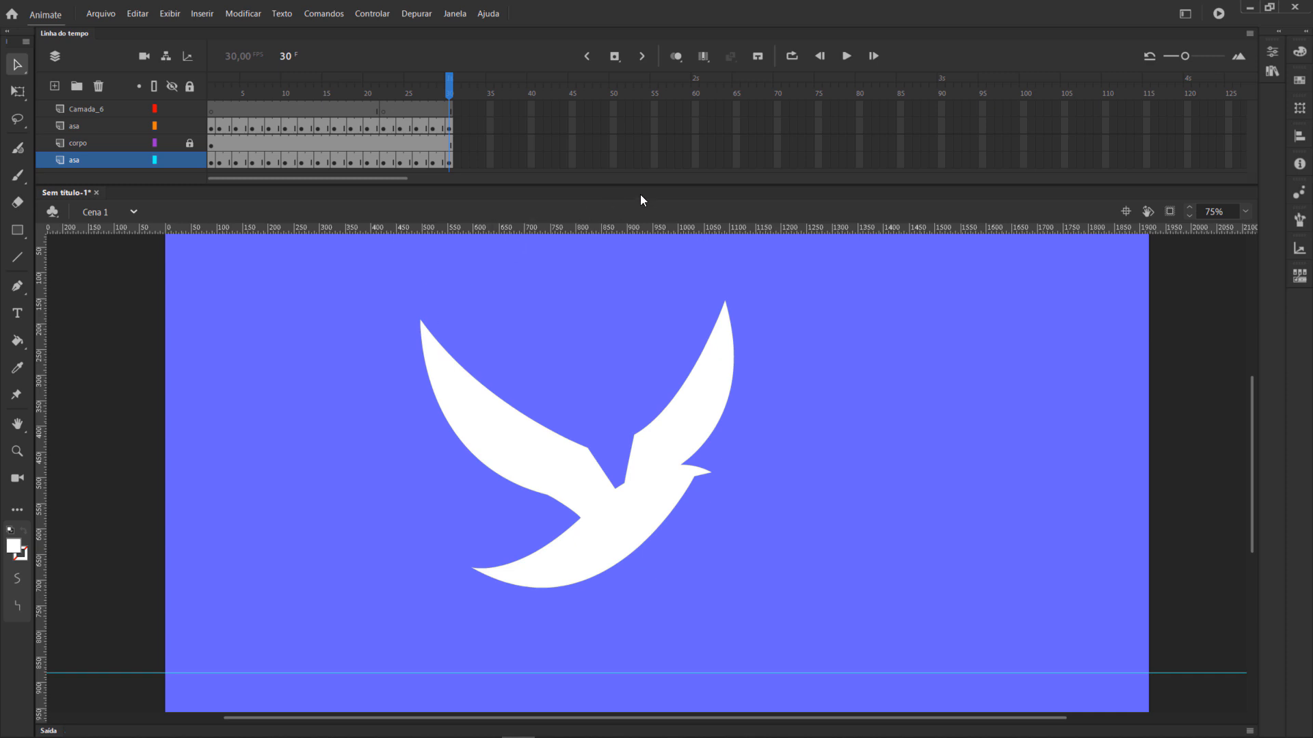
{"action": "left_click", "coordinate": [95, 106]}
{"action": "left_click", "coordinate": [98, 87]}
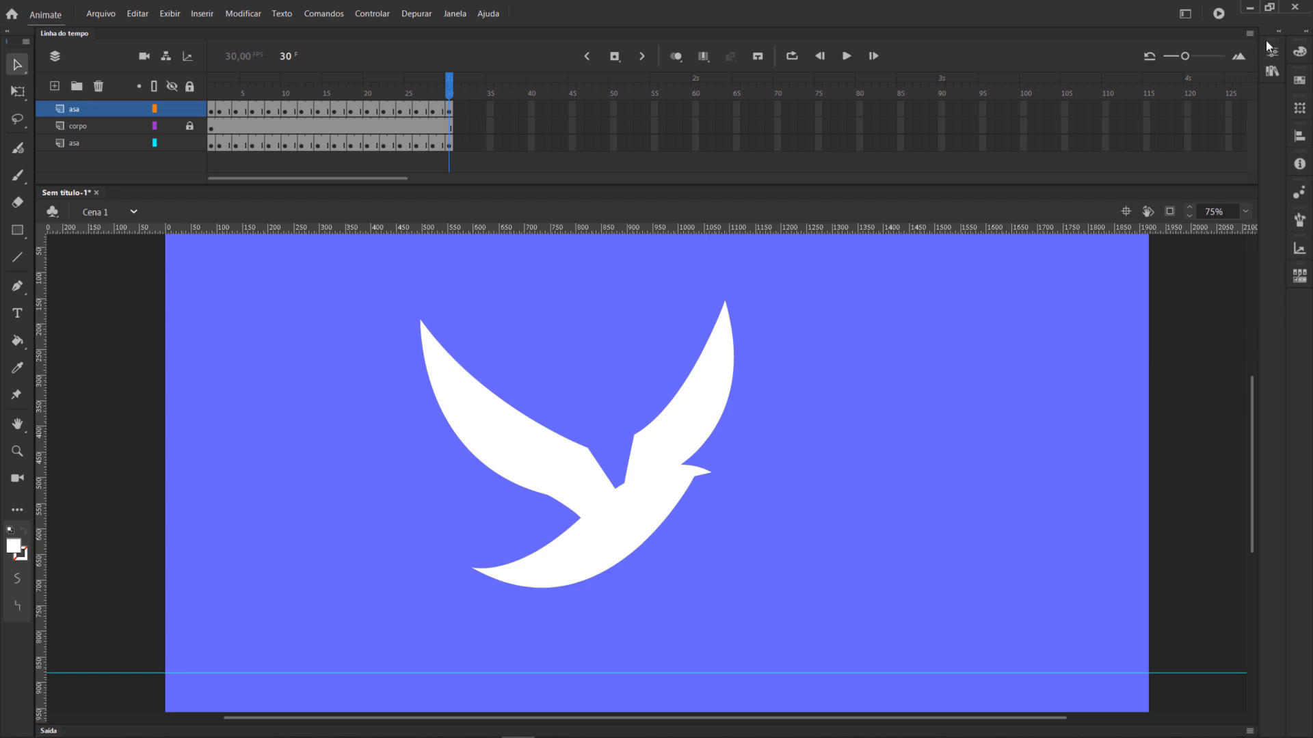
{"action": "left_click", "coordinate": [1223, 15]}
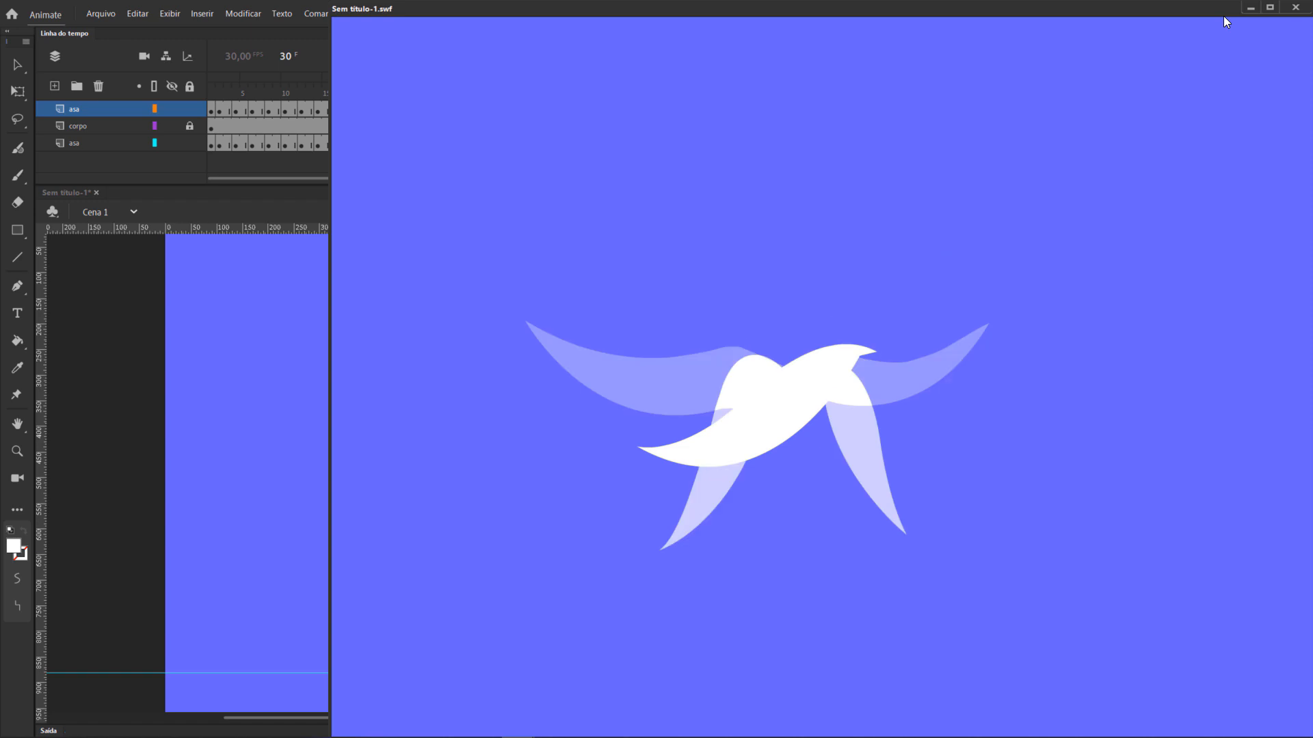
{"action": "left_click", "coordinate": [1295, 8]}
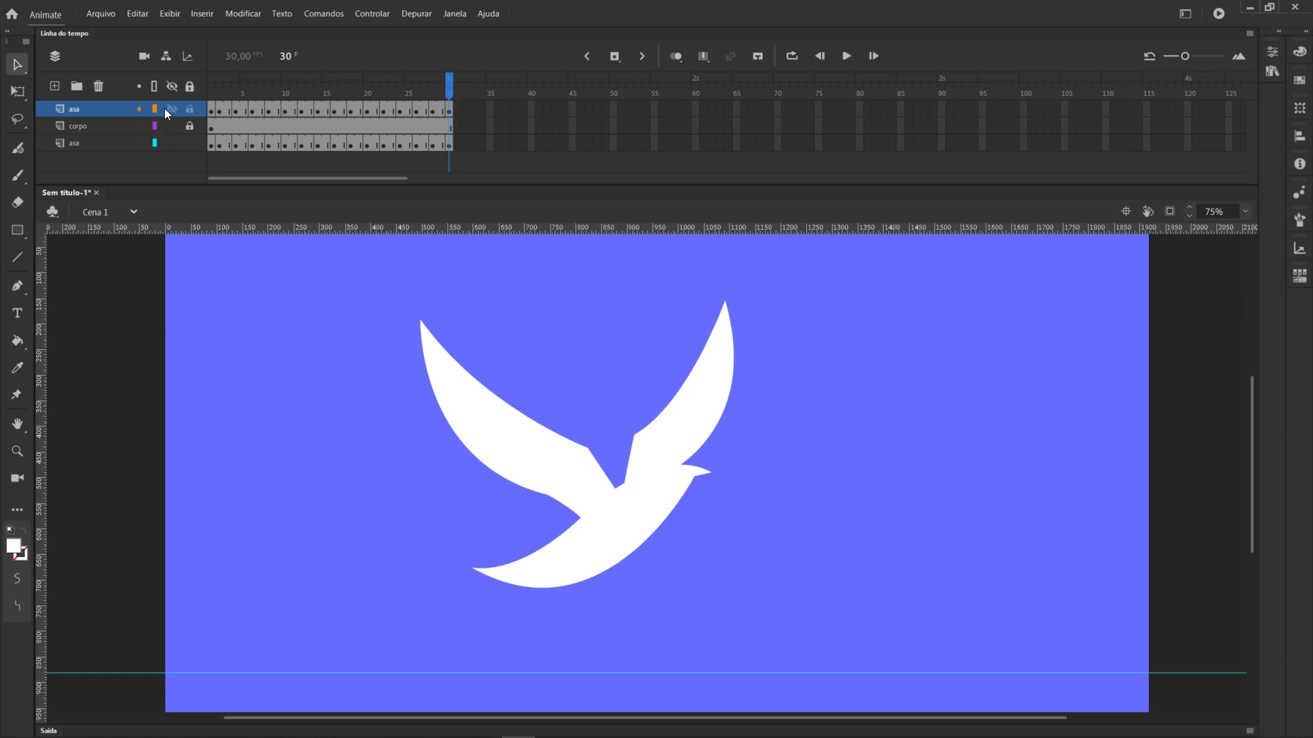
Add a layer above the others and draw a white rectangle beside the bird on frame 1.
{"action": "left_click", "coordinate": [55, 86]}
{"action": "left_click", "coordinate": [209, 108]}
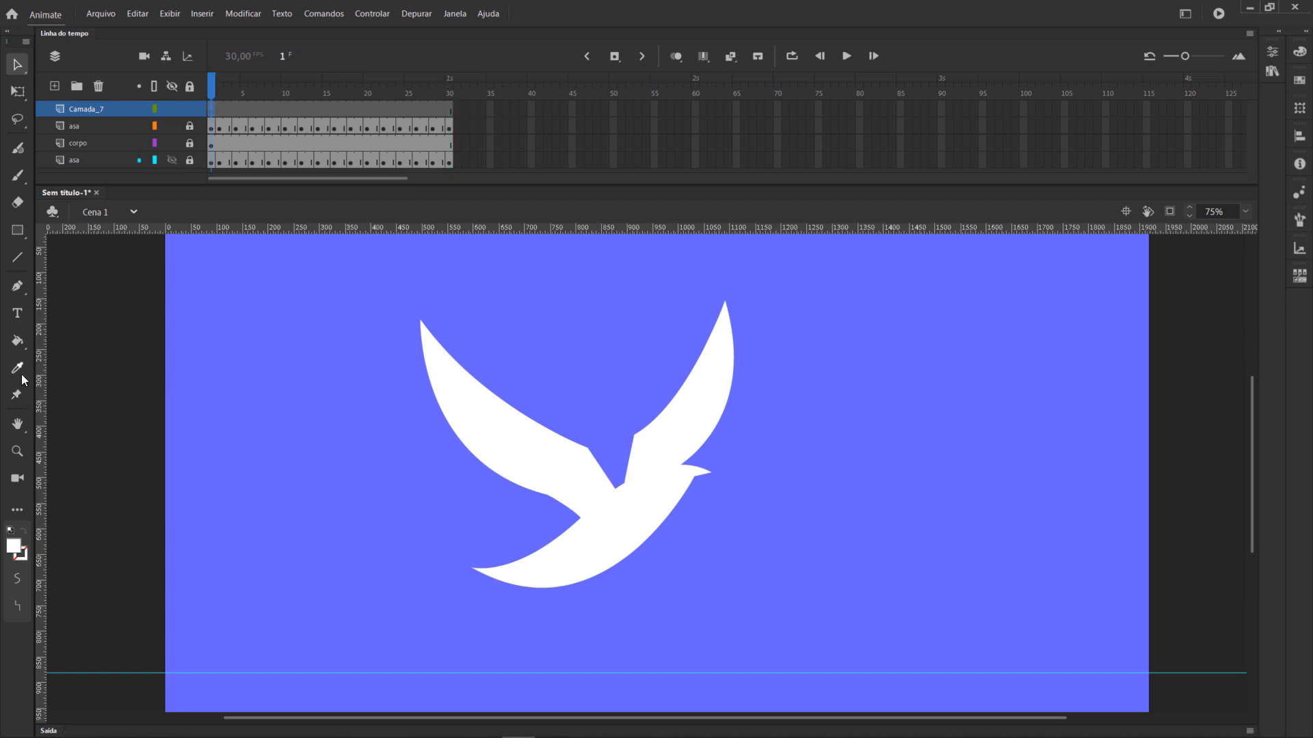
{"action": "left_click", "coordinate": [18, 230]}
{"action": "mouse_move", "coordinate": [767, 387]}
{"action": "left_mouse_down"}
{"action": "mouse_move", "coordinate": [860, 472]}
{"action": "mouse_move", "coordinate": [922, 474]}
{"action": "left_mouse_up"}
Convert the white rectangle into a Gráfico symbol named passaro.
{"action": "left_click", "coordinate": [24, 68]}
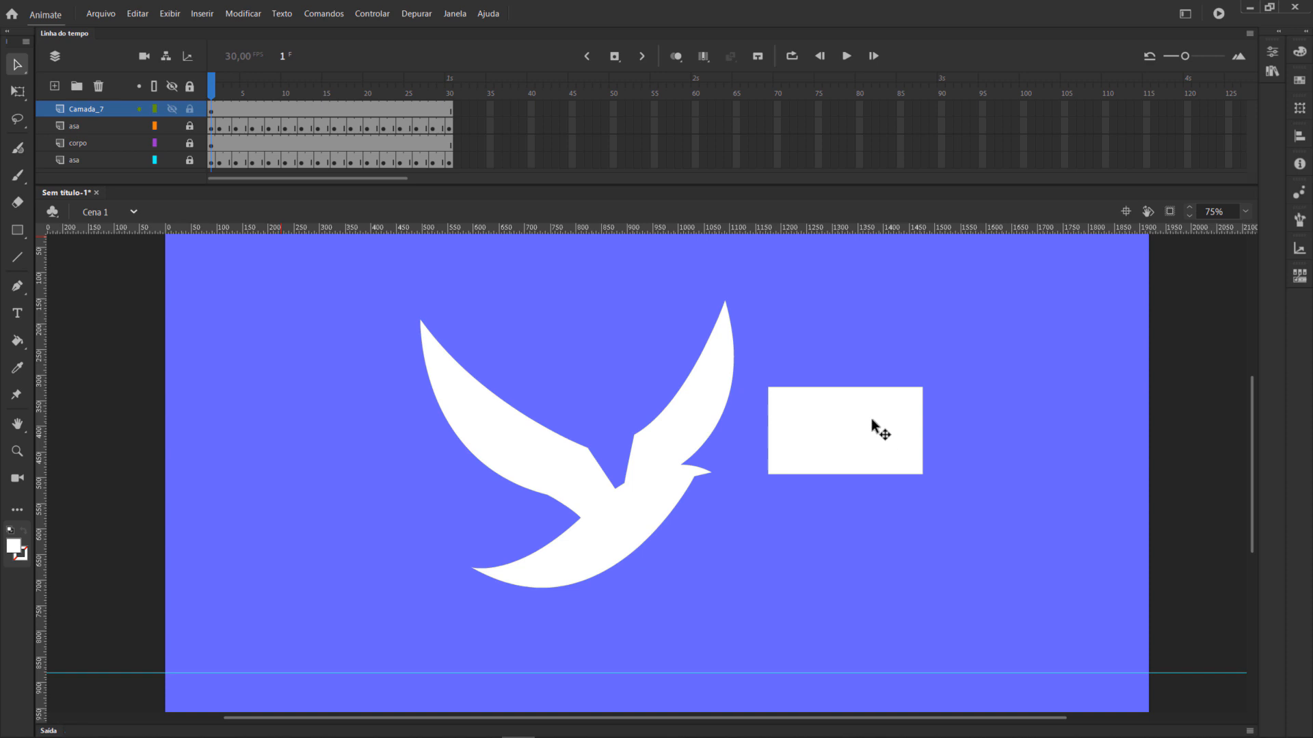
{"action": "left_click", "coordinate": [871, 418]}
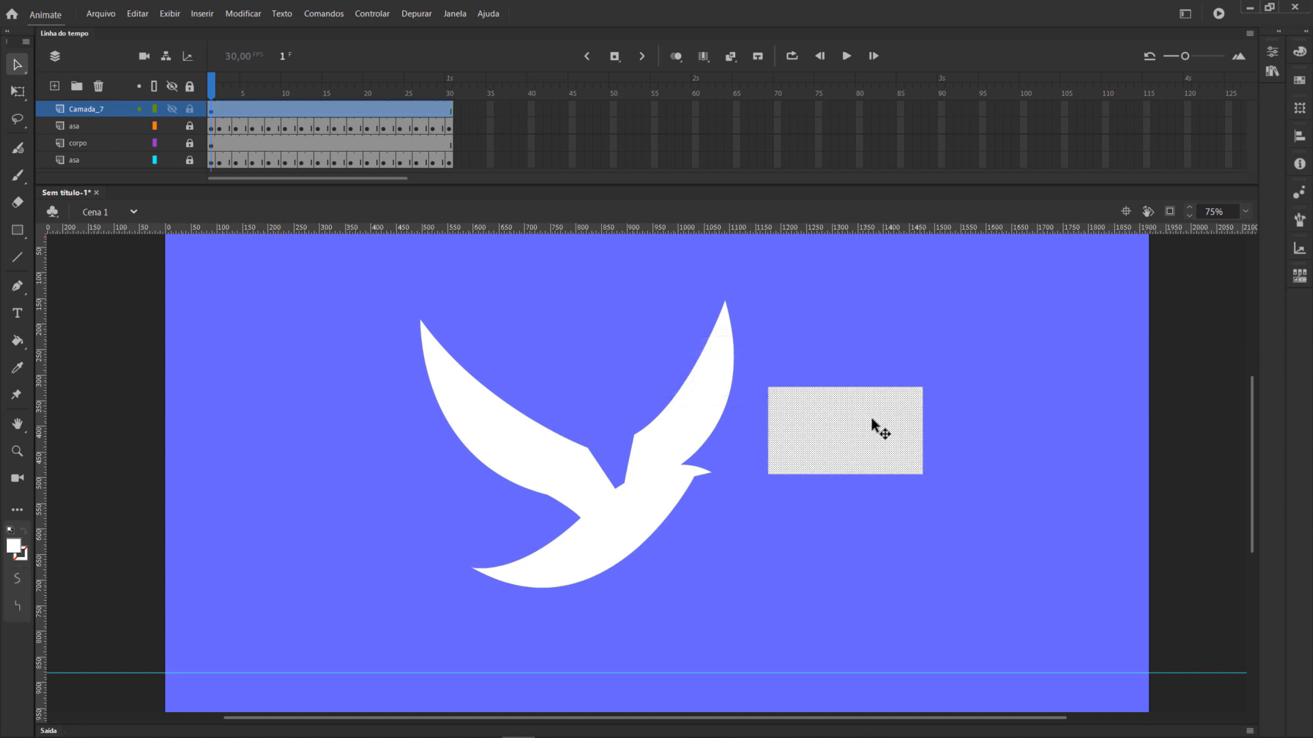
{"action": "key", "text": "F8"}
{"action": "type", "text": "passaro"}
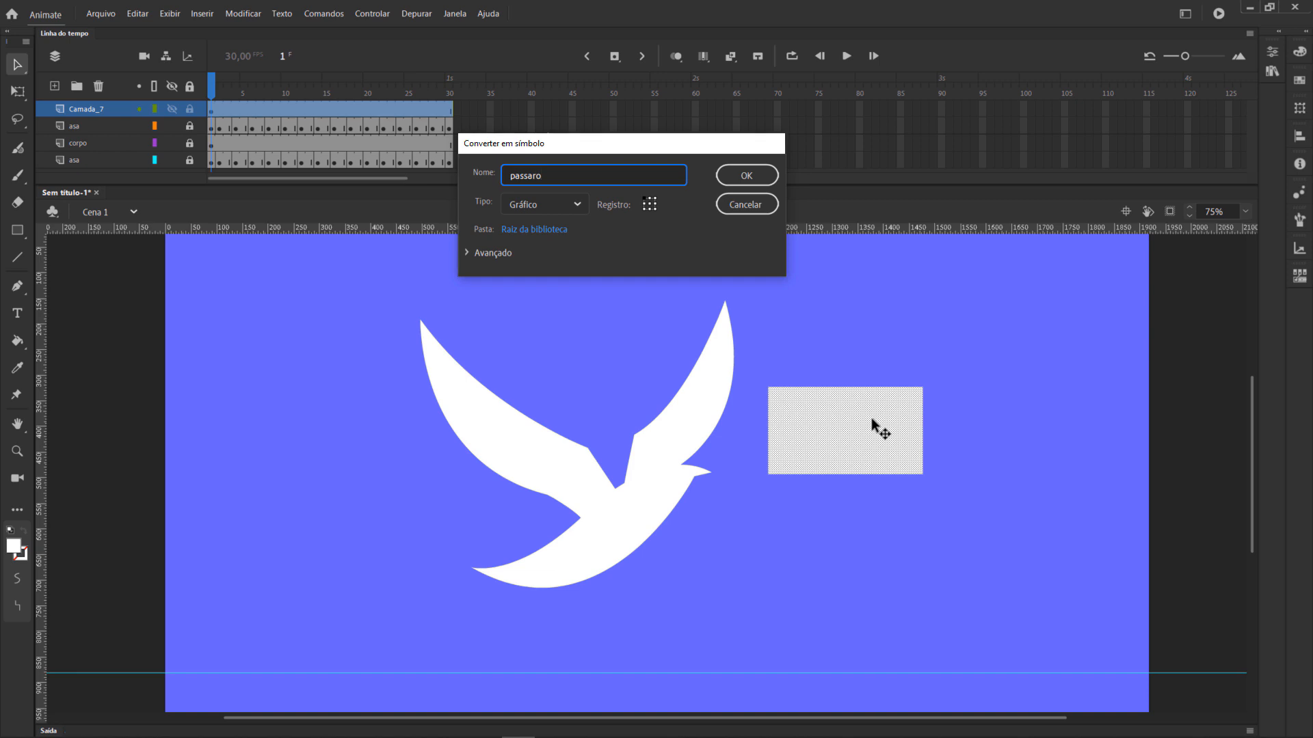
{"action": "key", "text": "Return"}
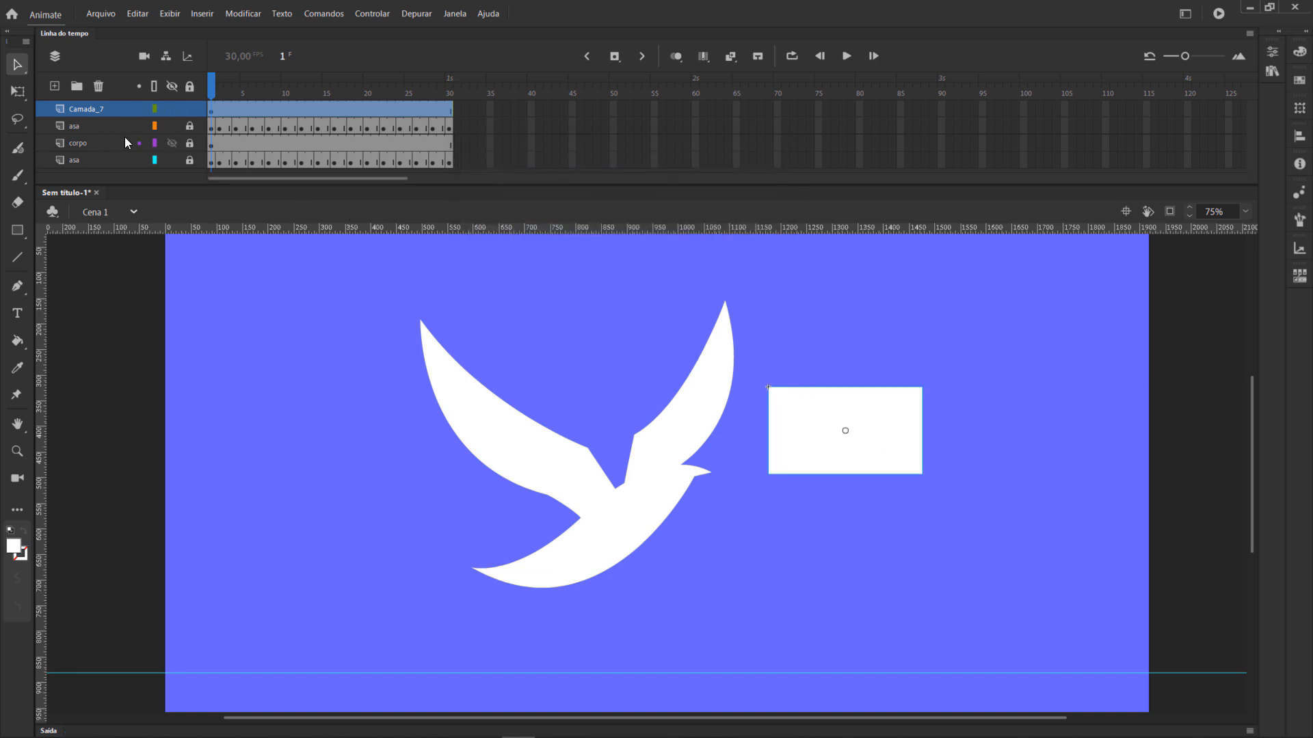
Cut both asa layers and the corpo layer out of the main scene.
{"action": "left_click", "coordinate": [101, 127]}
{"action": "left_click", "coordinate": [96, 162], "text": "shift"}
{"action": "right_click", "coordinate": [104, 129]}
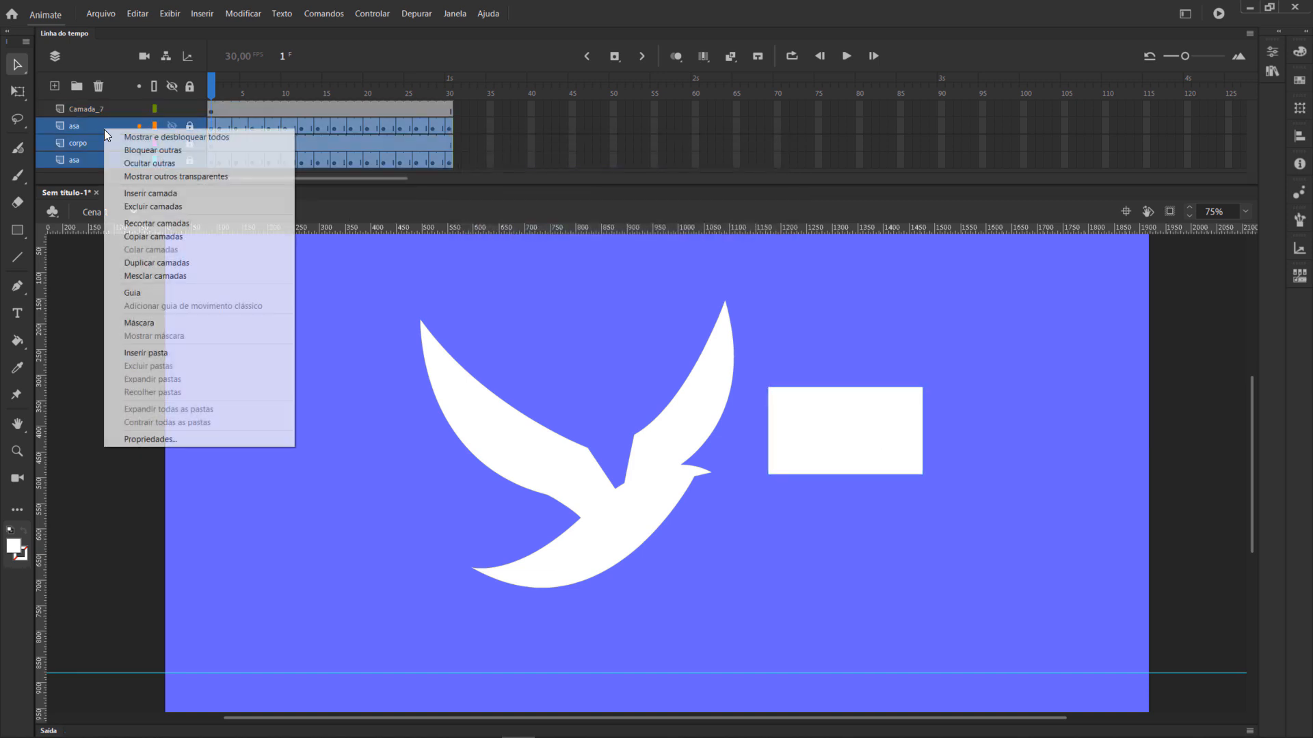
{"action": "left_click", "coordinate": [175, 229]}
Paste the cut wing and body layers inside the passaro symbol and delete the rectangle's Camada_1 layer.
{"action": "left_click", "coordinate": [211, 113]}
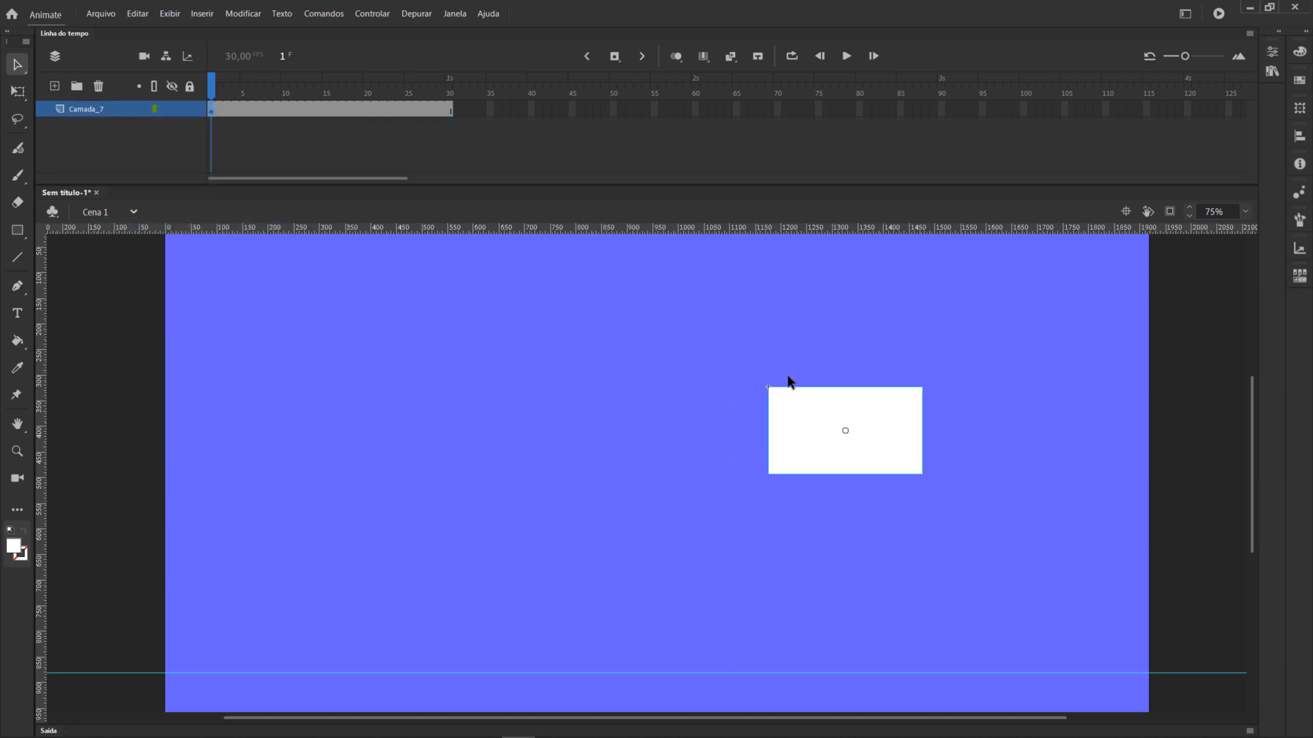
{"action": "double_click", "coordinate": [811, 405]}
{"action": "right_click", "coordinate": [89, 108]}
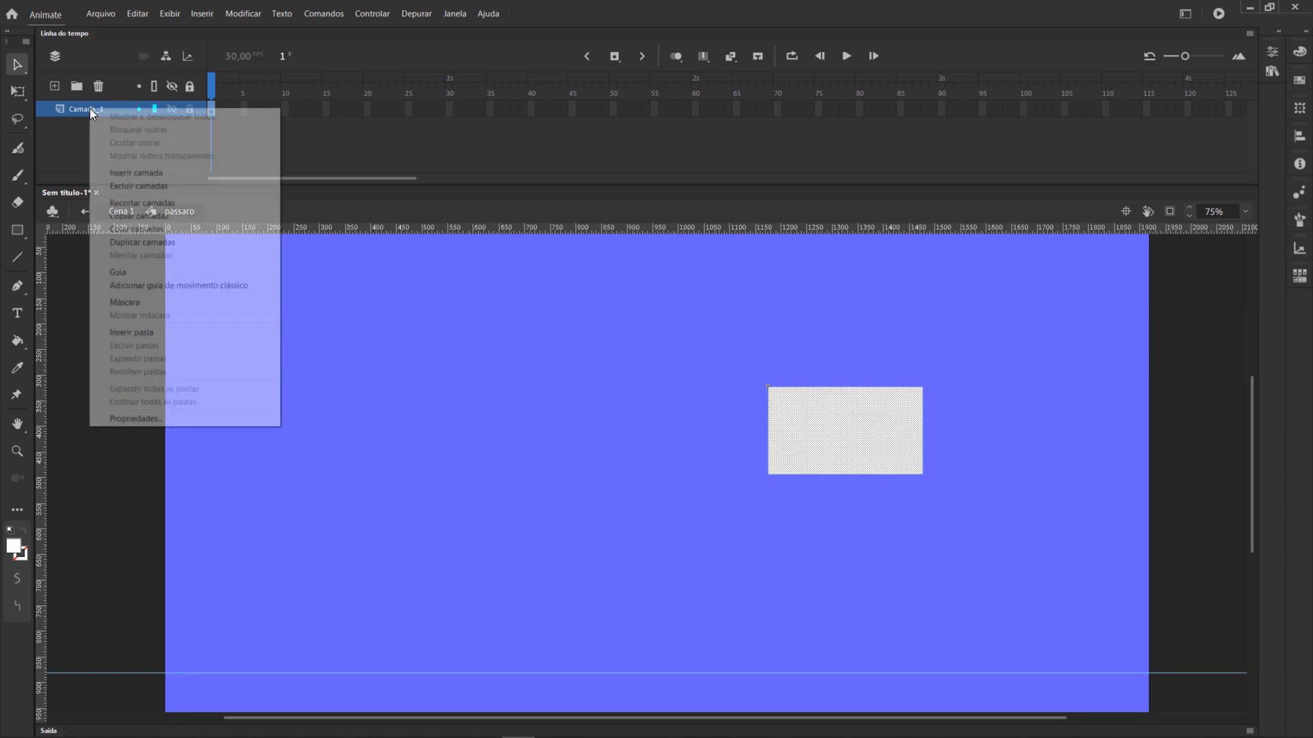
{"action": "left_click", "coordinate": [149, 228]}
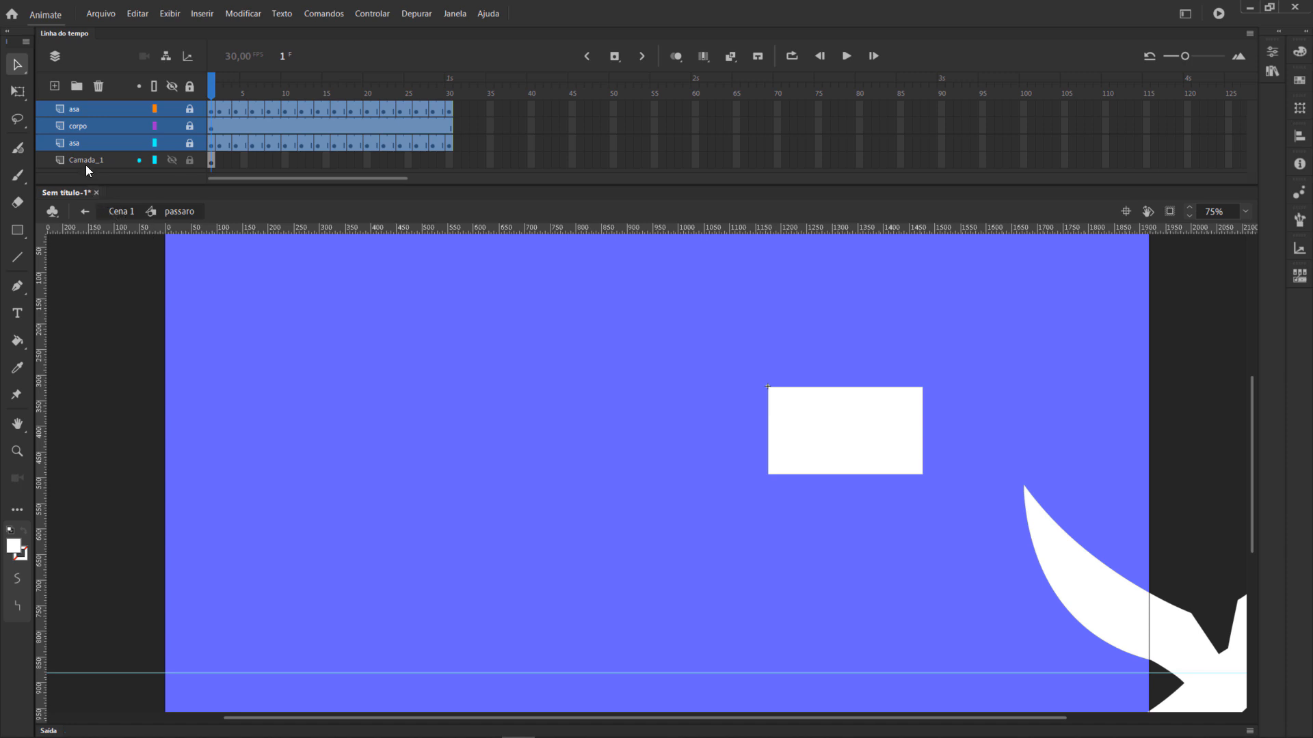
{"action": "left_click", "coordinate": [99, 87]}
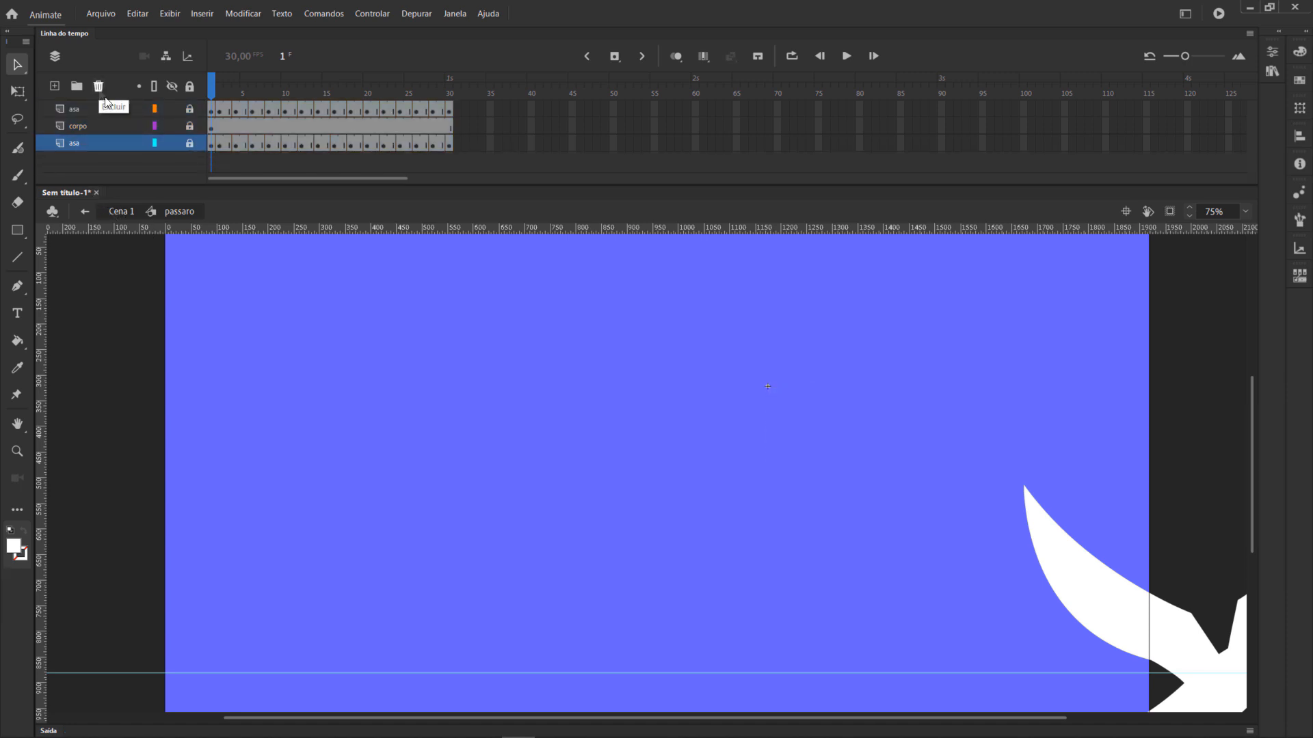
Return to Cena 1, move the passaro symbol to the middle of the stage and scrub its flap to frame 9.
{"action": "left_click", "coordinate": [121, 212]}
{"action": "left_click_drag", "start_coordinate": [1079, 601], "coordinate": [523, 432]}
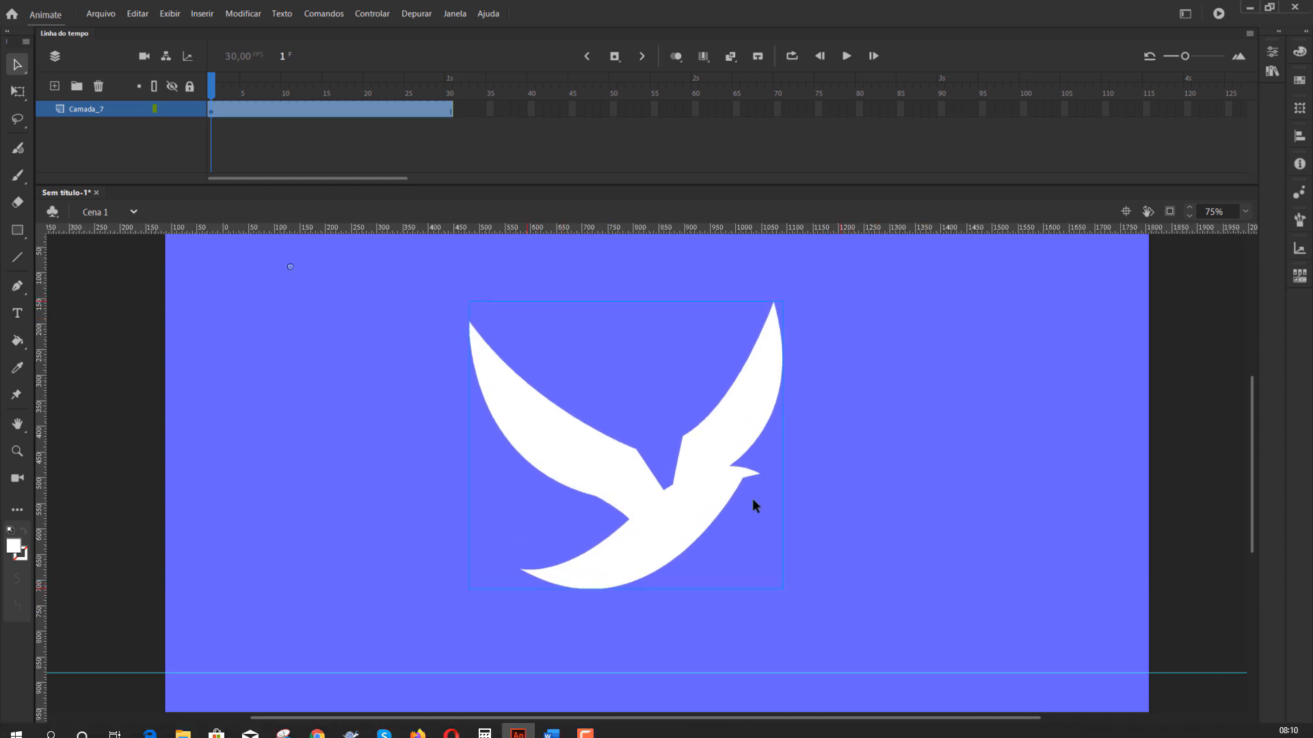
{"action": "left_click_drag", "start_coordinate": [211, 94], "coordinate": [277, 129]}
Rename the Camada_7 layer as passaro and return the playhead to frame 1.
{"action": "left_click", "coordinate": [101, 110]}
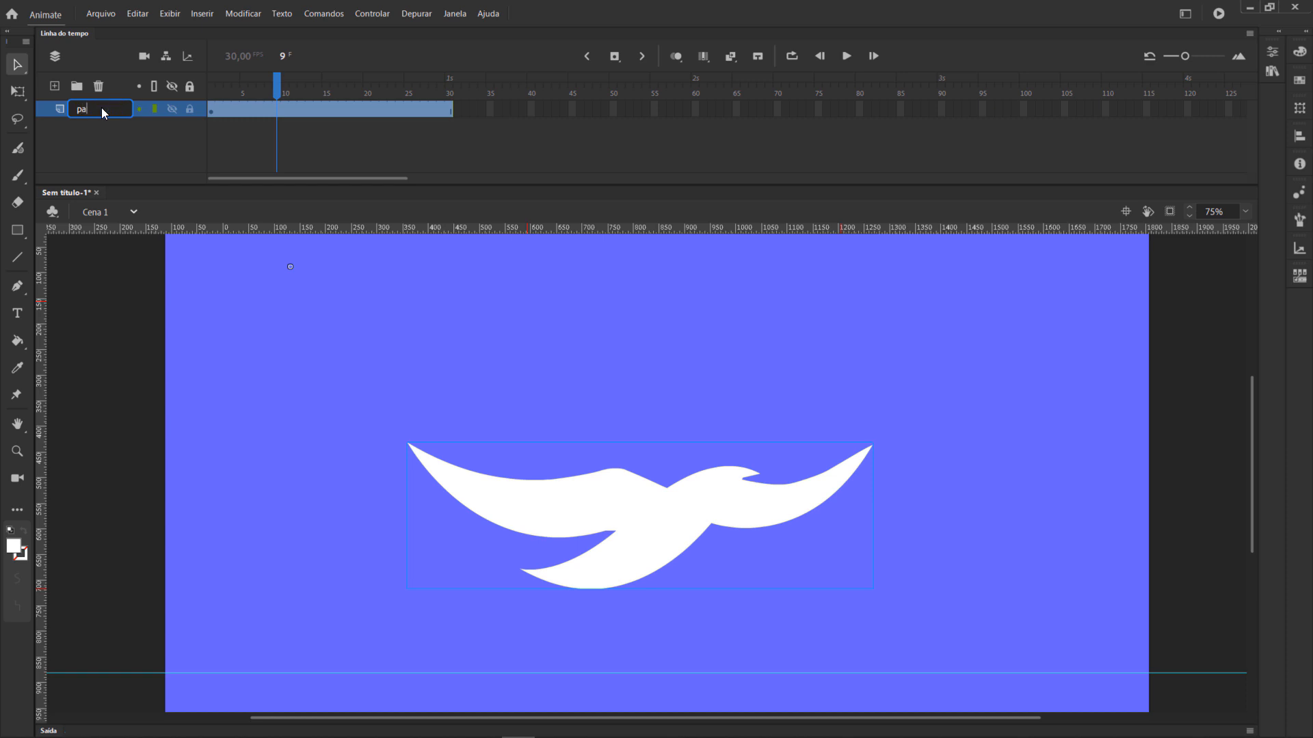
{"action": "type", "text": "passaro"}
{"action": "key", "text": "Return"}
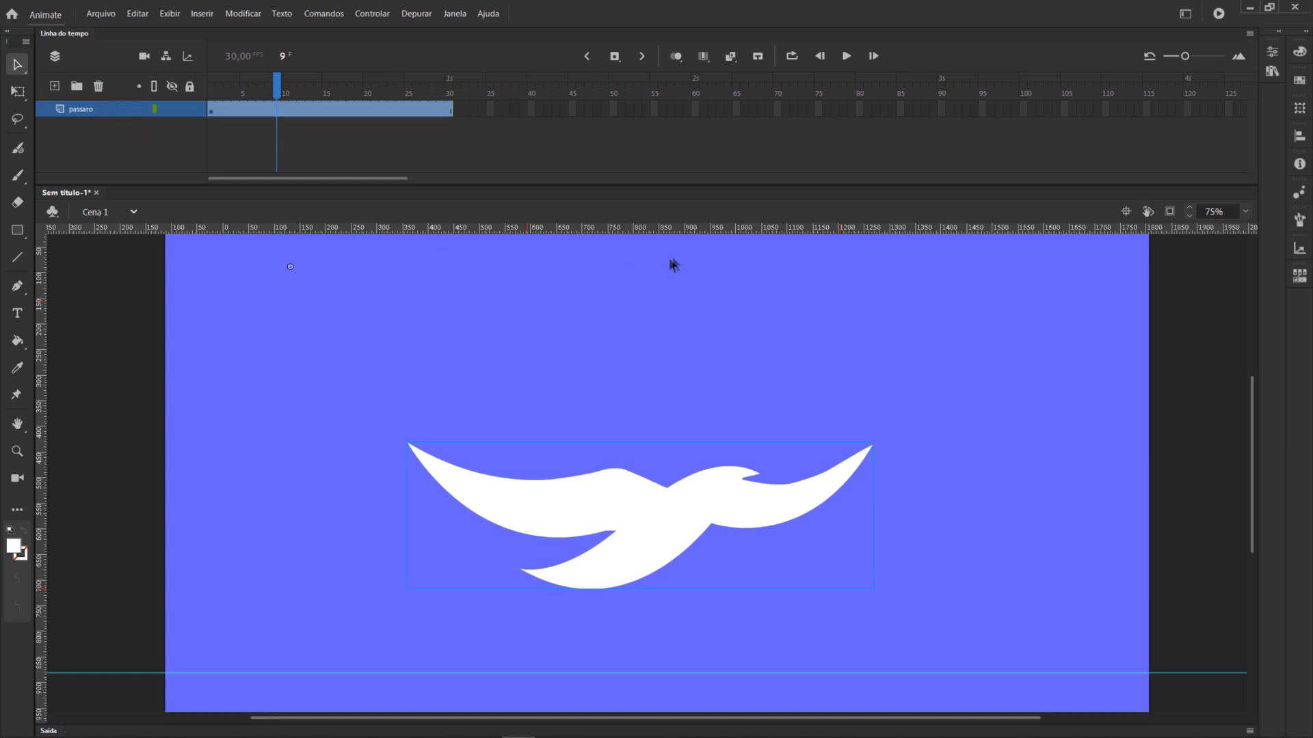
{"action": "left_click_drag", "start_coordinate": [279, 77], "coordinate": [199, 85]}
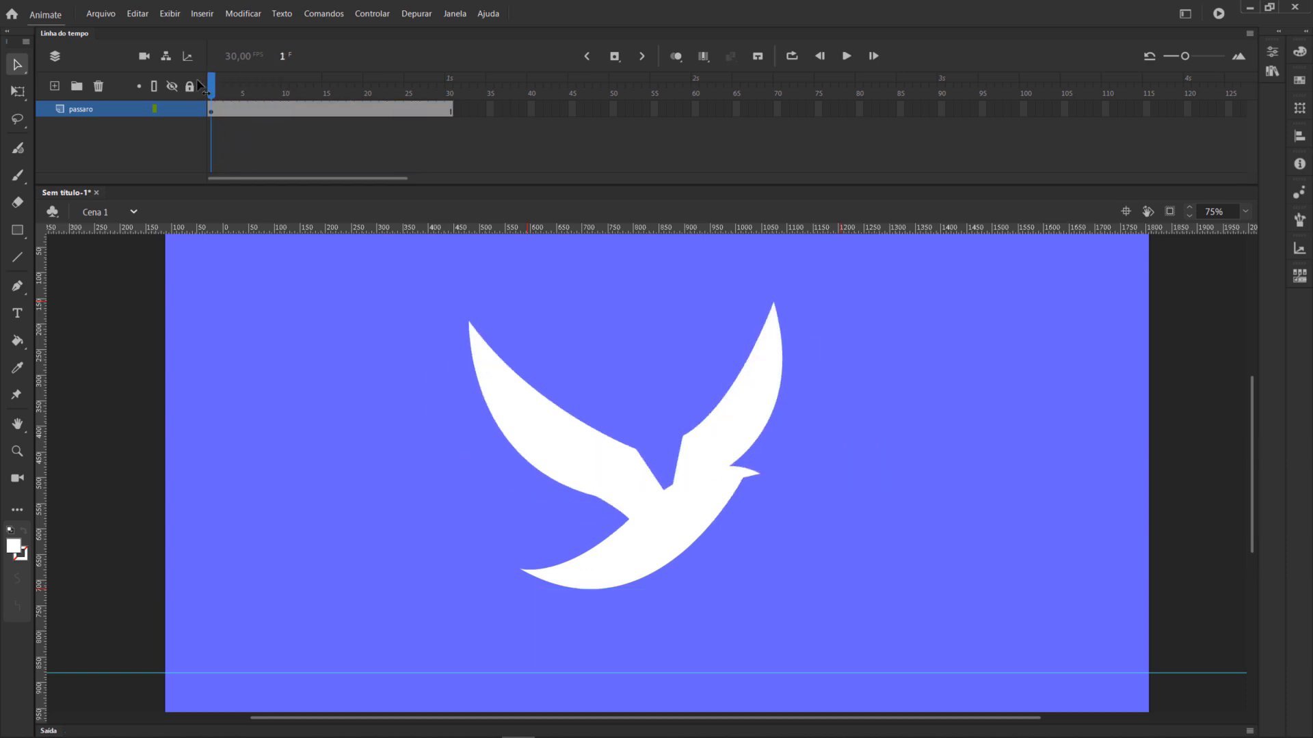